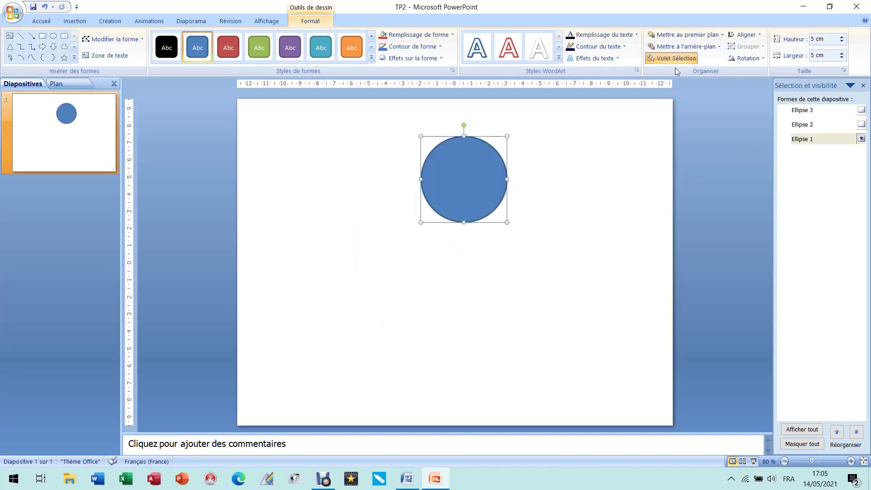
Distribute the Ellipse 1 circle horizontally and vertically on the slide
{"action": "left_click", "coordinate": [746, 34]}
{"action": "left_click", "coordinate": [769, 125]}
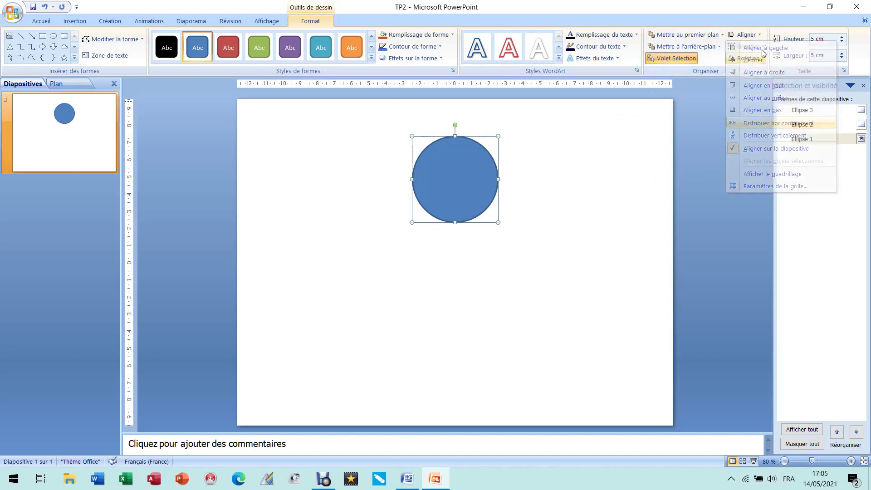
{"action": "left_click", "coordinate": [746, 35]}
{"action": "left_click", "coordinate": [764, 135]}
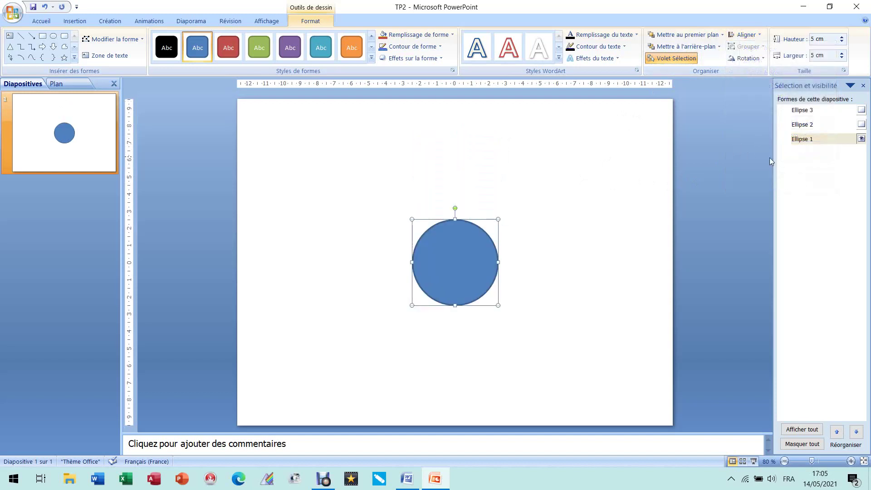
Rename the shape Ellipse 1 as "forme 1"
{"action": "left_click", "coordinate": [817, 139]}
{"action": "left_click", "coordinate": [812, 139]}
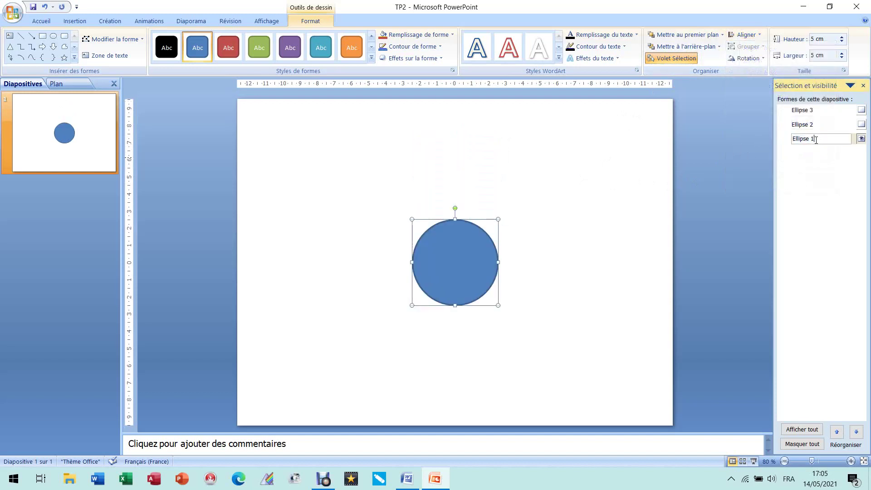
{"action": "left_click_drag", "start_coordinate": [811, 139], "coordinate": [772, 144]}
{"action": "type", "text": "forme"}
{"action": "key", "text": "Return"}
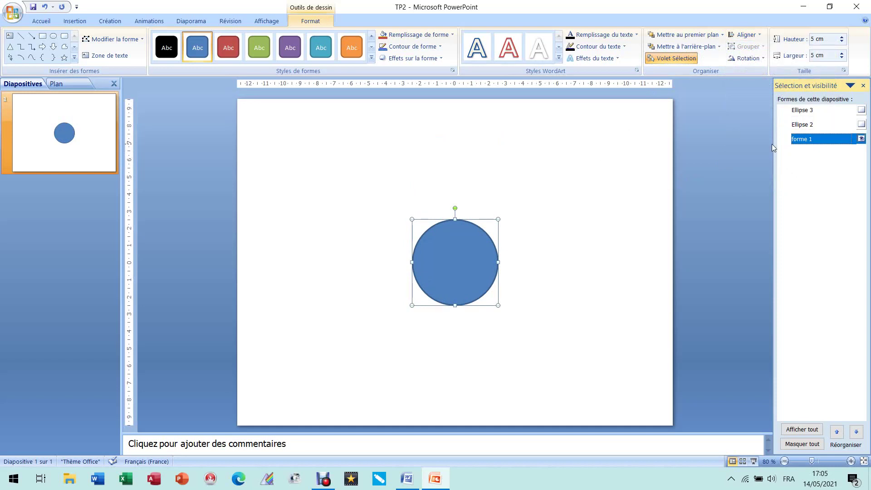
Rename the shape Ellipse 2 as "forme 2"
{"action": "left_click", "coordinate": [804, 127]}
{"action": "left_click", "coordinate": [806, 128]}
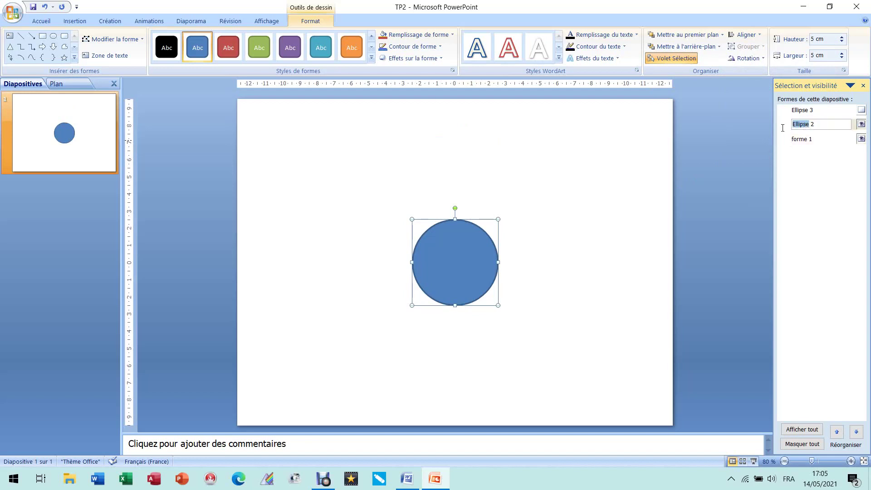
{"action": "type", "text": "forme"}
{"action": "key", "text": "Return"}
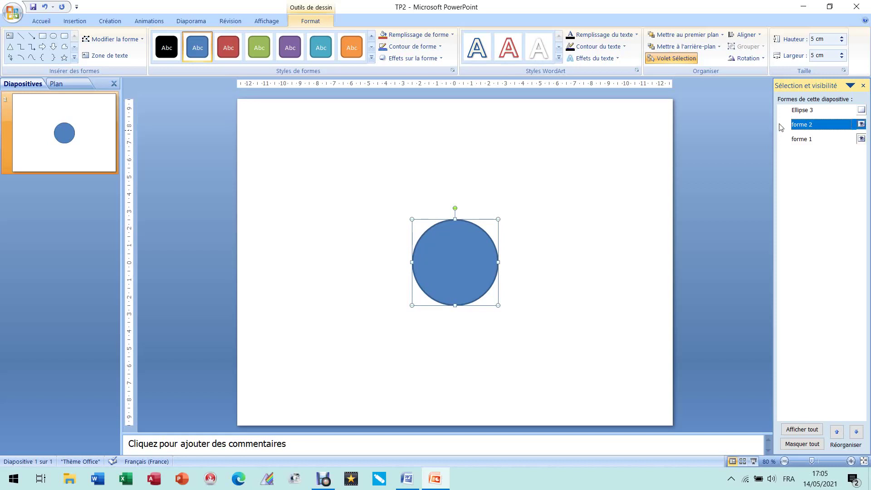
Rename the shape Ellipse 3 as "forme3 3"
{"action": "left_click", "coordinate": [806, 110]}
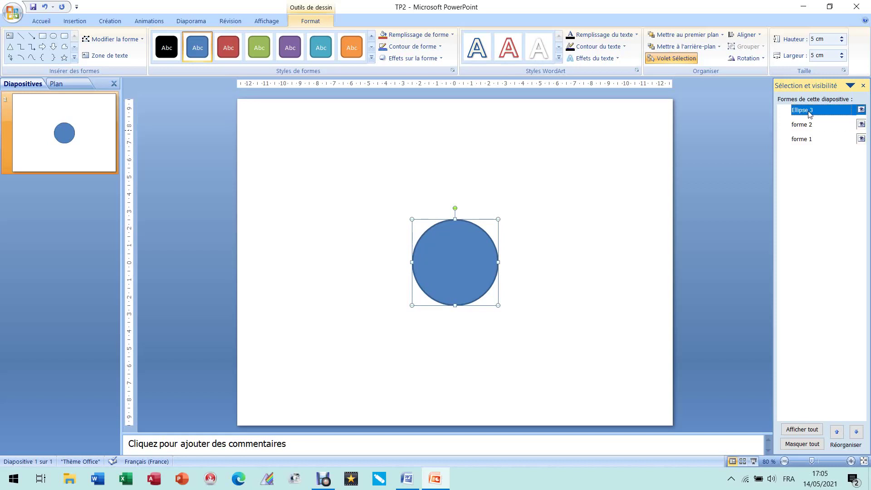
{"action": "left_click", "coordinate": [809, 113]}
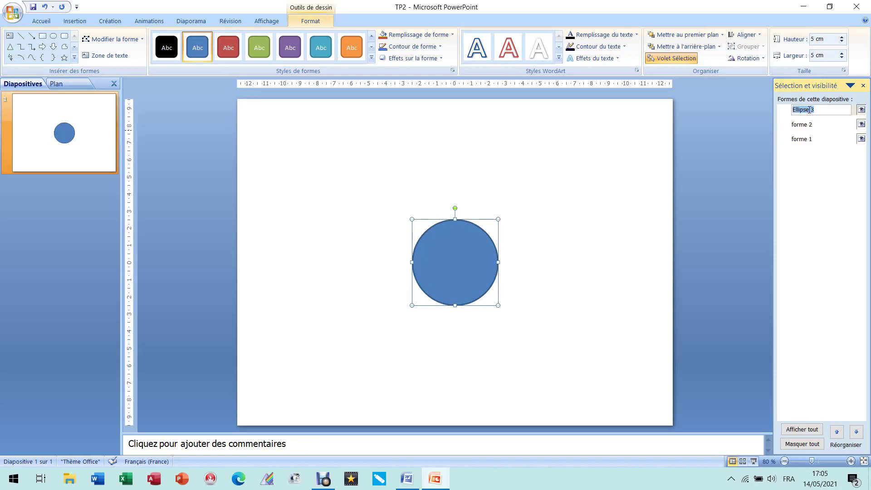
{"action": "left_click_drag", "start_coordinate": [810, 109], "coordinate": [795, 112]}
{"action": "type", "text": "forme3"}
{"action": "key", "text": "Return"}
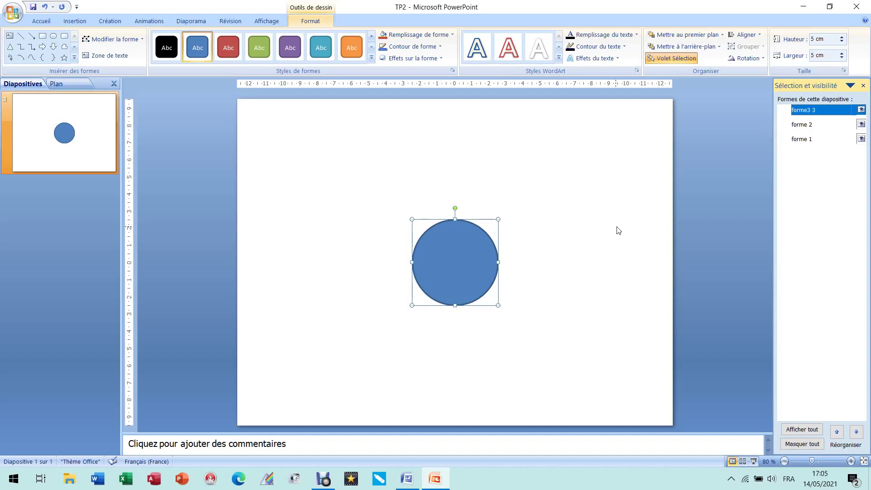
Select all three circles, check instruction 11 in the TP2 Word document, and return to the PowerPoint presentation
{"action": "left_click", "coordinate": [366, 201]}
{"action": "left_click_drag", "start_coordinate": [361, 192], "coordinate": [582, 368]}
{"action": "mouse_move", "coordinate": [410, 483]}
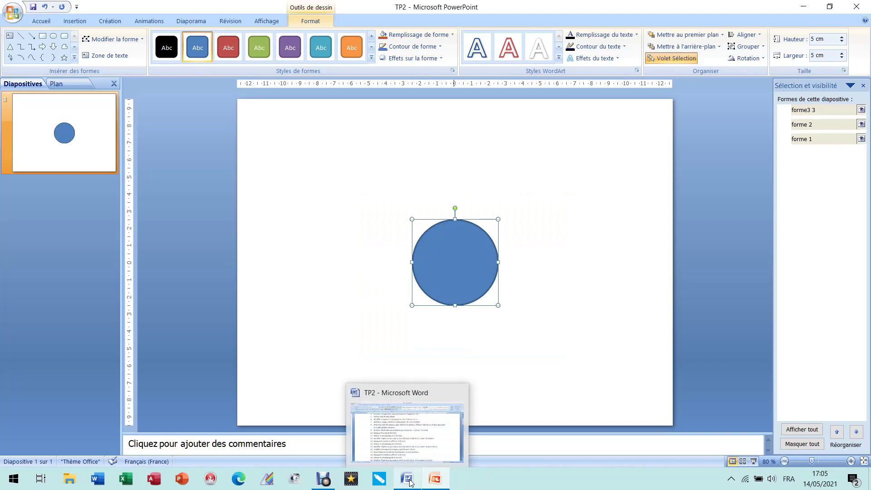
{"action": "left_click", "coordinate": [408, 480]}
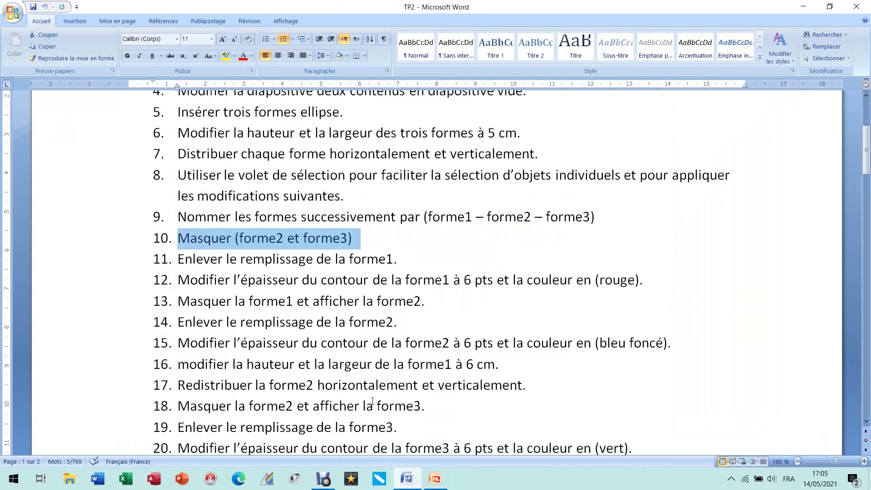
{"action": "left_click_drag", "start_coordinate": [180, 259], "coordinate": [365, 262]}
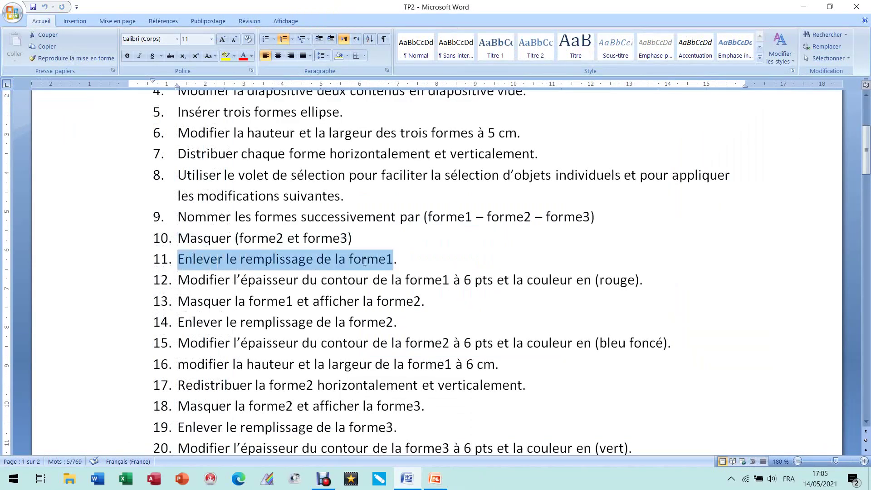
{"action": "left_click", "coordinate": [435, 479]}
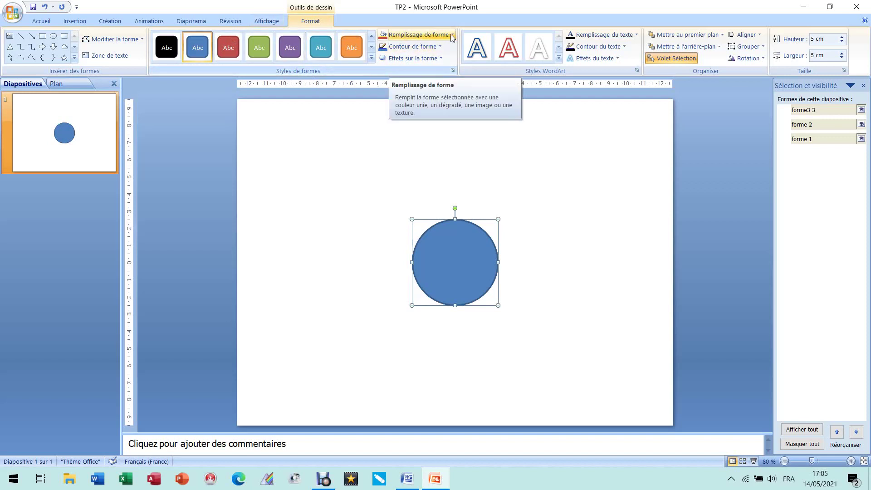
Remove the fill from the topmost circle, forme3 3
{"action": "left_click", "coordinate": [492, 301]}
{"action": "left_click", "coordinate": [464, 259]}
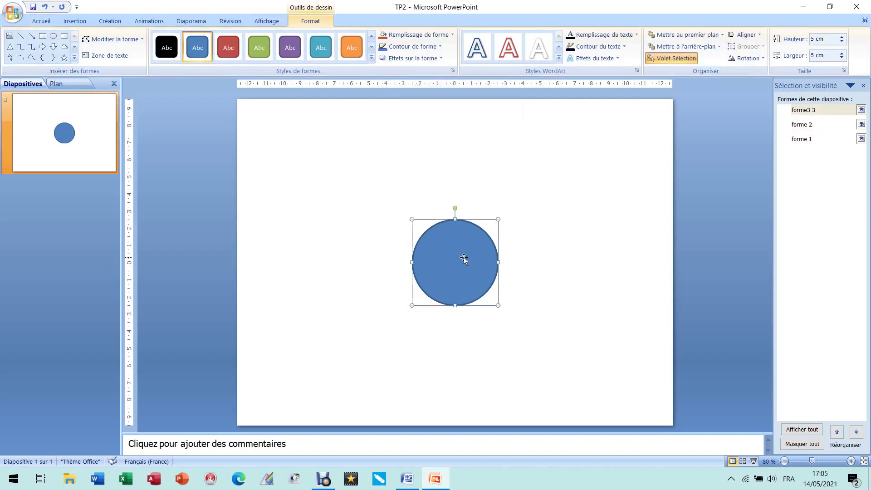
{"action": "left_click", "coordinate": [567, 245]}
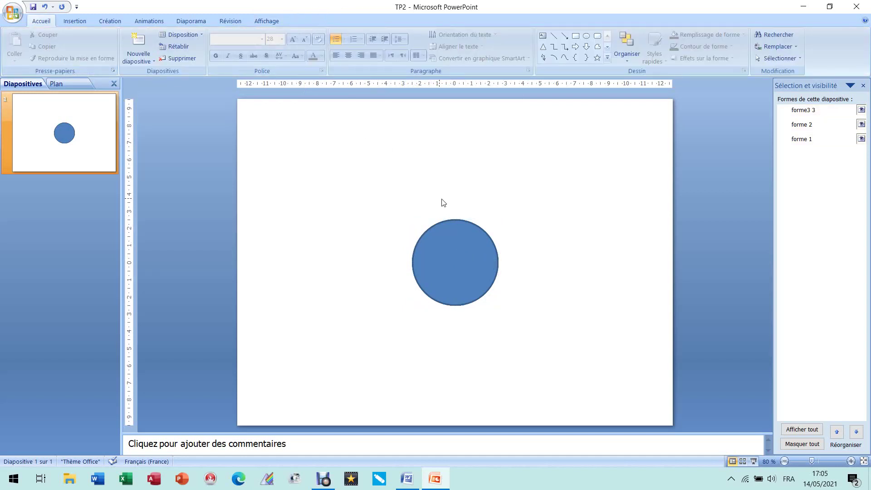
{"action": "left_click", "coordinate": [453, 245]}
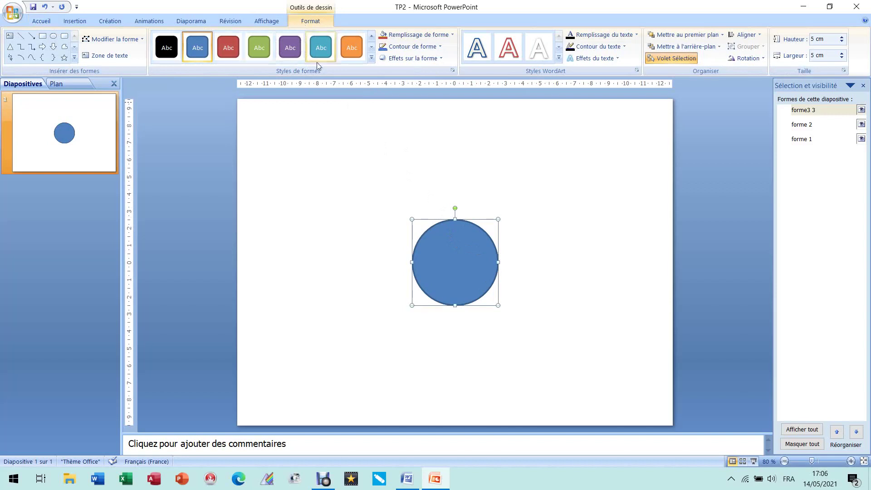
{"action": "left_click", "coordinate": [440, 36]}
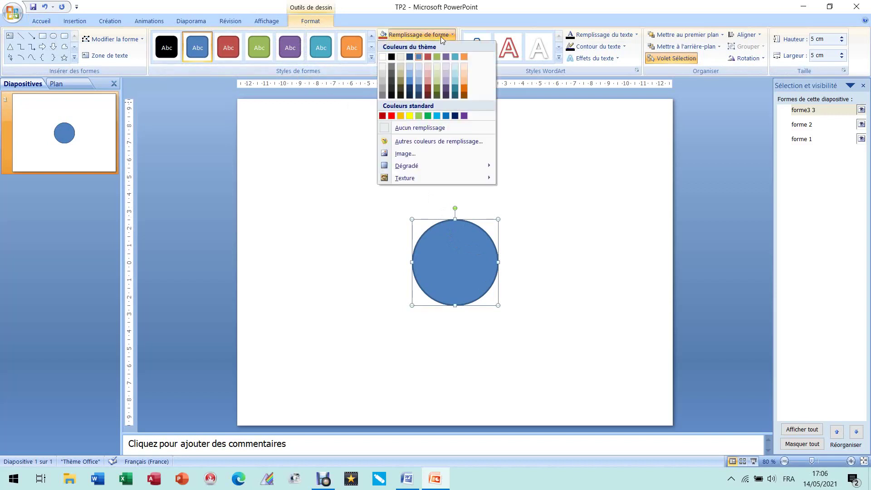
{"action": "left_click", "coordinate": [431, 128]}
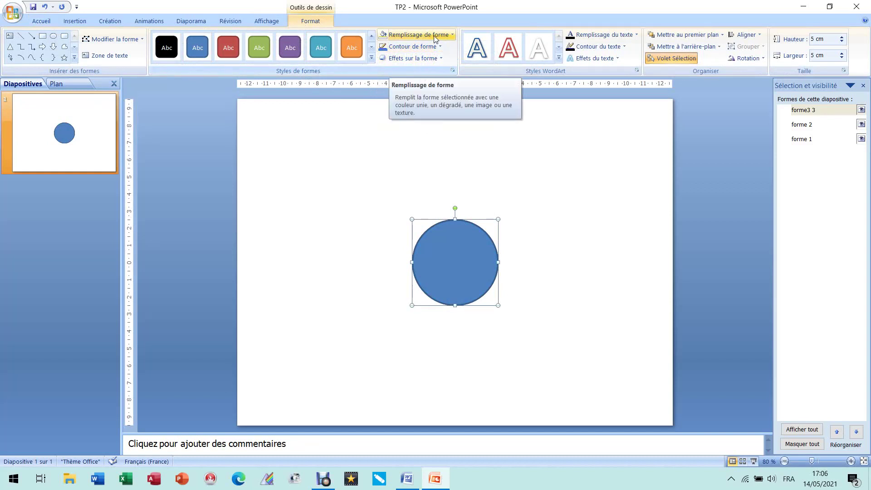
{"action": "left_click", "coordinate": [435, 38]}
{"action": "left_click", "coordinate": [416, 129]}
{"action": "left_click", "coordinate": [508, 244]}
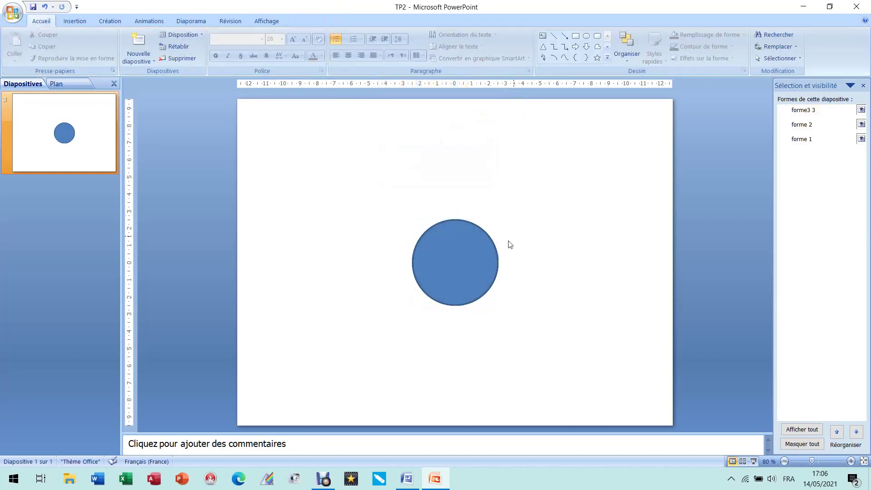
Remove the fill from the shape forme 1
{"action": "double_click", "coordinate": [467, 255]}
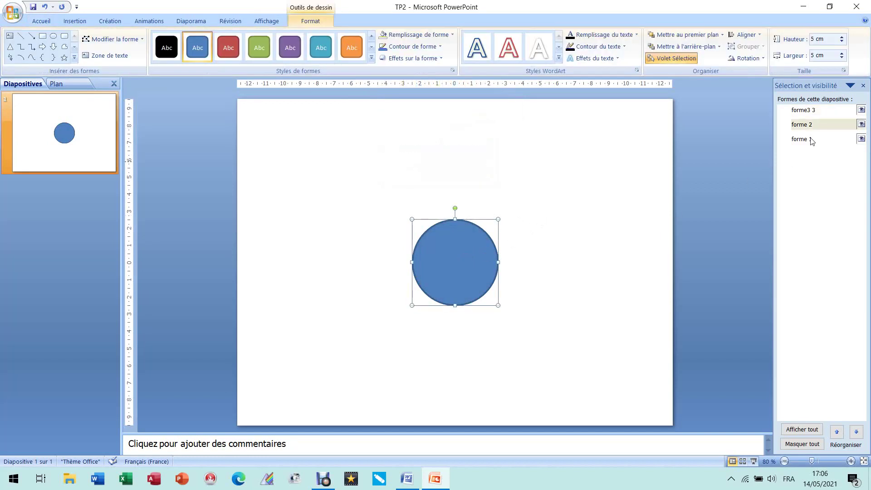
{"action": "left_click", "coordinate": [812, 140]}
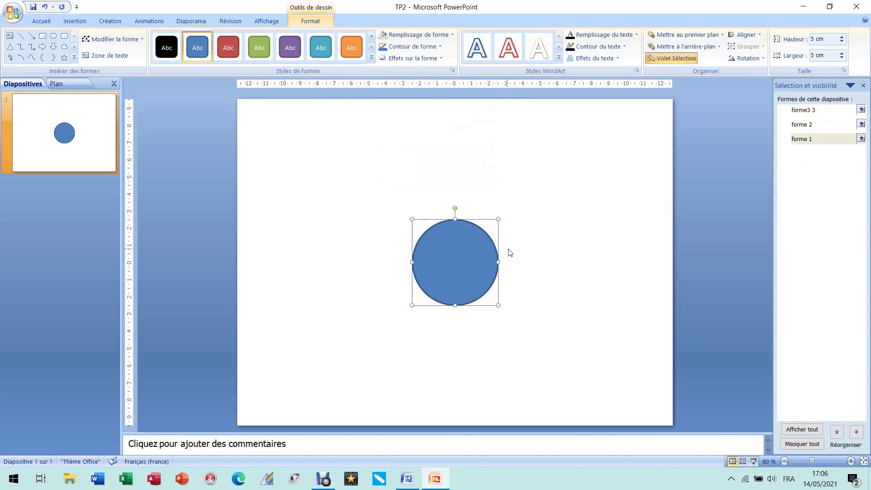
{"action": "left_click", "coordinate": [428, 35]}
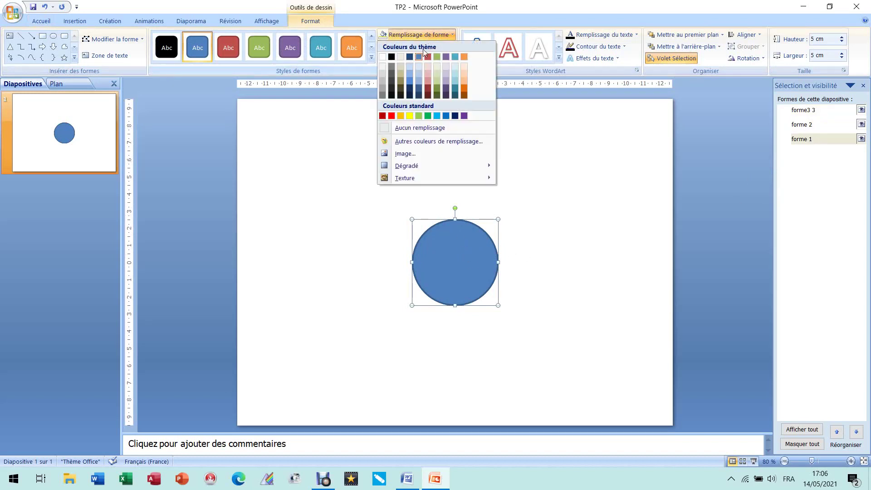
{"action": "key", "text": "Escape"}
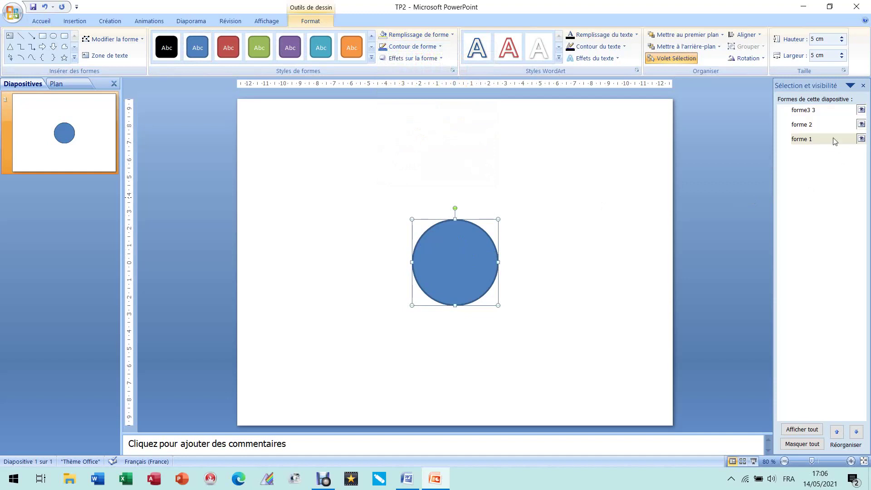
Hide forme 2 and the uppermost circle, renaming the uppermost one as "forme 3"
{"action": "left_click", "coordinate": [862, 124]}
{"action": "left_click", "coordinate": [862, 110]}
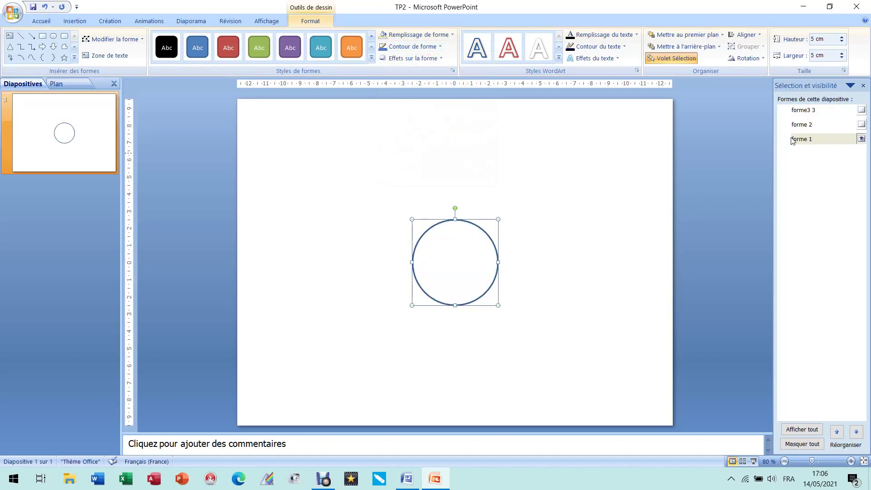
{"action": "left_click", "coordinate": [810, 111]}
{"action": "left_click", "coordinate": [810, 111]}
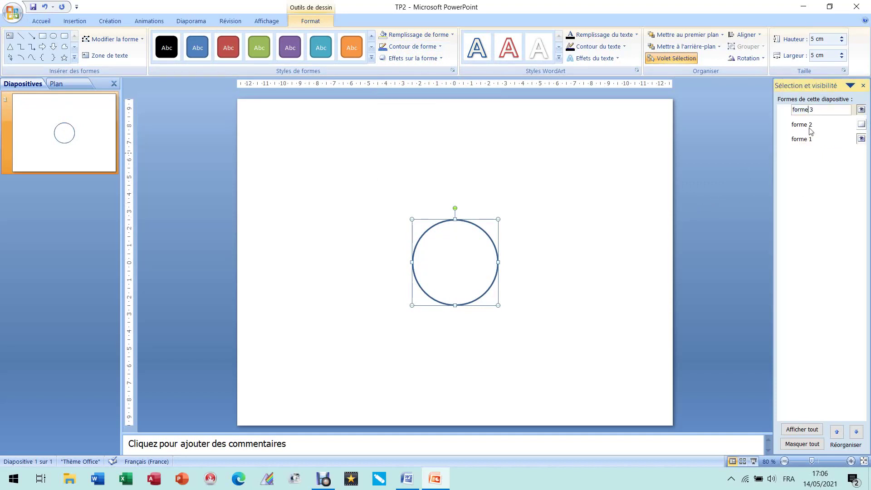
{"action": "key", "text": "Return"}
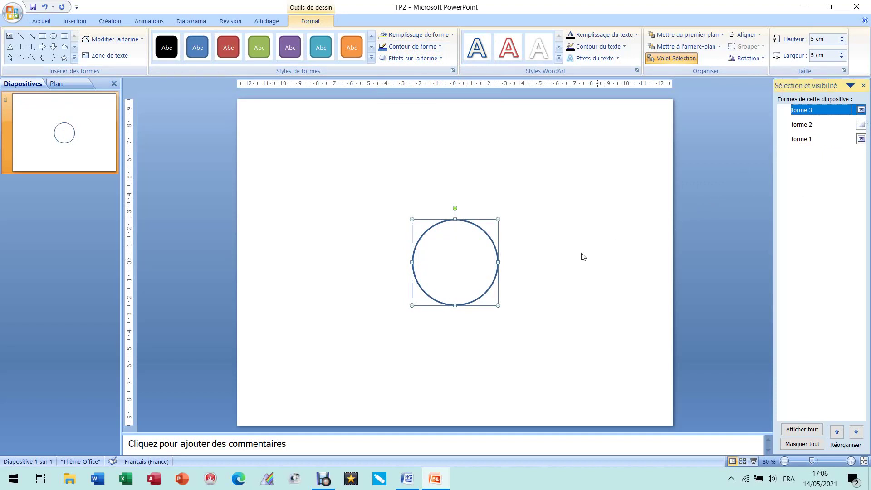
{"action": "left_click", "coordinate": [862, 110]}
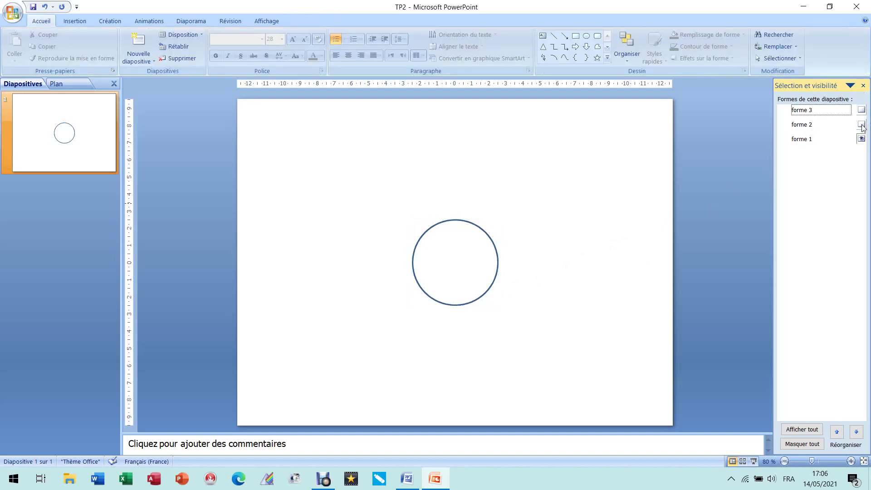
Undo the hiding of the two circles and the renaming of the uppermost one
{"action": "left_click", "coordinate": [45, 9]}
{"action": "left_click", "coordinate": [45, 8]}
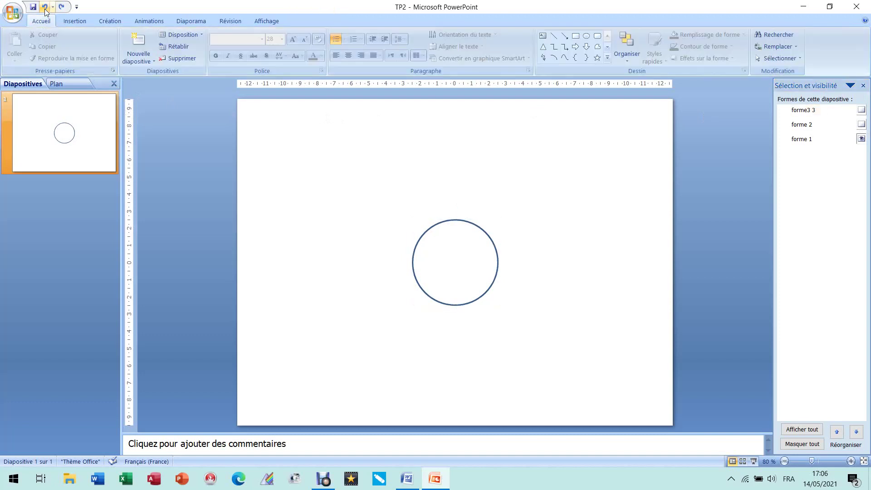
{"action": "left_click", "coordinate": [45, 8]}
{"action": "left_click", "coordinate": [45, 8]}
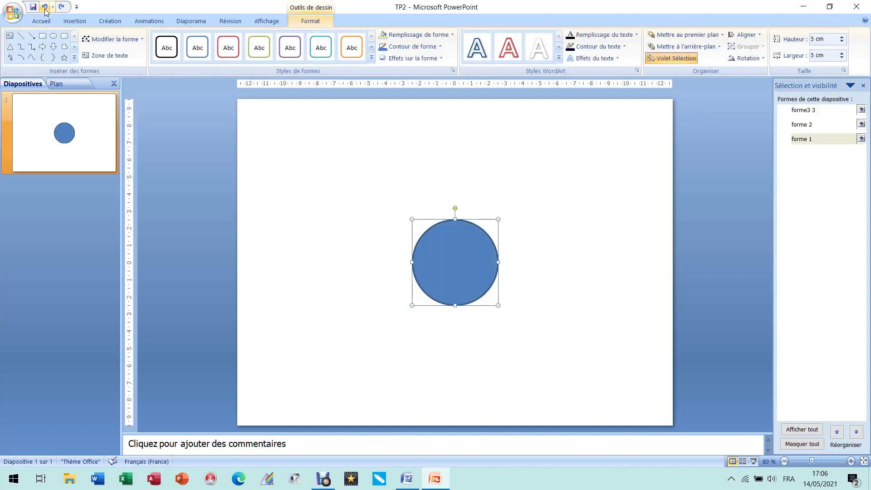
Rename the shape forme3 3 as "forme 3"
{"action": "left_click", "coordinate": [814, 111]}
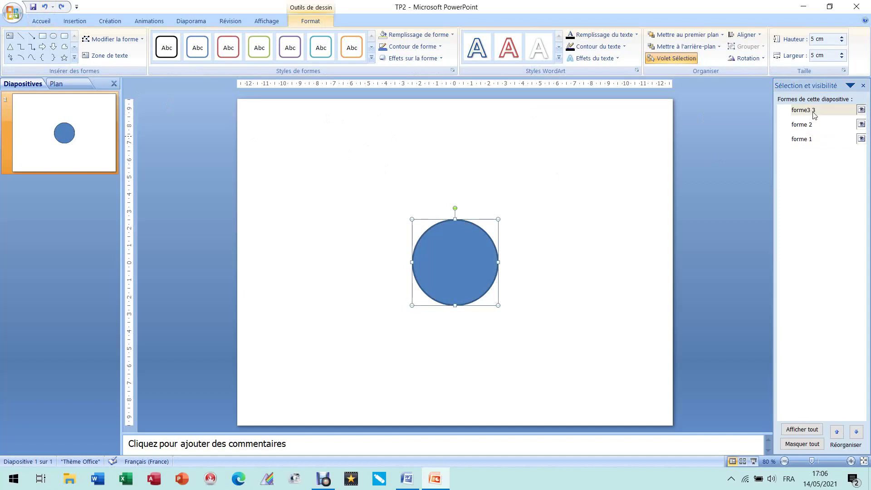
{"action": "left_click", "coordinate": [814, 113]}
{"action": "left_click", "coordinate": [813, 110]}
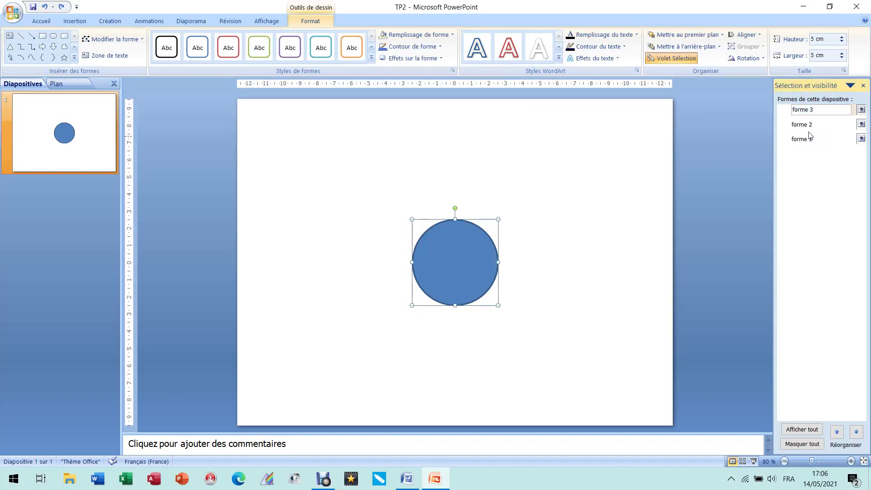
{"action": "key", "text": "Return"}
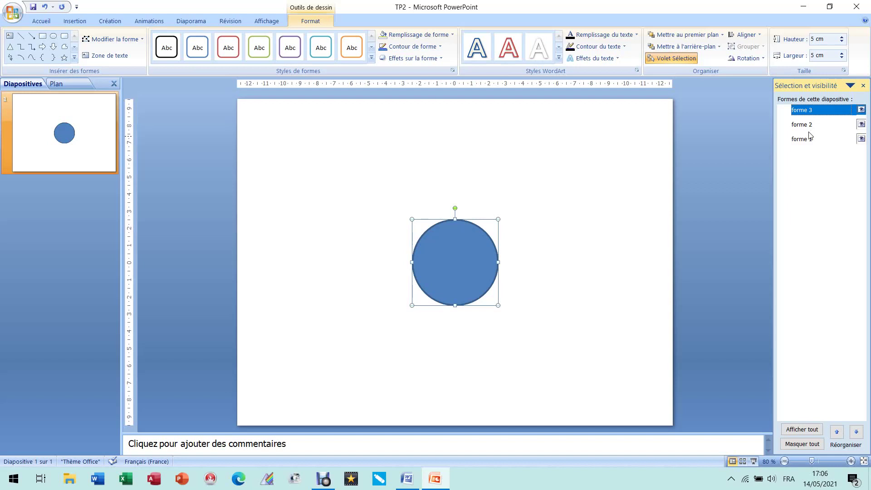
Hide forme 2 and fill forme 3 with the aqua theme color
{"action": "left_click", "coordinate": [861, 124]}
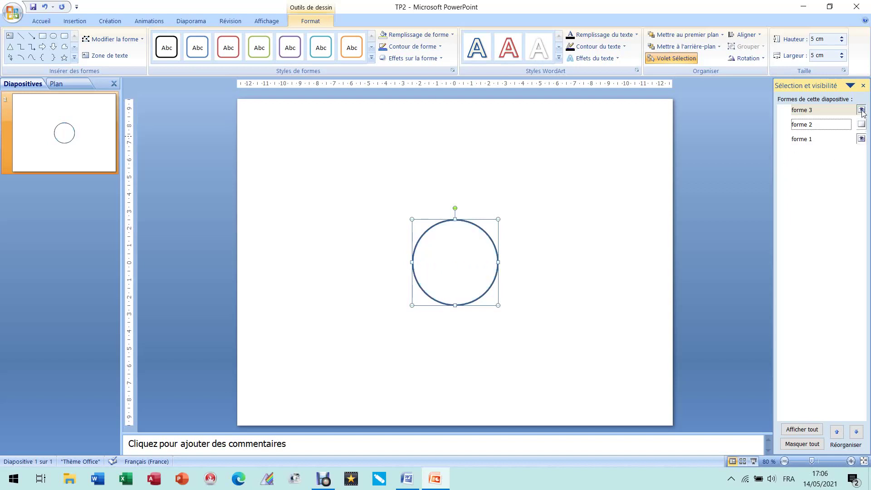
{"action": "left_click", "coordinate": [444, 36]}
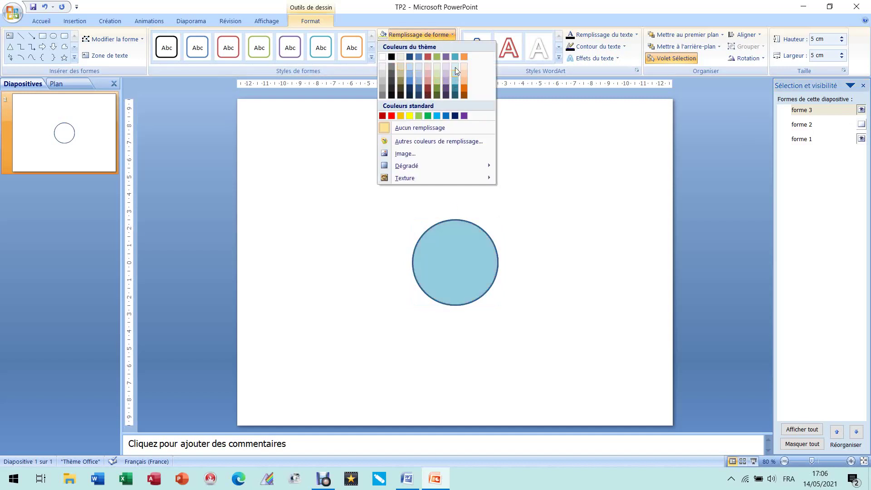
{"action": "left_click", "coordinate": [455, 55]}
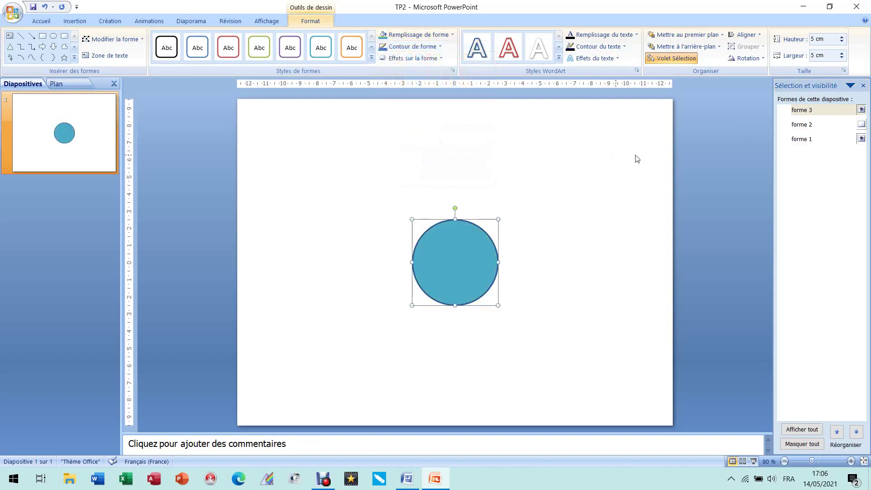
Toggle the visibility of forme 2 and forme 3, leaving both hidden and only forme 1 displayed
{"action": "left_click", "coordinate": [861, 125]}
{"action": "left_click", "coordinate": [862, 110]}
{"action": "left_click", "coordinate": [862, 125]}
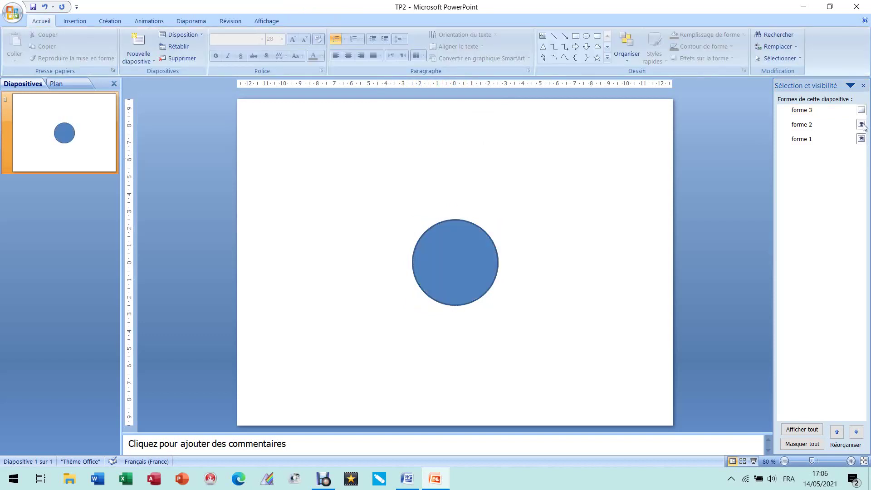
{"action": "left_click", "coordinate": [862, 125]}
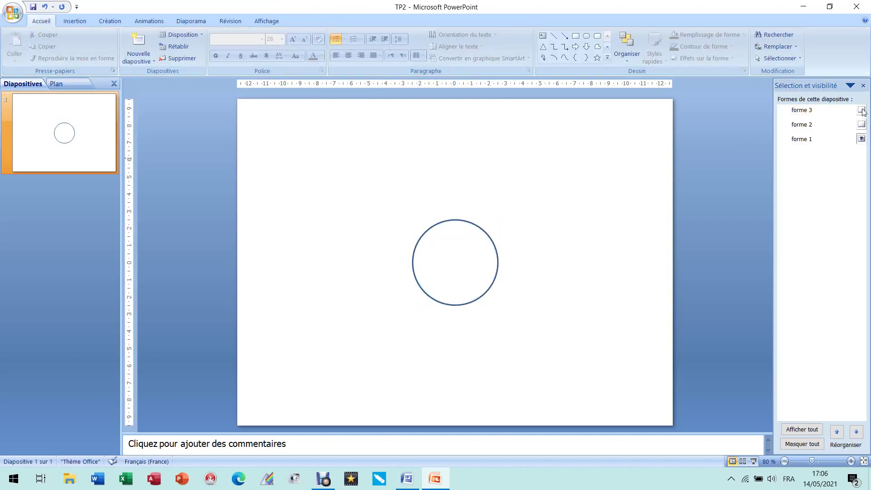
{"action": "left_click", "coordinate": [862, 110]}
{"action": "left_click", "coordinate": [862, 110]}
Select forme 1 and check its current shape fill setting without changing it
{"action": "left_click", "coordinate": [474, 227]}
{"action": "left_click", "coordinate": [310, 21]}
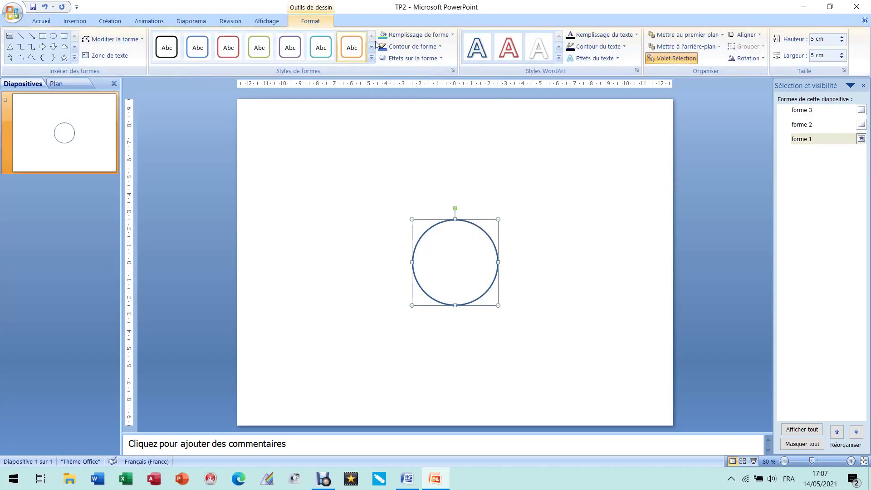
{"action": "left_click", "coordinate": [406, 36]}
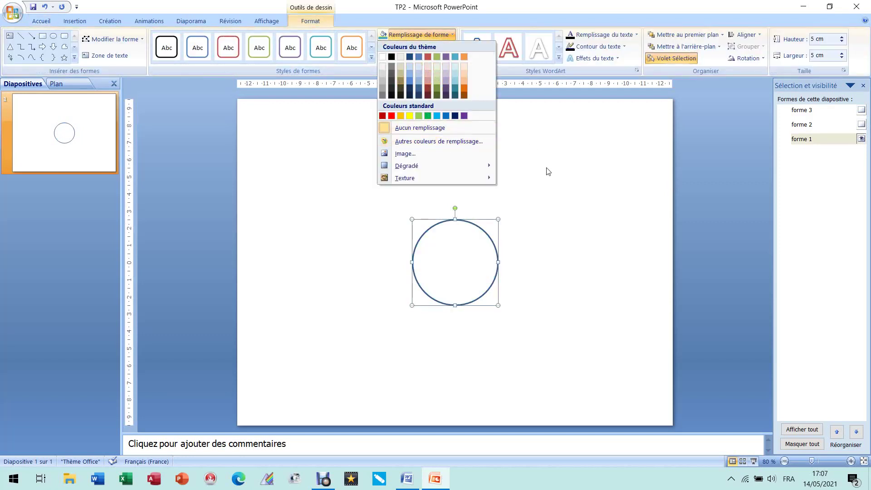
{"action": "key", "text": "Escape"}
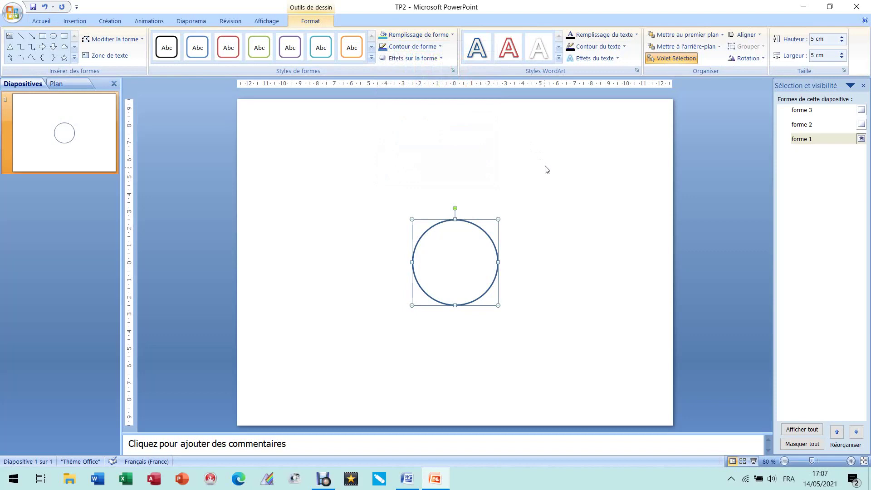
Switch to the TP2 document in Word, highlight instruction 12 about forme 1's outline, and return to PowerPoint
{"action": "left_click", "coordinate": [408, 479]}
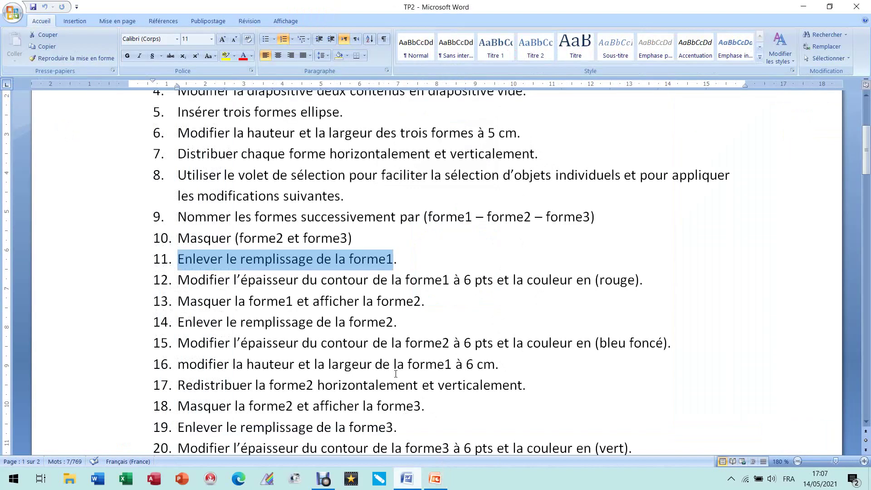
{"action": "left_click_drag", "start_coordinate": [181, 279], "coordinate": [643, 281]}
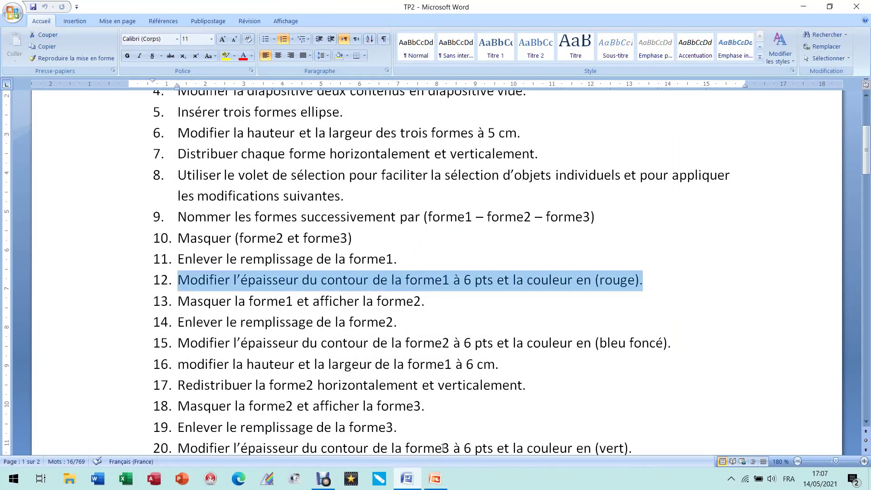
{"action": "left_click", "coordinate": [435, 479]}
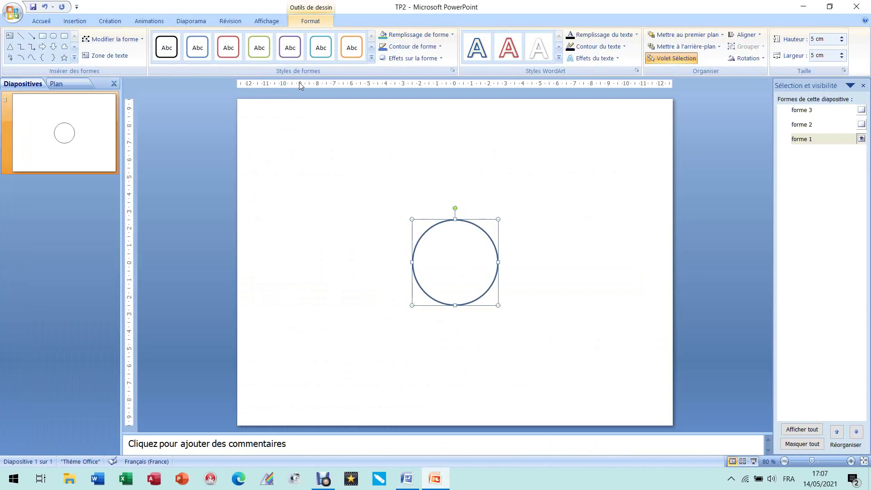
Set the outline weight of forme 1 to 6 pt
{"action": "left_click", "coordinate": [417, 46]}
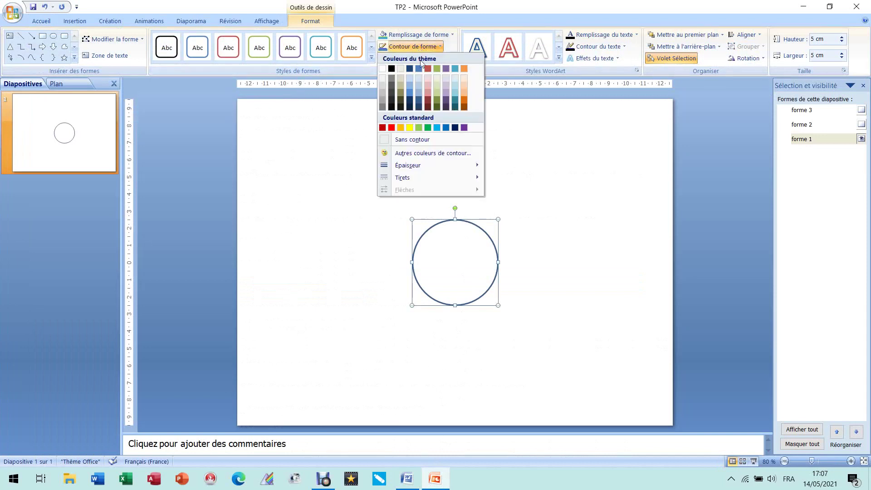
{"action": "mouse_move", "coordinate": [429, 167]}
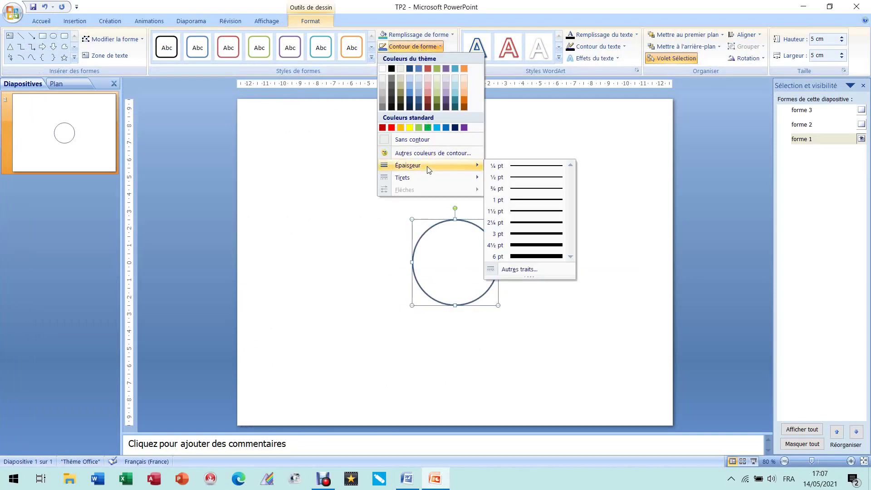
{"action": "left_click", "coordinate": [520, 271]}
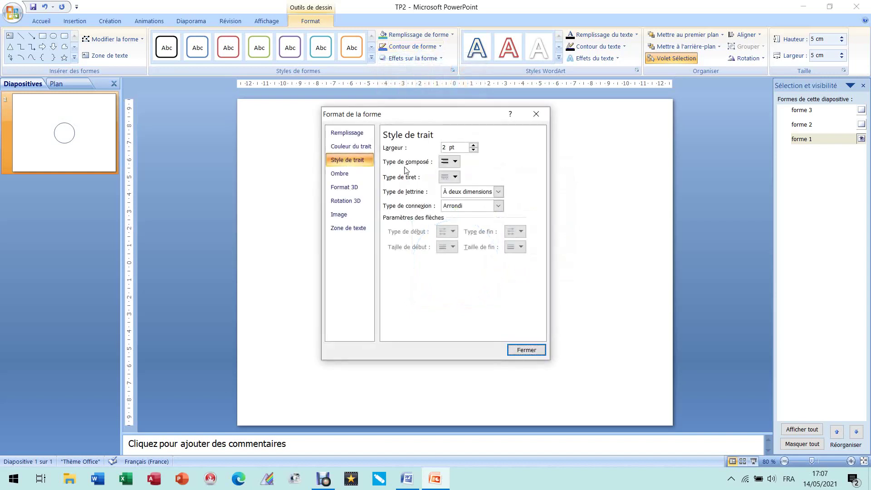
{"action": "left_click_drag", "start_coordinate": [422, 122], "coordinate": [244, 140]}
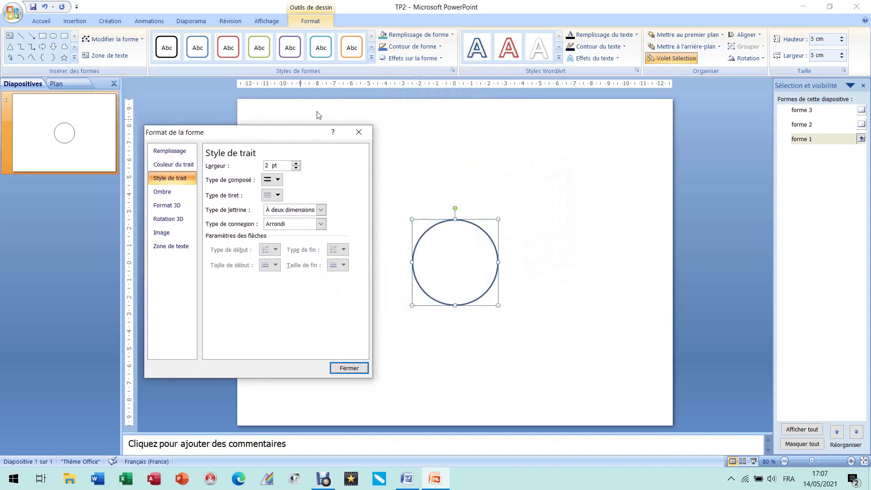
{"action": "left_click", "coordinate": [431, 47]}
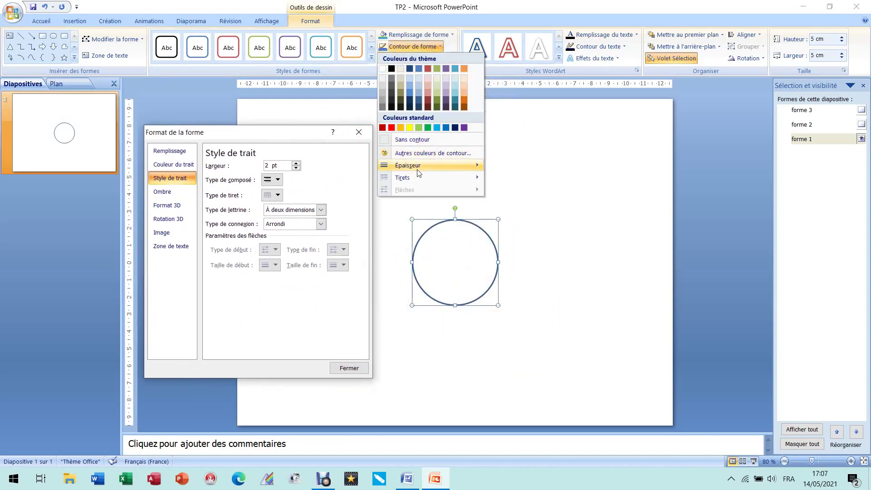
{"action": "mouse_move", "coordinate": [418, 169]}
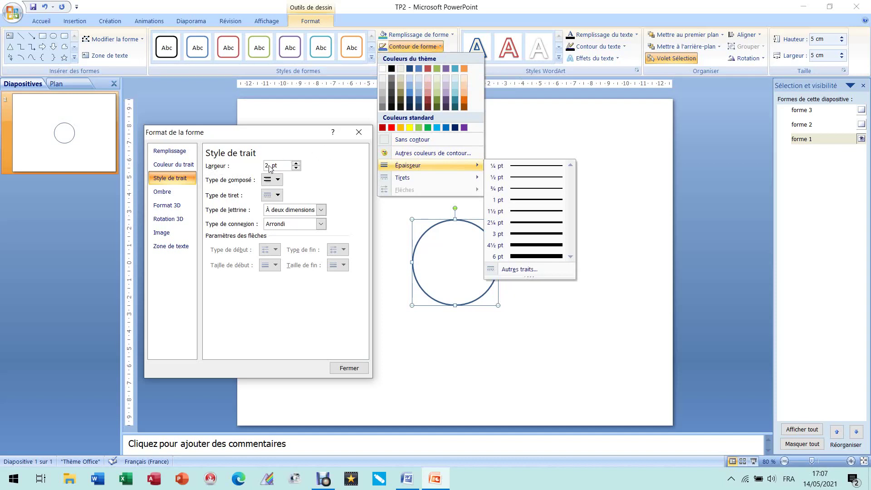
{"action": "left_click", "coordinate": [521, 256]}
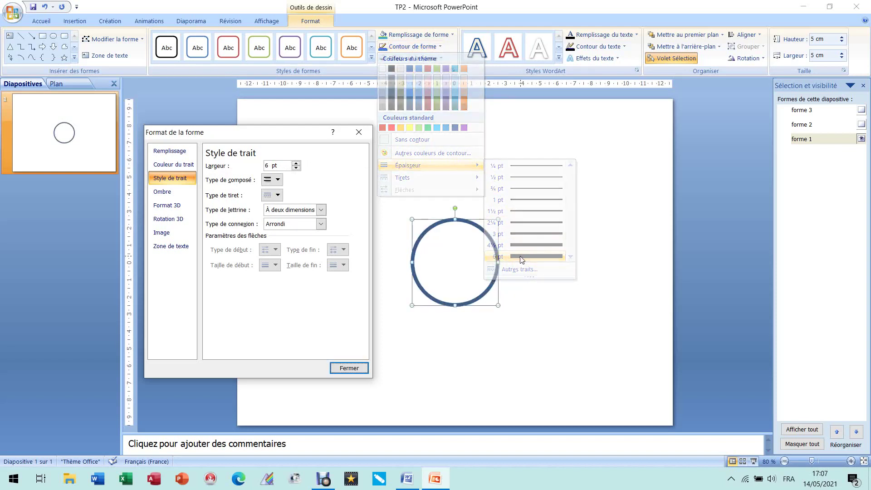
{"action": "left_click", "coordinate": [359, 134]}
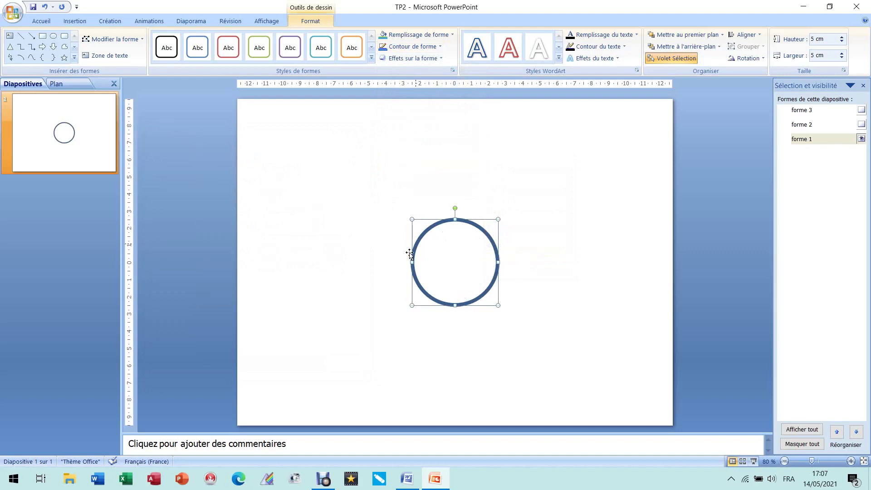
Recheck instruction 12 in the TP2 Word document and set forme 1's outline to standard red in PowerPoint
{"action": "left_click", "coordinate": [407, 479]}
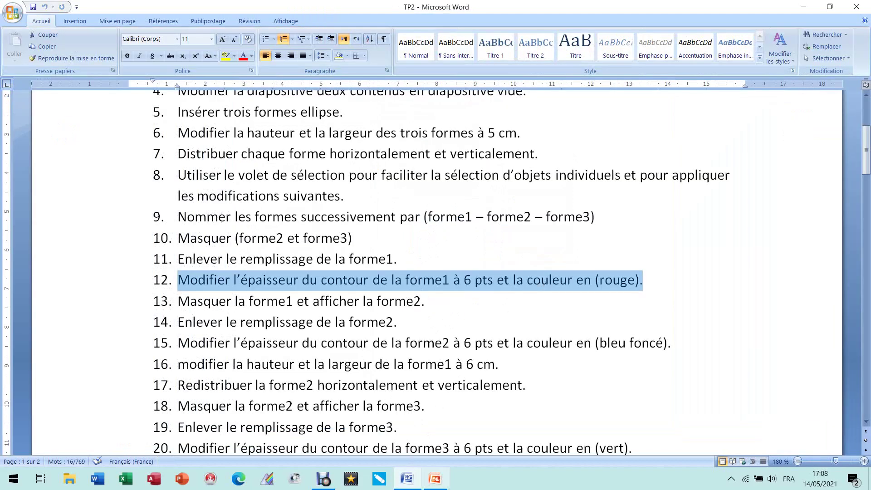
{"action": "left_click", "coordinate": [435, 479]}
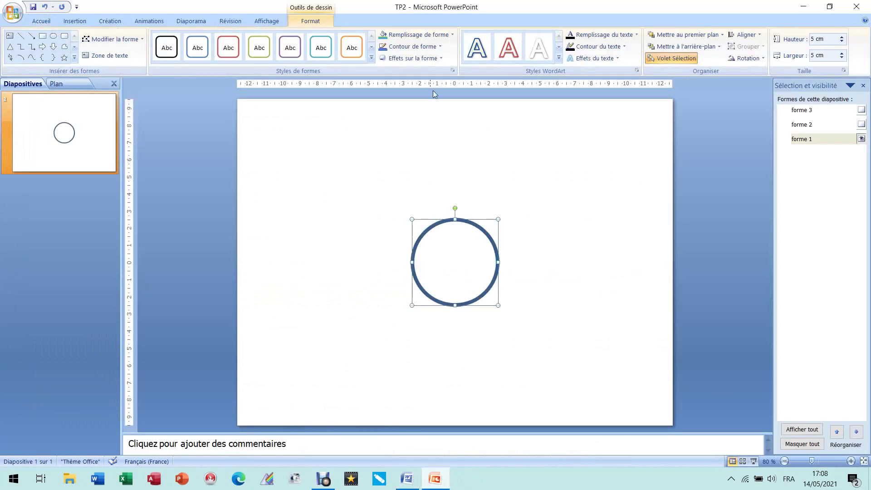
{"action": "left_click", "coordinate": [436, 46]}
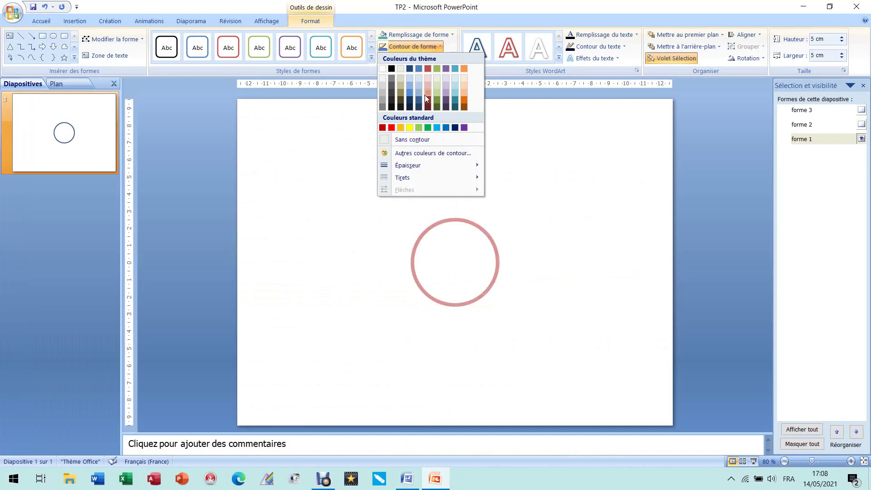
{"action": "left_click", "coordinate": [393, 129]}
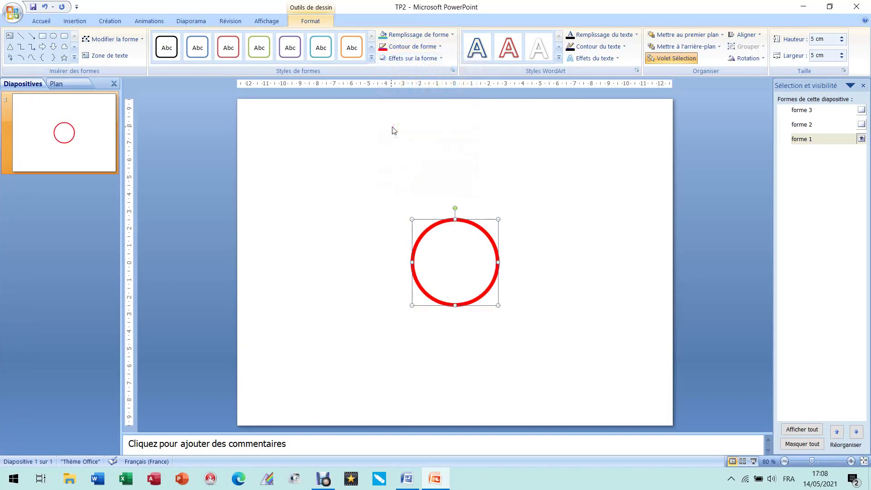
Highlight instruction 13 in the TP2 Word document, and in PowerPoint hide forme 1 and show forme 2
{"action": "left_click", "coordinate": [407, 479]}
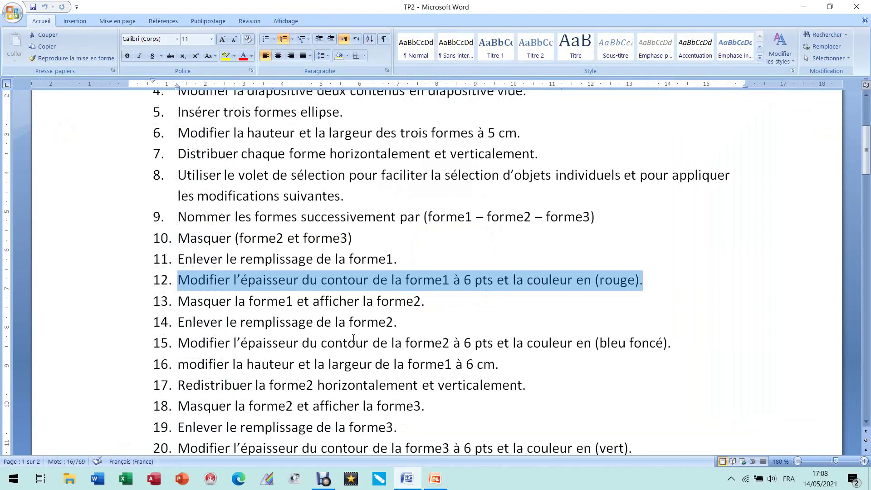
{"action": "left_click_drag", "start_coordinate": [239, 301], "coordinate": [397, 303]}
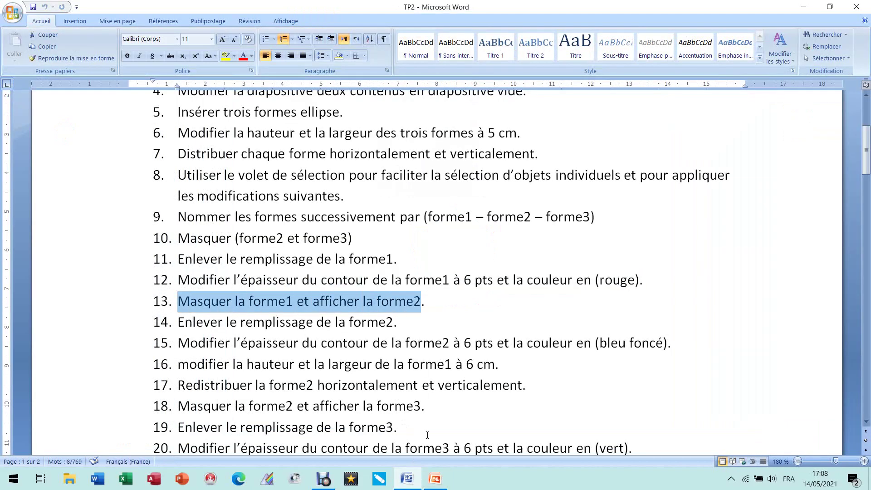
{"action": "left_click", "coordinate": [440, 484]}
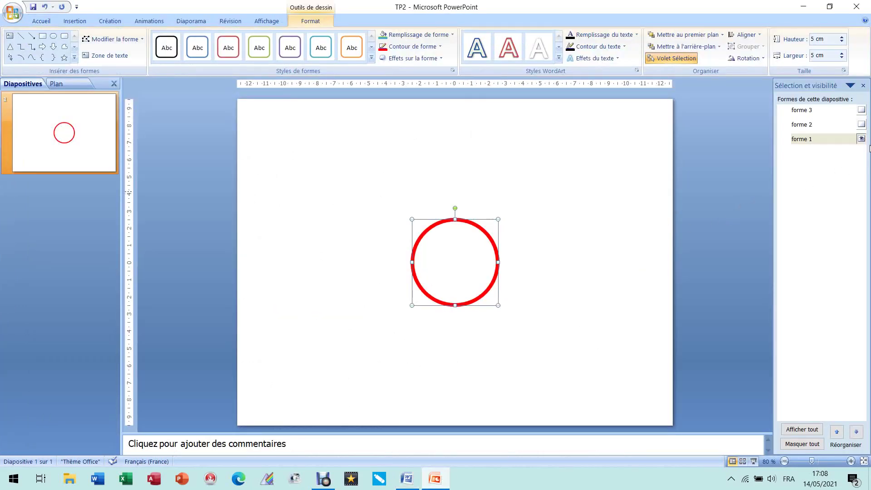
{"action": "left_click", "coordinate": [862, 140]}
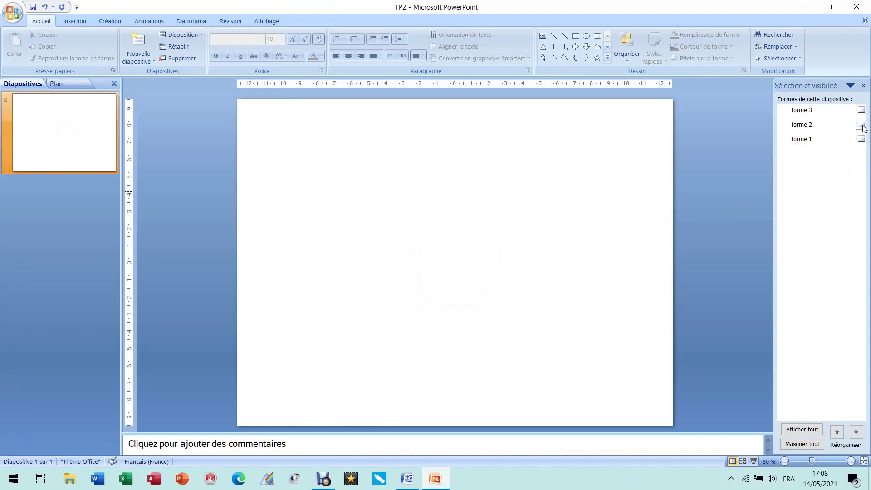
{"action": "left_click", "coordinate": [862, 125]}
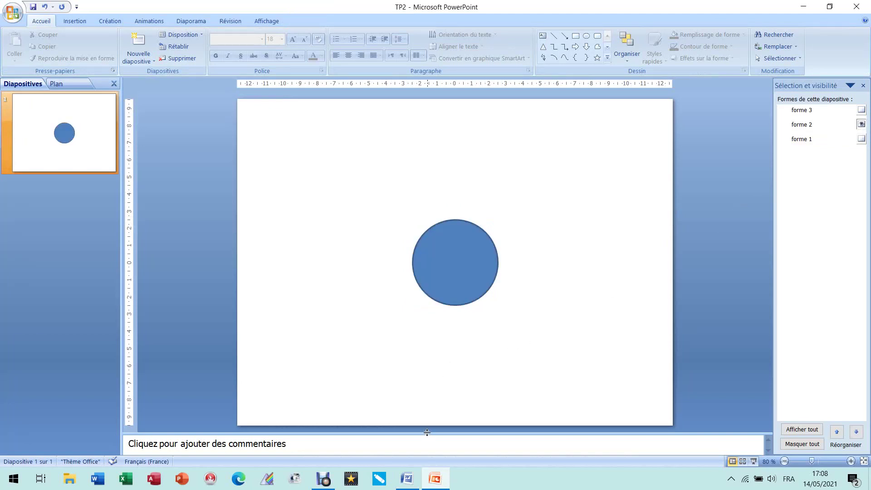
Switch to the TP2 document in Word, highlight instruction 14 about forme 2's fill, and return to PowerPoint
{"action": "mouse_move", "coordinate": [408, 486]}
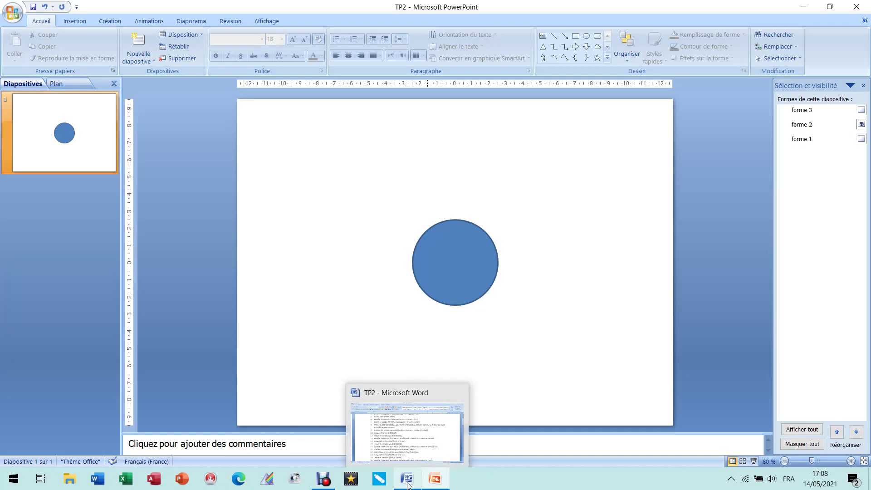
{"action": "left_click", "coordinate": [408, 484]}
{"action": "scroll", "coordinate": [332, 342], "scroll_direction": "down", "scroll_amount": 3}
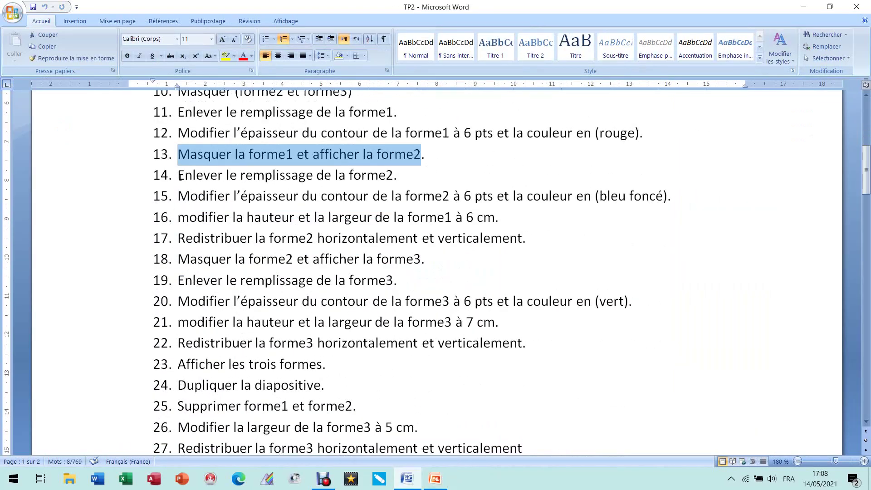
{"action": "left_click_drag", "start_coordinate": [180, 177], "coordinate": [386, 178]}
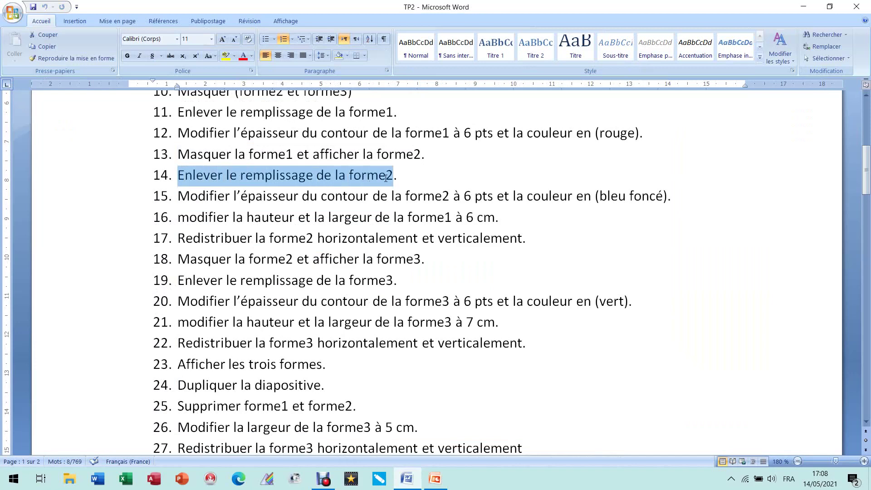
{"action": "left_click", "coordinate": [435, 479]}
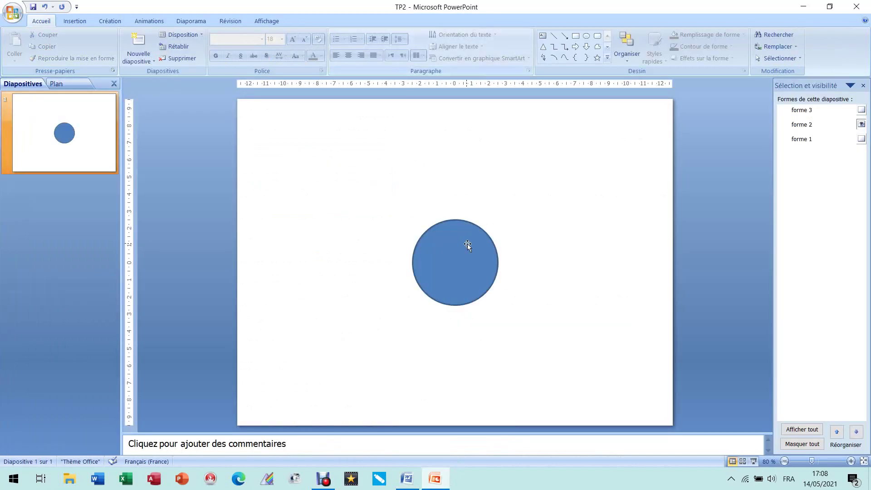
Remove the fill from forme 2
{"action": "left_click", "coordinate": [469, 249]}
{"action": "left_click", "coordinate": [316, 21]}
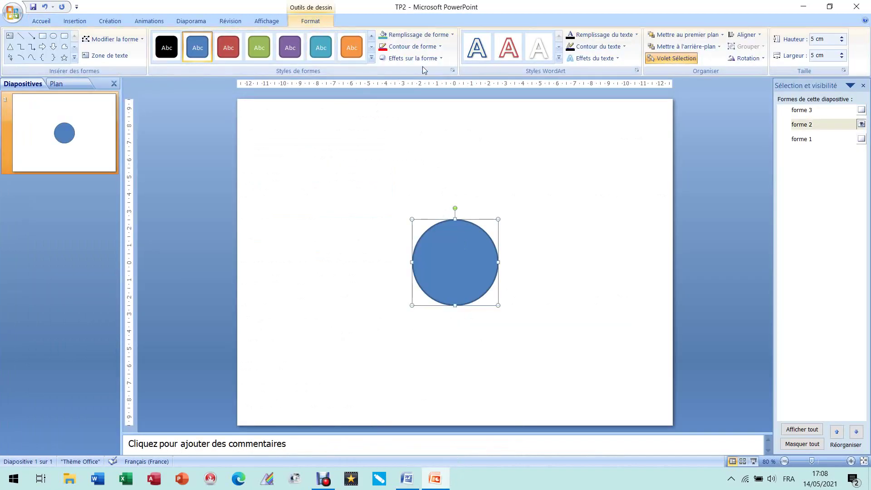
{"action": "left_click", "coordinate": [435, 34]}
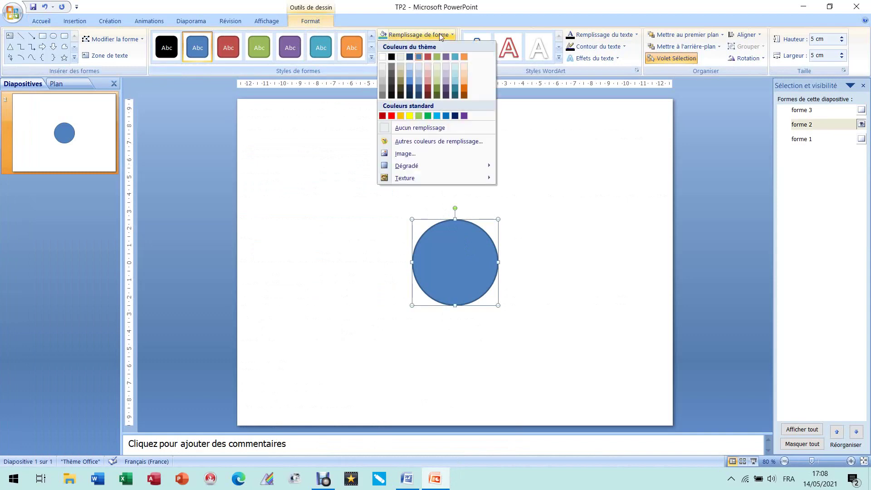
{"action": "left_click", "coordinate": [427, 127]}
Highlight instruction 15 in the TP2 Word document, and in PowerPoint set forme 2's outline weight to 6 pt
{"action": "left_click", "coordinate": [407, 478]}
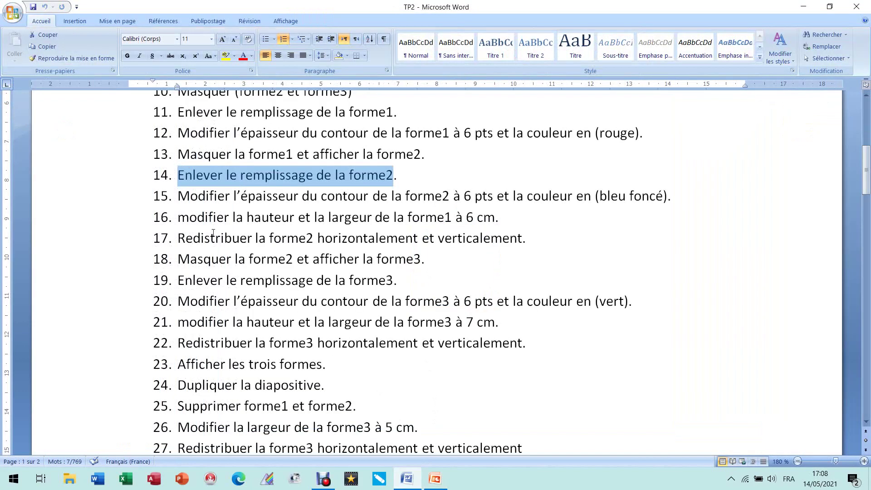
{"action": "left_click_drag", "start_coordinate": [181, 198], "coordinate": [647, 196]}
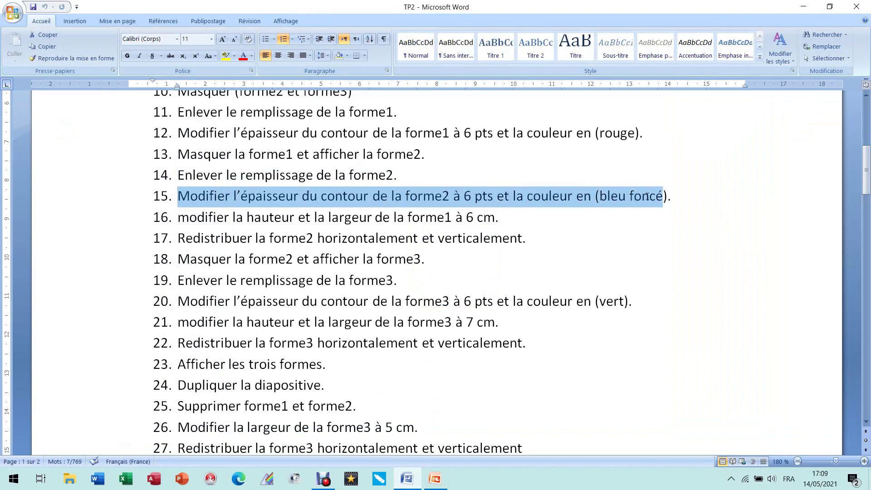
{"action": "left_click", "coordinate": [435, 478]}
{"action": "left_click_drag", "start_coordinate": [435, 478], "coordinate": [409, 164]}
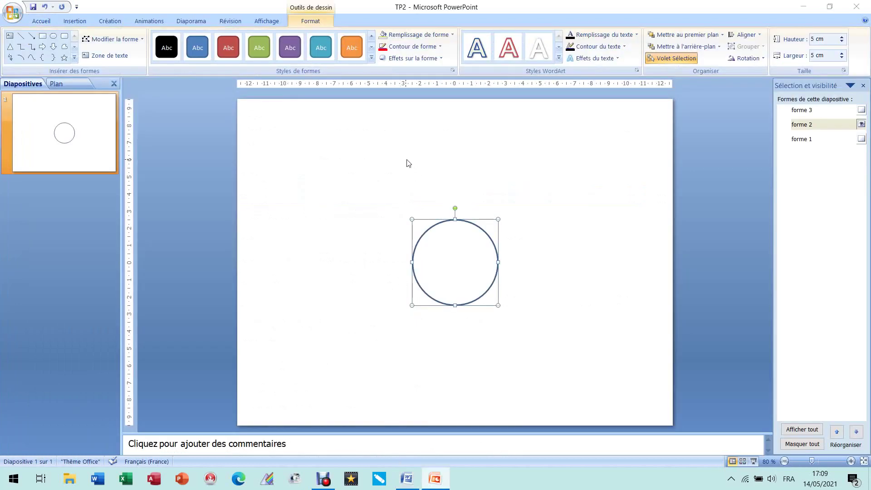
{"action": "left_click", "coordinate": [420, 45]}
{"action": "left_click", "coordinate": [420, 45]}
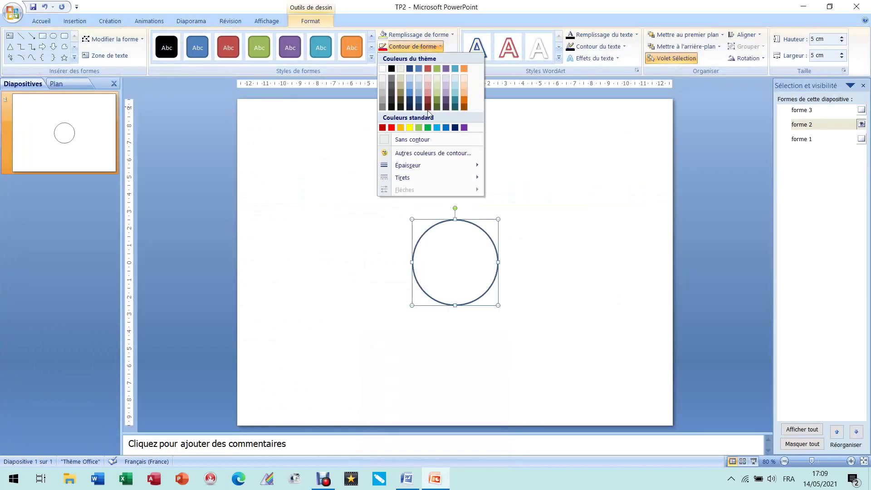
{"action": "mouse_move", "coordinate": [425, 184]}
{"action": "mouse_move", "coordinate": [423, 164]}
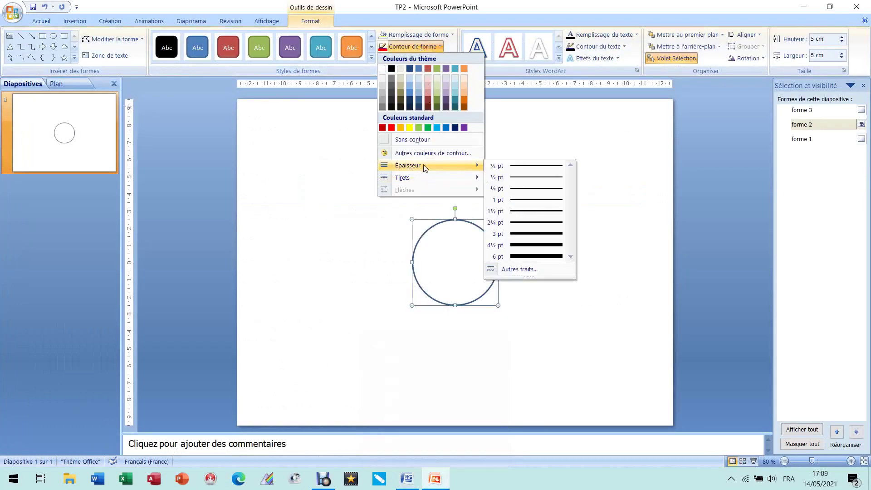
{"action": "left_click", "coordinate": [534, 257]}
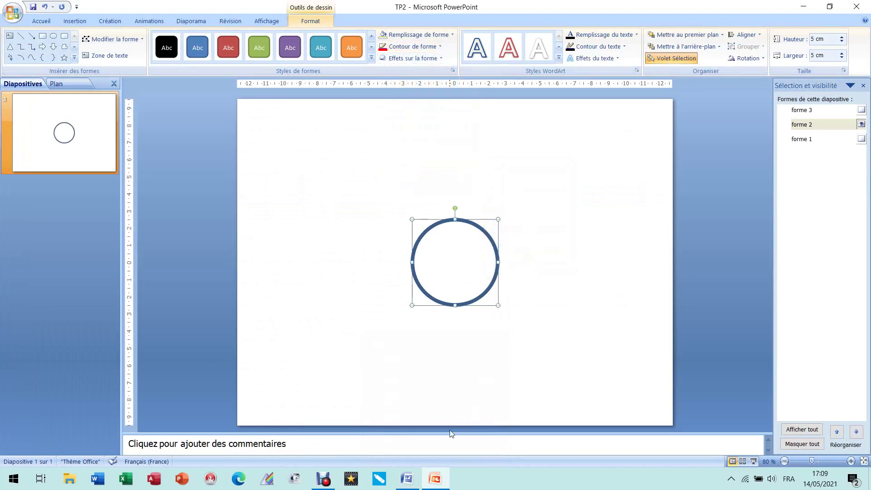
Recheck instruction 15 in the TP2 Word document and set forme 2's outline to standard dark blue in PowerPoint
{"action": "left_click", "coordinate": [403, 483]}
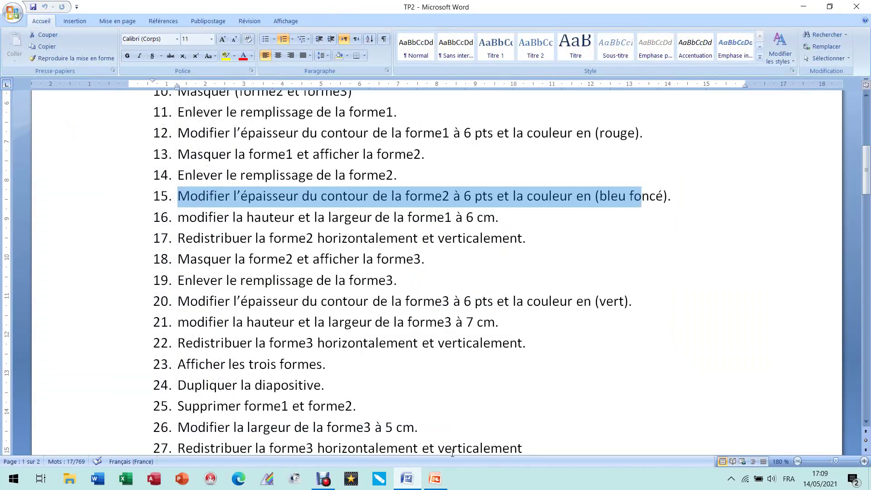
{"action": "left_click", "coordinate": [435, 479]}
{"action": "left_click", "coordinate": [430, 46]}
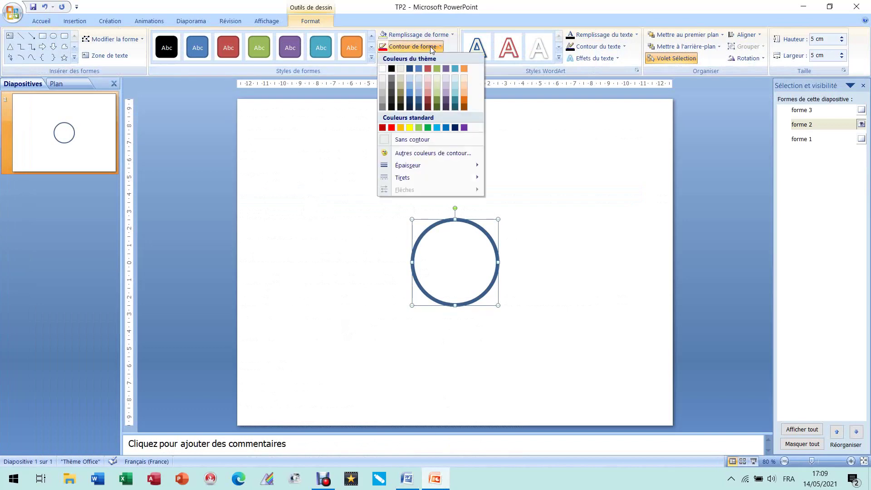
{"action": "left_click", "coordinate": [455, 128]}
{"action": "mouse_move", "coordinate": [433, 479]}
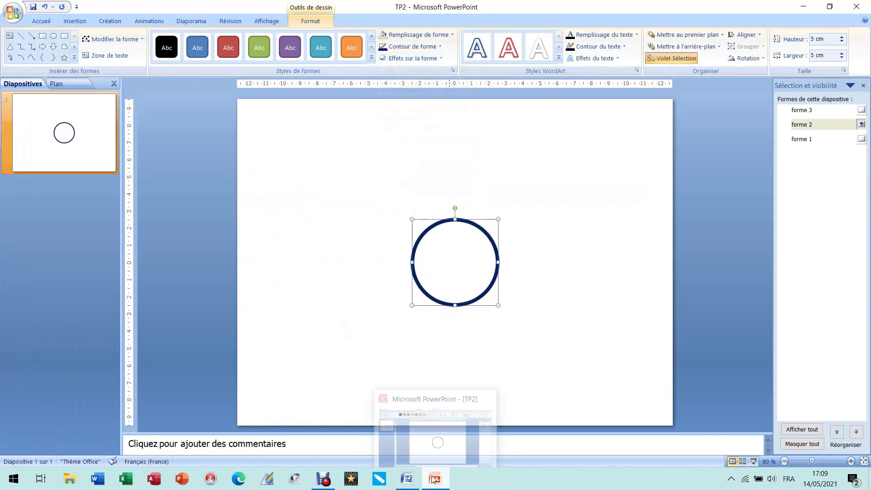
Highlight instruction 16 in the TP2 Word document, and in PowerPoint set forme 2's height and width to 6 cm
{"action": "left_click", "coordinate": [407, 479]}
{"action": "left_click_drag", "start_coordinate": [173, 218], "coordinate": [482, 218]}
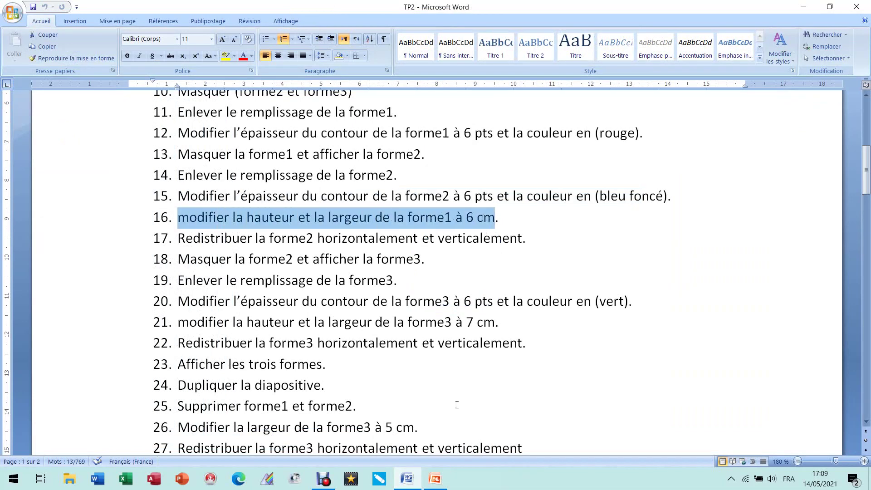
{"action": "left_click", "coordinate": [440, 483]}
{"action": "left_click", "coordinate": [821, 39]}
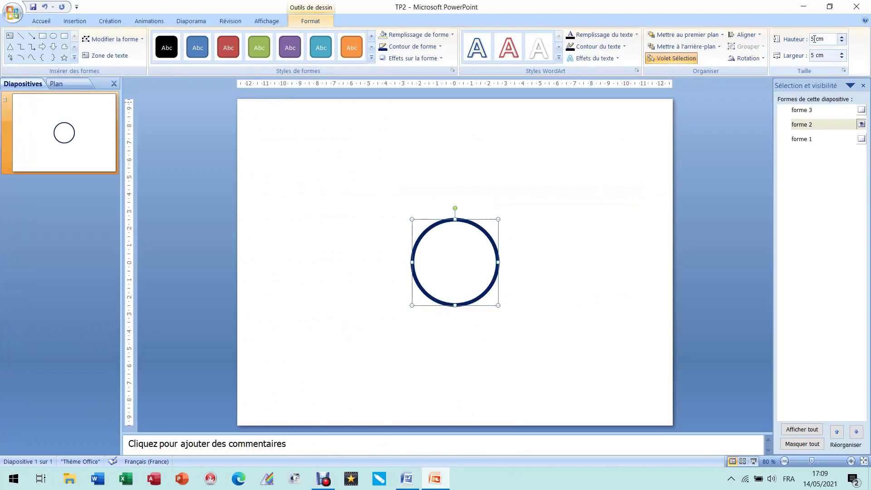
{"action": "type", "text": "6"}
{"action": "key", "text": "Return"}
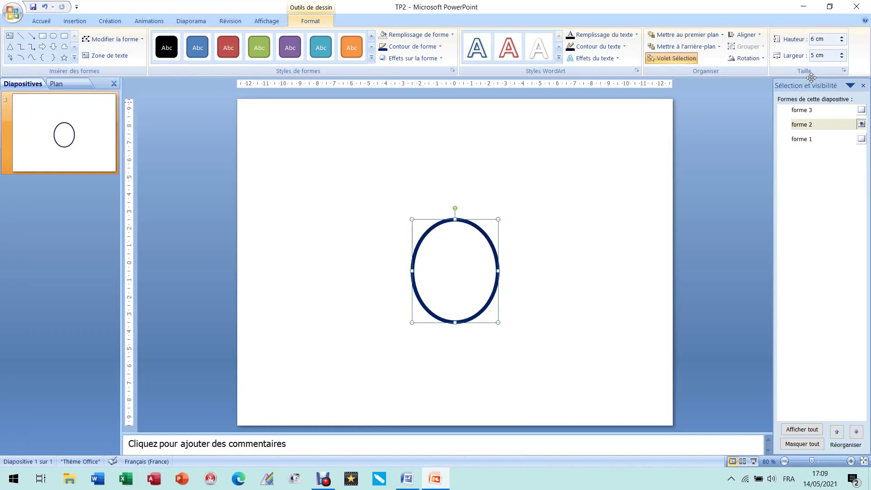
{"action": "left_click", "coordinate": [817, 56]}
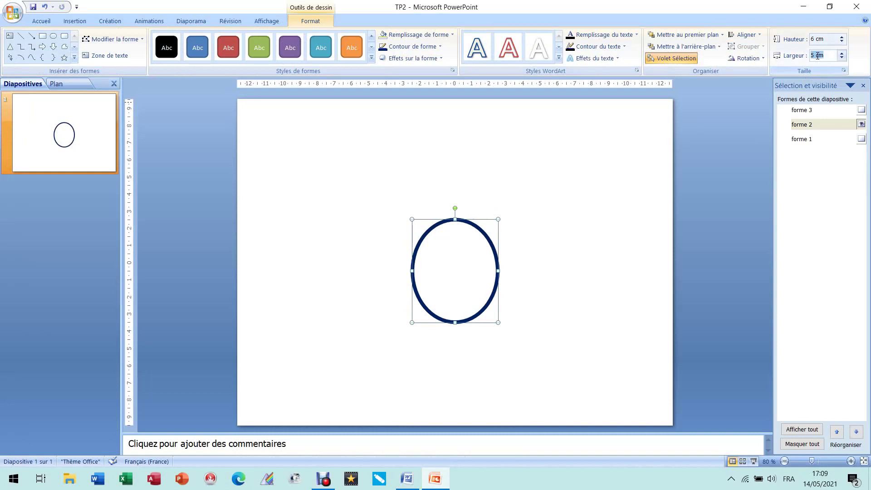
{"action": "type", "text": "6"}
{"action": "key", "text": "Return"}
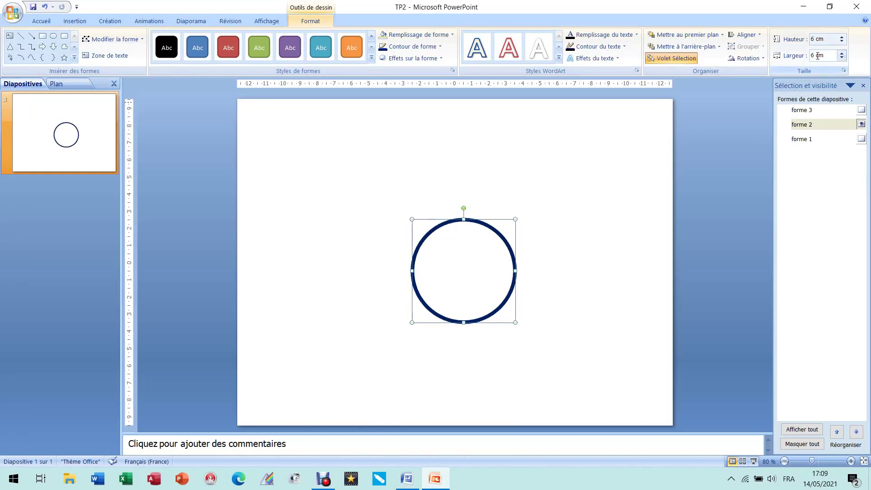
{"action": "key", "text": "Return"}
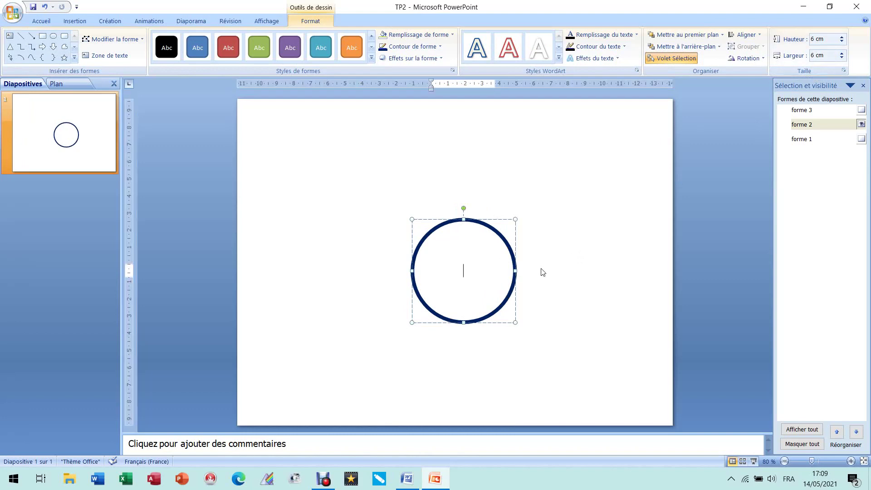
{"action": "left_click", "coordinate": [481, 354]}
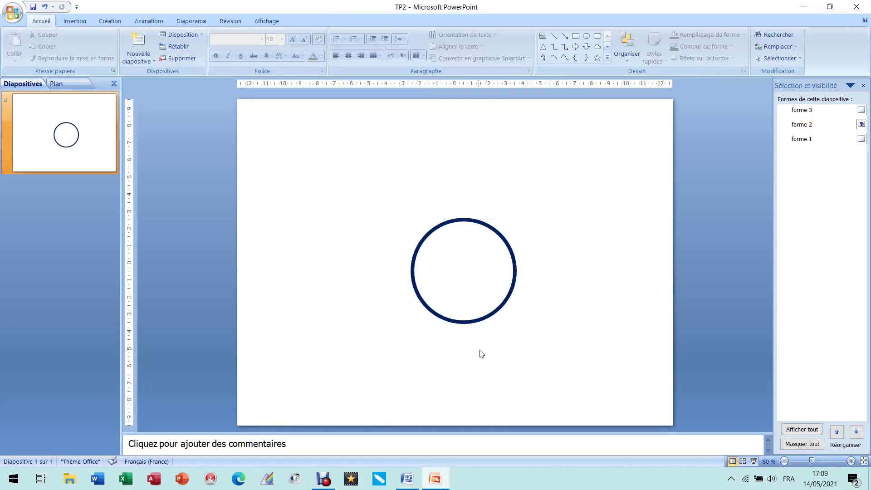
{"action": "left_click", "coordinate": [508, 250]}
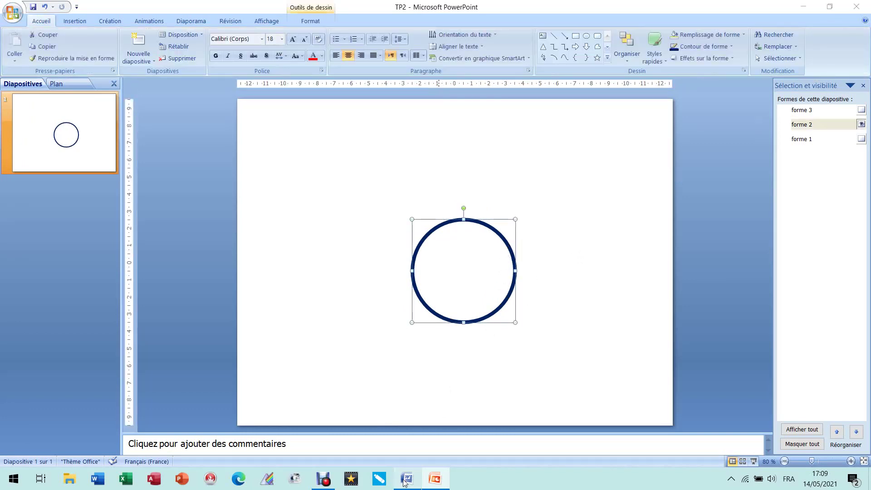
Highlight instruction 17 in the TP2 Word document, and in PowerPoint distribute forme 2 horizontally and vertically on the slide
{"action": "left_click", "coordinate": [405, 480]}
{"action": "left_click_drag", "start_coordinate": [179, 240], "coordinate": [522, 238]}
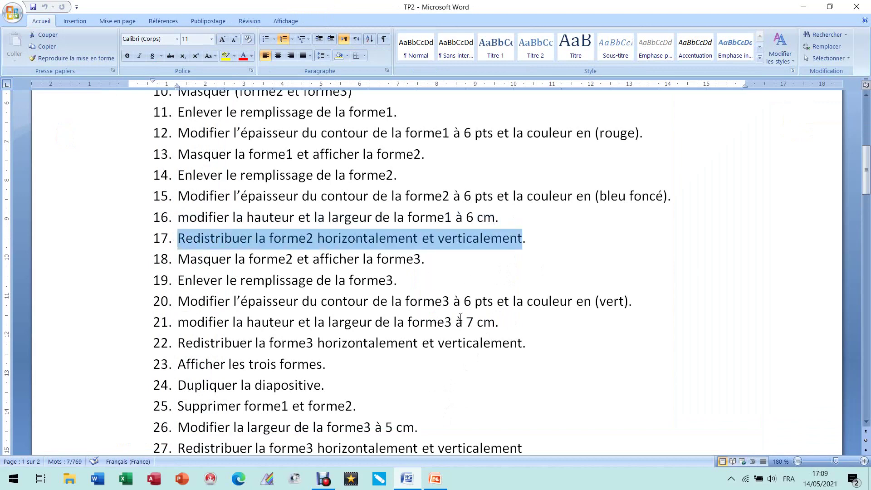
{"action": "left_click", "coordinate": [435, 480]}
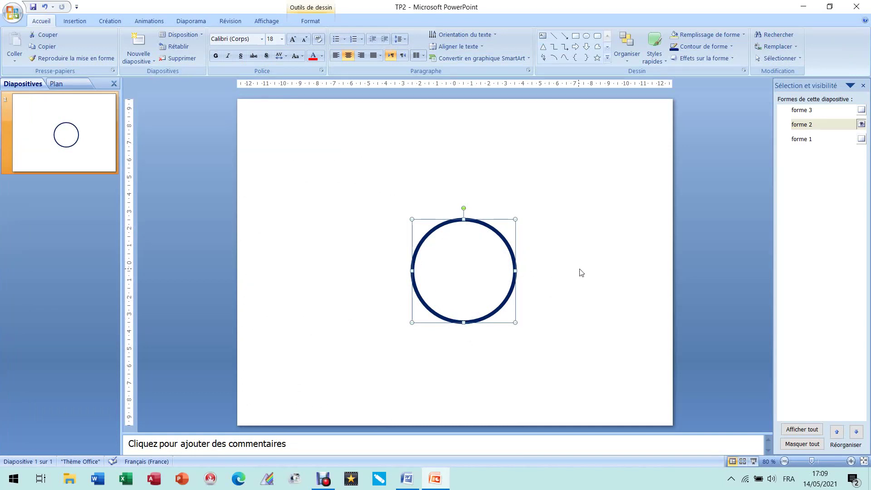
{"action": "left_click", "coordinate": [310, 20]}
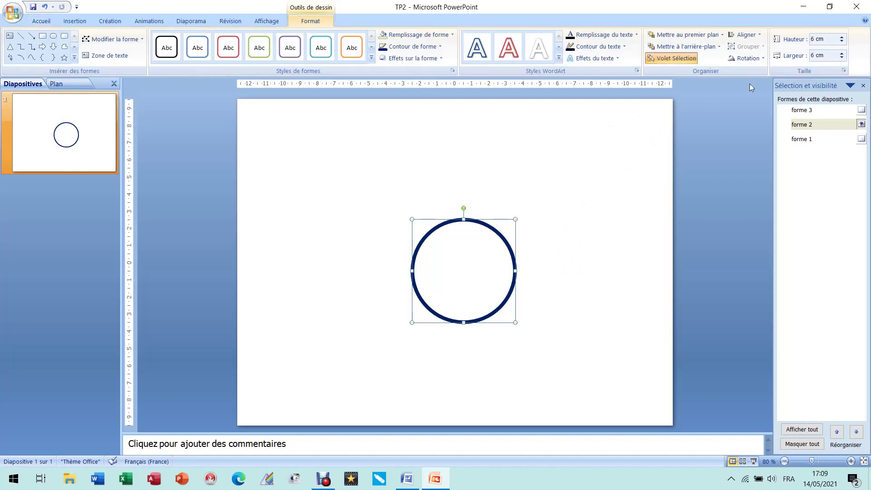
{"action": "left_click", "coordinate": [758, 39]}
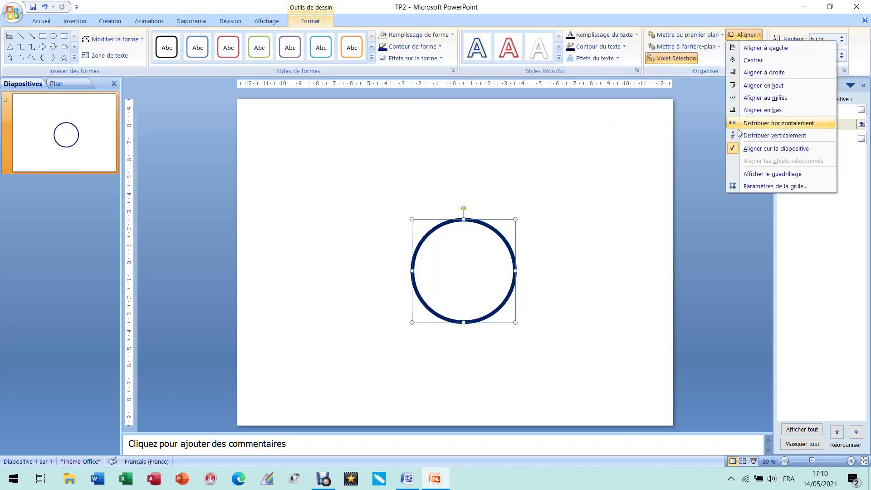
{"action": "left_click", "coordinate": [772, 124]}
{"action": "left_click", "coordinate": [755, 37]}
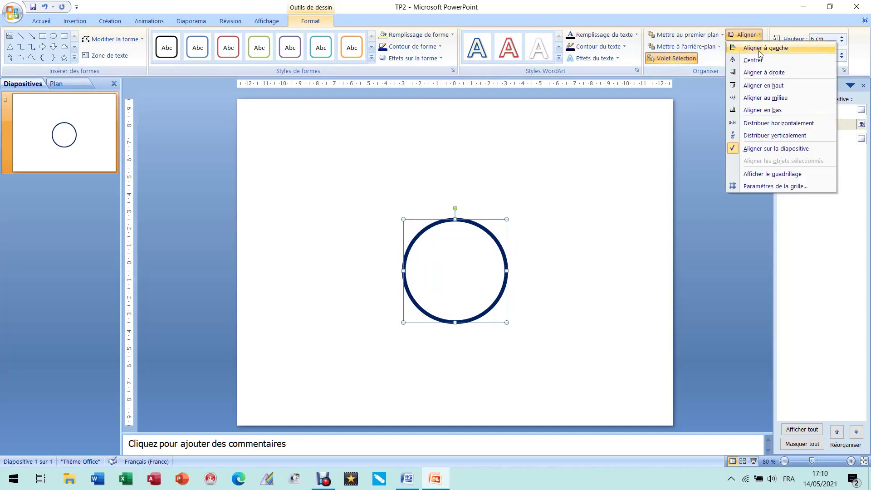
{"action": "left_click", "coordinate": [776, 133]}
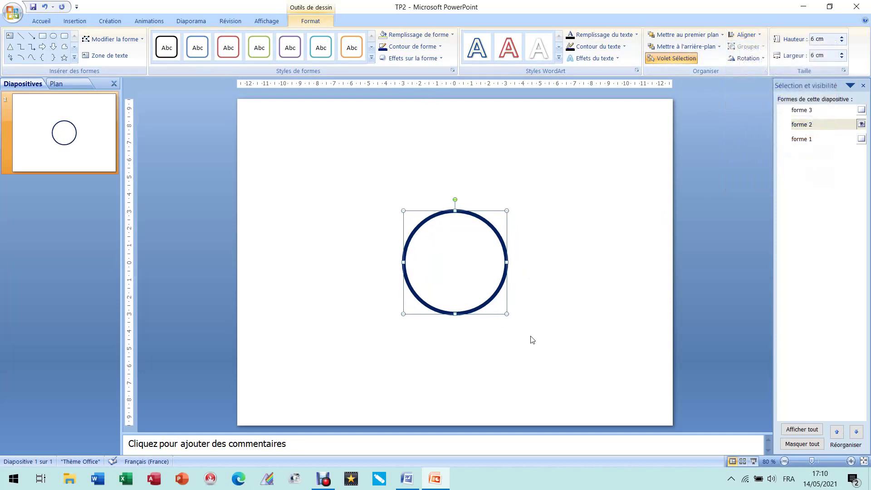
Highlight instruction 18 in the TP2 Word document, and in PowerPoint hide forme 2 and show forme 3
{"action": "left_click", "coordinate": [408, 480]}
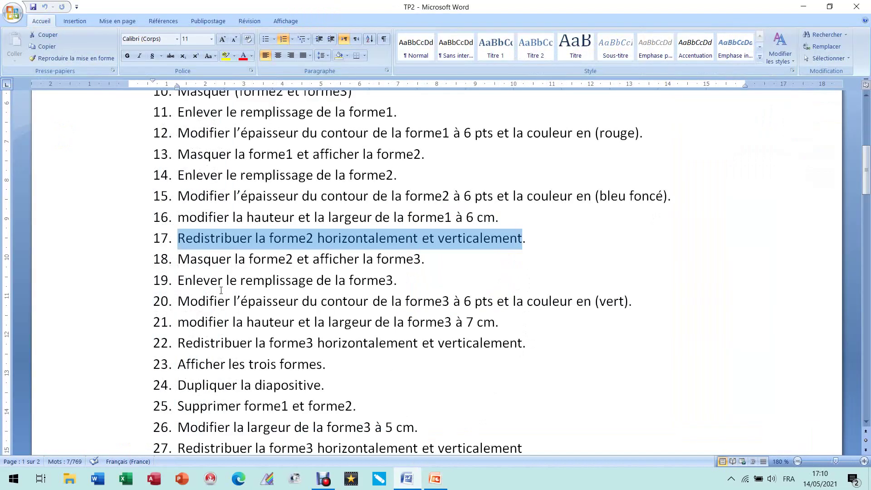
{"action": "left_click_drag", "start_coordinate": [178, 260], "coordinate": [406, 262]}
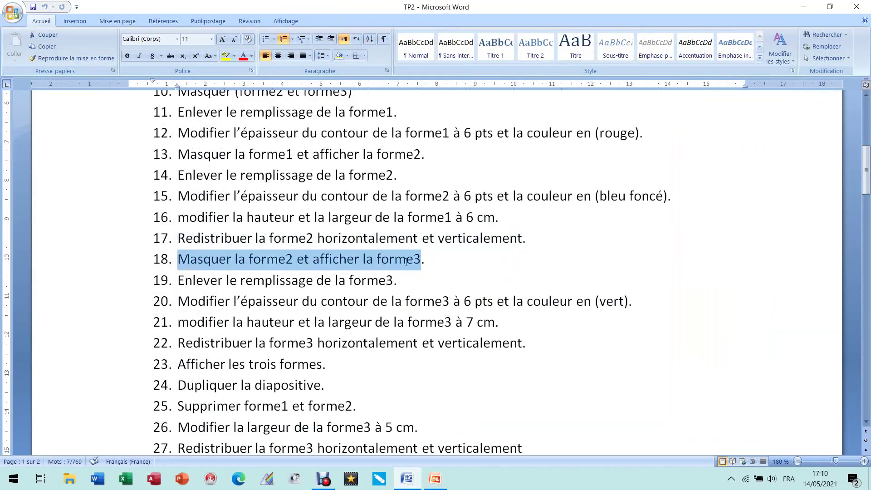
{"action": "left_click", "coordinate": [435, 479]}
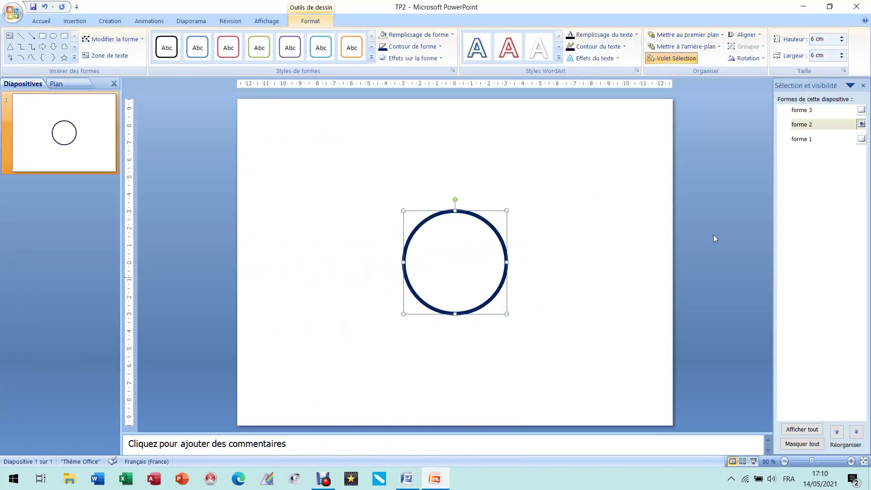
{"action": "left_click", "coordinate": [861, 124]}
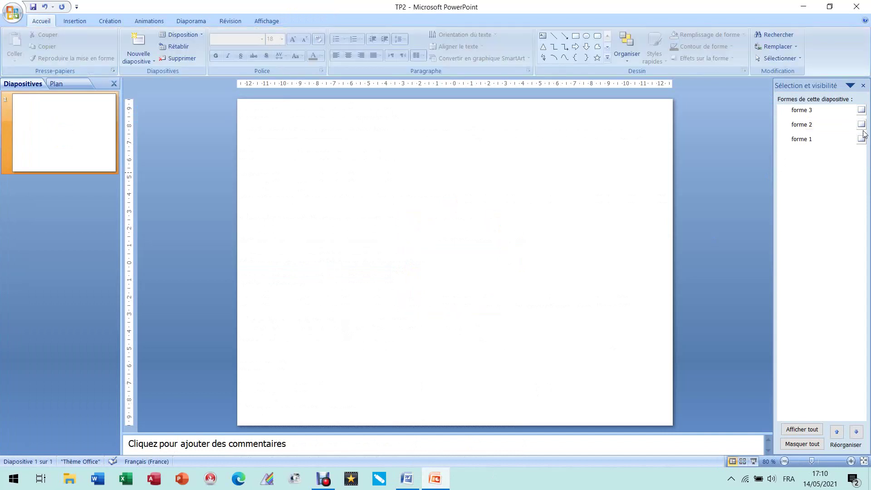
{"action": "left_click", "coordinate": [862, 110]}
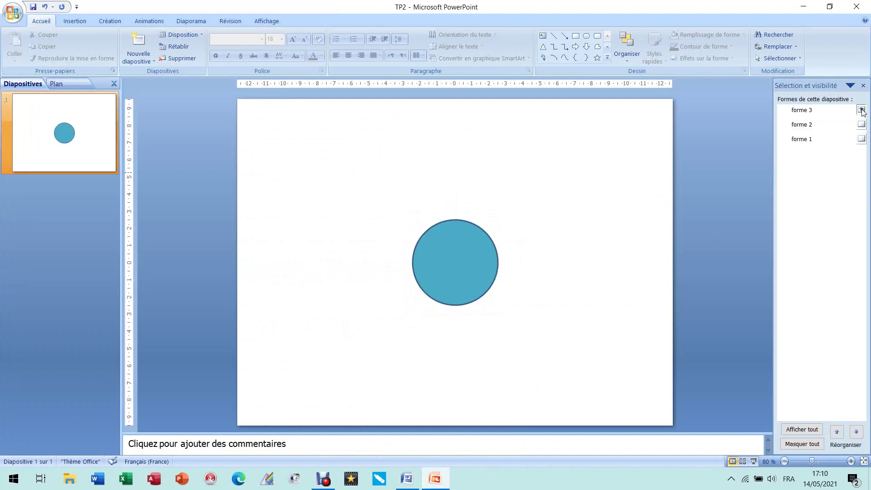
Highlight instruction 19 in the TP2 Word document, and in PowerPoint remove the fill from forme 3
{"action": "left_click", "coordinate": [407, 479]}
{"action": "right_click", "coordinate": [407, 479]}
{"action": "left_click", "coordinate": [267, 295]}
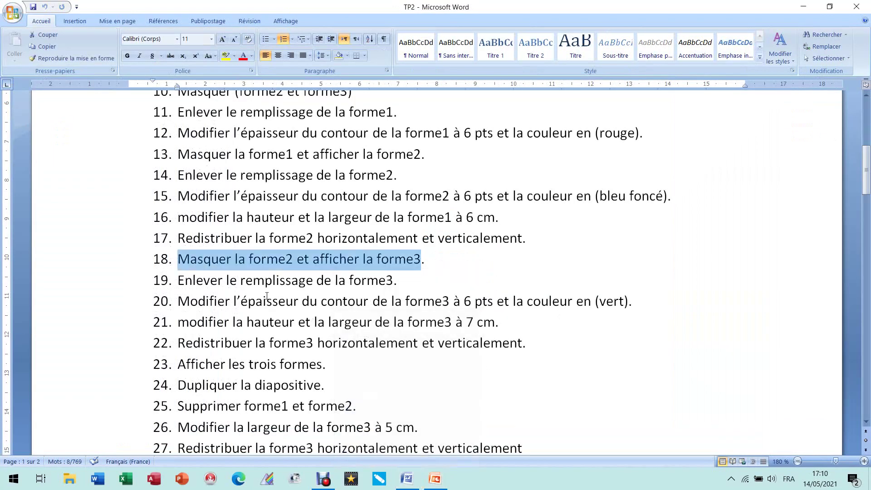
{"action": "left_click_drag", "start_coordinate": [181, 282], "coordinate": [378, 289]}
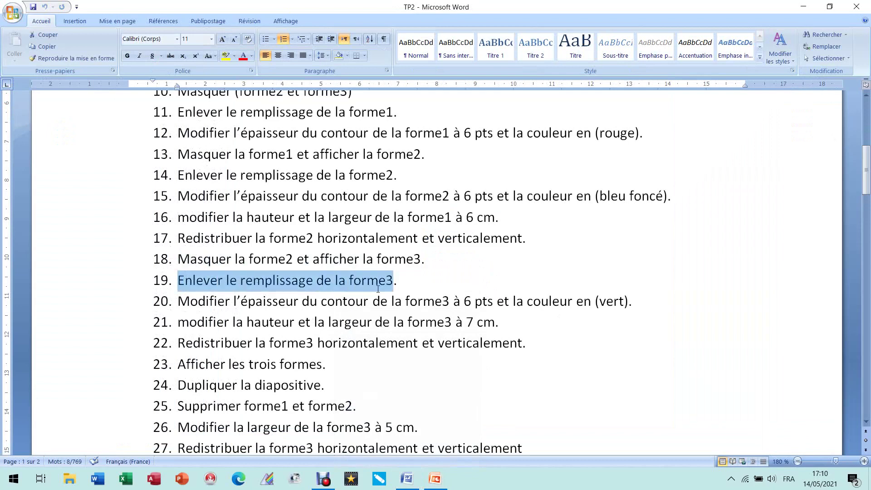
{"action": "left_click", "coordinate": [434, 479]}
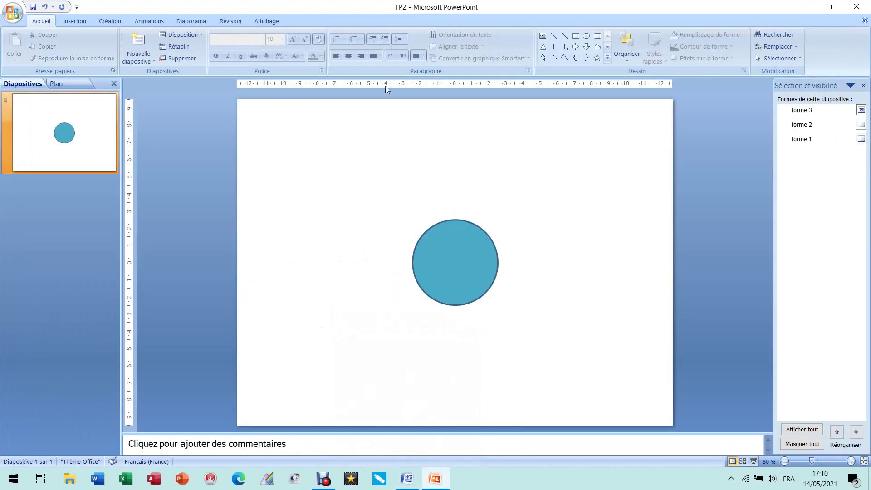
{"action": "left_click", "coordinate": [457, 248]}
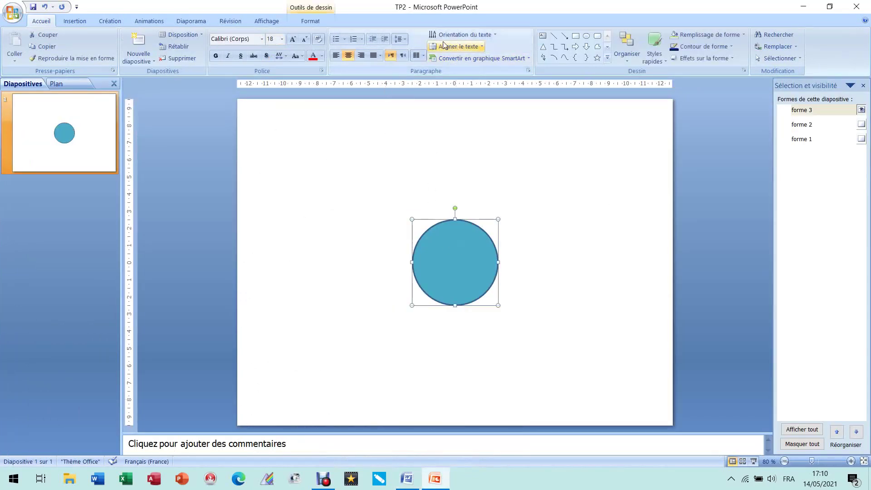
{"action": "left_click", "coordinate": [321, 25]}
{"action": "left_click", "coordinate": [414, 35]}
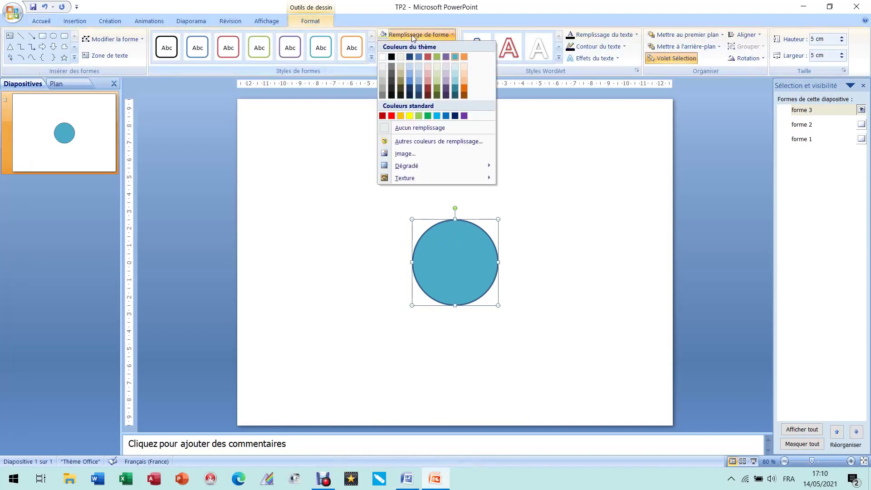
{"action": "left_click", "coordinate": [435, 128]}
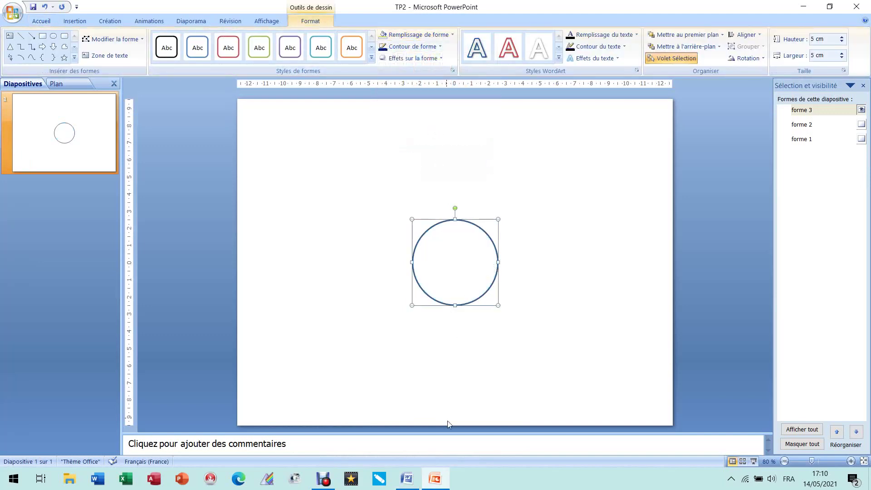
Highlight instruction 20 in the TP2 Word document, and in PowerPoint give forme 3 a 6 pt green outline
{"action": "left_click", "coordinate": [408, 479]}
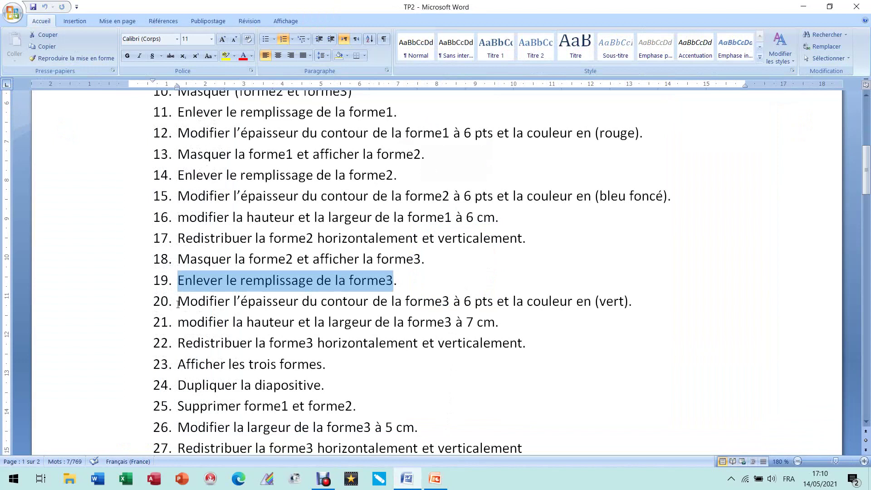
{"action": "left_click_drag", "start_coordinate": [178, 304], "coordinate": [625, 302]}
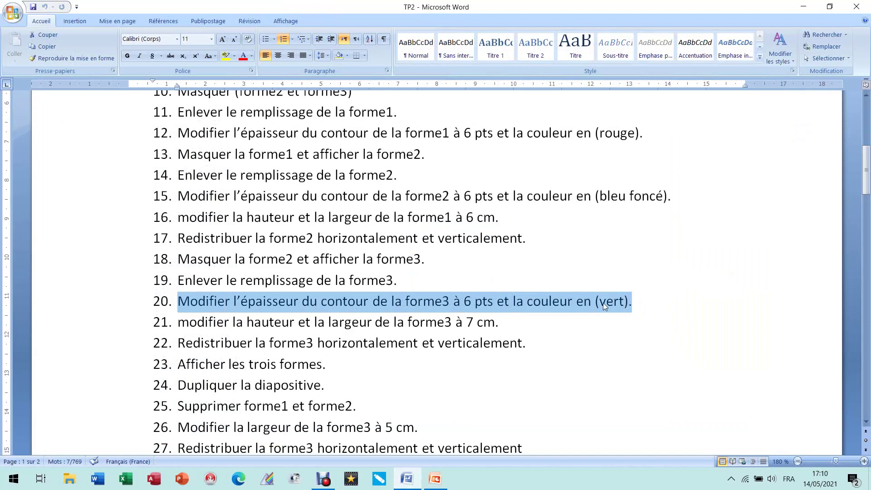
{"action": "left_click", "coordinate": [435, 478]}
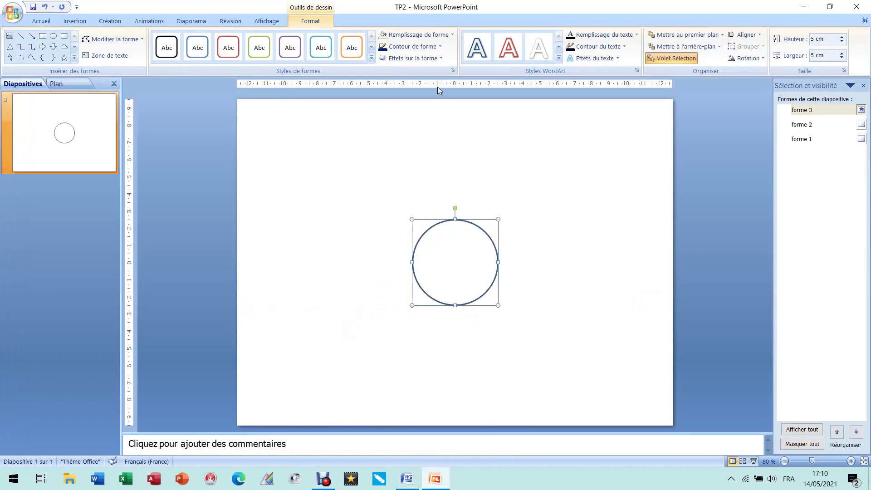
{"action": "left_click", "coordinate": [418, 47]}
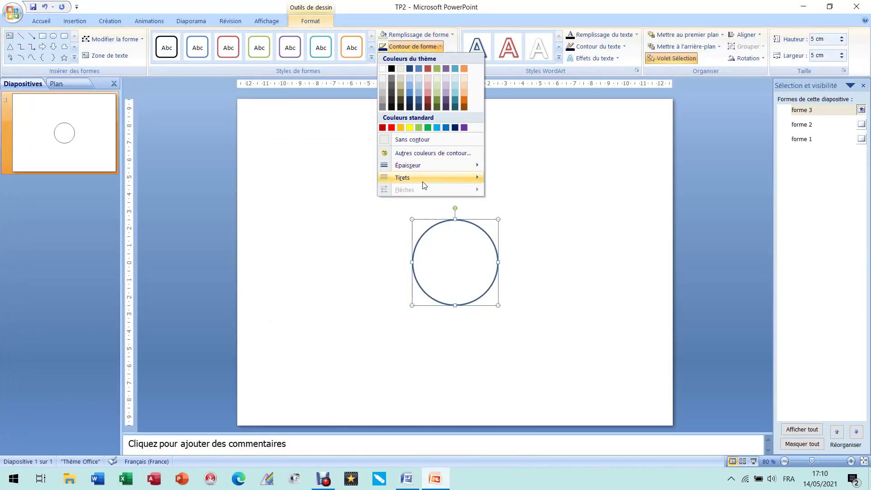
{"action": "mouse_move", "coordinate": [431, 168]}
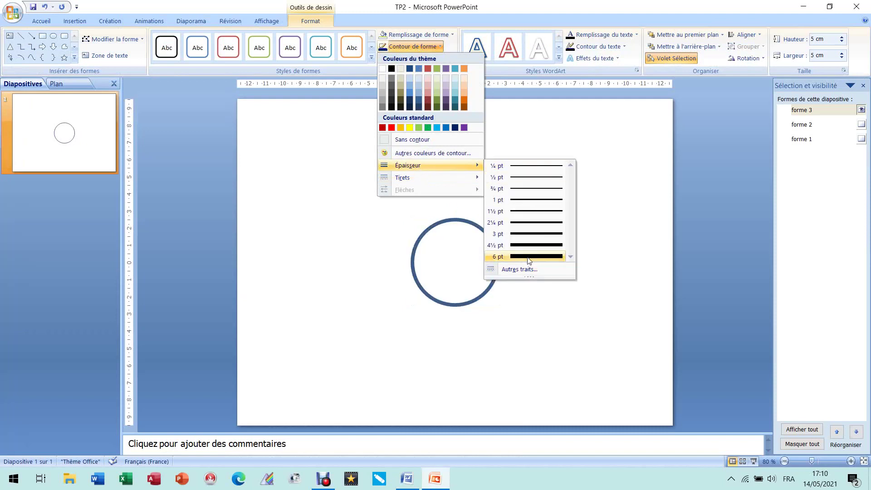
{"action": "left_click", "coordinate": [529, 257]}
{"action": "left_click", "coordinate": [429, 47]}
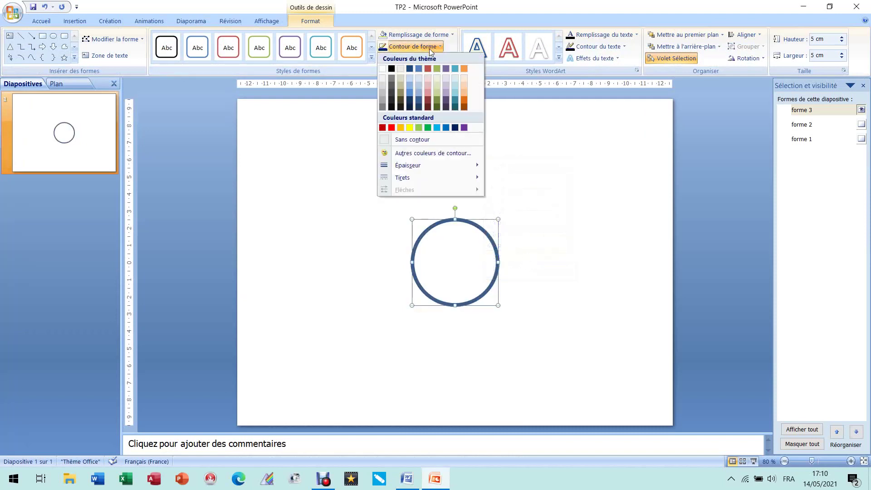
{"action": "left_click", "coordinate": [429, 129]}
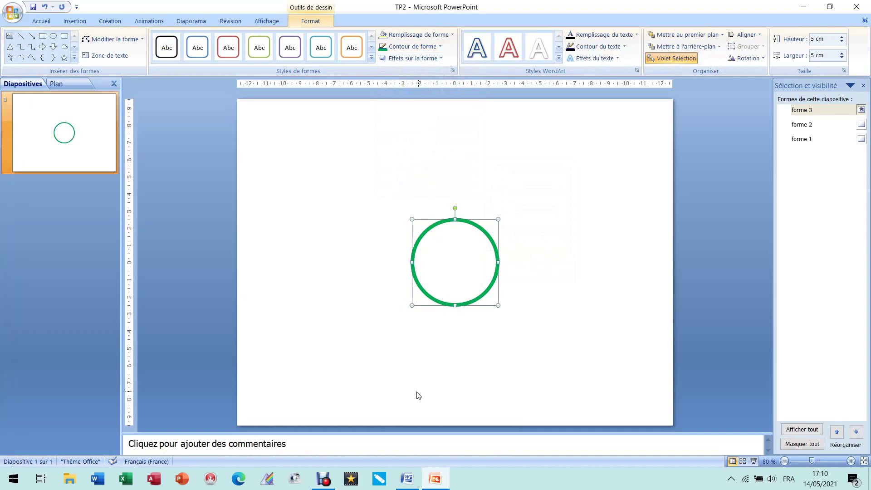
Highlight instruction 21 in the TP2 Word document, and in PowerPoint set forme 3's height and width to 7 cm
{"action": "left_click", "coordinate": [407, 479]}
{"action": "scroll", "coordinate": [350, 317], "scroll_direction": "down", "scroll_amount": 2}
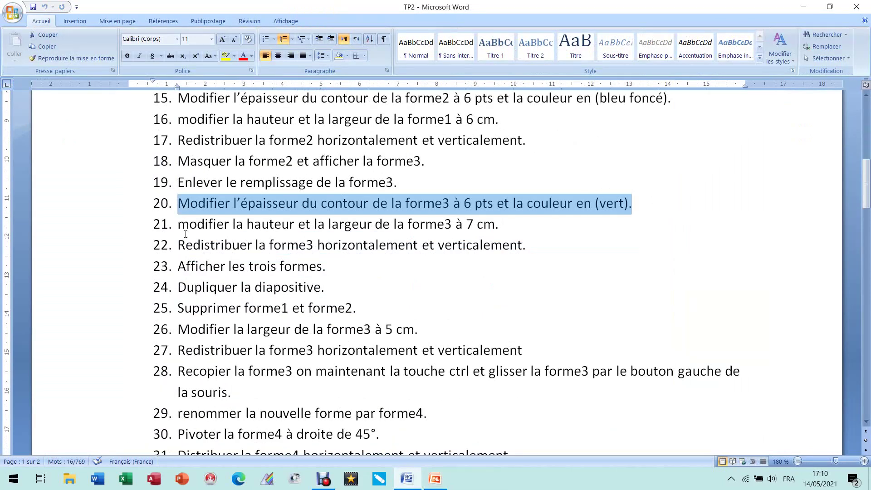
{"action": "left_click_drag", "start_coordinate": [180, 226], "coordinate": [486, 226]}
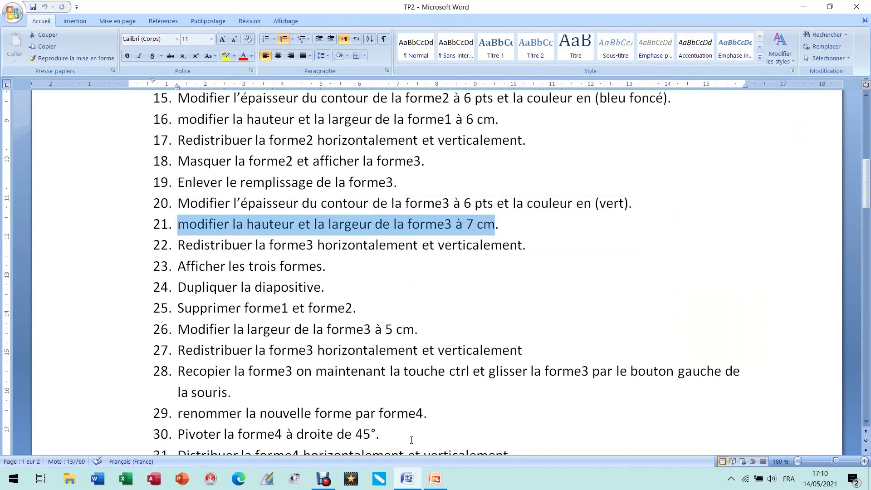
{"action": "left_click", "coordinate": [435, 479]}
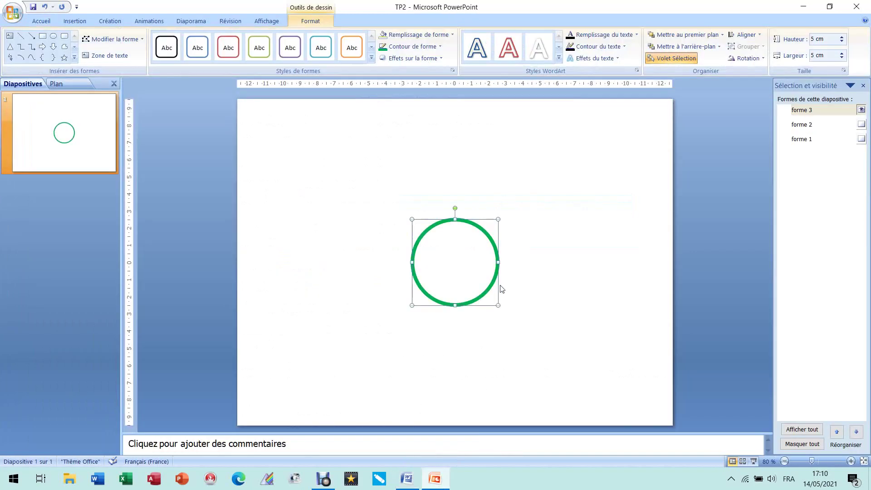
{"action": "left_click", "coordinate": [814, 40]}
{"action": "type", "text": "7"}
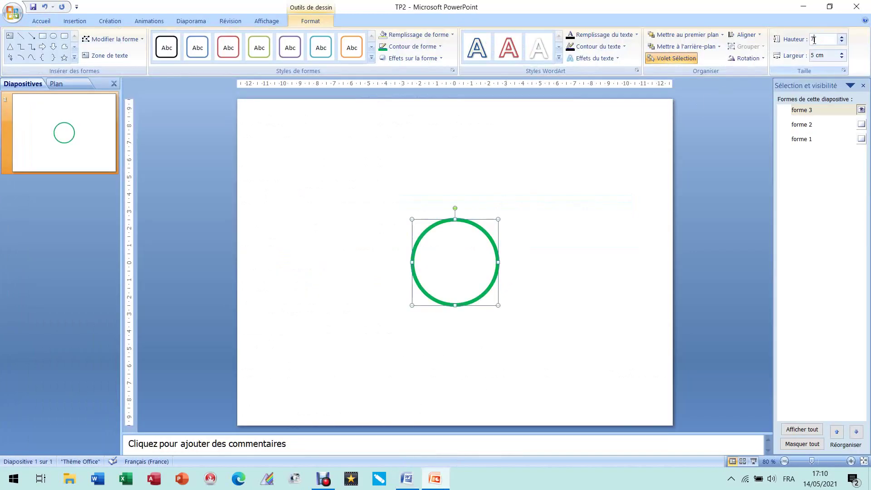
{"action": "key", "text": "Return"}
{"action": "left_click", "coordinate": [822, 55]}
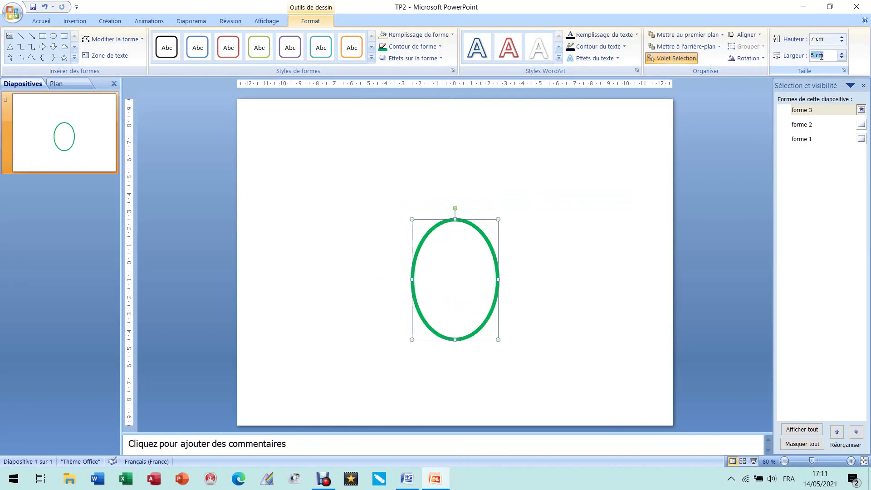
{"action": "type", "text": "7"}
{"action": "key", "text": "Return"}
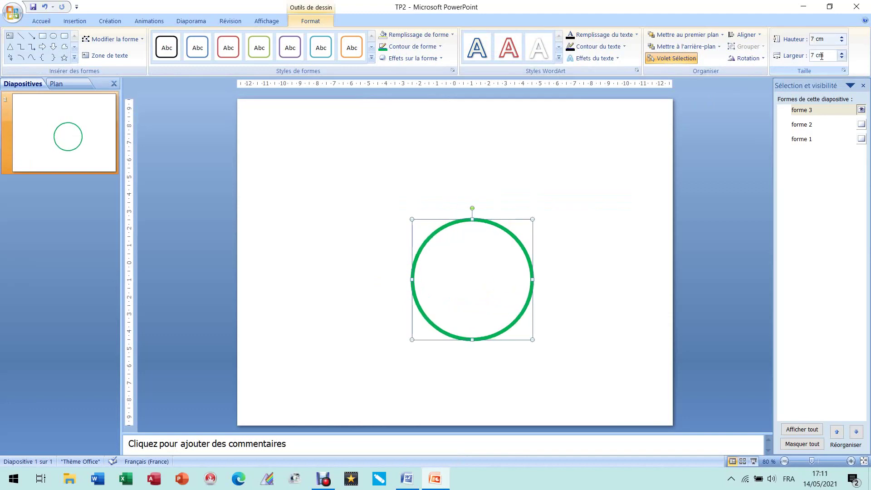
Highlight instruction 22 in the TP2 Word document, and in PowerPoint distribute forme 3 horizontally and vertically on the slide
{"action": "left_click", "coordinate": [409, 478]}
{"action": "left_click_drag", "start_coordinate": [180, 245], "coordinate": [454, 245]}
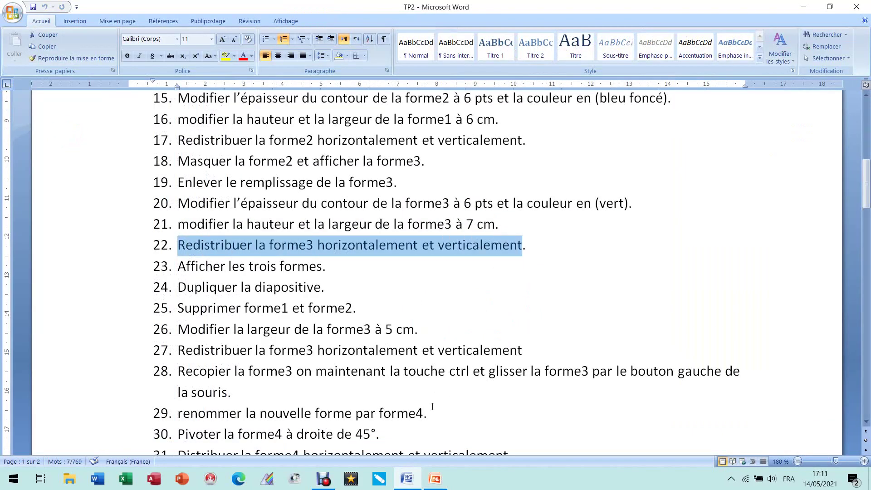
{"action": "left_click", "coordinate": [435, 479]}
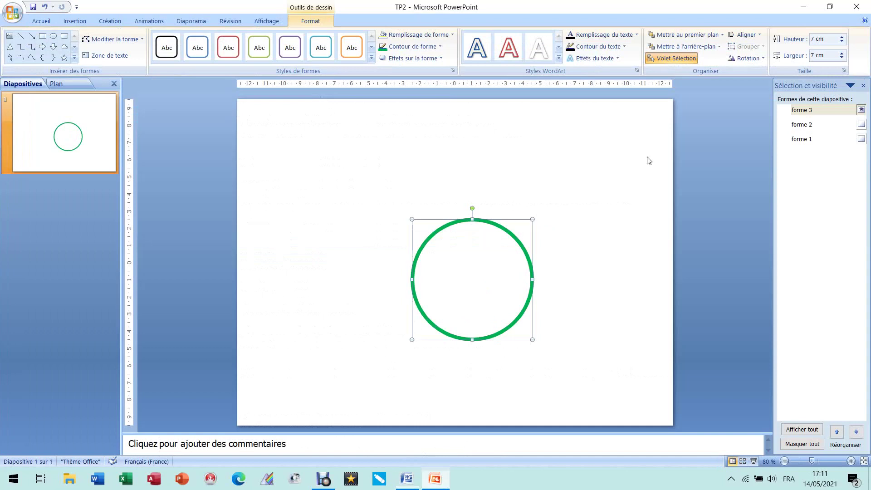
{"action": "left_click", "coordinate": [752, 36]}
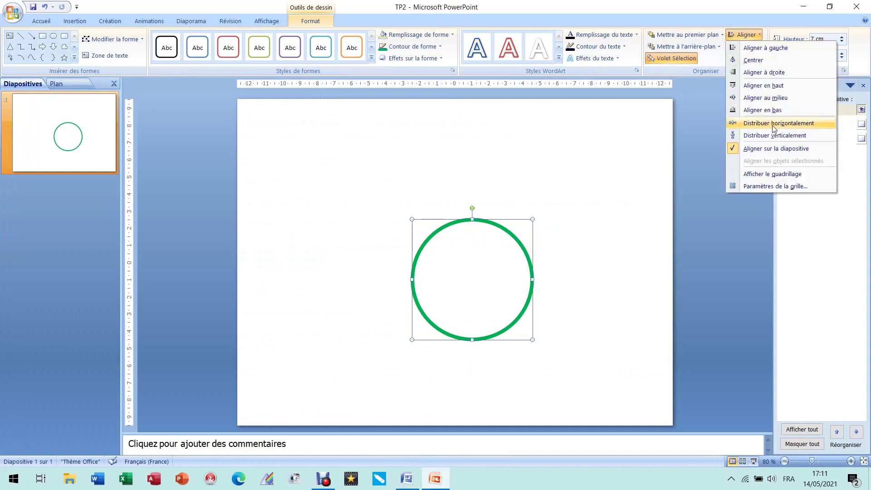
{"action": "left_click", "coordinate": [774, 127]}
{"action": "left_click", "coordinate": [745, 35]}
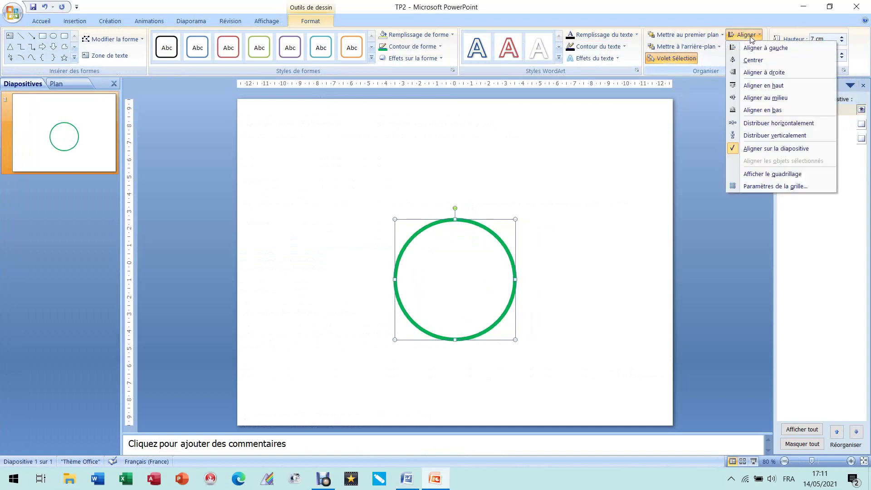
{"action": "left_click", "coordinate": [764, 137]}
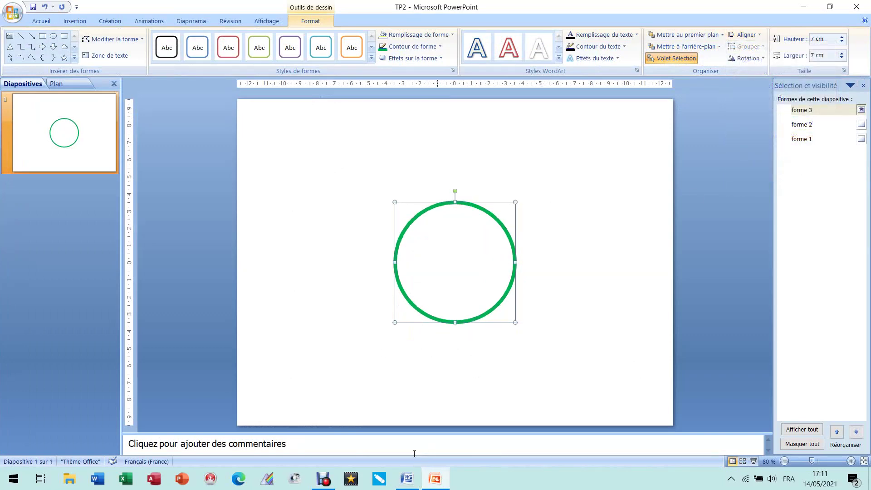
Highlight instruction 23 in the TP2 Word document, and in PowerPoint show forme 1 and forme 2 alongside forme 3
{"action": "left_click", "coordinate": [408, 481]}
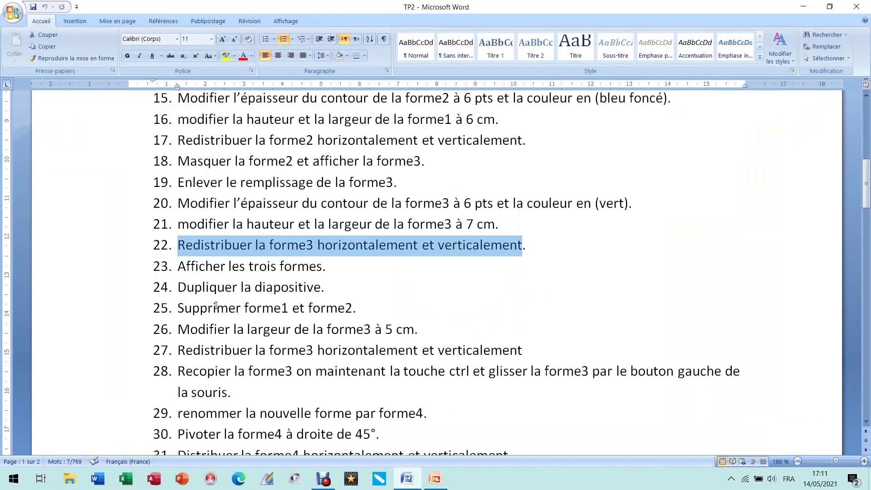
{"action": "left_click_drag", "start_coordinate": [179, 270], "coordinate": [325, 267]}
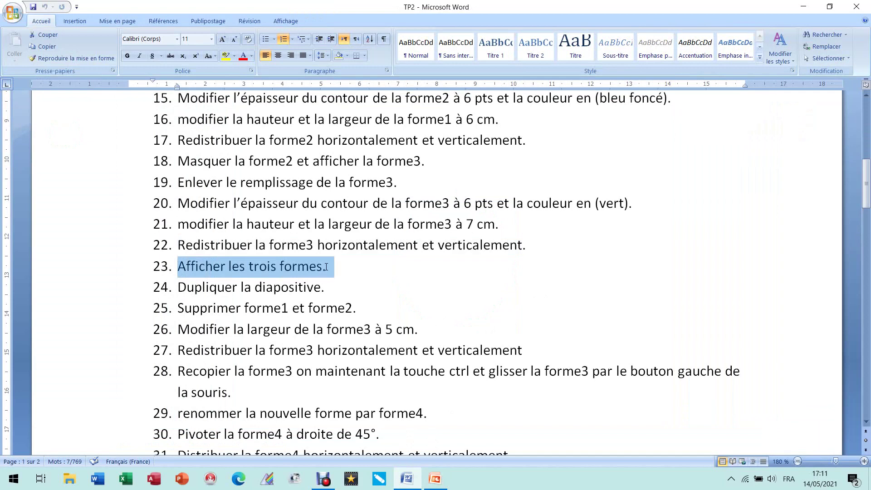
{"action": "left_click", "coordinate": [434, 479]}
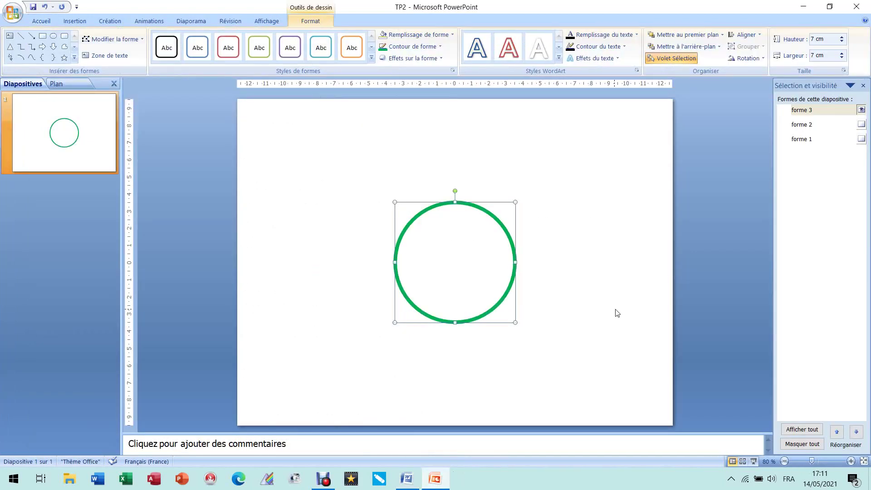
{"action": "left_click", "coordinate": [862, 139]}
{"action": "left_click", "coordinate": [861, 124]}
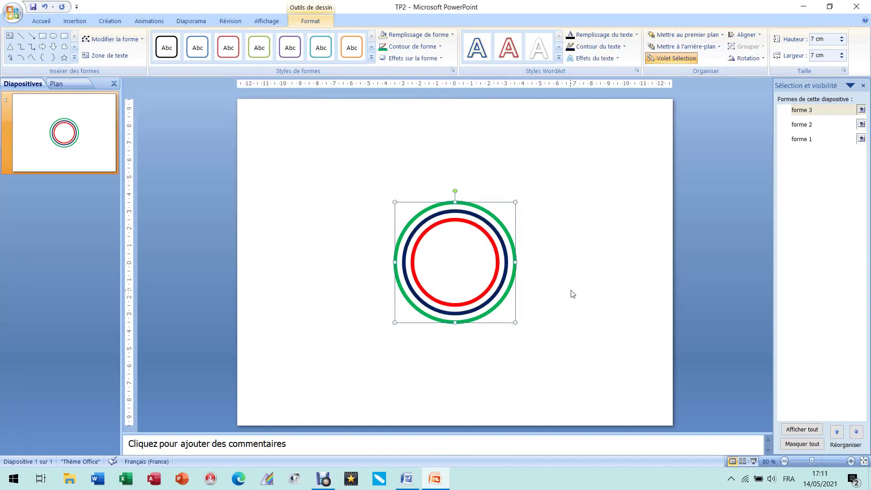
{"action": "left_click", "coordinate": [594, 259]}
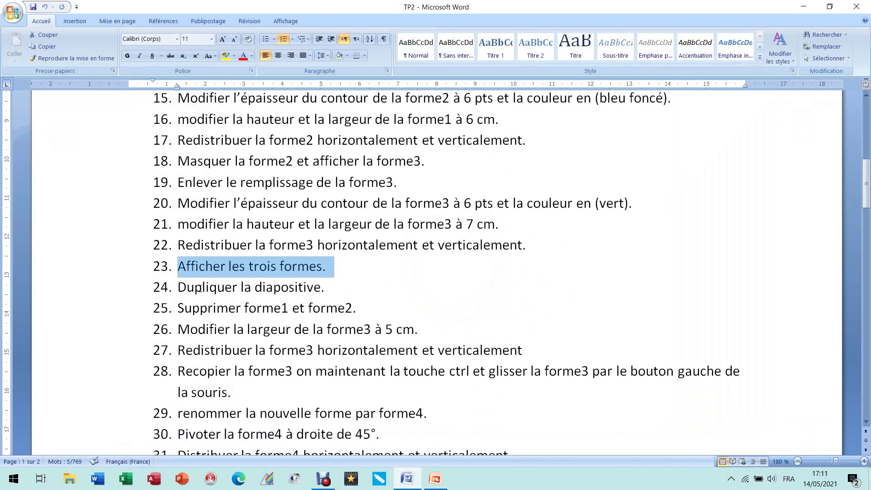
Highlight instruction 24 in the TP2 Word document, and in PowerPoint duplicate the slide and compare the copy with the original
{"action": "left_click_drag", "start_coordinate": [177, 289], "coordinate": [333, 289]}
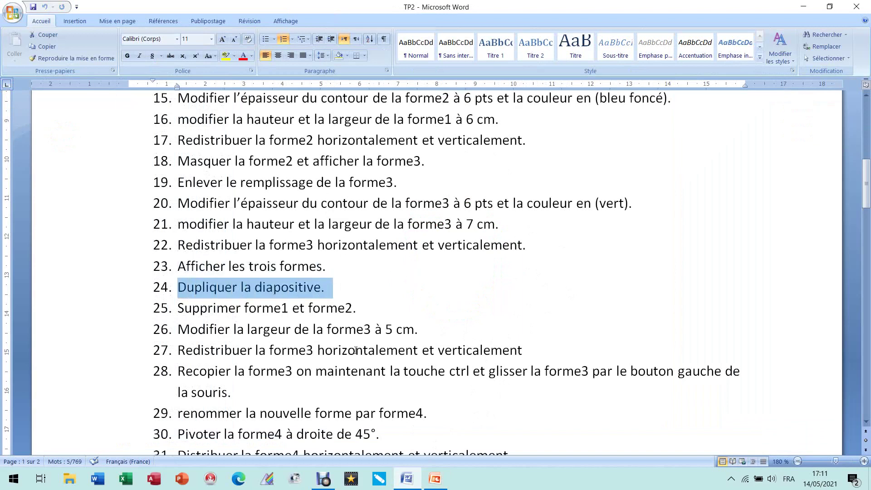
{"action": "left_click", "coordinate": [434, 478]}
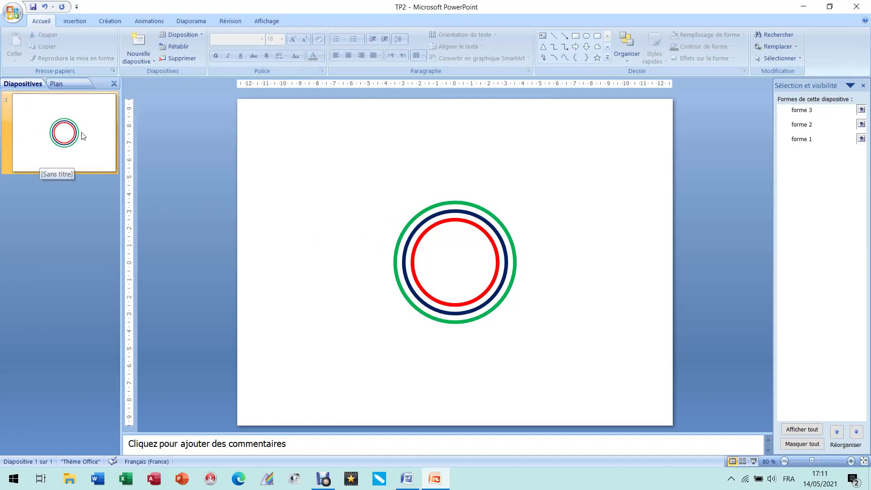
{"action": "right_click", "coordinate": [33, 136]}
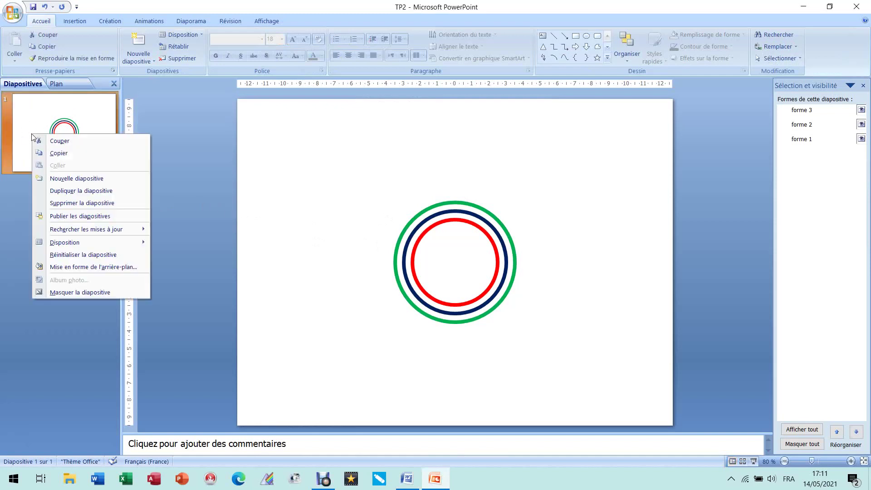
{"action": "left_click", "coordinate": [92, 191]}
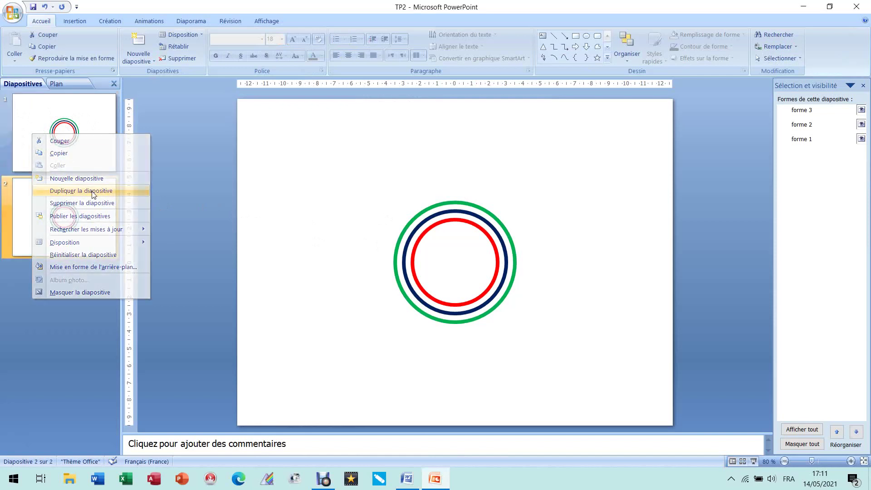
{"action": "left_click", "coordinate": [92, 145]}
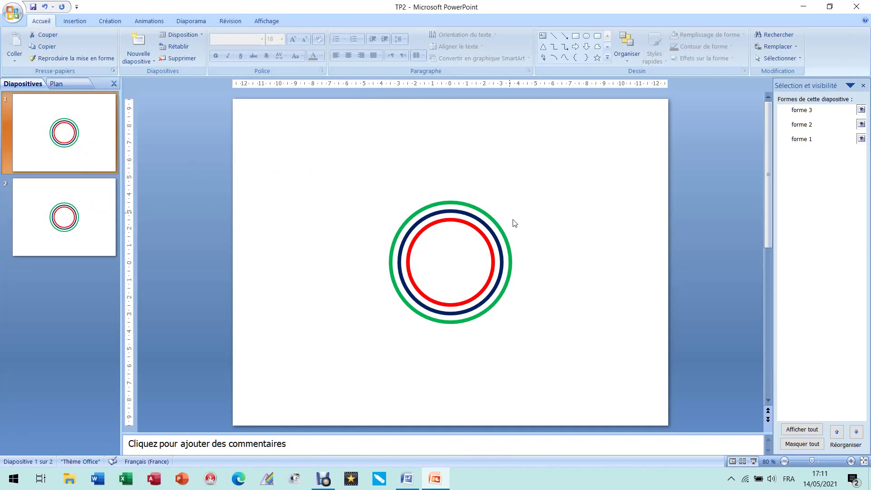
{"action": "left_click", "coordinate": [95, 206]}
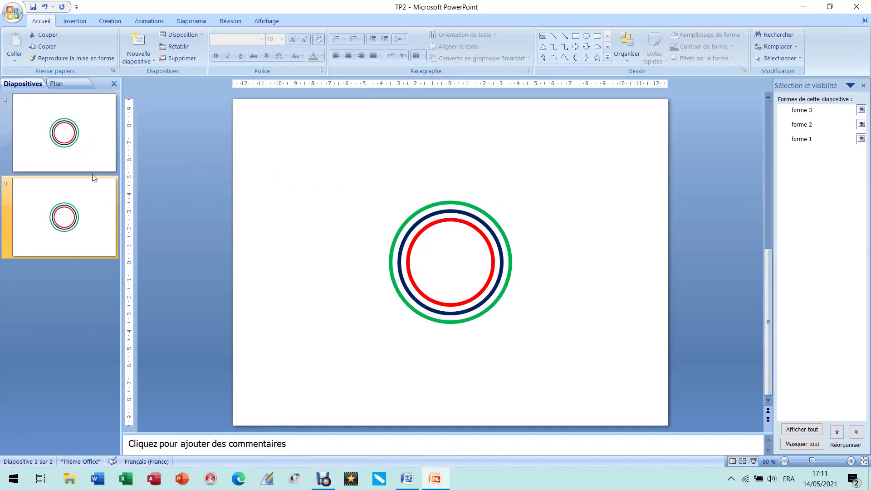
{"action": "left_click", "coordinate": [90, 137]}
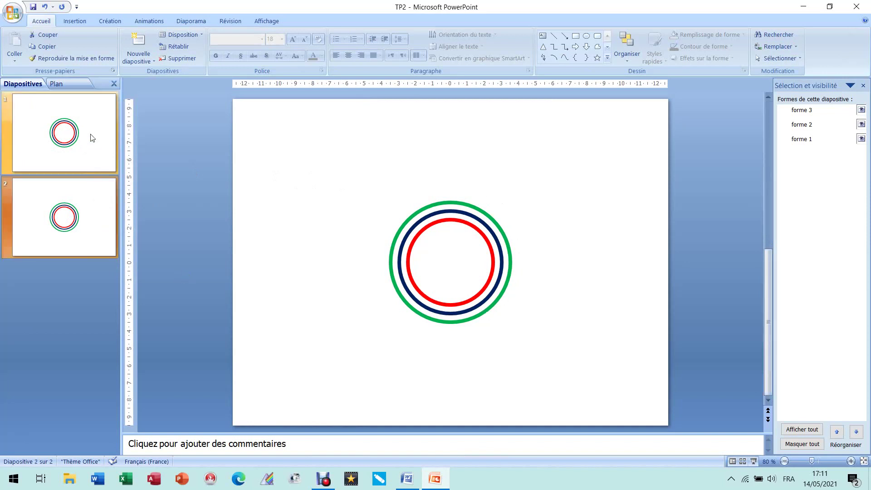
{"action": "left_click", "coordinate": [94, 205]}
Highlight instruction 25 in the TP2 Word document, and in PowerPoint hide the list of the slide's shapes
{"action": "left_click", "coordinate": [408, 481]}
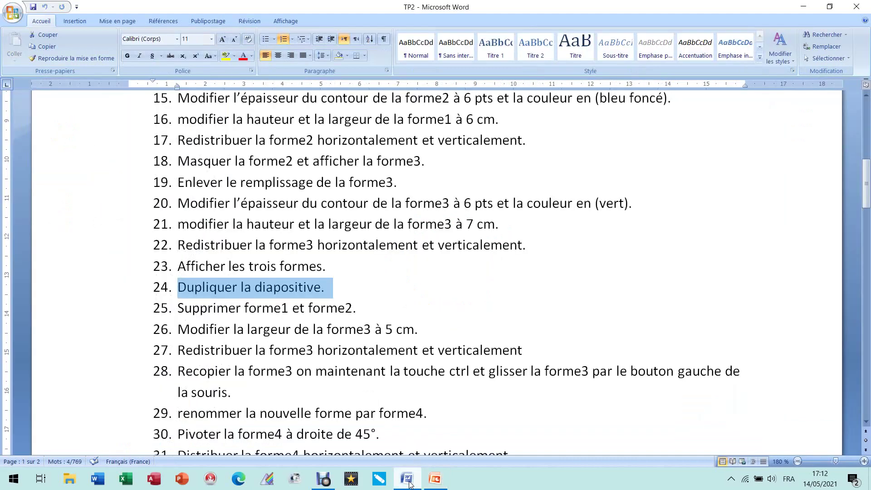
{"action": "left_click_drag", "start_coordinate": [180, 310], "coordinate": [353, 313]}
{"action": "key", "text": "alt+Tab"}
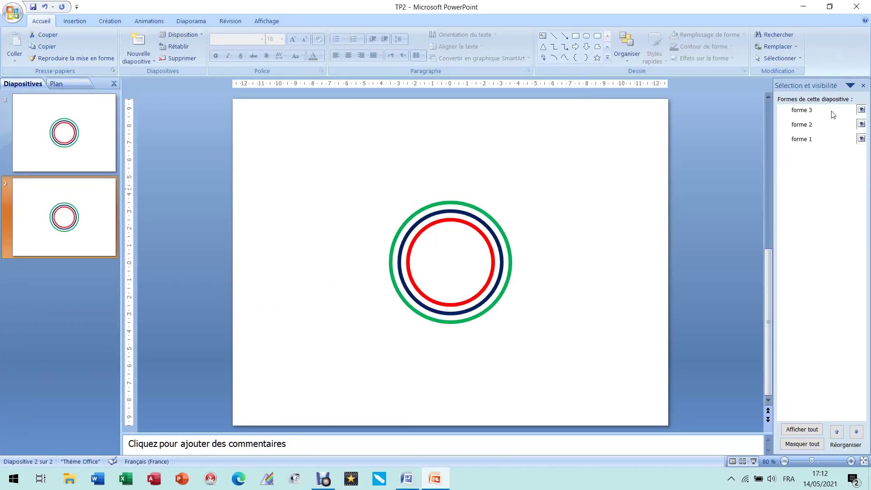
{"action": "left_click", "coordinate": [863, 85]}
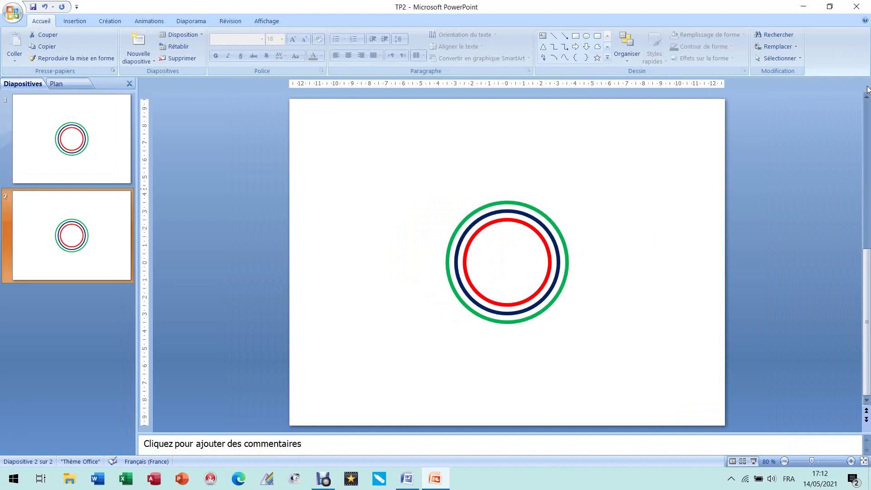
Select the red inner circle and the green outer circle in turn on slide 2, and clear the selection
{"action": "left_click", "coordinate": [540, 240]}
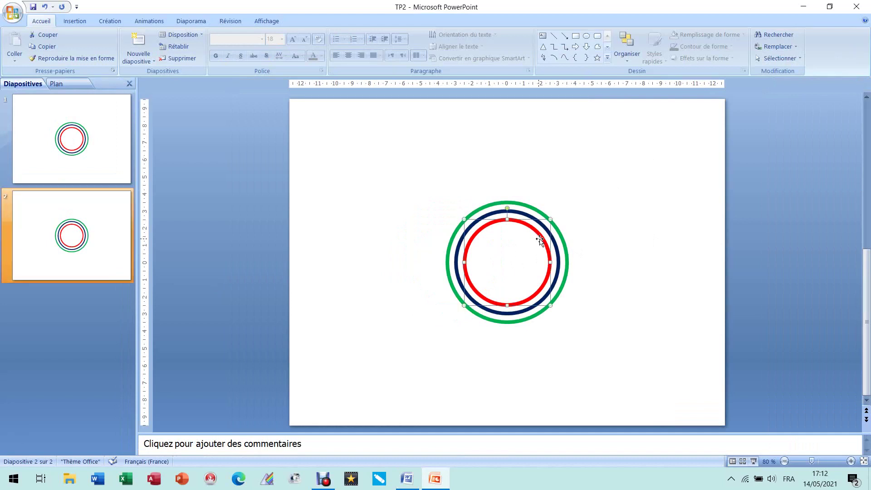
{"action": "left_click", "coordinate": [564, 241]}
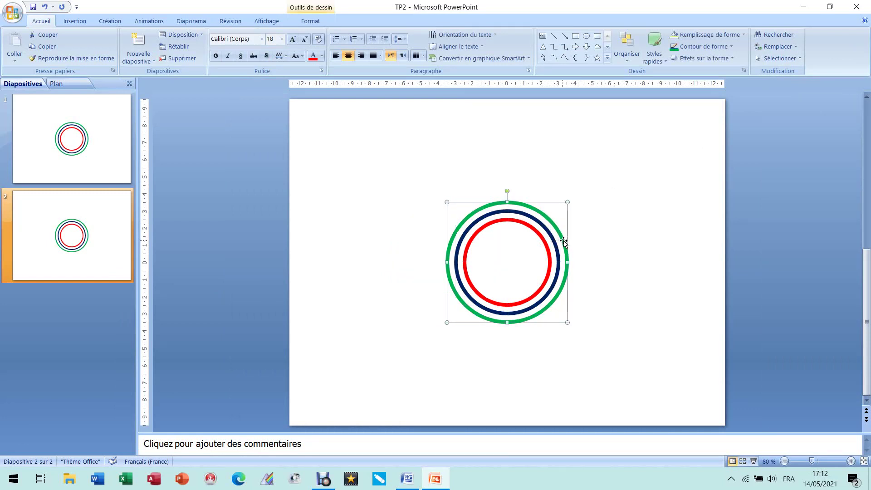
{"action": "left_click", "coordinate": [547, 248]}
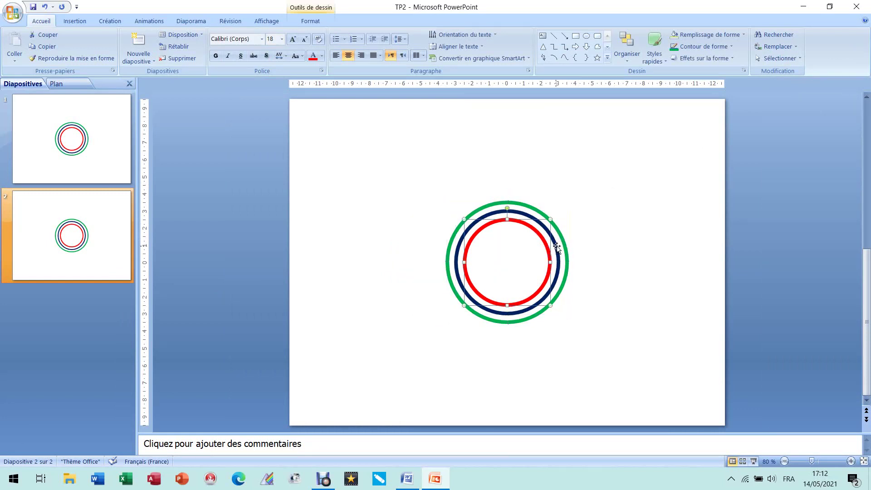
{"action": "left_click", "coordinate": [564, 244]}
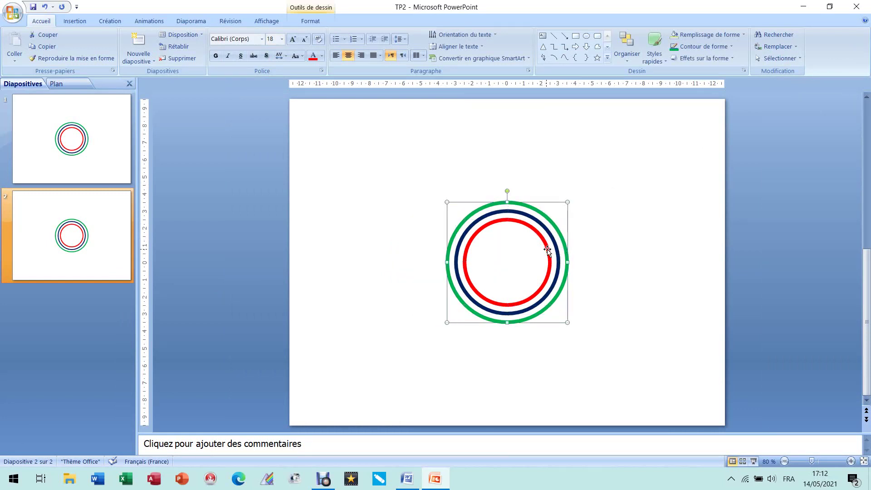
{"action": "left_click", "coordinate": [547, 249]}
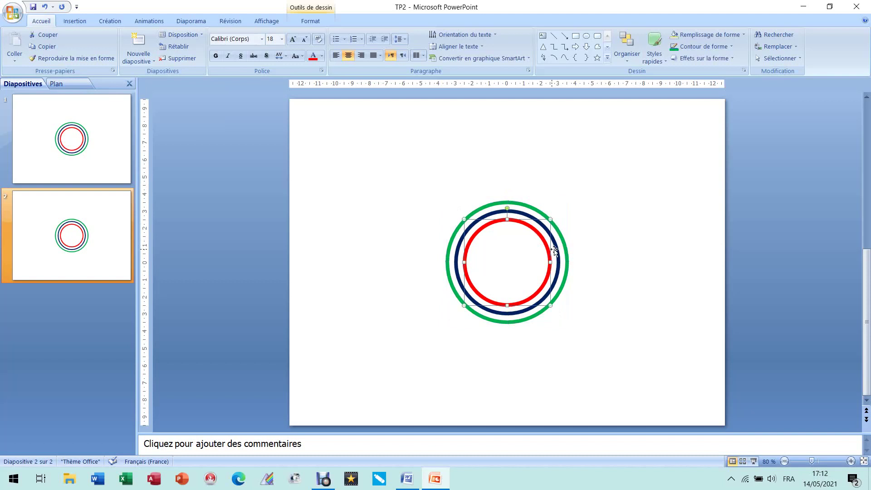
{"action": "left_click", "coordinate": [560, 248]}
{"action": "left_click", "coordinate": [565, 250]}
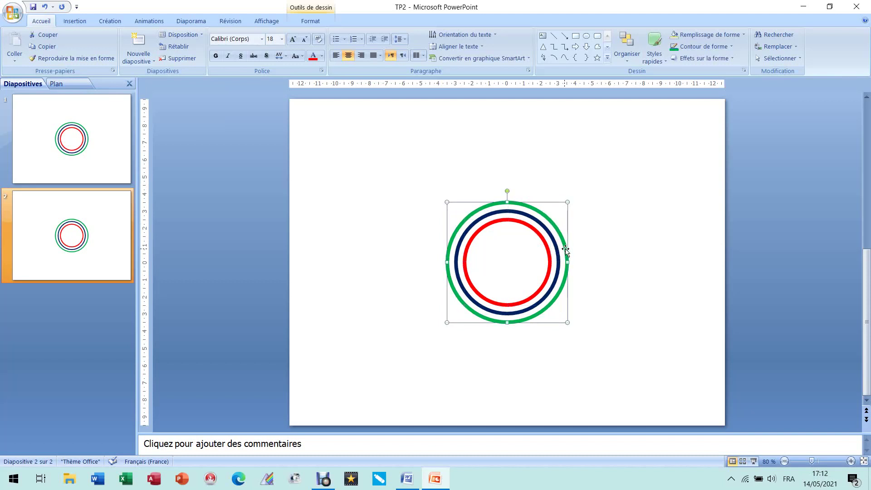
{"action": "left_click", "coordinate": [609, 248]}
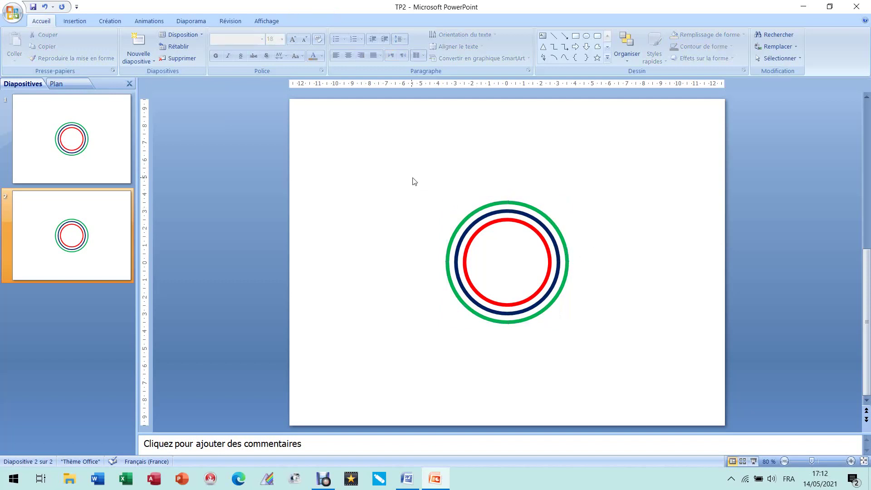
Select all three circles on slide 2 together and show the list of the slide's shapes again
{"action": "left_click_drag", "start_coordinate": [416, 186], "coordinate": [646, 352]}
{"action": "left_click", "coordinate": [318, 21]}
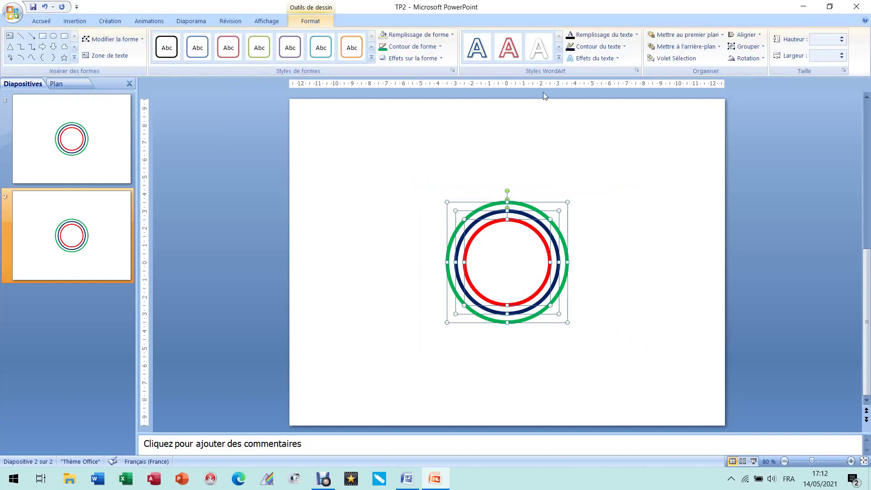
{"action": "left_click", "coordinate": [676, 58]}
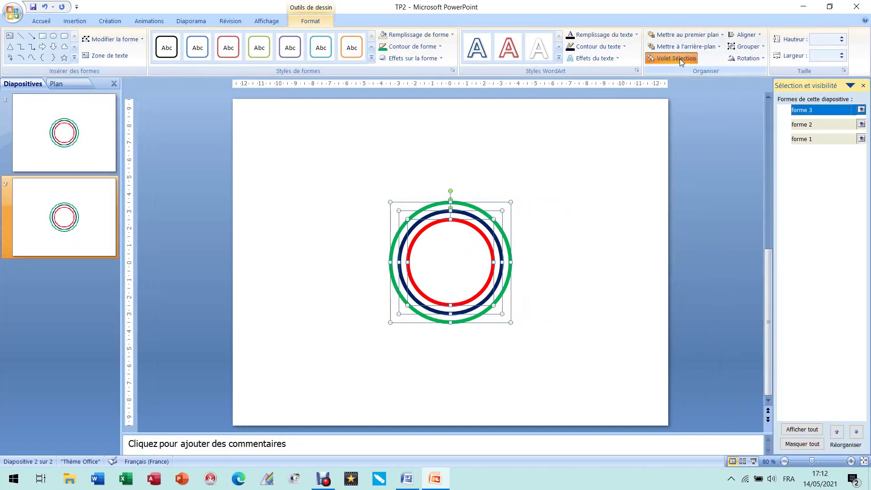
{"action": "left_click", "coordinate": [812, 141]}
{"action": "double_click", "coordinate": [813, 125]}
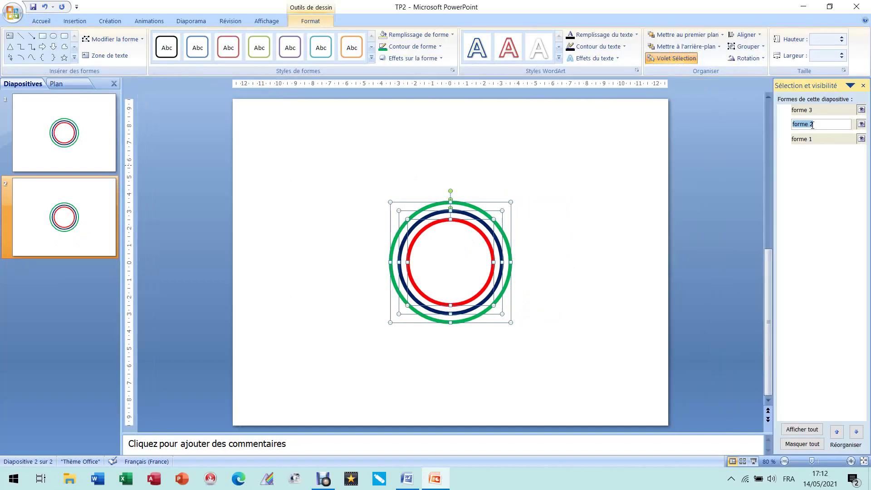
{"action": "left_click", "coordinate": [828, 142]}
{"action": "double_click", "coordinate": [801, 123]}
{"action": "key", "text": "Return"}
{"action": "key", "text": "Down"}
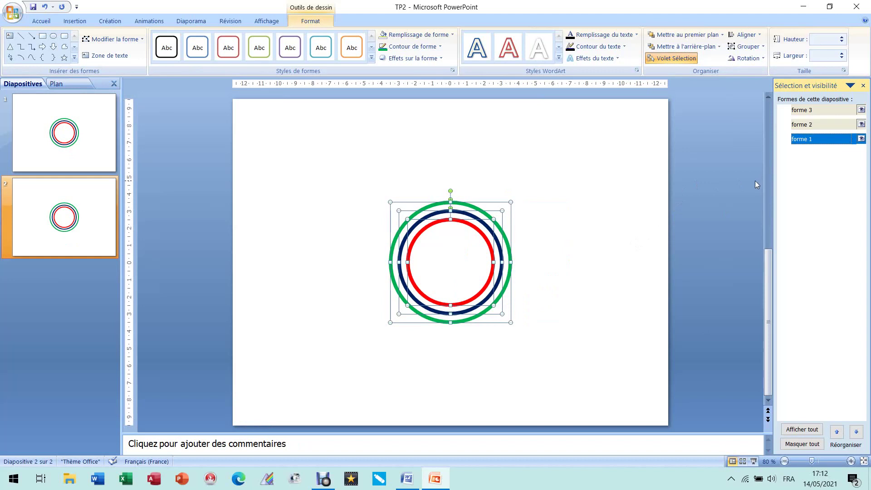
Recheck instruction 25 in the TP2 Word document, and in PowerPoint delete forme 1 and forme 2 from slide 2
{"action": "left_click", "coordinate": [603, 250]}
{"action": "left_click", "coordinate": [816, 141]}
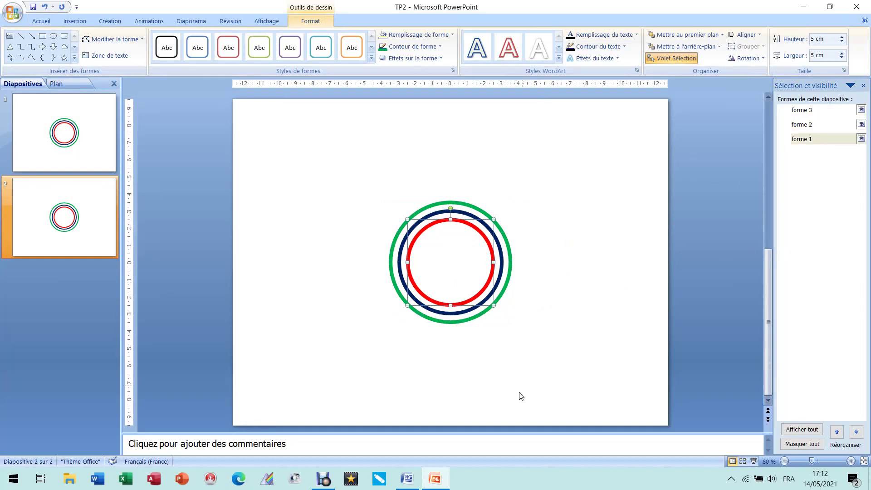
{"action": "left_click", "coordinate": [408, 480]}
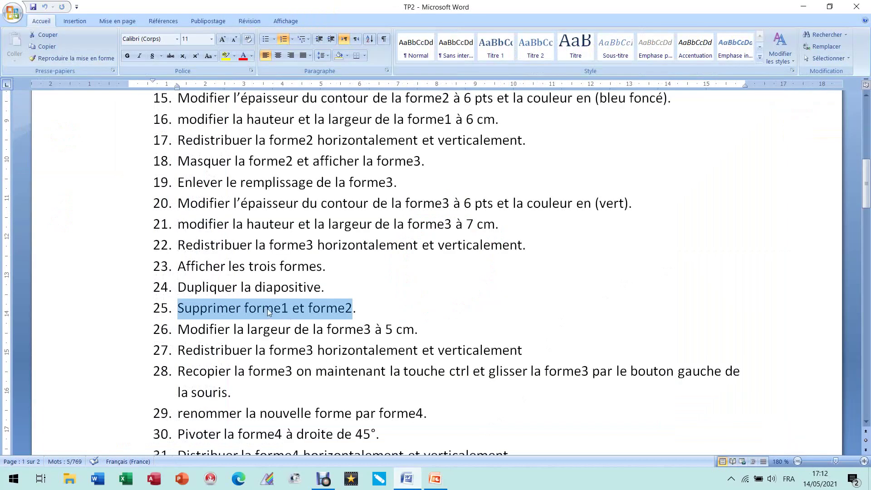
{"action": "left_click", "coordinate": [435, 479]}
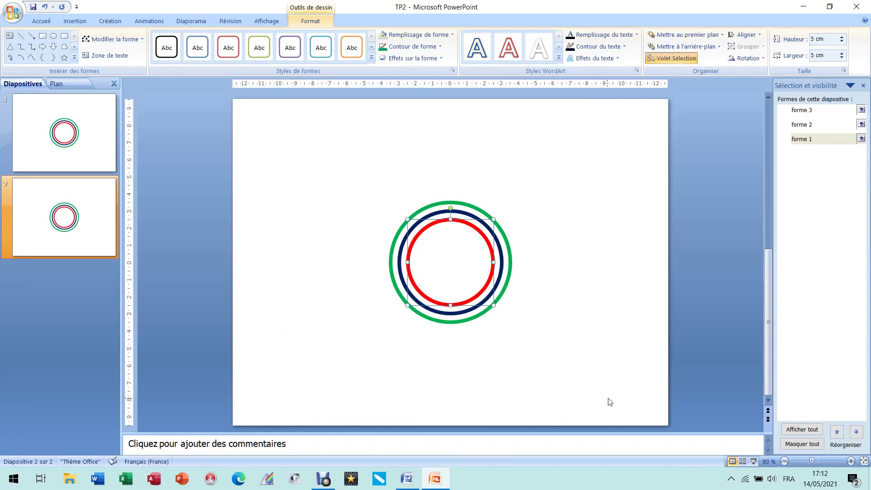
{"action": "key", "text": "Delete"}
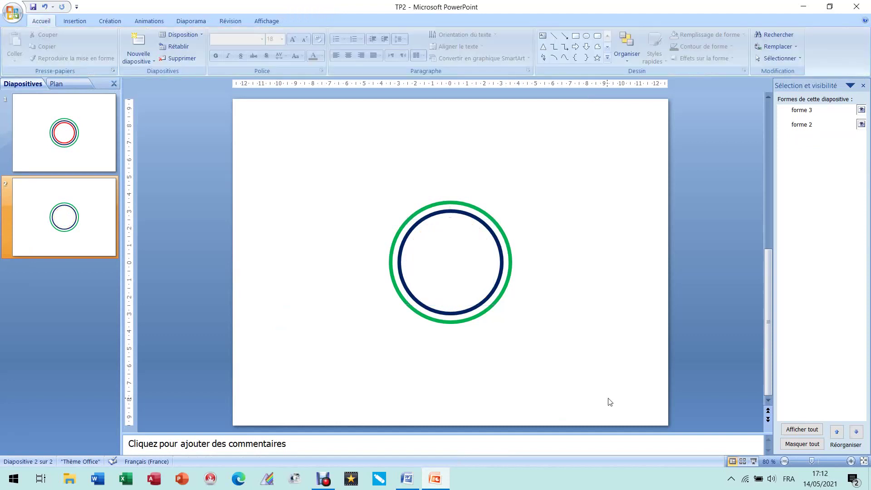
{"action": "left_click", "coordinate": [800, 127]}
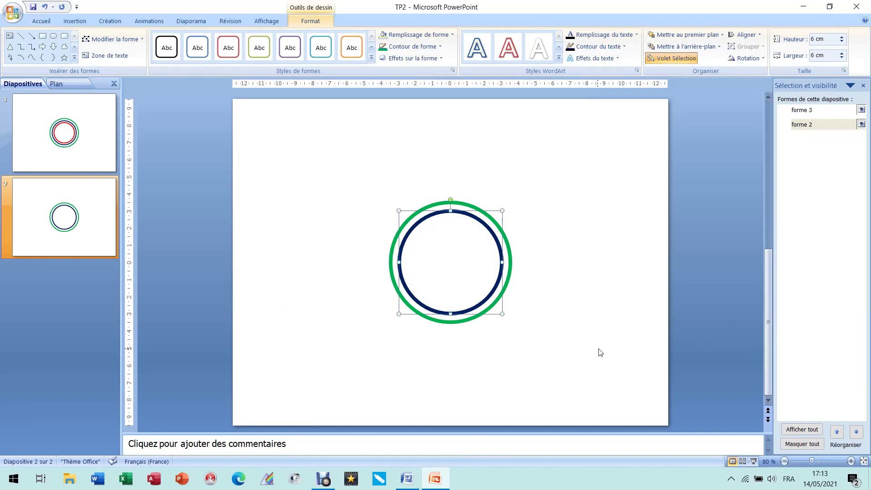
{"action": "key", "text": "Delete"}
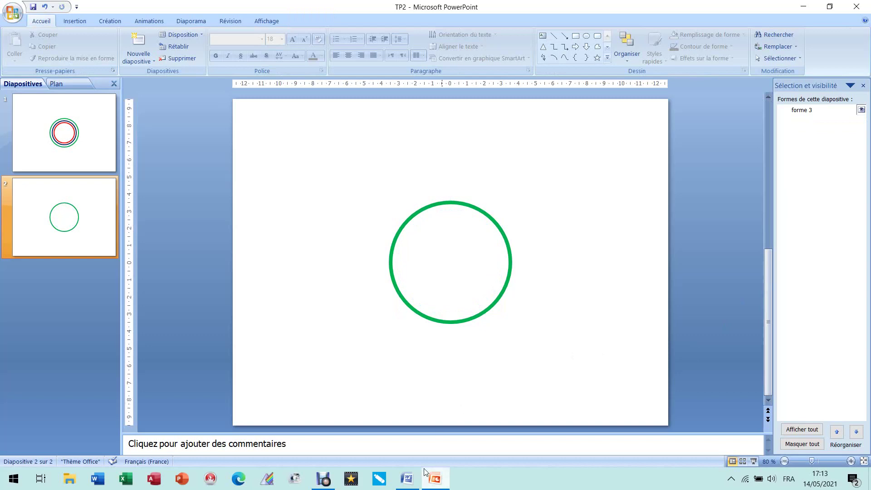
Highlight instruction 26 in the TP2 Word document, and in PowerPoint set forme 3's width to 5 cm
{"action": "left_click", "coordinate": [407, 478]}
{"action": "left_click_drag", "start_coordinate": [182, 330], "coordinate": [416, 334]}
{"action": "scroll", "coordinate": [372, 308], "scroll_direction": "down", "scroll_amount": 3}
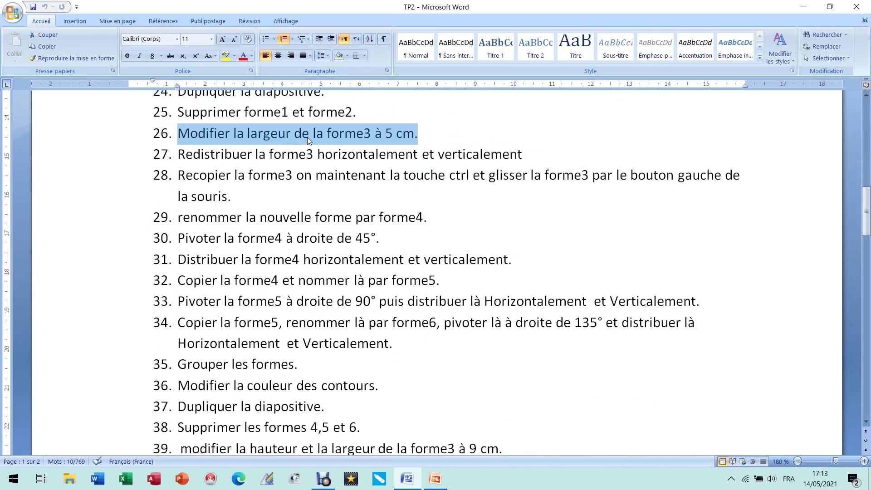
{"action": "left_click", "coordinate": [432, 480]}
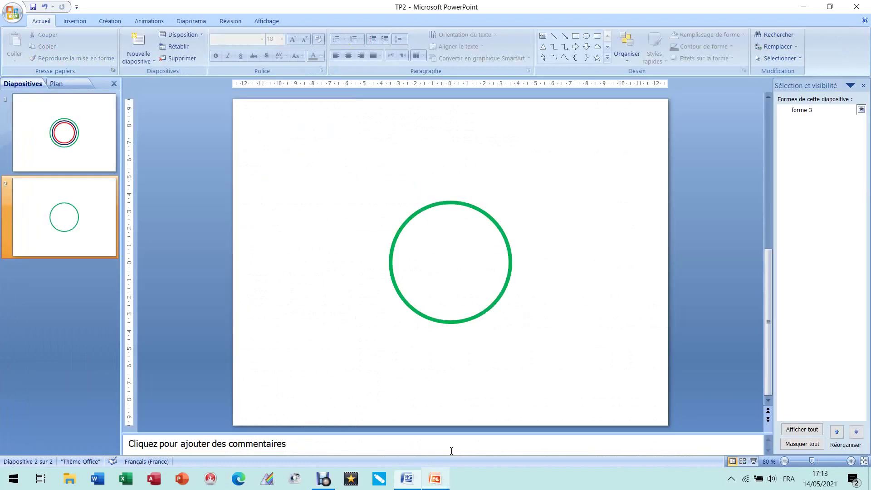
{"action": "left_click", "coordinate": [472, 205]}
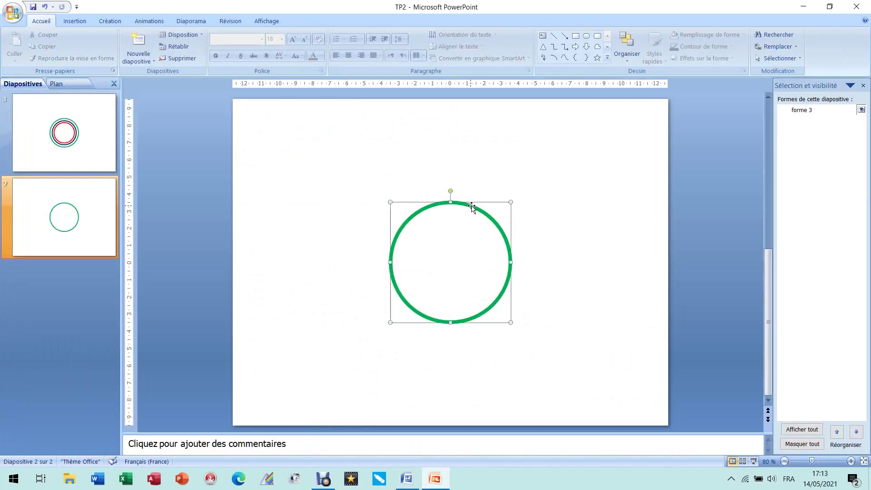
{"action": "left_click", "coordinate": [317, 22]}
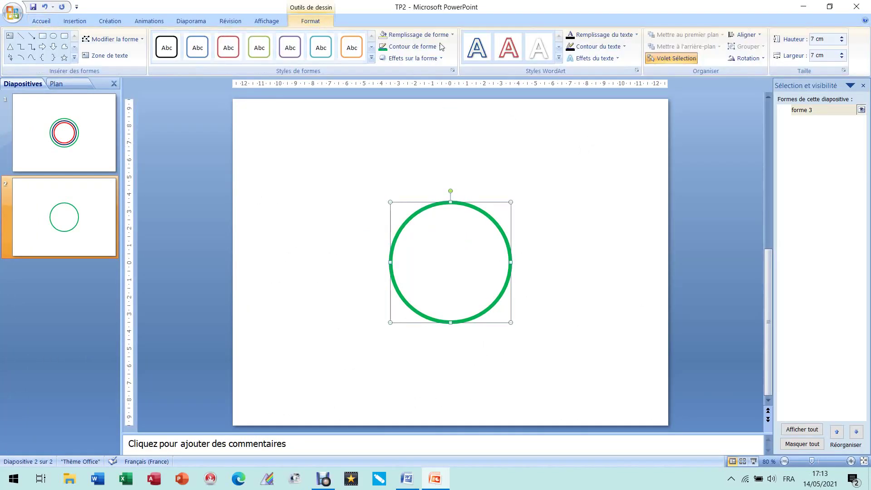
{"action": "left_click", "coordinate": [822, 56]}
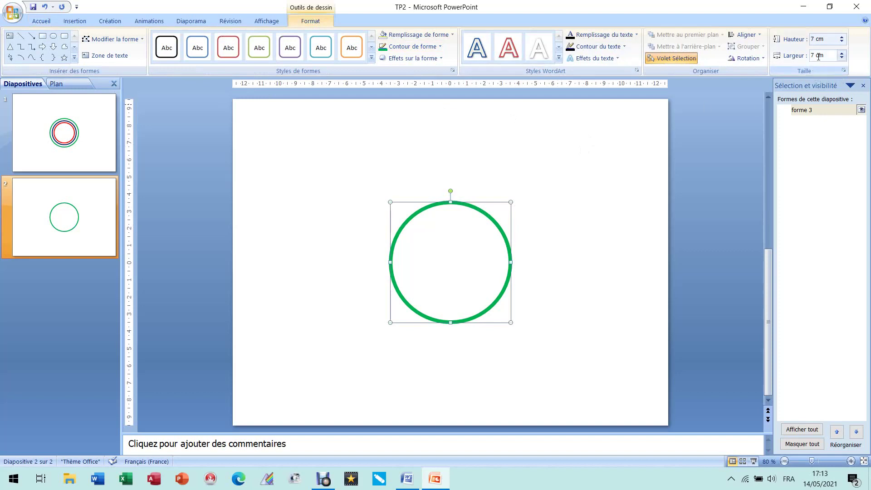
{"action": "left_click", "coordinate": [411, 483]}
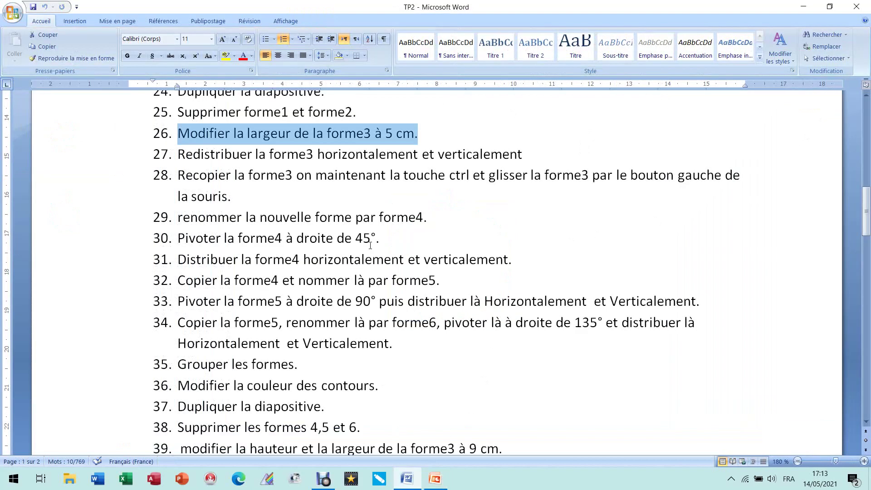
{"action": "left_click", "coordinate": [435, 479]}
{"action": "left_click", "coordinate": [825, 56]}
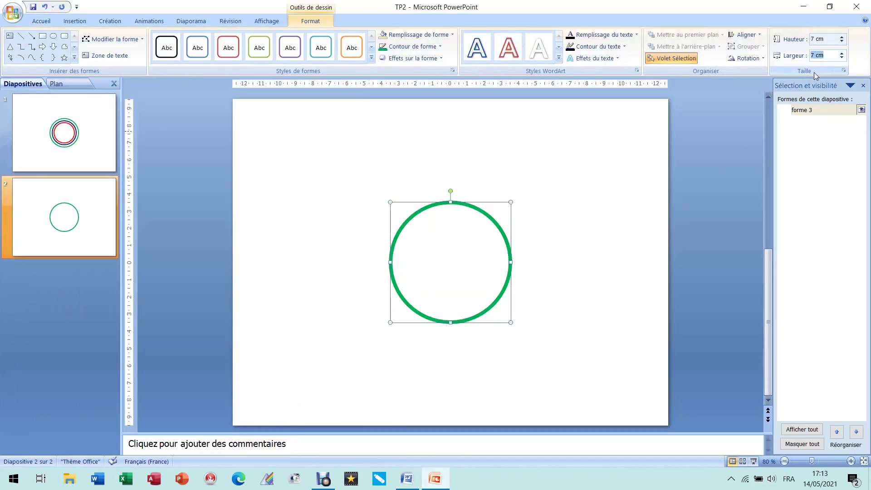
{"action": "type", "text": "5"}
{"action": "key", "text": "Return"}
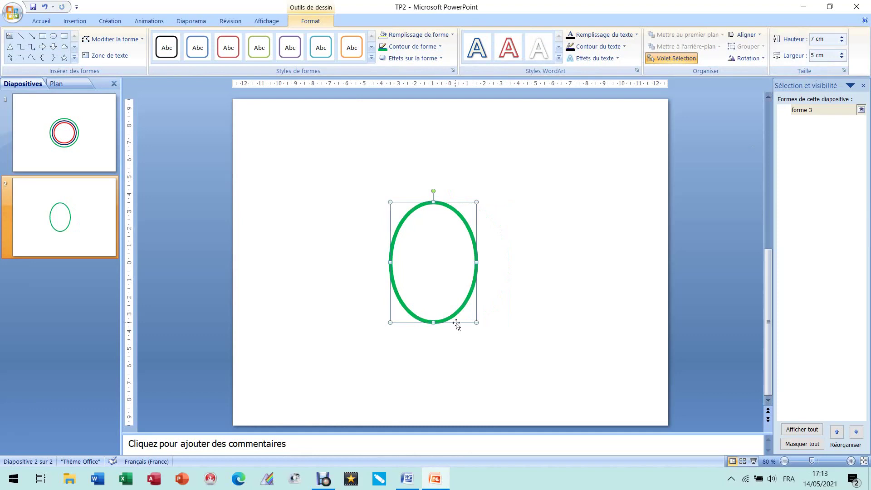
Highlight instruction 27 in the TP2 Word document, and in PowerPoint distribute the narrowed forme 3 horizontally and vertically on slide 2
{"action": "left_click", "coordinate": [408, 479]}
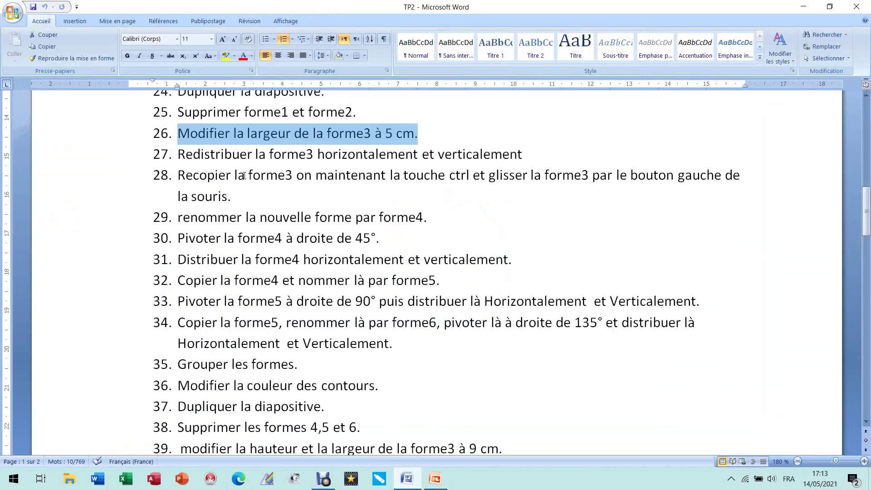
{"action": "left_click_drag", "start_coordinate": [181, 154], "coordinate": [490, 156]}
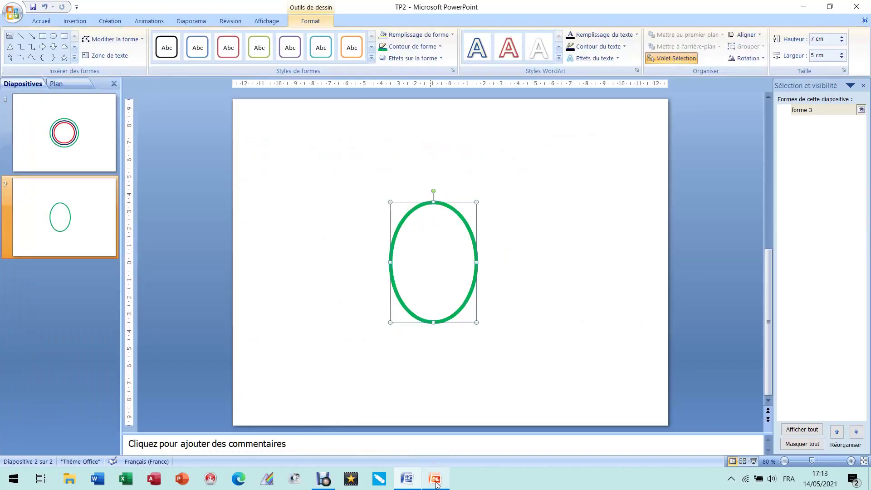
{"action": "left_click", "coordinate": [435, 479]}
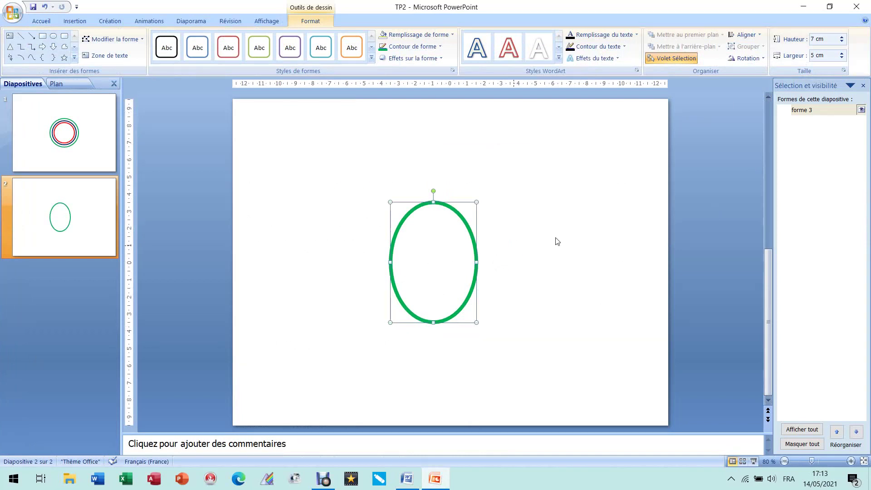
{"action": "left_click", "coordinate": [744, 35]}
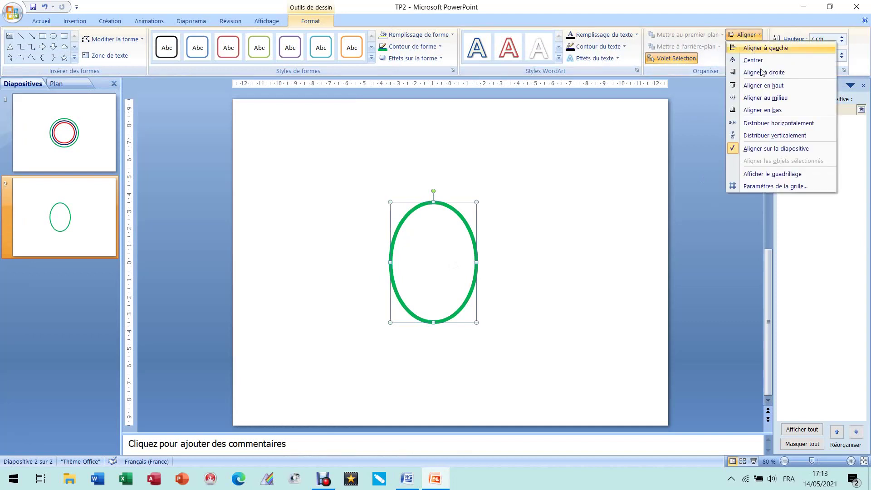
{"action": "left_click", "coordinate": [769, 123]}
{"action": "left_click", "coordinate": [744, 34]}
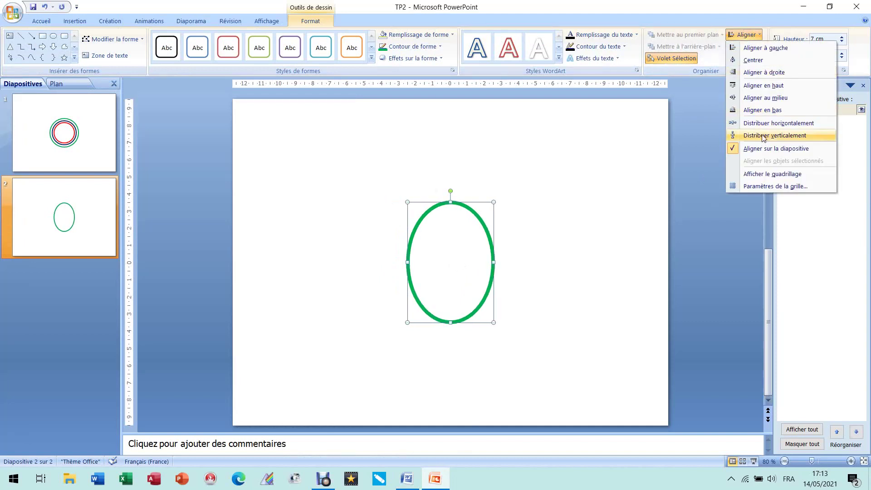
{"action": "left_click", "coordinate": [762, 136]}
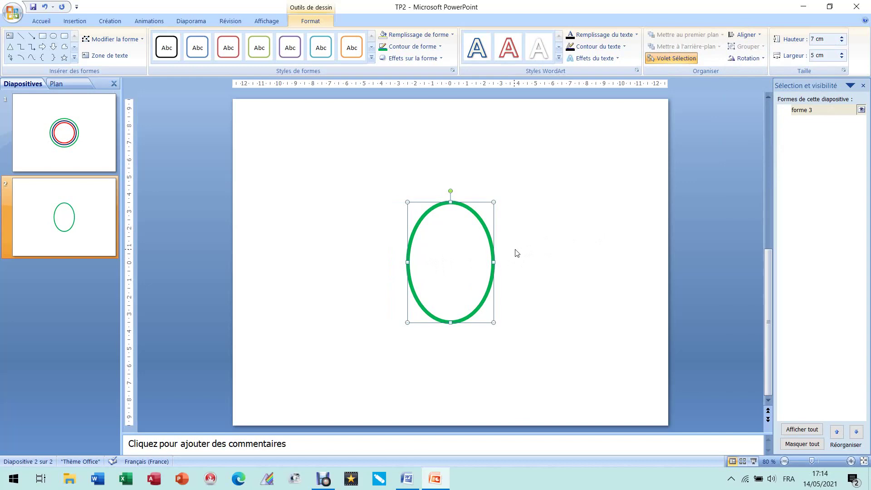
Highlight instruction 28 in the TP2 Word document, and in PowerPoint place a copy of forme 3 just right of the original on slide 2
{"action": "left_click", "coordinate": [407, 479]}
{"action": "left_click_drag", "start_coordinate": [182, 181], "coordinate": [735, 199]}
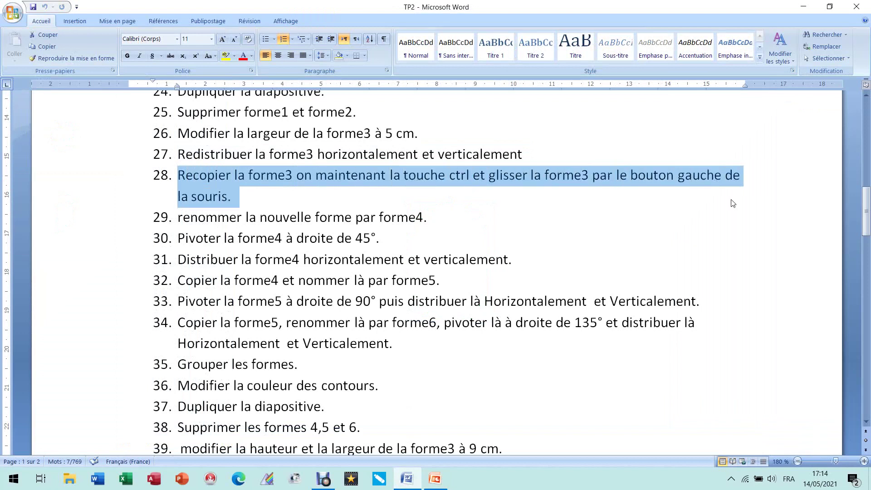
{"action": "left_click", "coordinate": [436, 482]}
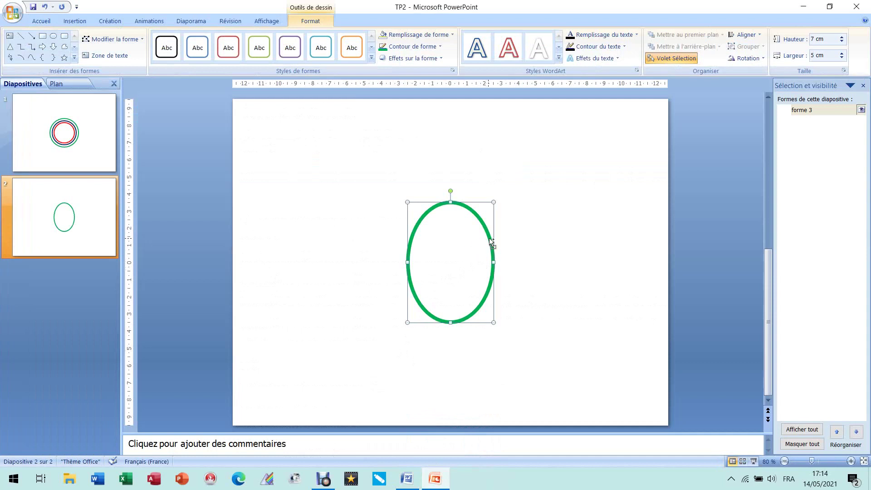
{"action": "left_click_drag", "start_coordinate": [489, 238], "coordinate": [587, 233]}
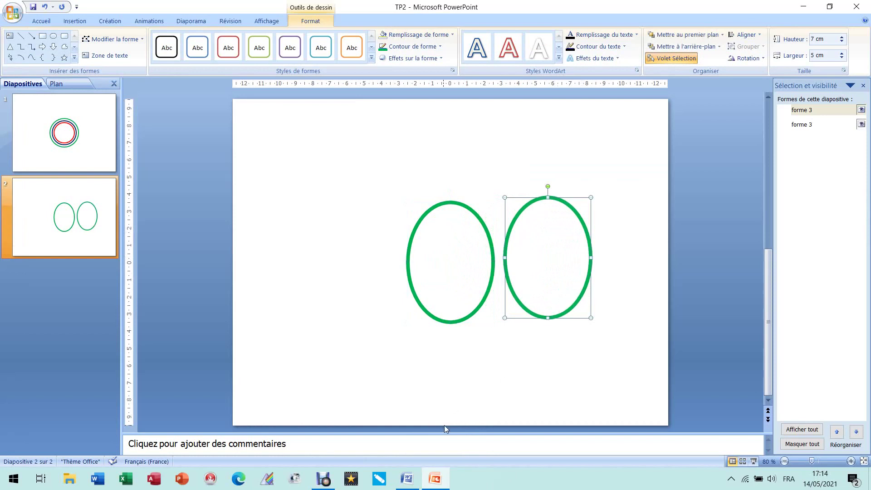
Highlight instruction 29 in the TP2 Word document, and in PowerPoint rename the new copy of forme 3 as forme 4
{"action": "mouse_move", "coordinate": [412, 485]}
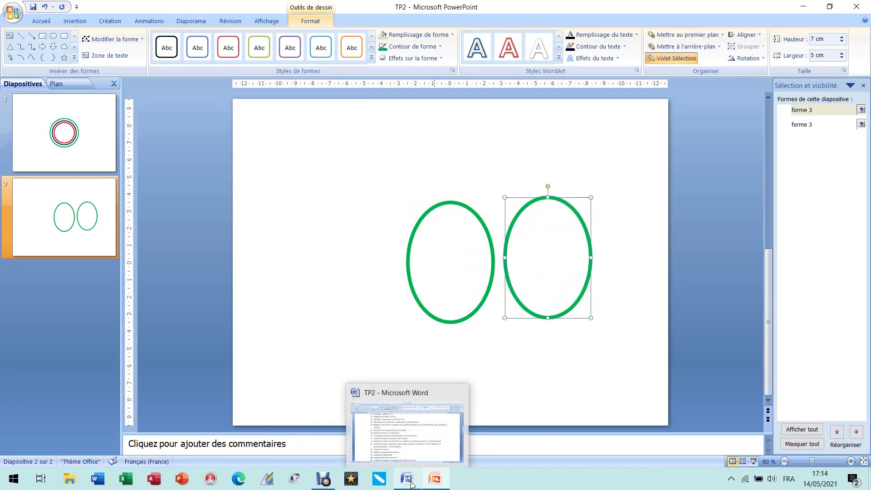
{"action": "left_click", "coordinate": [411, 485]}
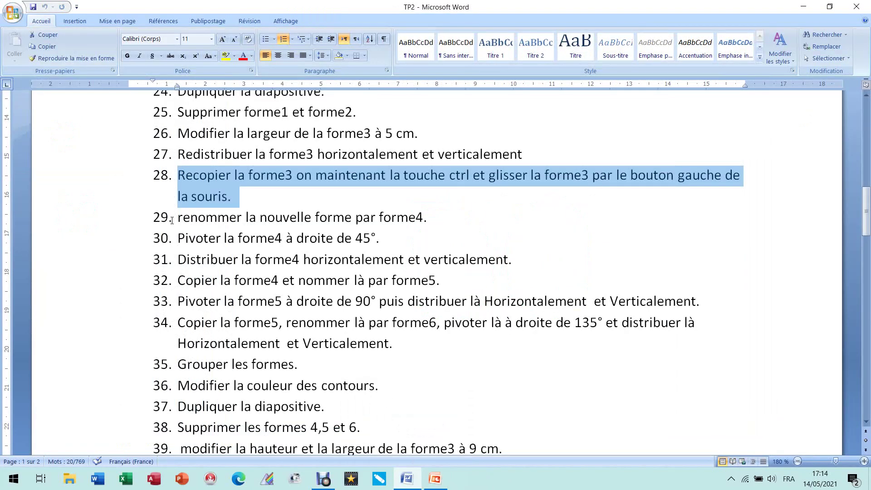
{"action": "left_click_drag", "start_coordinate": [178, 218], "coordinate": [413, 218]}
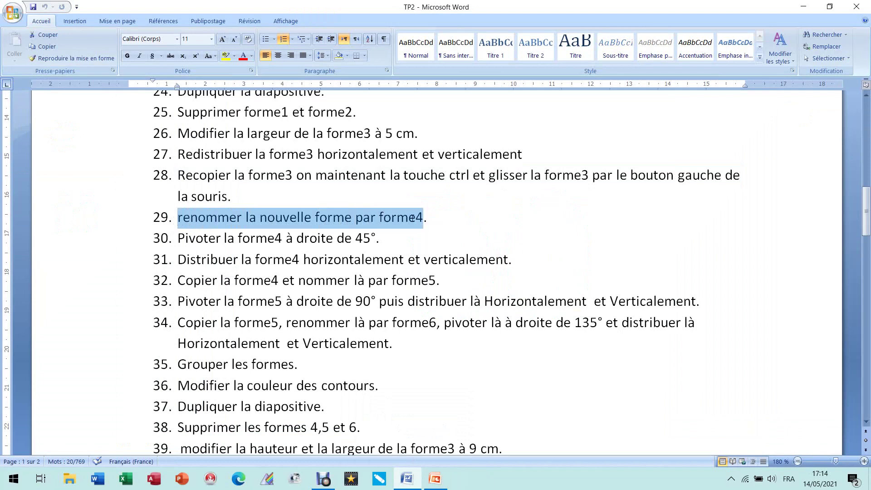
{"action": "left_click", "coordinate": [435, 479]}
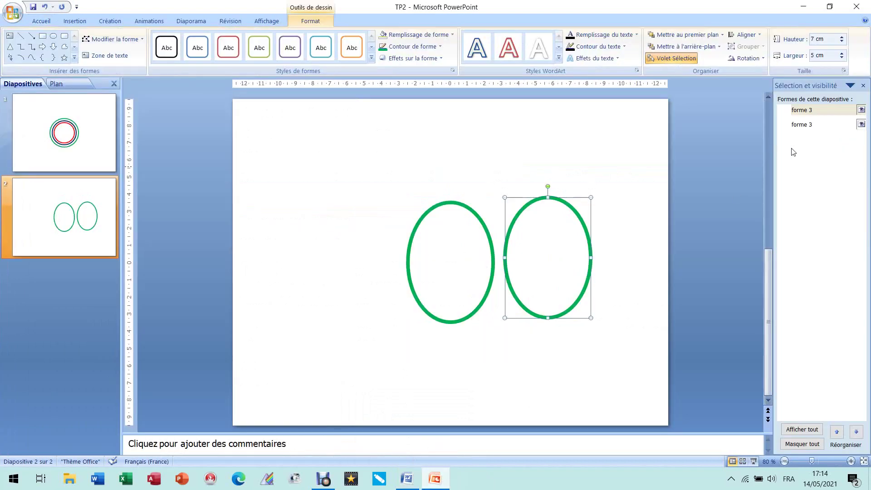
{"action": "left_click", "coordinate": [816, 113]}
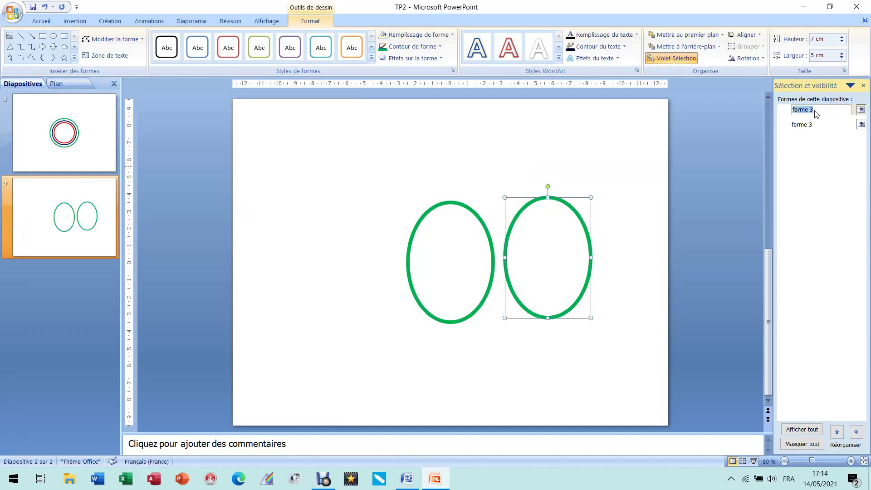
{"action": "left_click", "coordinate": [816, 111]}
{"action": "key", "text": "Return"}
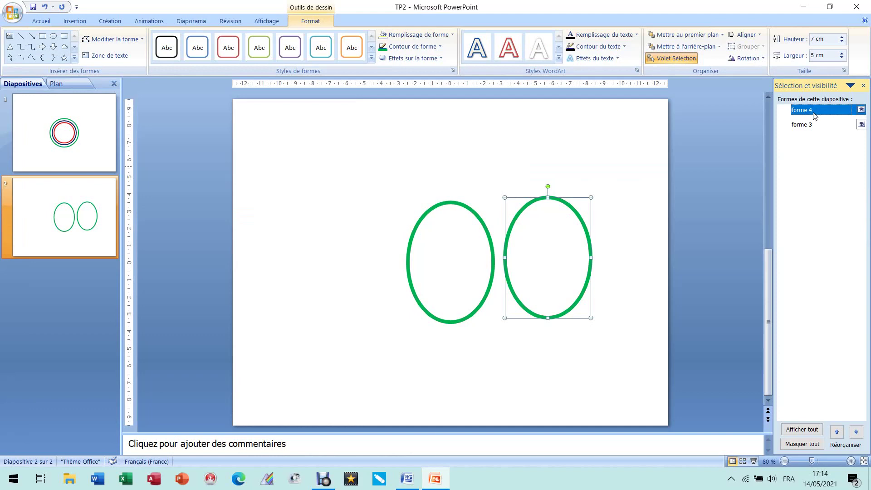
Highlight instruction 30 in the TP2 Word document, and in PowerPoint set forme 4's rotation to 45°
{"action": "left_click", "coordinate": [407, 478]}
{"action": "left_click_drag", "start_coordinate": [181, 239], "coordinate": [365, 239]}
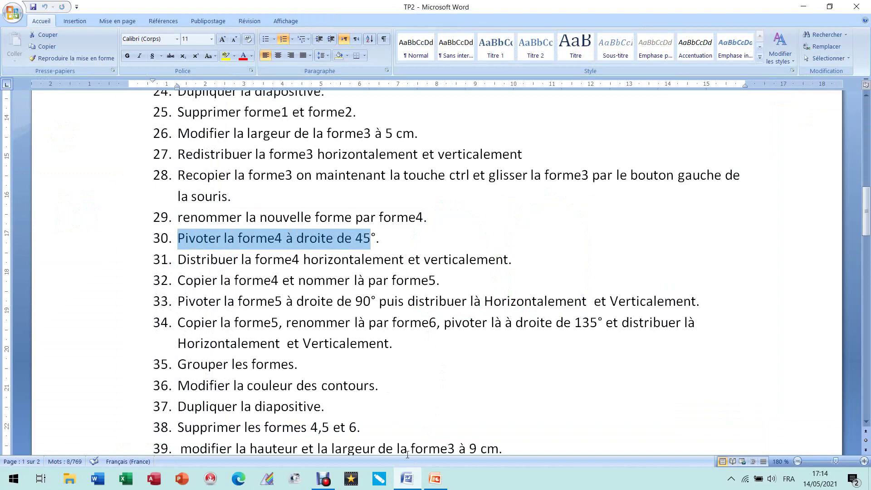
{"action": "left_click", "coordinate": [434, 479]}
{"action": "left_click", "coordinate": [445, 256]}
{"action": "left_click", "coordinate": [450, 202]}
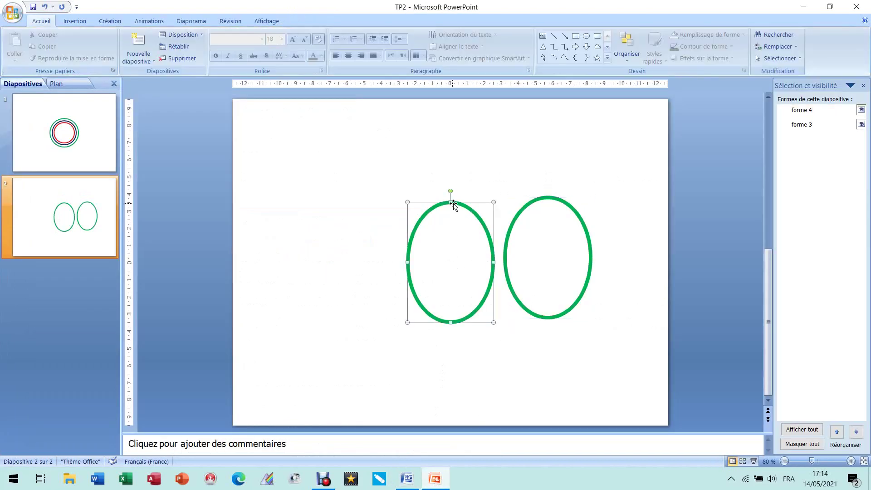
{"action": "left_click", "coordinate": [540, 201]}
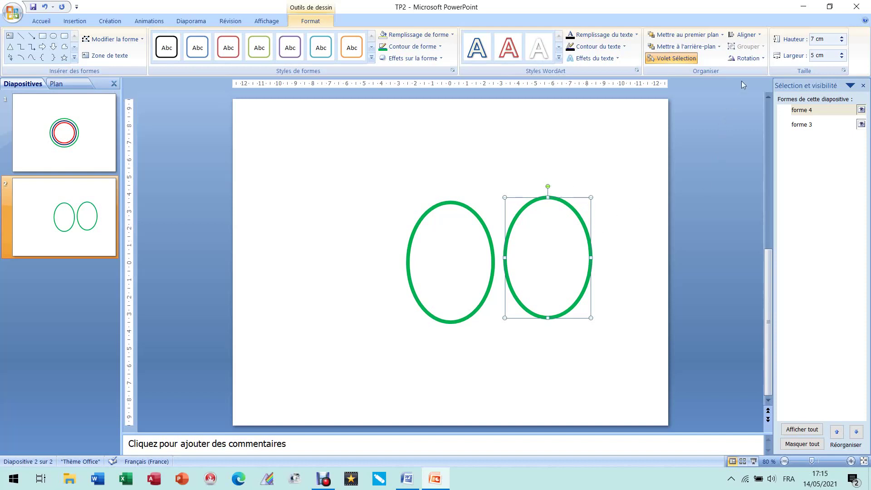
{"action": "left_click", "coordinate": [754, 59]}
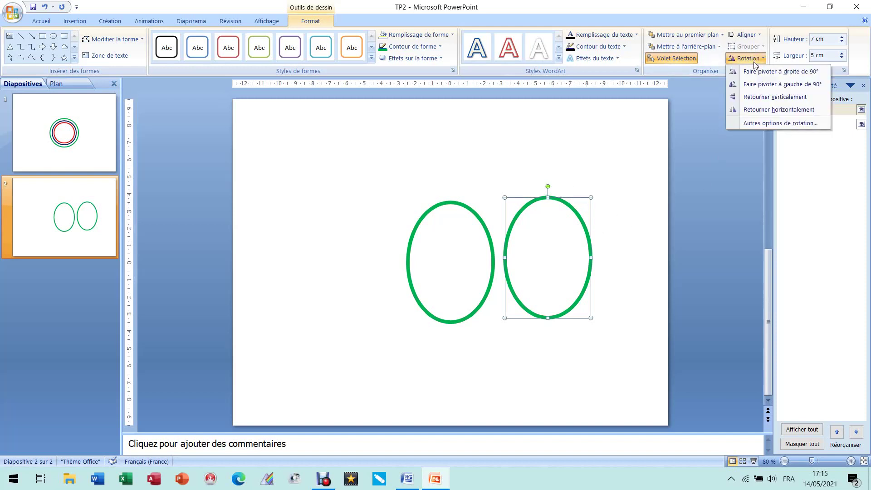
{"action": "left_click", "coordinate": [782, 124]}
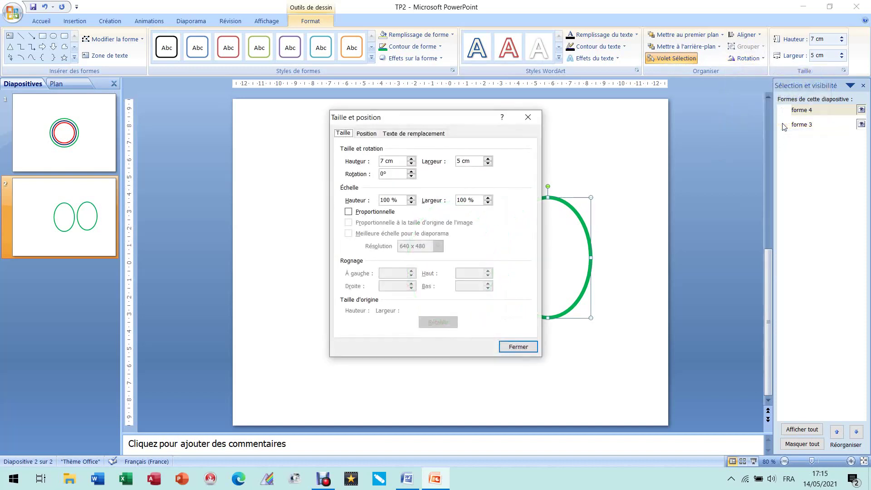
{"action": "left_click_drag", "start_coordinate": [451, 124], "coordinate": [315, 134]}
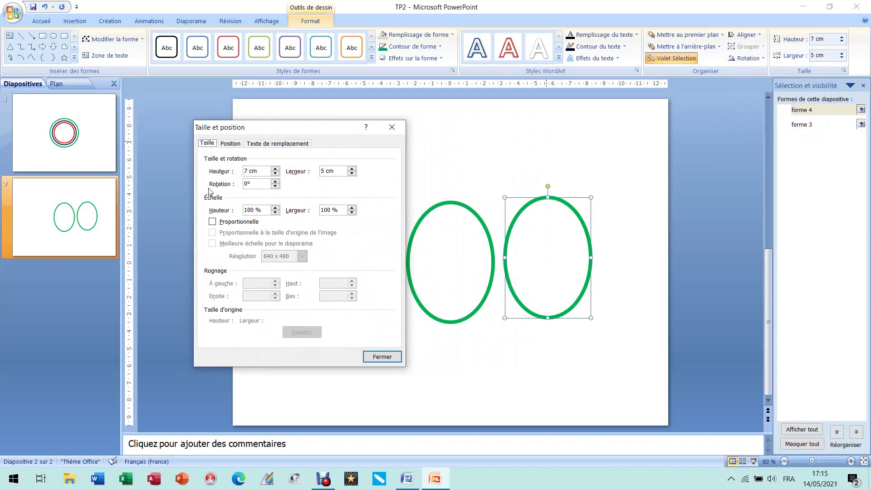
{"action": "double_click", "coordinate": [248, 184]}
{"action": "type", "text": "45"}
{"action": "key", "text": "Return"}
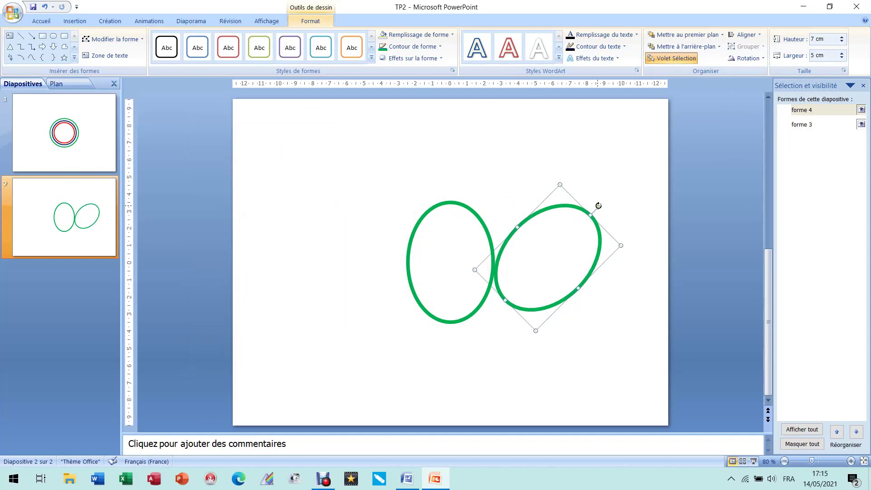
Highlight instruction 31 in the TP2 Word document, and in PowerPoint distribute forme 4 horizontally and vertically on slide 2
{"action": "left_click", "coordinate": [407, 479]}
{"action": "left_click_drag", "start_coordinate": [180, 260], "coordinate": [476, 259]}
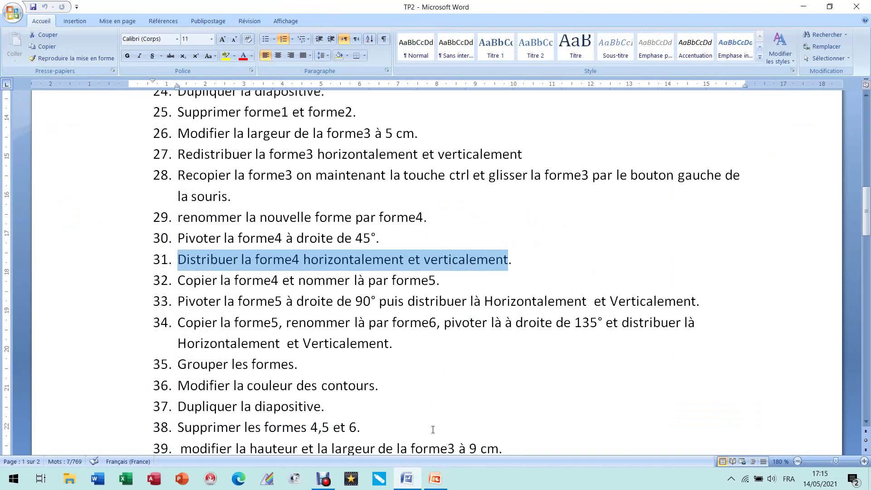
{"action": "left_click", "coordinate": [434, 479]}
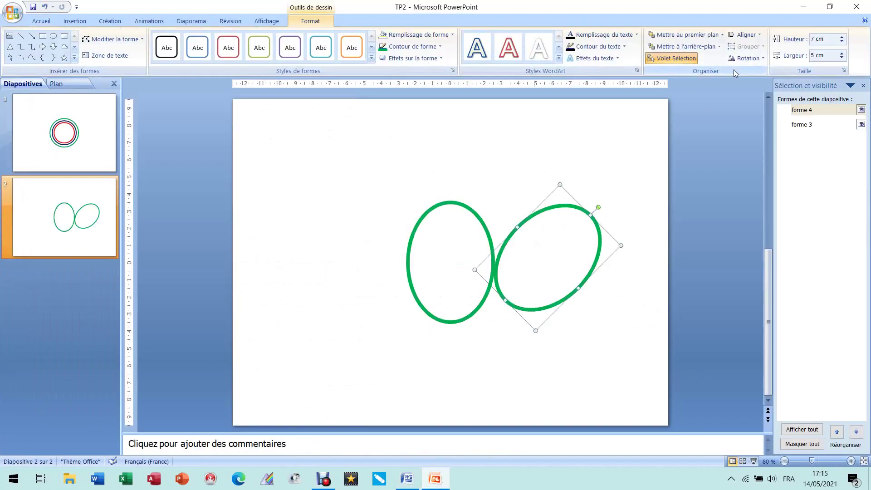
{"action": "left_click", "coordinate": [756, 36]}
{"action": "left_click", "coordinate": [779, 123]}
{"action": "left_click", "coordinate": [756, 36]}
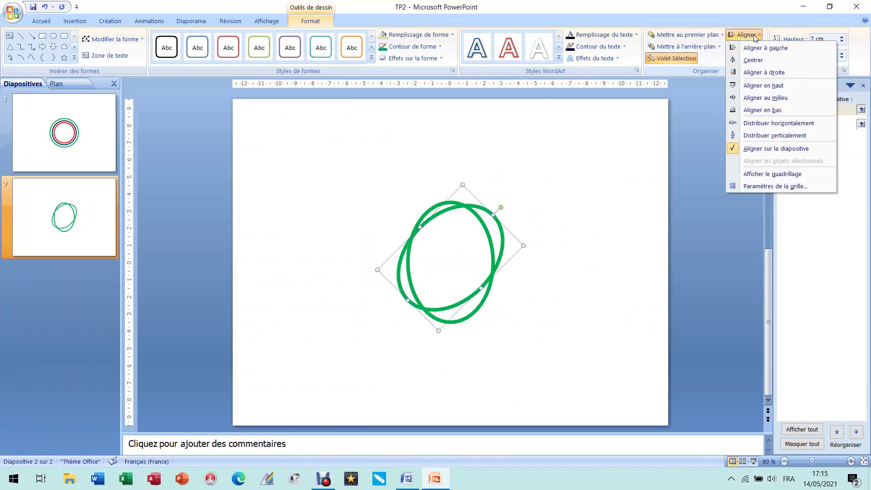
{"action": "left_click", "coordinate": [776, 135]}
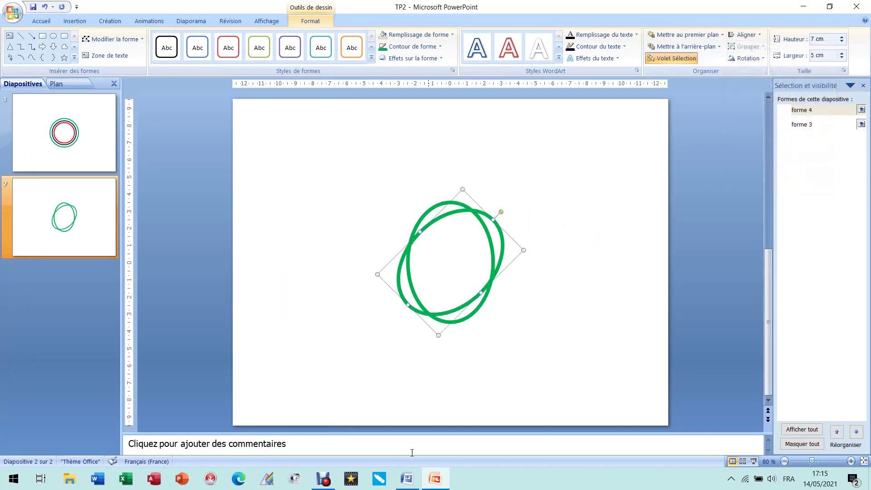
Highlight instruction 32 in the TP2 Word document, and in PowerPoint place a copy of forme 4 to the right of the two overlapping ellipses
{"action": "left_click", "coordinate": [408, 480]}
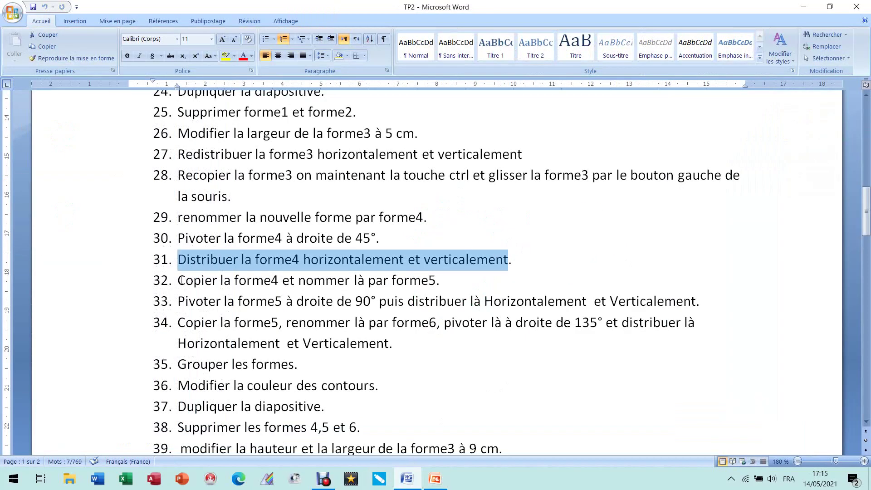
{"action": "left_click_drag", "start_coordinate": [180, 280], "coordinate": [423, 283]}
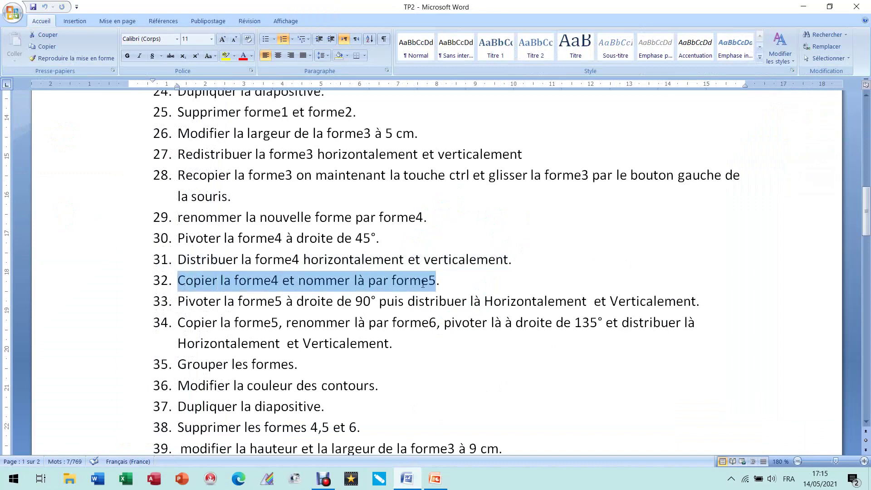
{"action": "left_click", "coordinate": [435, 478]}
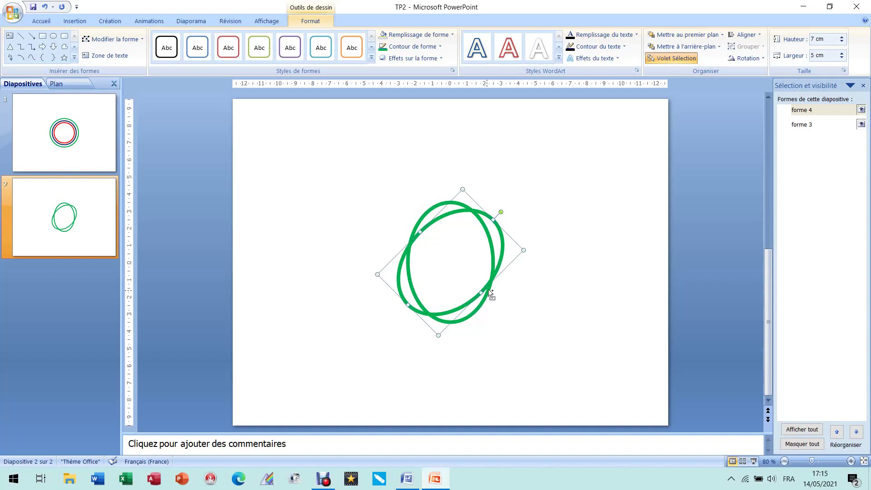
{"action": "left_click_drag", "start_coordinate": [497, 270], "coordinate": [599, 271]}
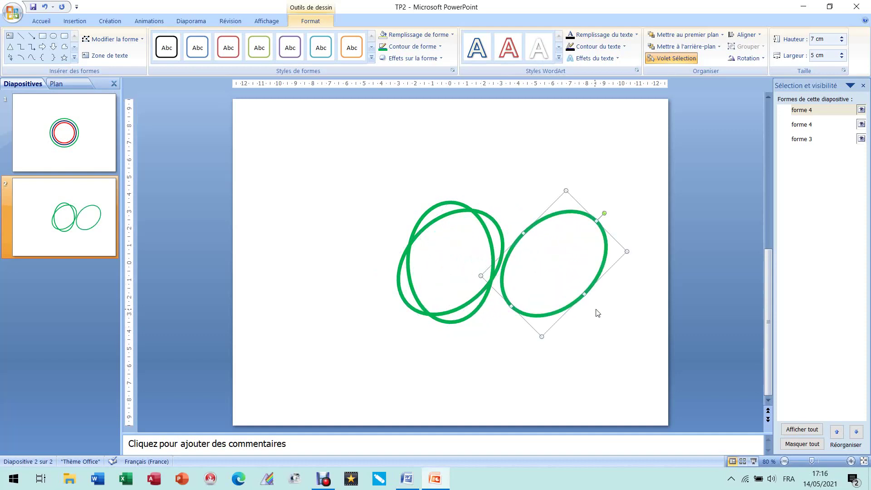
Rename the new copy of forme 4 as forme 5 in the list of the slide's shapes
{"action": "left_click", "coordinate": [816, 114]}
{"action": "left_click", "coordinate": [815, 109]}
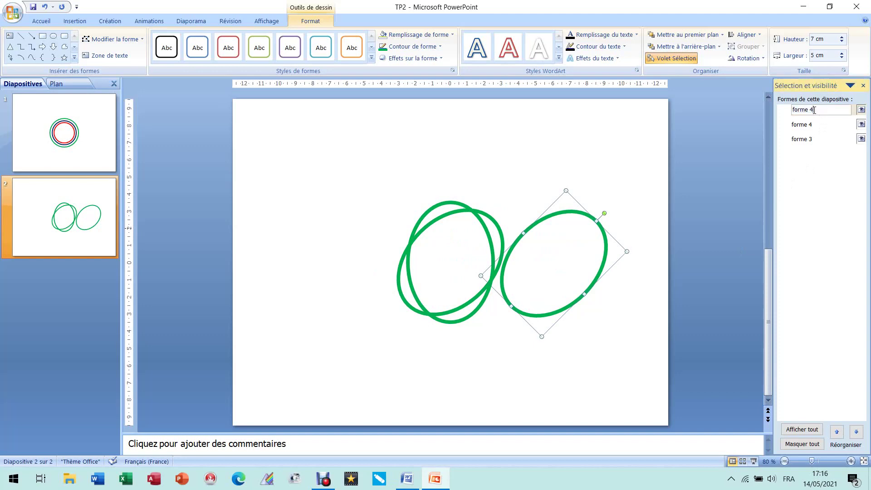
{"action": "type", "text": "5"}
{"action": "key", "text": "Return"}
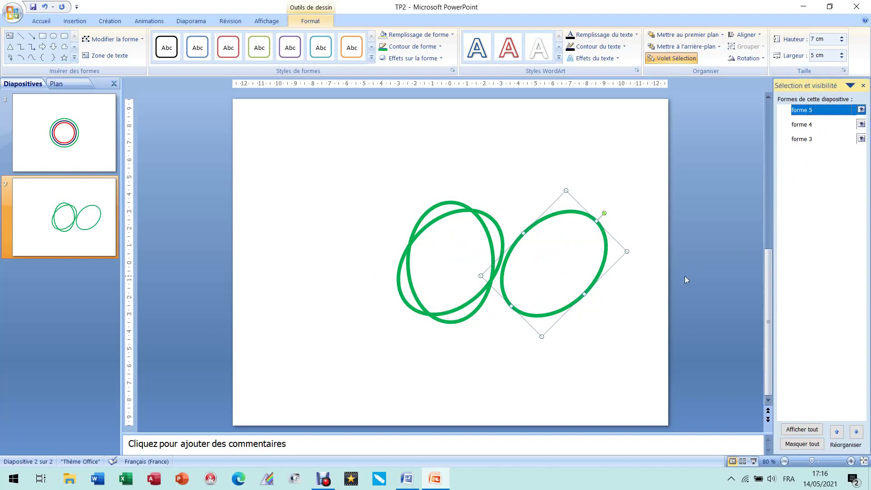
Highlight instruction 33 in the TP2 Word document, and in PowerPoint set forme 5's rotation to 90°
{"action": "left_click", "coordinate": [407, 478]}
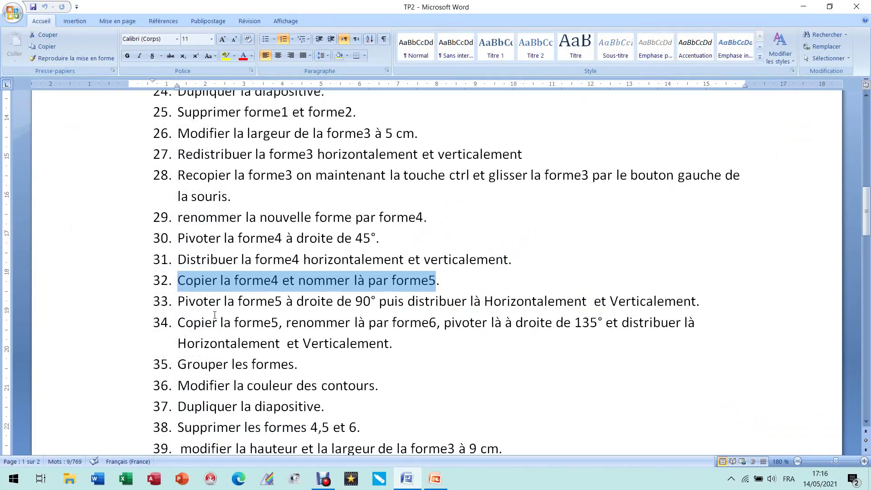
{"action": "left_click_drag", "start_coordinate": [177, 300], "coordinate": [496, 301]}
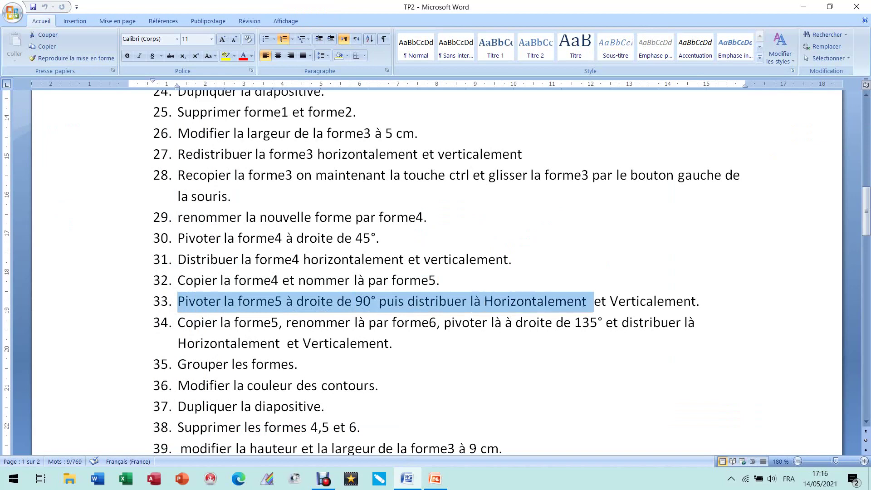
{"action": "left_click_drag", "start_coordinate": [583, 303], "coordinate": [667, 304]}
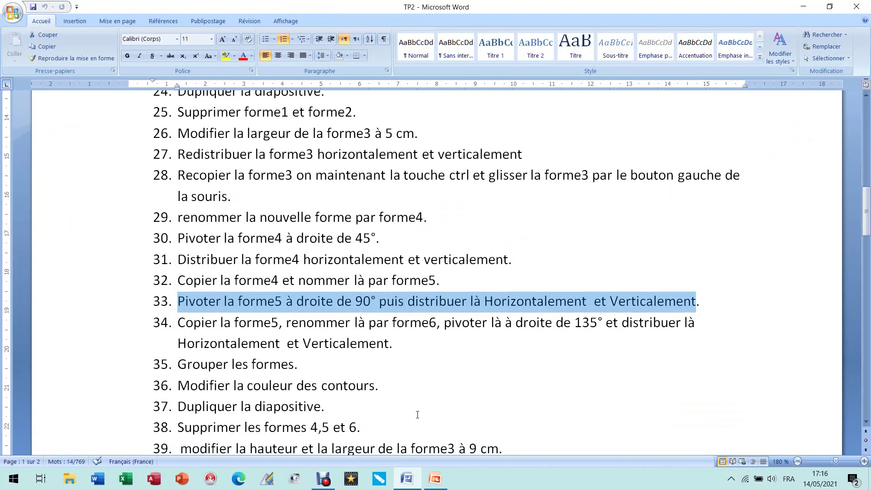
{"action": "left_click", "coordinate": [435, 478]}
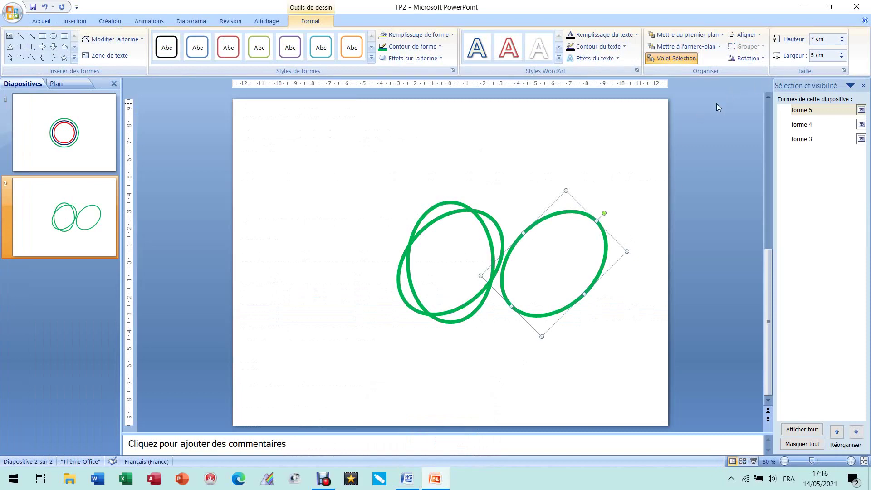
{"action": "left_click", "coordinate": [747, 58]}
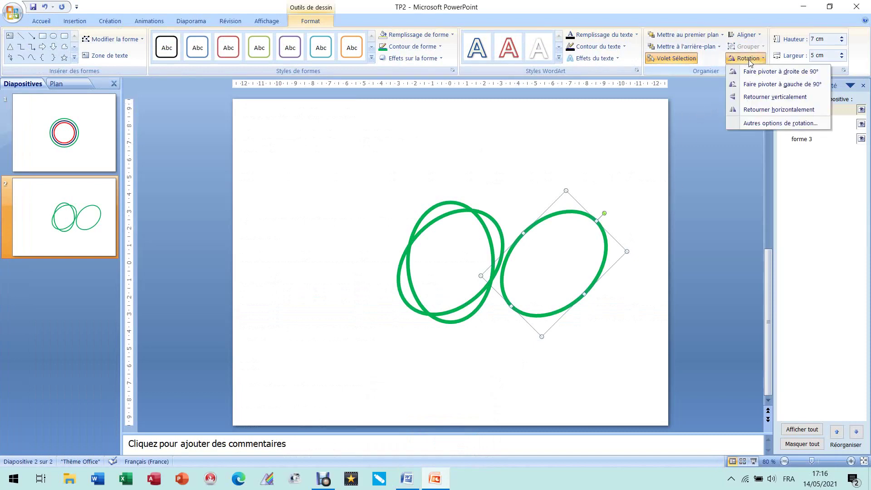
{"action": "left_click", "coordinate": [762, 124]}
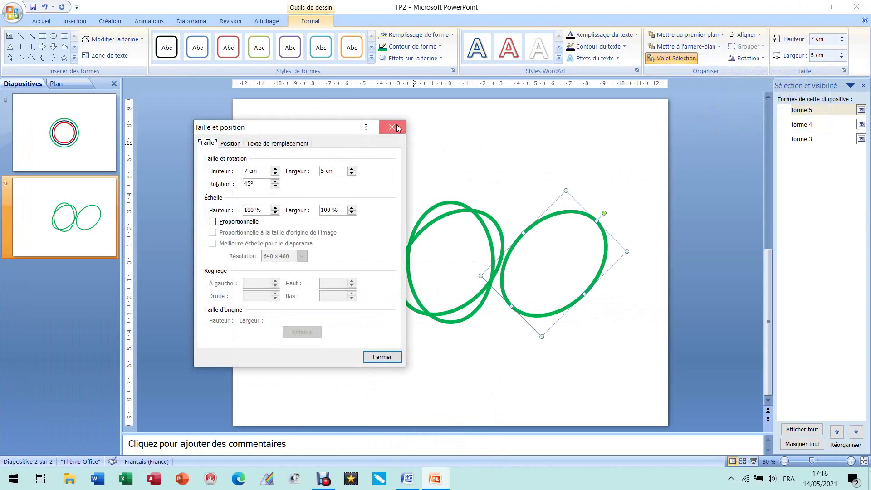
{"action": "left_click", "coordinate": [753, 58]}
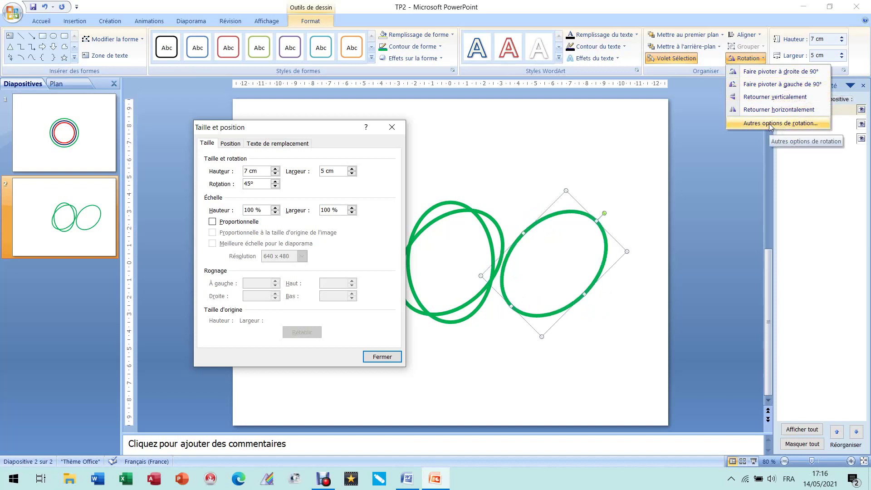
{"action": "left_click", "coordinate": [252, 187]}
{"action": "left_click_drag", "start_coordinate": [251, 188], "coordinate": [238, 188]}
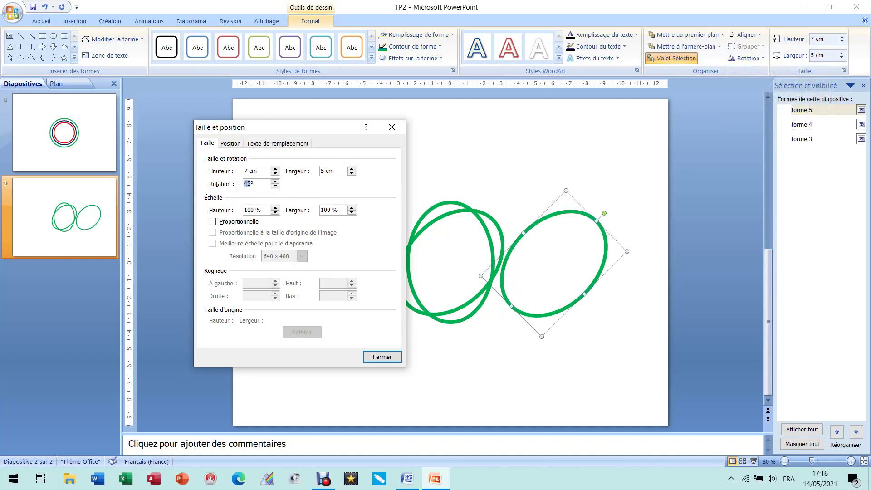
{"action": "type", "text": "90"}
{"action": "key", "text": "Return"}
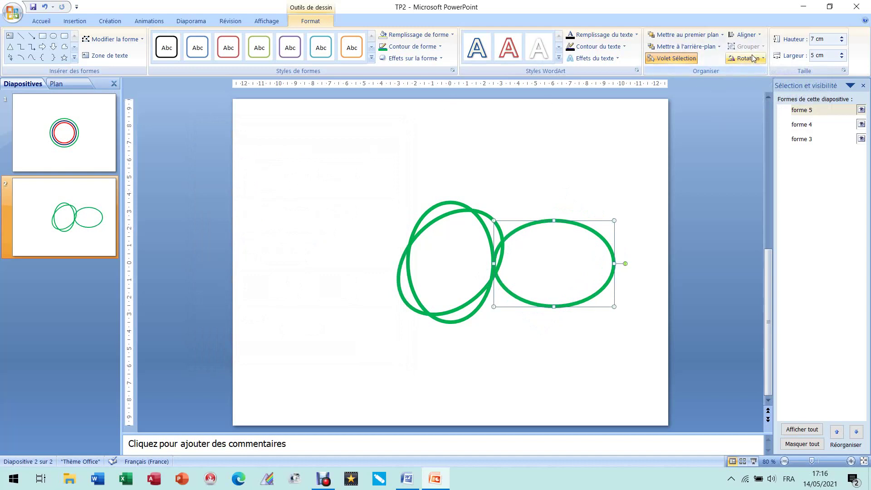
Distribute forme 5 horizontally and vertically on slide 2
{"action": "left_click", "coordinate": [744, 34]}
{"action": "left_click", "coordinate": [754, 60]}
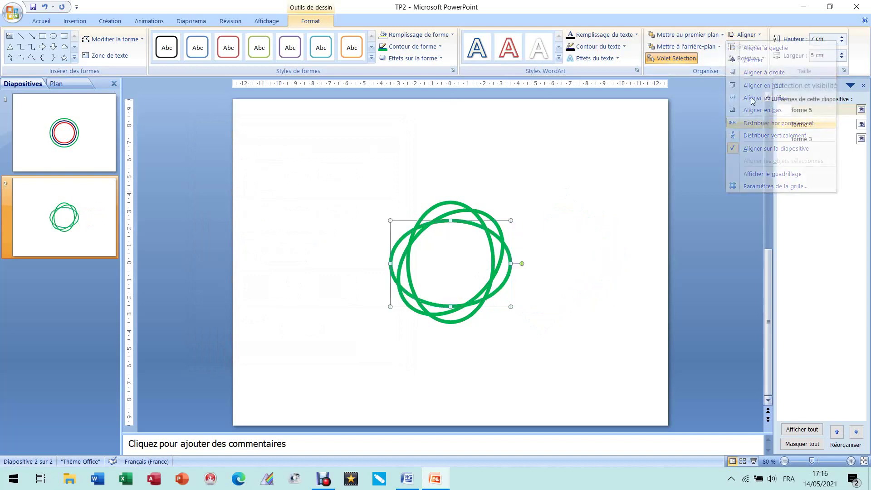
{"action": "left_click", "coordinate": [744, 34]}
{"action": "left_click", "coordinate": [774, 135]}
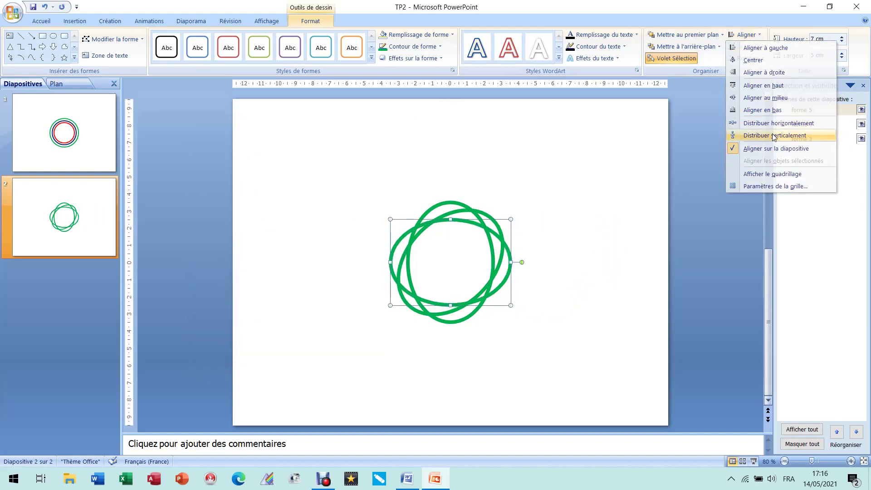
Highlight instruction 34 in the TP2 Word document, and in PowerPoint place a copy of forme 5 above and right of the overlapping ellipses
{"action": "left_click", "coordinate": [406, 485]}
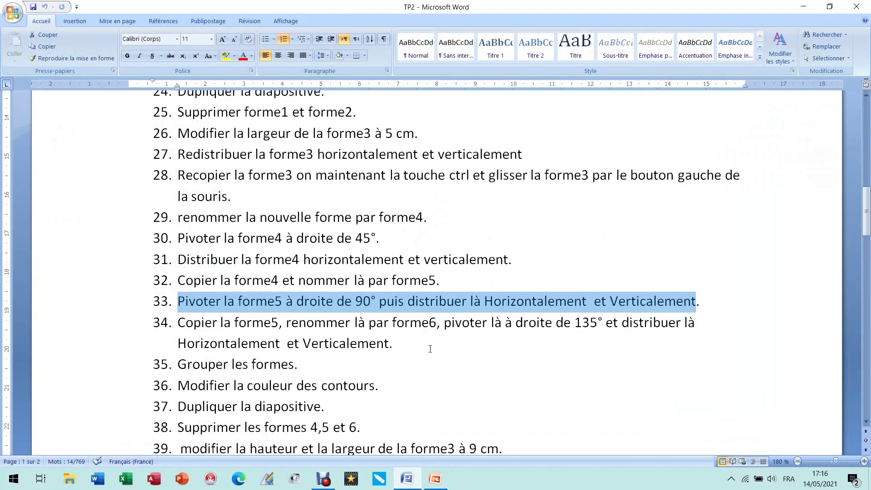
{"action": "left_click_drag", "start_coordinate": [178, 323], "coordinate": [660, 350]}
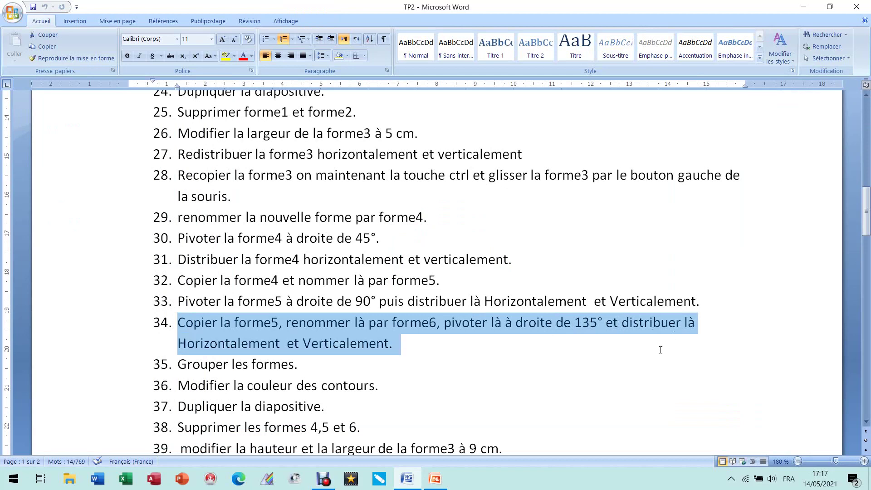
{"action": "left_click", "coordinate": [435, 479]}
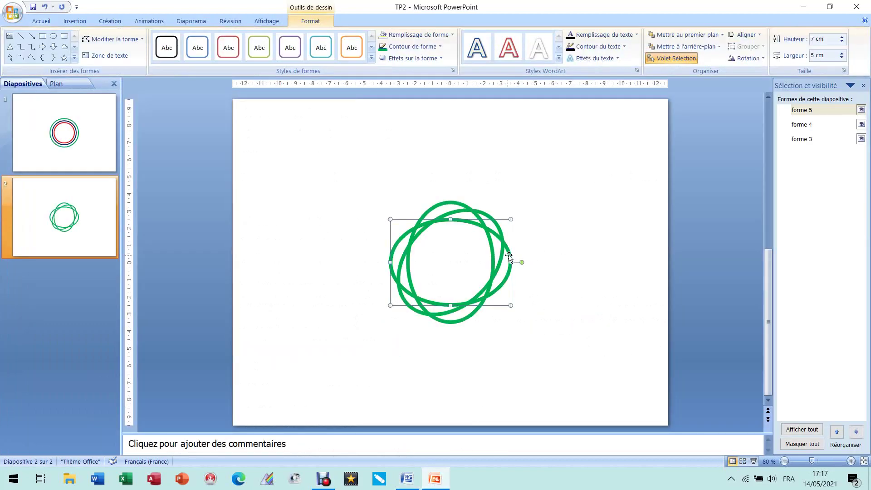
{"action": "left_click_drag", "start_coordinate": [508, 256], "coordinate": [638, 196]}
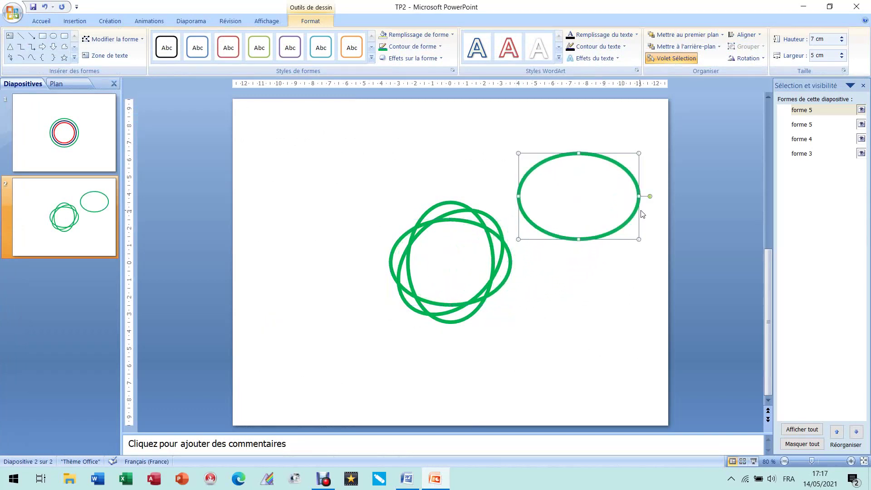
Rename the new copy of forme 5 as forme 6 in the list of the slide's shapes
{"action": "left_click", "coordinate": [820, 110]}
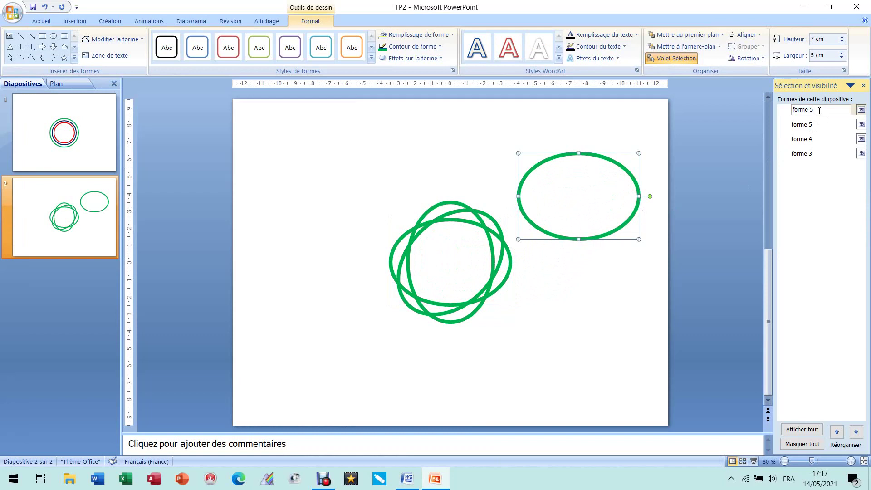
{"action": "type", "text": "6"}
{"action": "key", "text": "Return"}
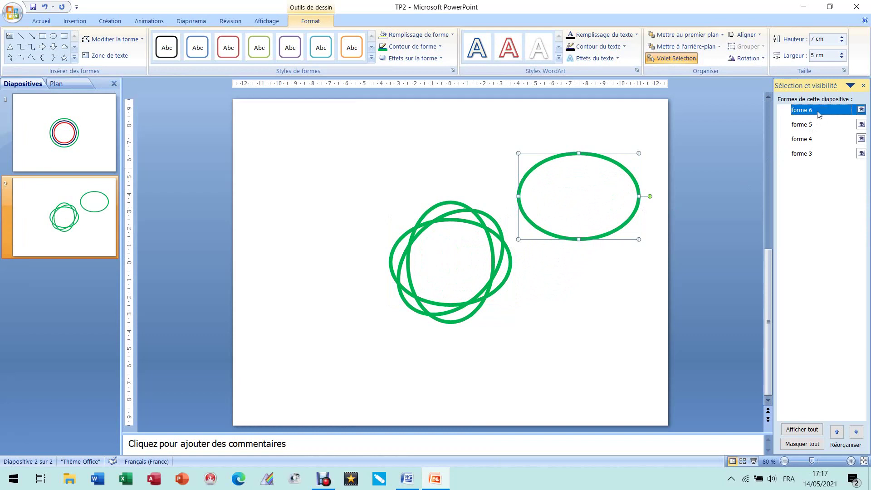
Set forme 6's rotation to 135°
{"action": "left_click", "coordinate": [748, 58]}
{"action": "left_click", "coordinate": [774, 125]}
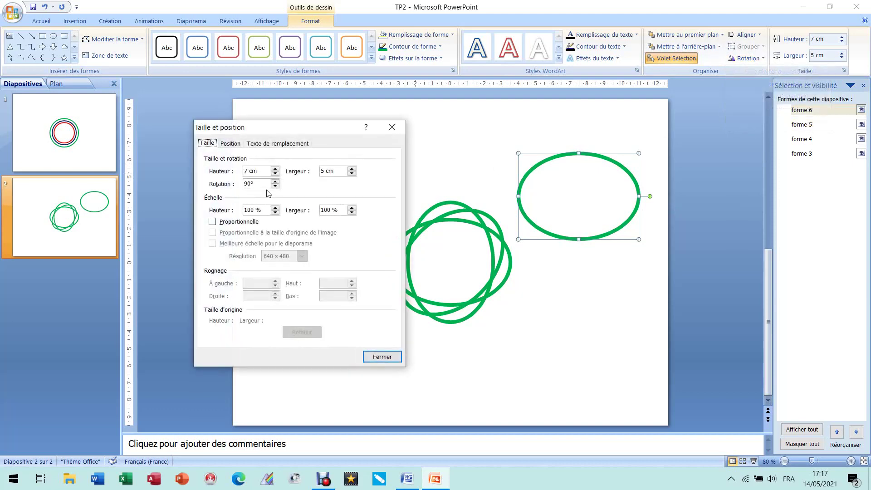
{"action": "left_click", "coordinate": [251, 184]}
{"action": "type", "text": "90"}
{"action": "key", "text": "Return"}
{"action": "type", "text": "135"}
{"action": "key", "text": "Escape"}
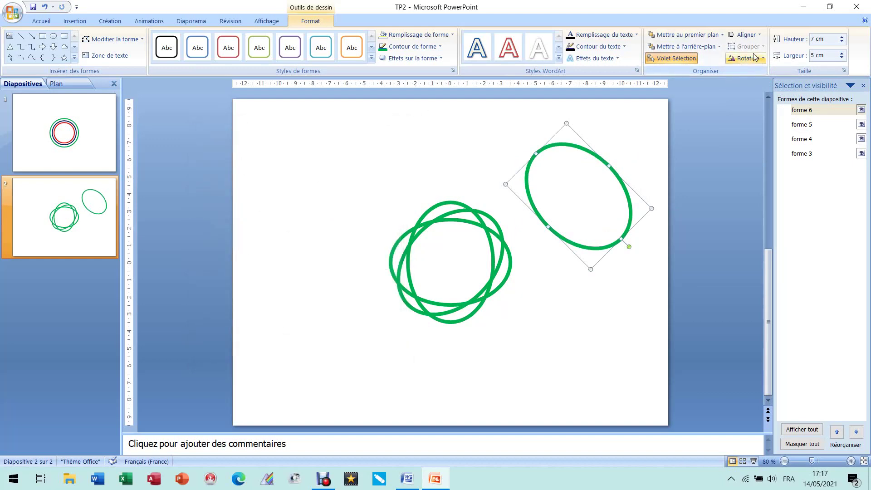
Distribute forme 6 horizontally and vertically on slide 2
{"action": "left_click", "coordinate": [748, 34]}
{"action": "left_click", "coordinate": [772, 123]}
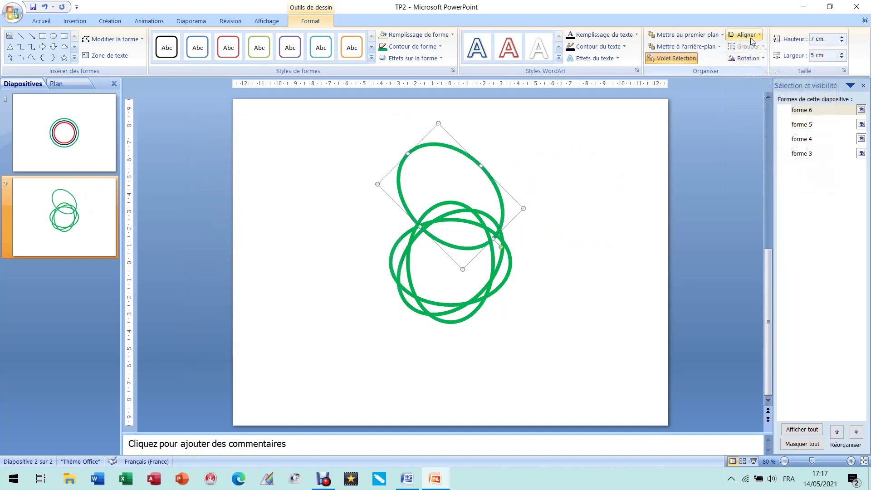
{"action": "left_click", "coordinate": [751, 40]}
{"action": "left_click", "coordinate": [761, 138]}
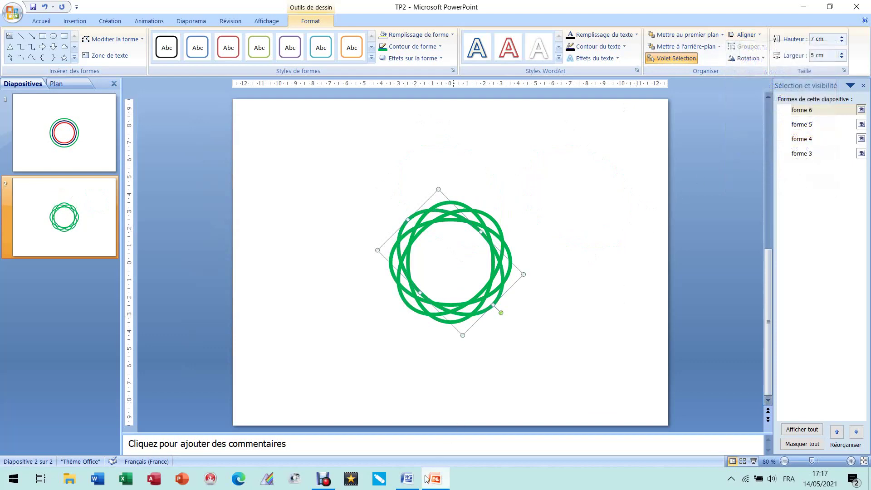
Read instructions 35 to 41 in the TP2 Word document and return to PowerPoint
{"action": "left_click", "coordinate": [407, 479]}
{"action": "scroll", "coordinate": [375, 370], "scroll_direction": "down", "scroll_amount": 2}
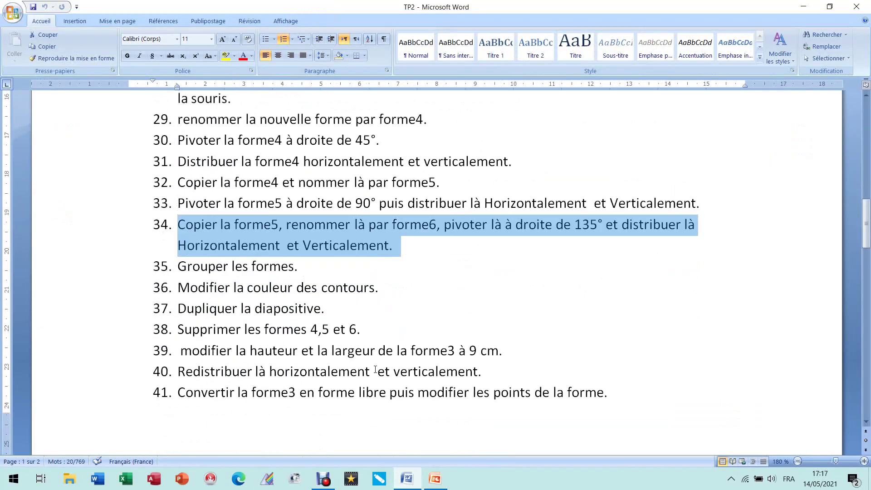
{"action": "scroll", "coordinate": [376, 370], "scroll_direction": "down", "scroll_amount": 1}
{"action": "left_click", "coordinate": [434, 479]}
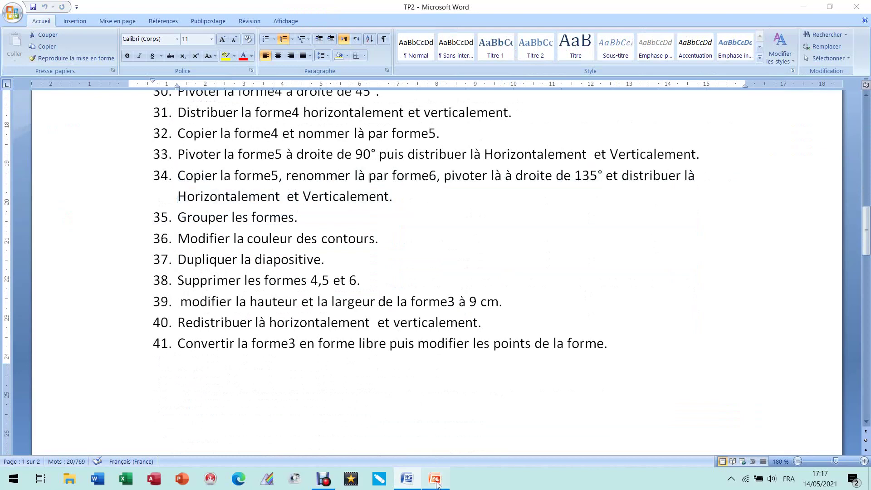
{"action": "left_click", "coordinate": [508, 353]}
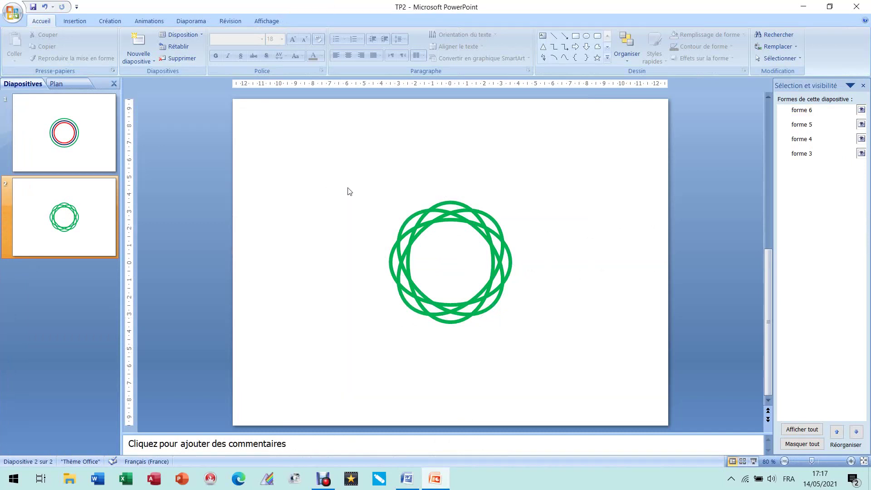
{"action": "left_click_drag", "start_coordinate": [333, 172], "coordinate": [565, 374]}
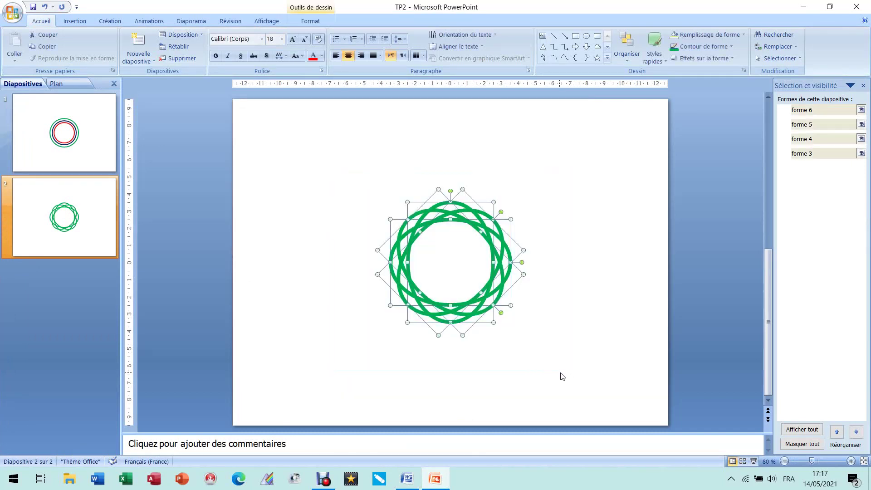
{"action": "left_click", "coordinate": [563, 376]}
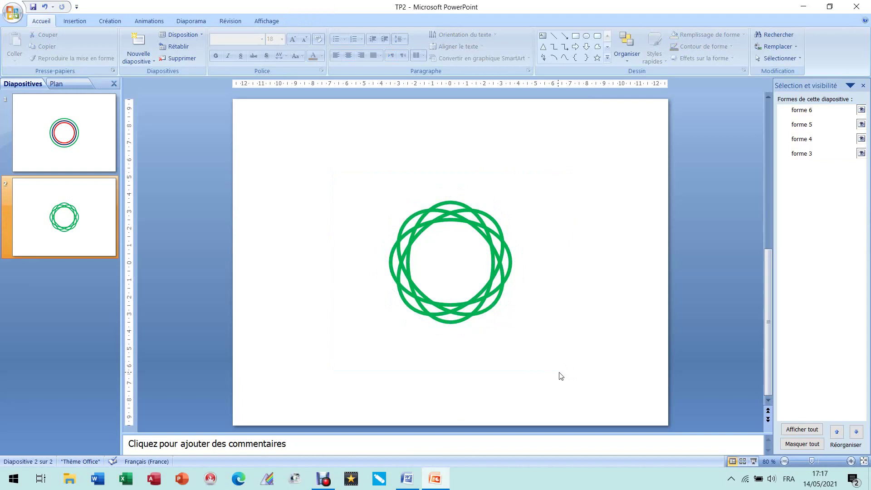
{"action": "left_click_drag", "start_coordinate": [338, 176], "coordinate": [567, 349]}
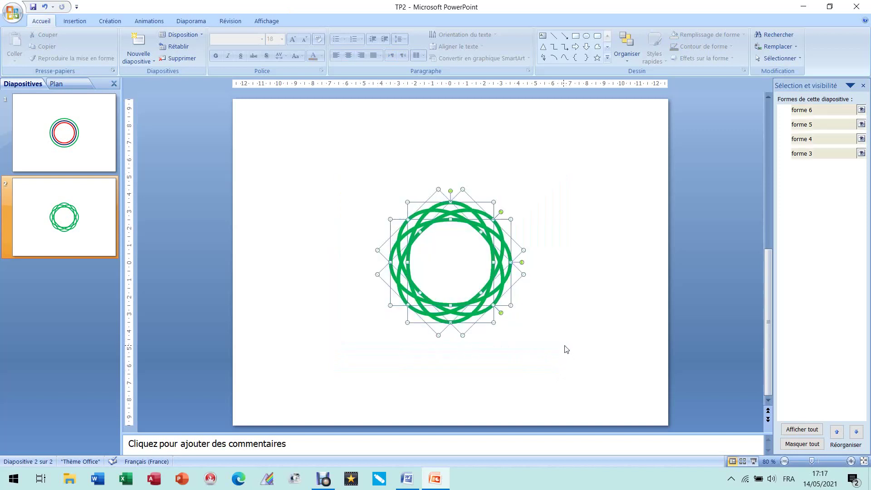
{"action": "left_click", "coordinate": [566, 350]}
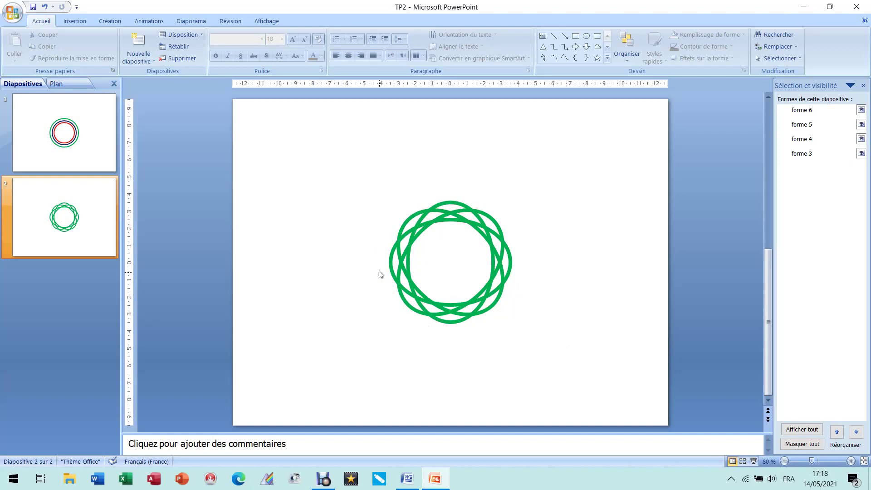
{"action": "left_click_drag", "start_coordinate": [337, 176], "coordinate": [562, 352]}
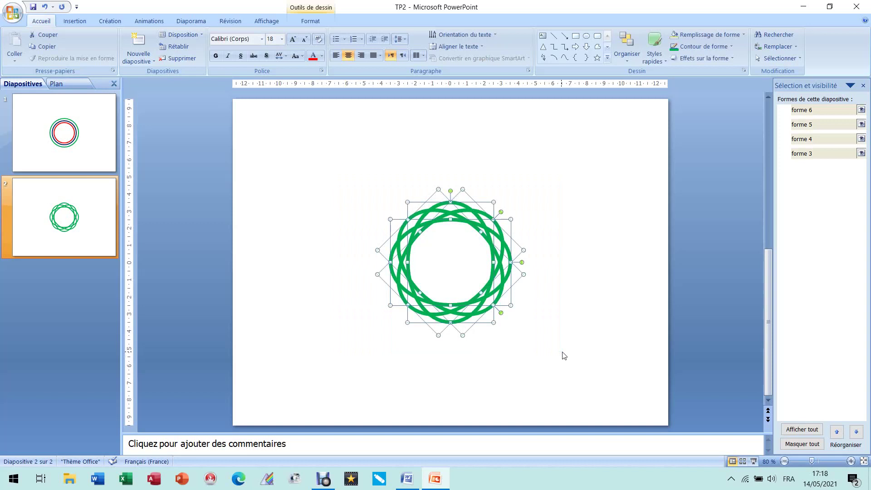
{"action": "left_click", "coordinate": [563, 352]}
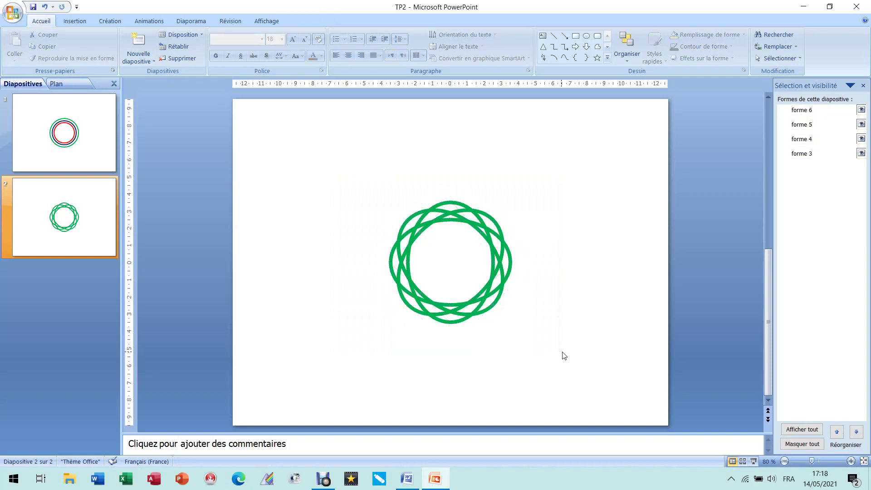
Highlight instruction 35, "Grouper les formes", in the TP2 Word document and return to PowerPoint
{"action": "left_click", "coordinate": [409, 478]}
{"action": "left_click", "coordinate": [178, 217]}
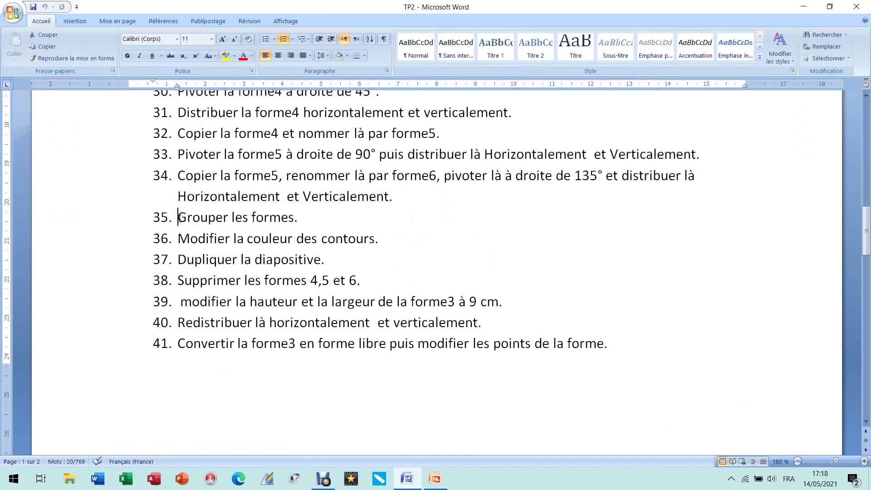
{"action": "left_click_drag", "start_coordinate": [179, 217], "coordinate": [309, 223]}
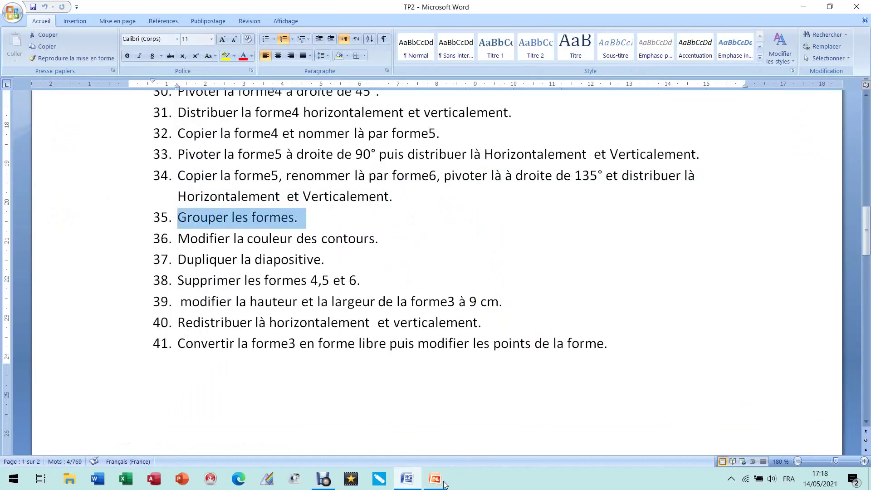
{"action": "left_click", "coordinate": [435, 479]}
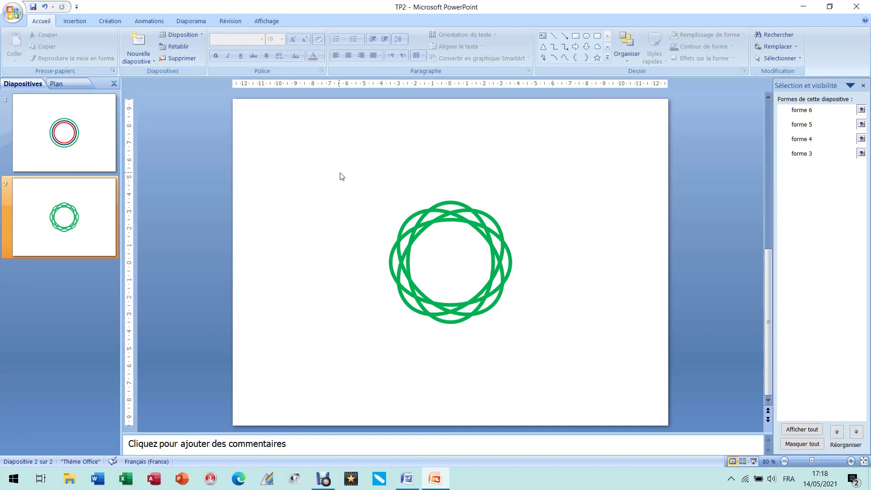
Group forme 3, forme 4, forme 5 and forme 6 on slide 2 into one object
{"action": "left_click_drag", "start_coordinate": [340, 172], "coordinate": [543, 345]}
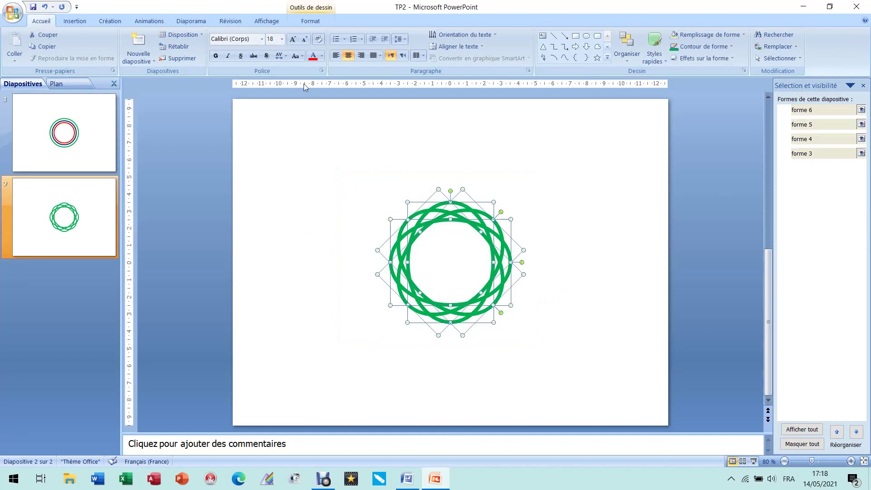
{"action": "left_click", "coordinate": [311, 21]}
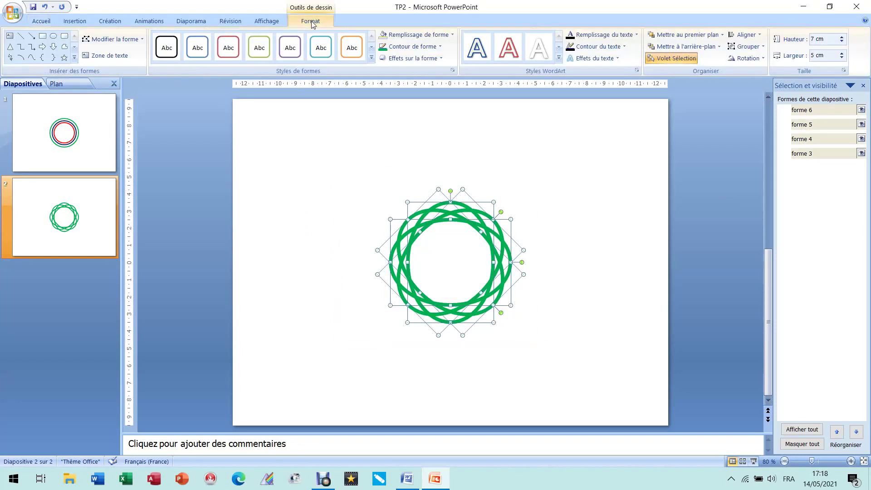
{"action": "left_click", "coordinate": [757, 47]}
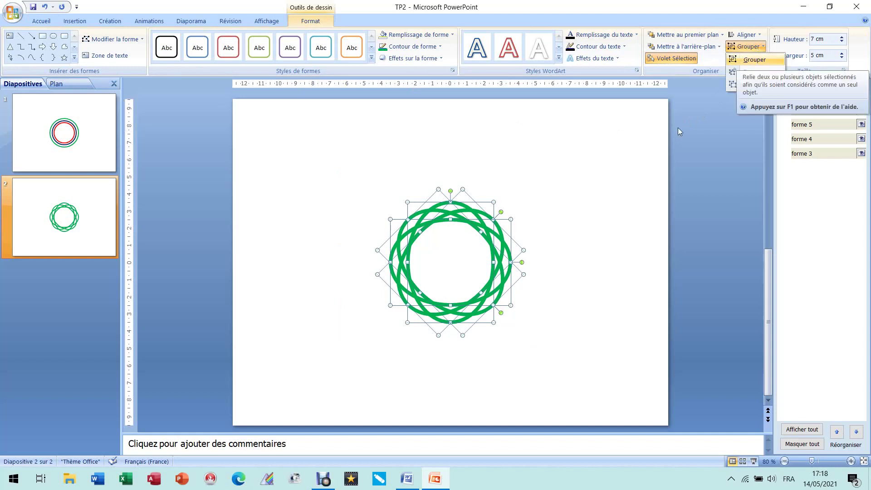
{"action": "right_click", "coordinate": [501, 235]}
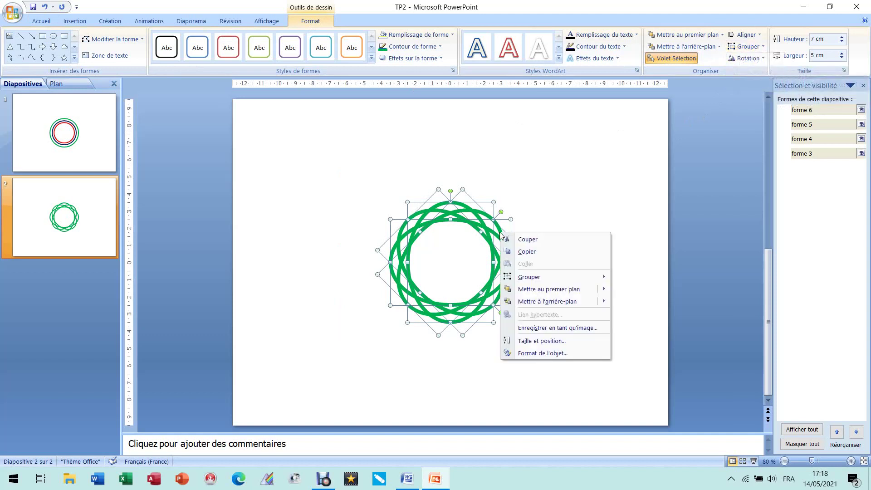
{"action": "mouse_move", "coordinate": [554, 277]}
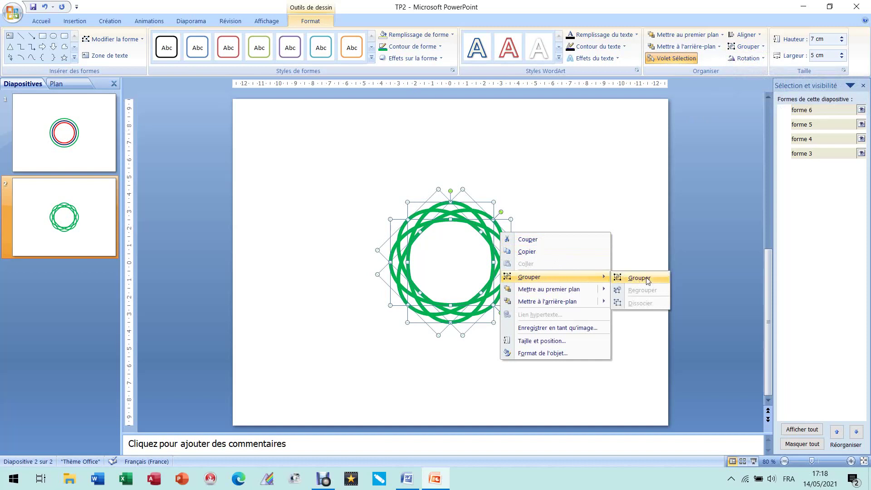
{"action": "left_click", "coordinate": [606, 191]}
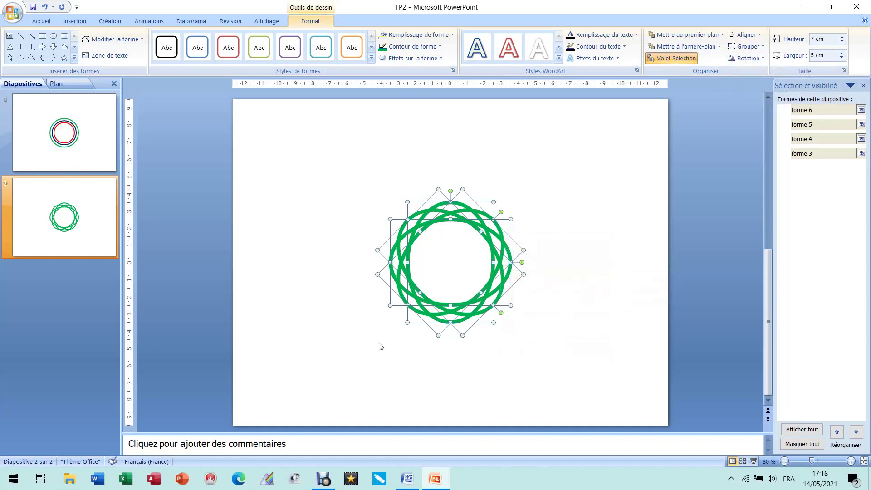
{"action": "left_click", "coordinate": [749, 47]}
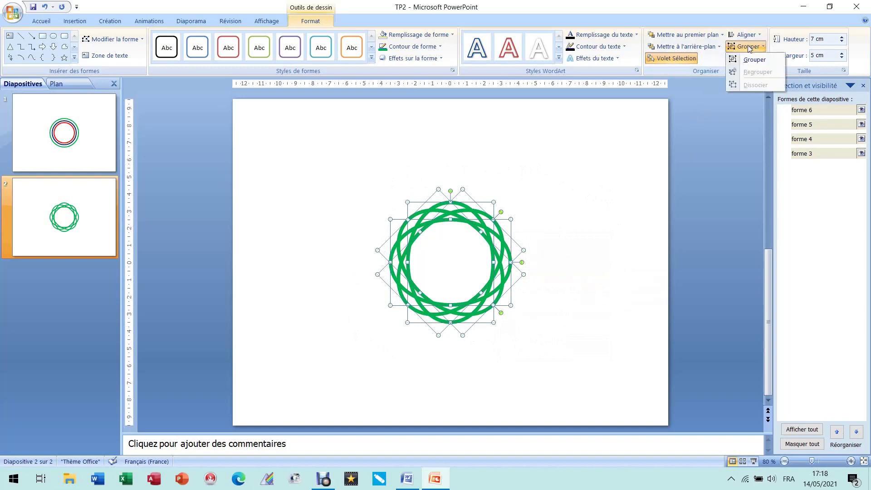
{"action": "left_click", "coordinate": [754, 59]}
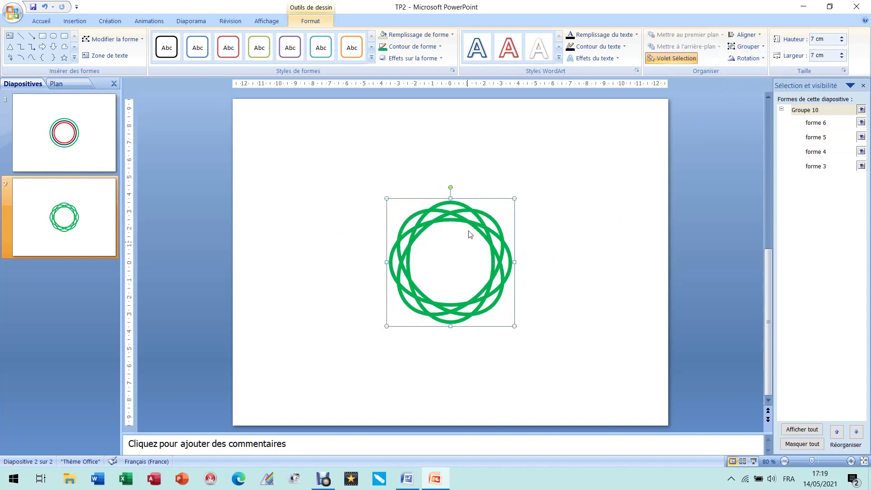
{"action": "left_click", "coordinate": [588, 267]}
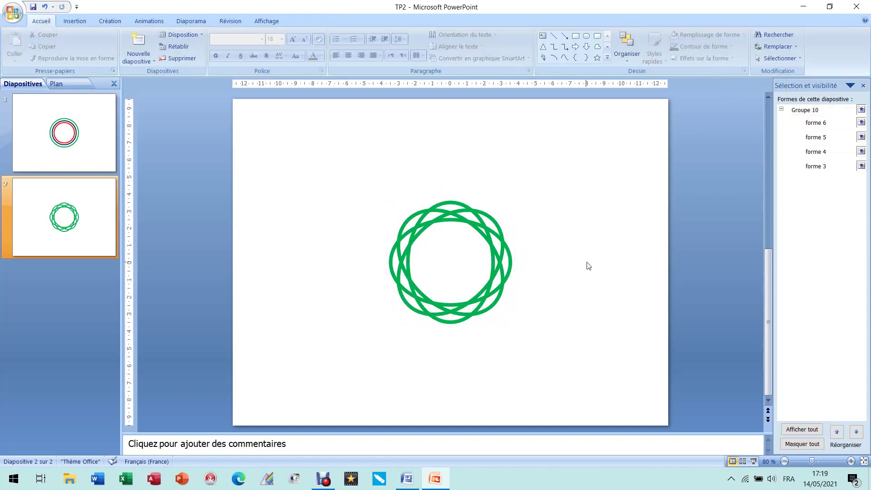
Select the group of shapes on slide 2 and open its name for editing
{"action": "left_click", "coordinate": [486, 239]}
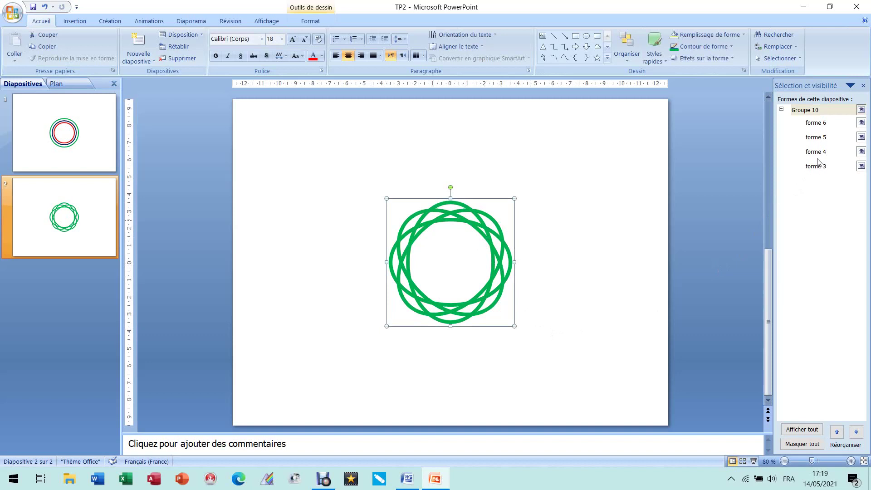
{"action": "left_click", "coordinate": [821, 114]}
{"action": "left_click", "coordinate": [821, 114]}
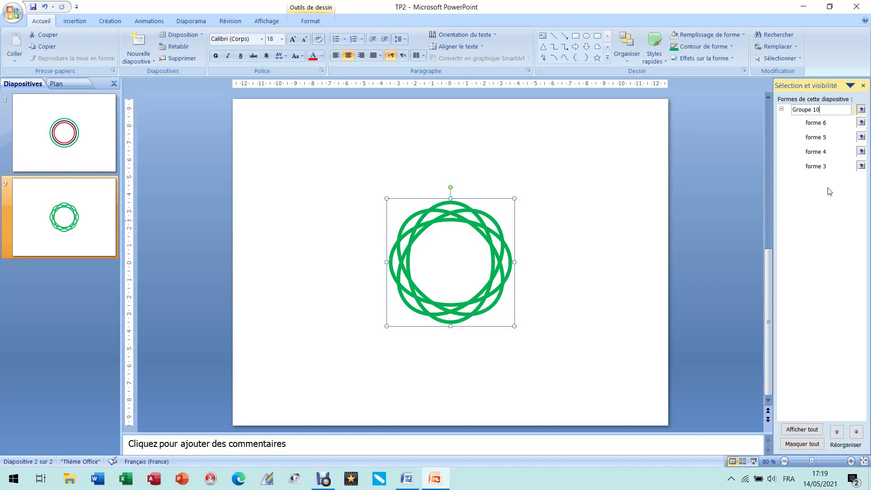
{"action": "key", "text": "Return"}
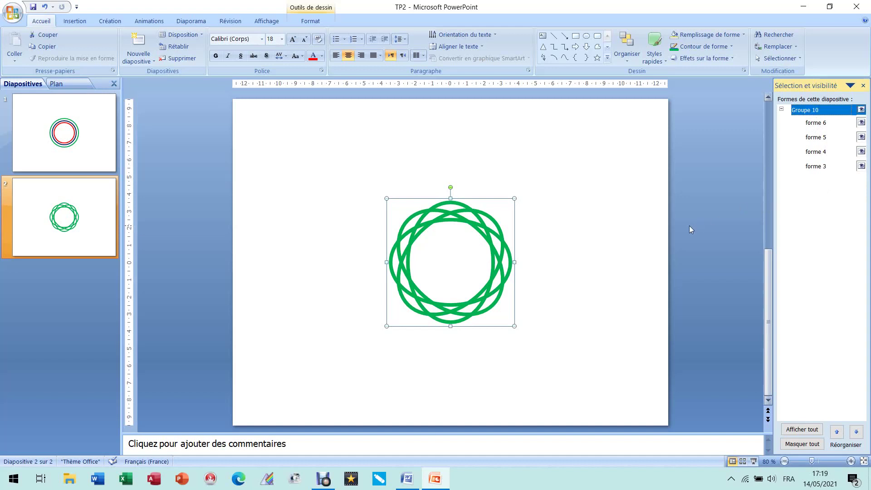
Check how forme 4 can be selected individually inside the group on slide 2, compared with selecting the whole group
{"action": "left_click", "coordinate": [501, 231]}
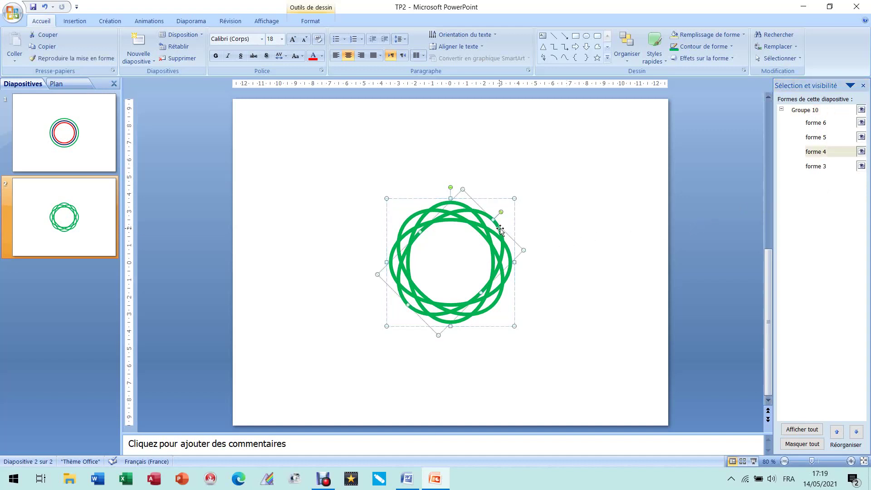
{"action": "left_click", "coordinate": [556, 243]}
{"action": "left_click_drag", "start_coordinate": [355, 182], "coordinate": [570, 354]}
{"action": "left_click", "coordinate": [537, 287]}
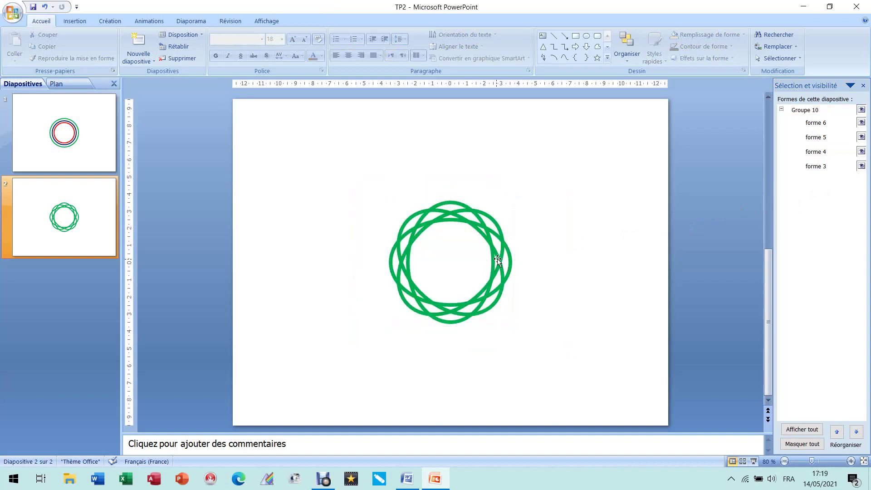
{"action": "left_click", "coordinate": [497, 259]}
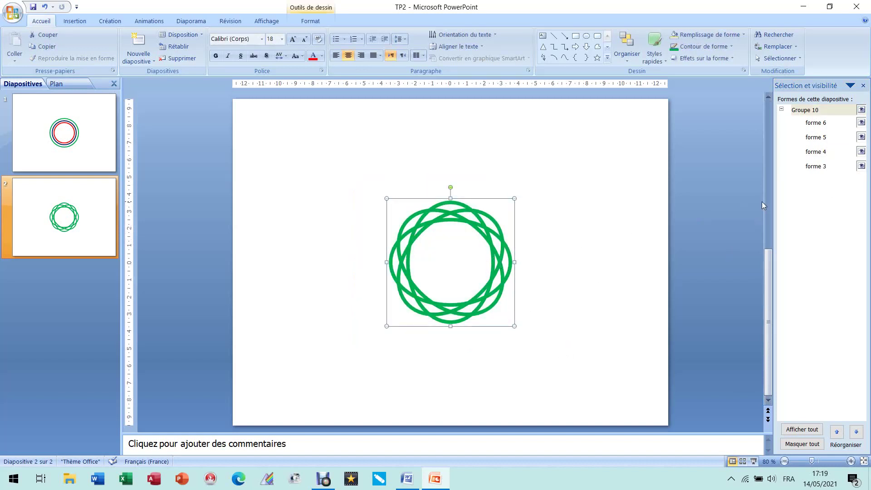
{"action": "left_click", "coordinate": [494, 224]}
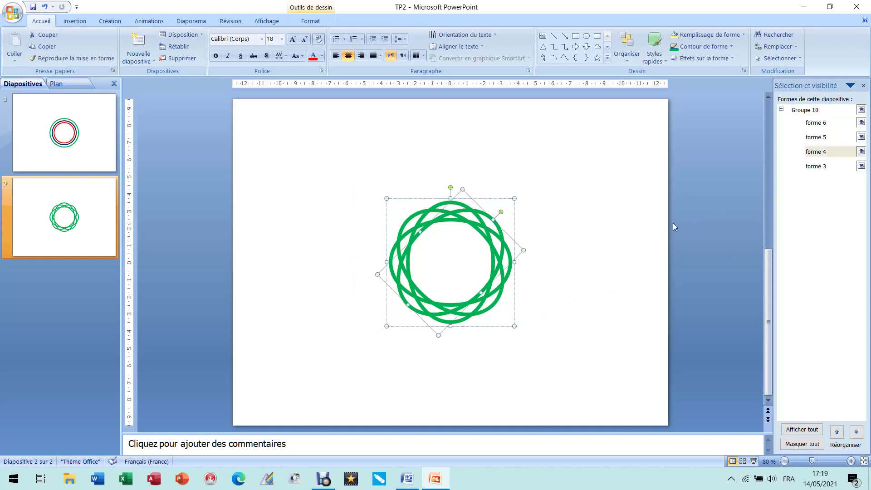
{"action": "left_click", "coordinate": [496, 302]}
{"action": "left_click", "coordinate": [428, 232]}
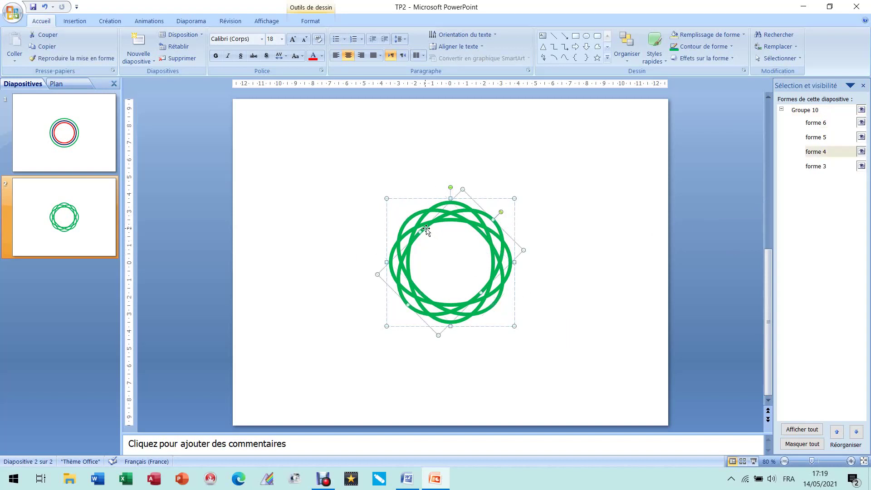
{"action": "left_click", "coordinate": [581, 246]}
{"action": "left_click", "coordinate": [476, 224]}
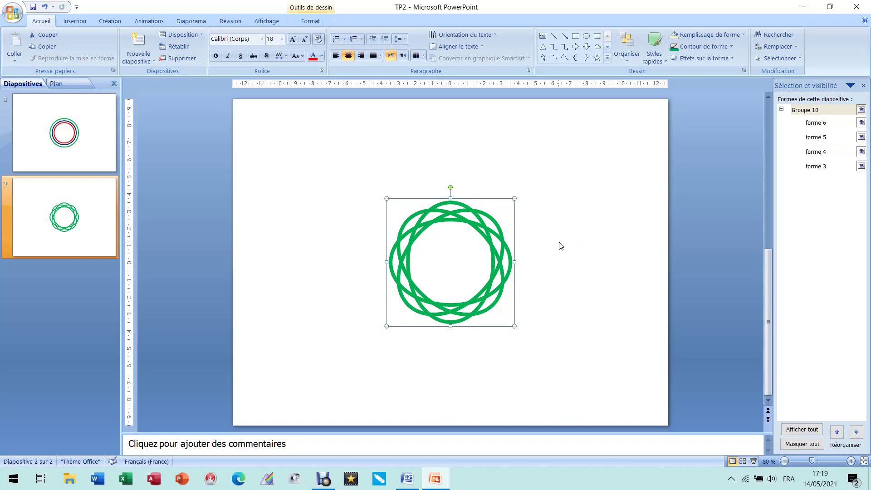
Highlight instruction 36, "Modifier la couleur des contours", in the TP2 Word document and return to PowerPoint
{"action": "left_click", "coordinate": [408, 478]}
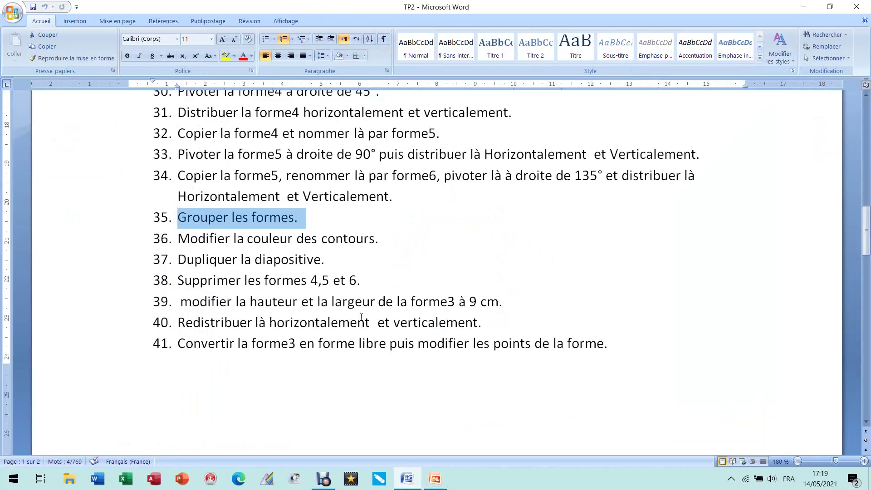
{"action": "left_click_drag", "start_coordinate": [181, 239], "coordinate": [386, 241]}
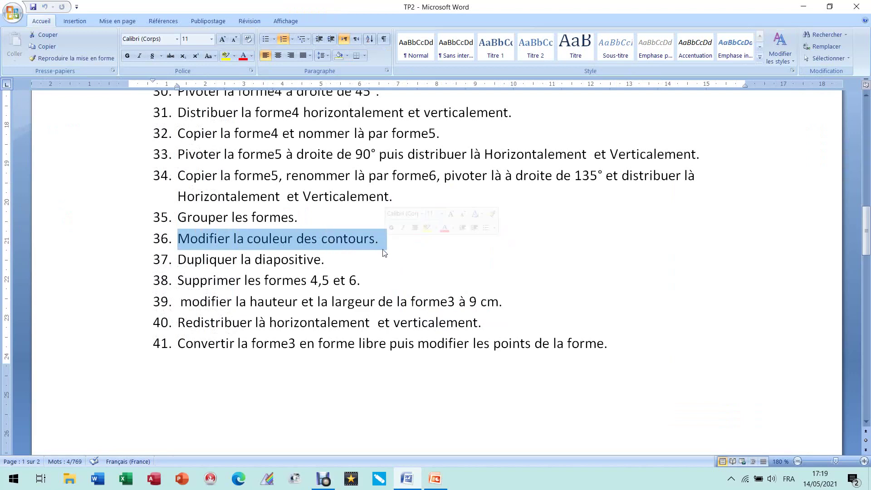
{"action": "left_click", "coordinate": [435, 479]}
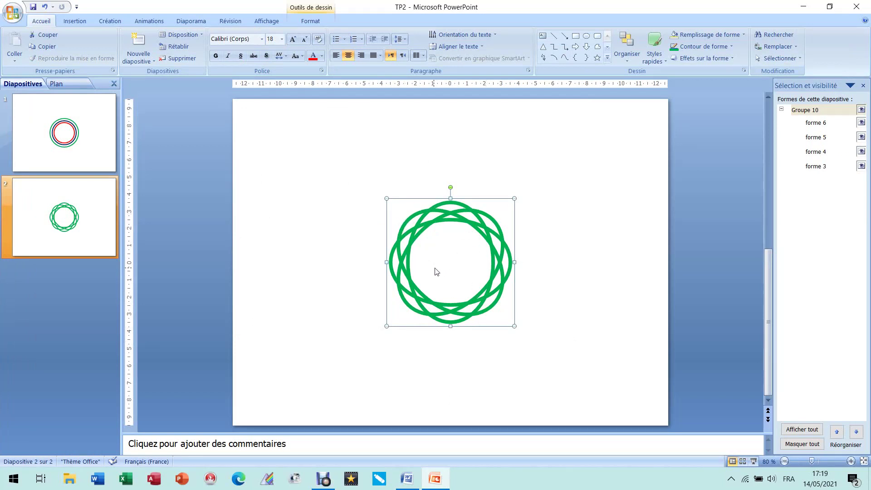
Open the outline colour choices for the grouped shapes on slide 2
{"action": "left_click", "coordinate": [312, 22]}
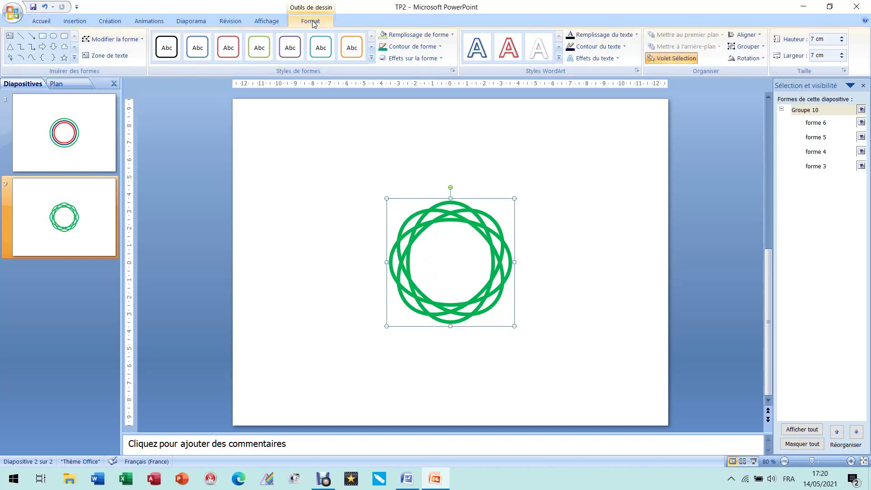
{"action": "left_click", "coordinate": [434, 47]}
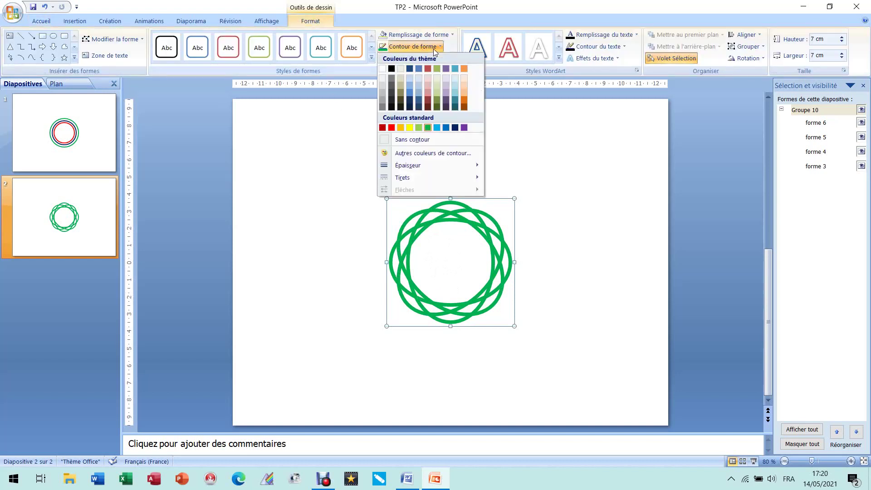
Set the outline color of the grouped shapes on slide 2 to the standard purple
{"action": "left_click", "coordinate": [464, 127]}
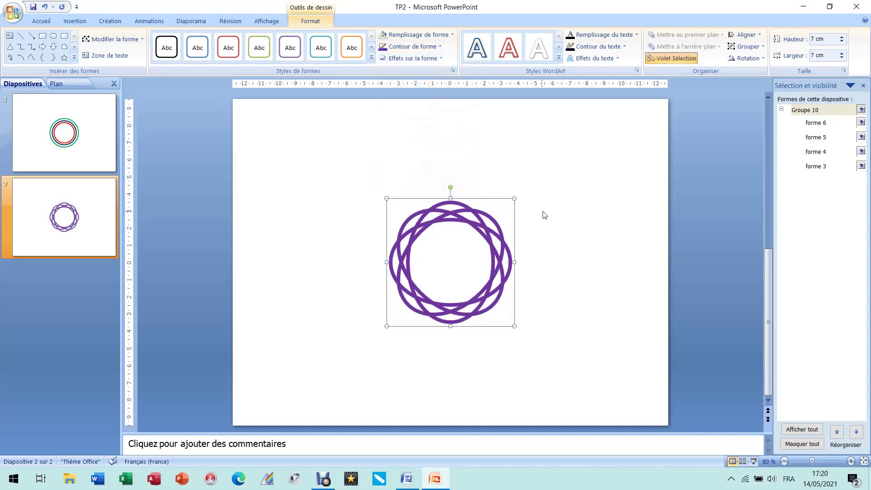
{"action": "left_click", "coordinate": [544, 217]}
Switch to the Word exercise sheet to highlight instruction 37, and duplicate slide 2 back in PowerPoint
{"action": "left_click", "coordinate": [414, 481]}
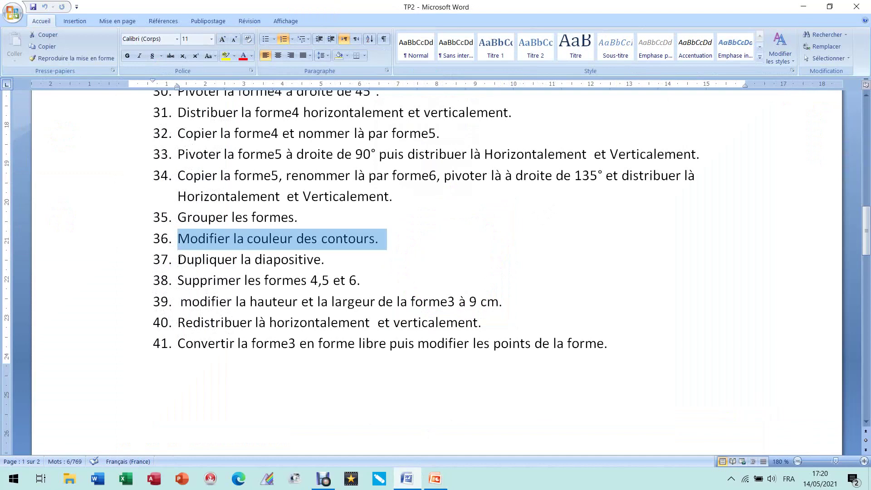
{"action": "left_click_drag", "start_coordinate": [181, 262], "coordinate": [334, 263]}
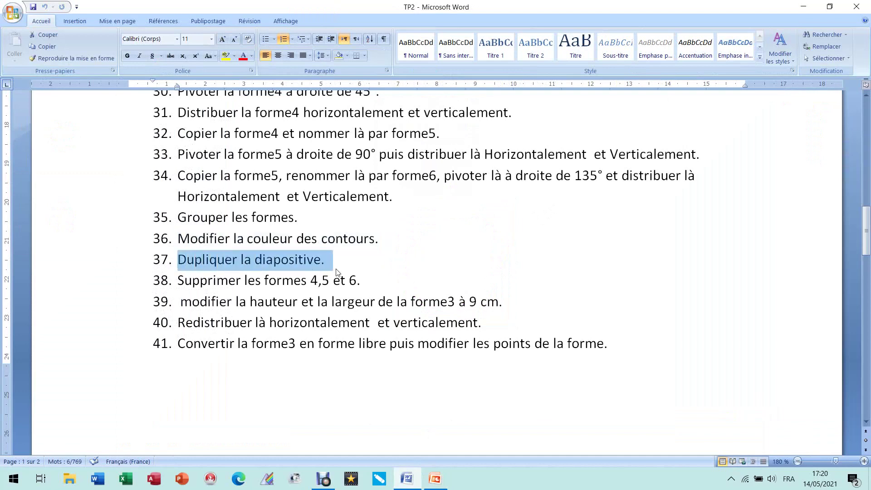
{"action": "left_click", "coordinate": [433, 478]}
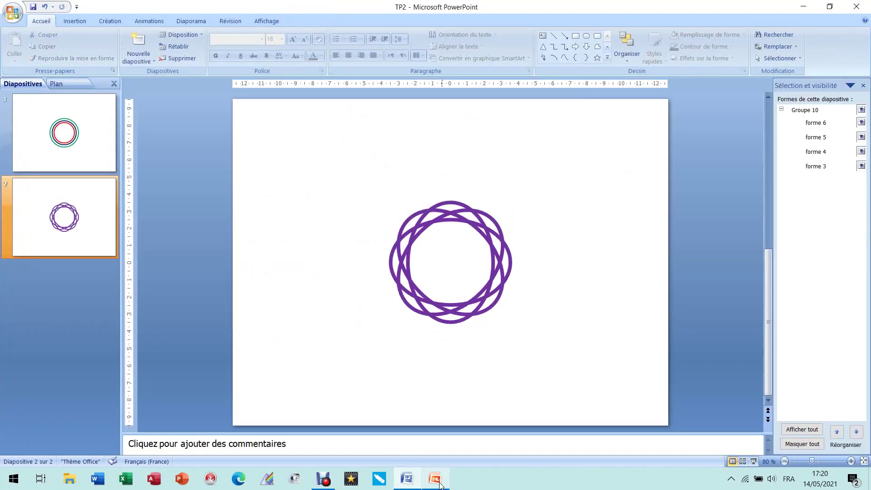
{"action": "left_click", "coordinate": [90, 204]}
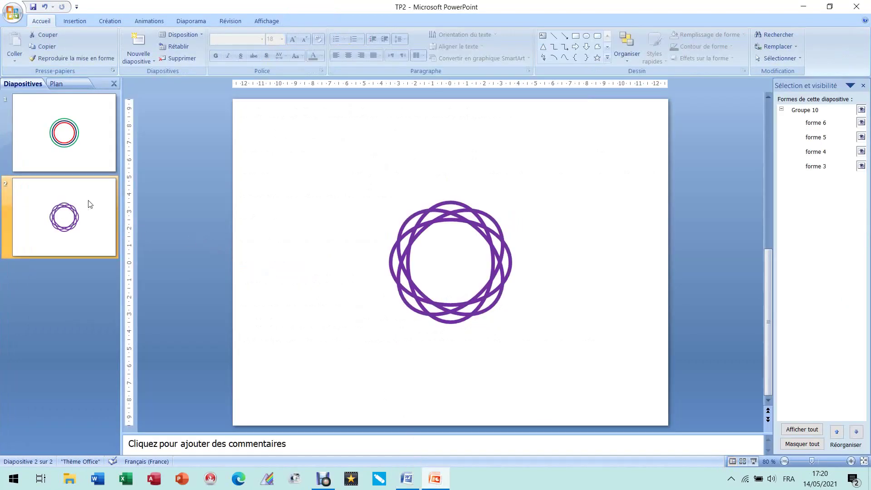
{"action": "right_click", "coordinate": [40, 205]}
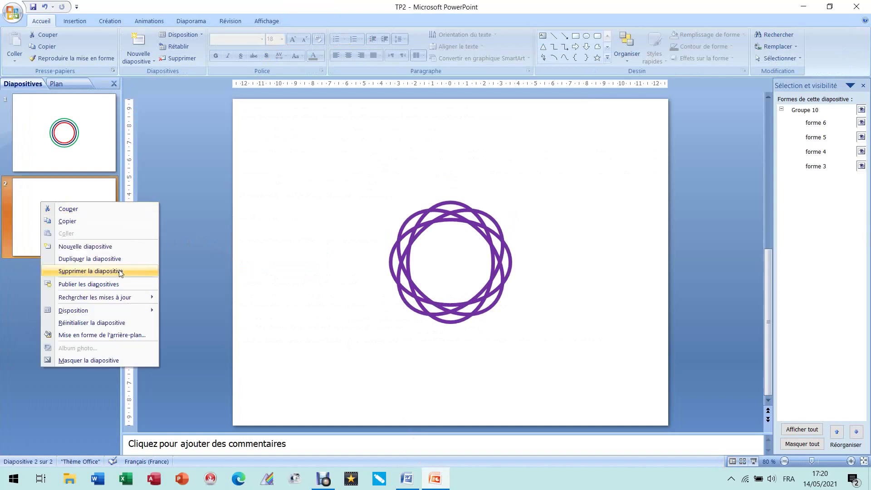
{"action": "left_click", "coordinate": [112, 260]}
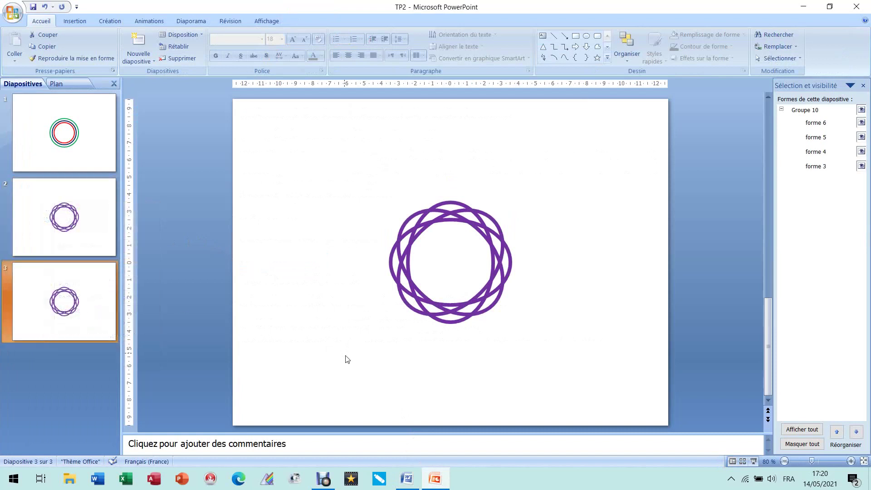
Highlight and read instruction 38 in the Word exercise sheet and return to the PowerPoint presentation
{"action": "left_click", "coordinate": [407, 480]}
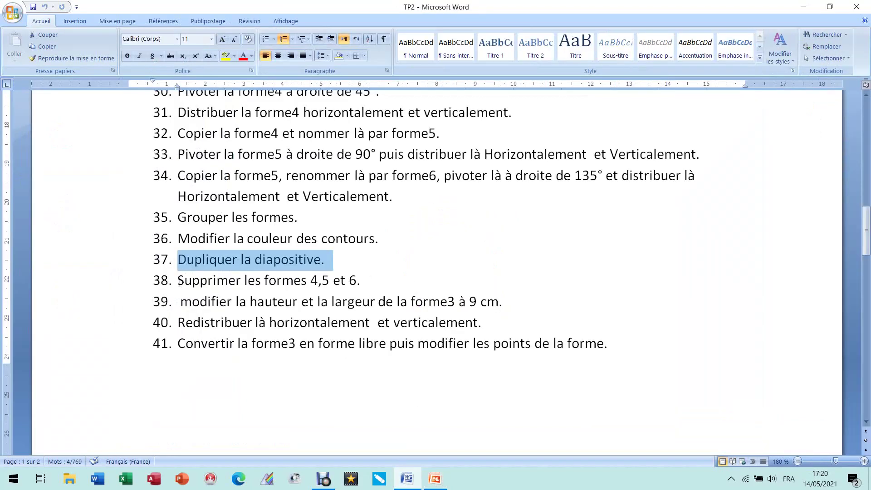
{"action": "left_click_drag", "start_coordinate": [180, 282], "coordinate": [356, 284]}
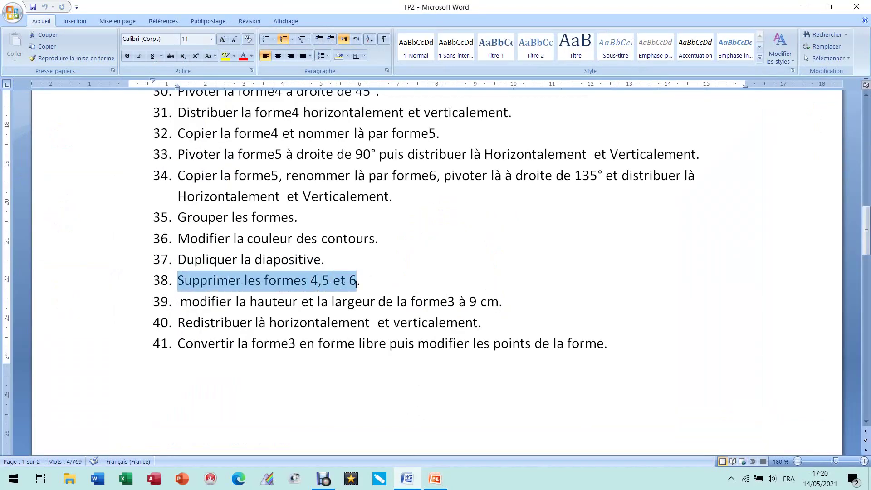
{"action": "left_click", "coordinate": [435, 479]}
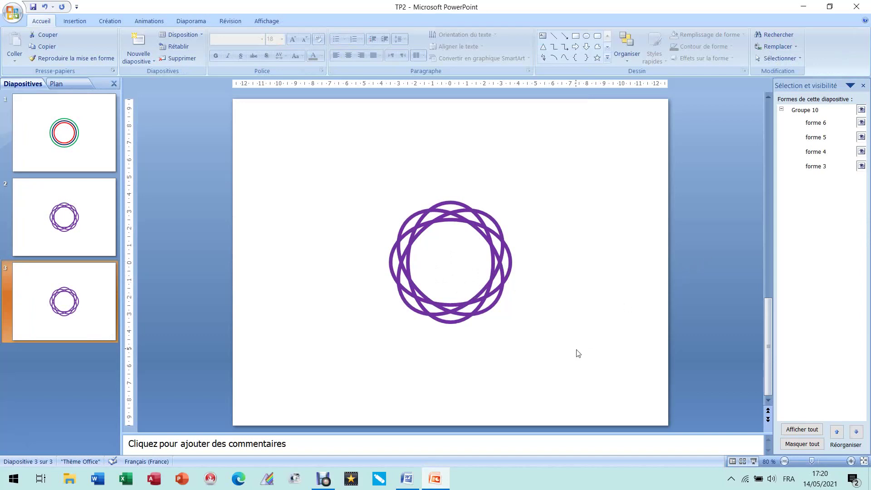
{"action": "left_click", "coordinate": [408, 479]}
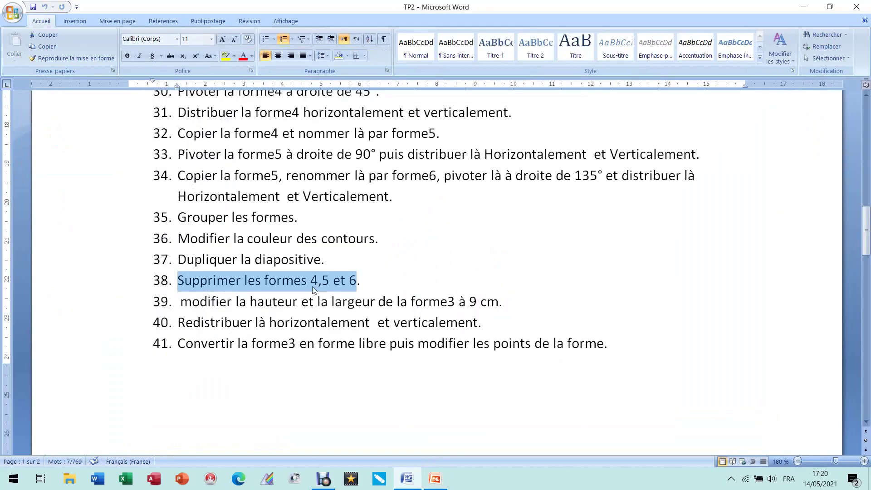
{"action": "left_click", "coordinate": [435, 479]}
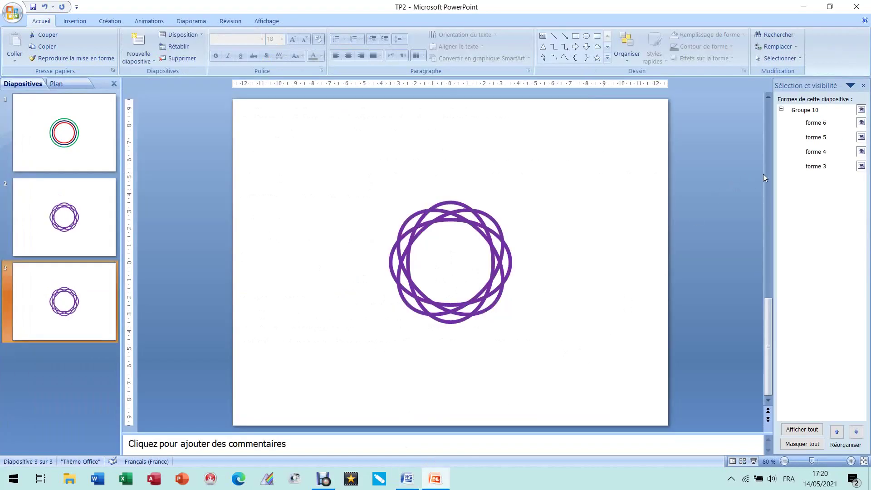
{"action": "left_click", "coordinate": [822, 153]}
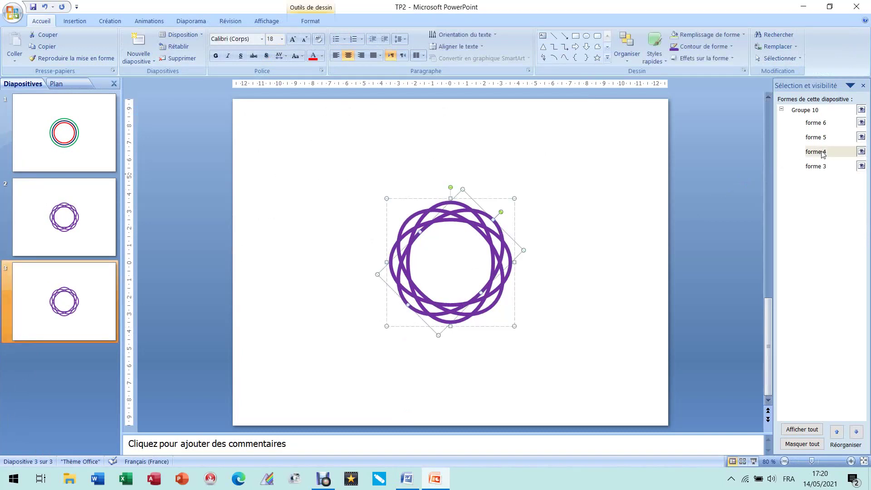
{"action": "key", "text": "Delete"}
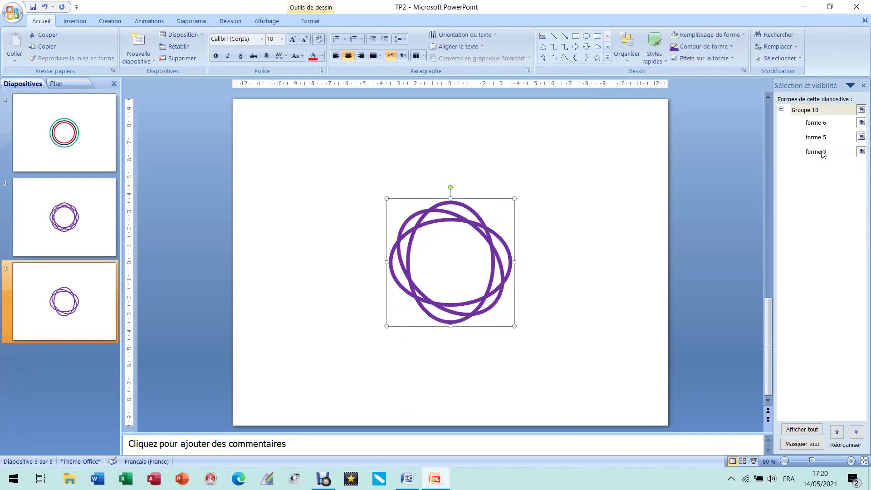
{"action": "left_click", "coordinate": [822, 142]}
{"action": "key", "text": "Delete"}
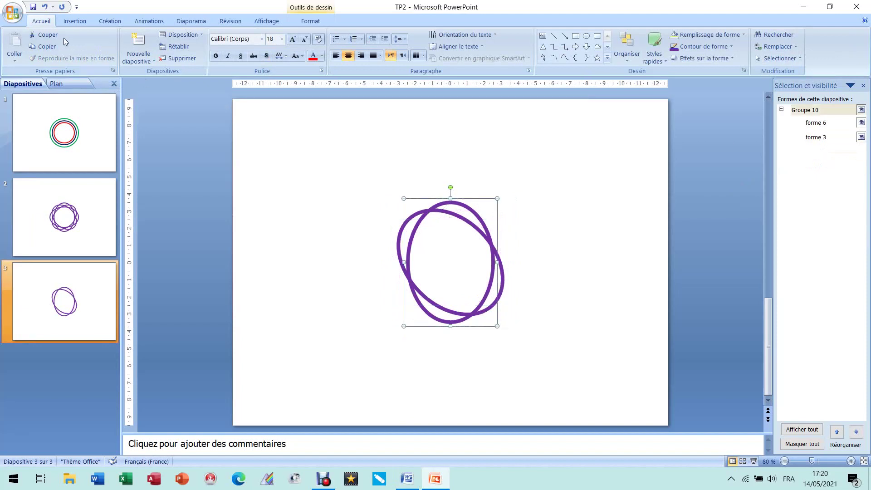
{"action": "left_click", "coordinate": [46, 6]}
{"action": "left_click", "coordinate": [46, 7]}
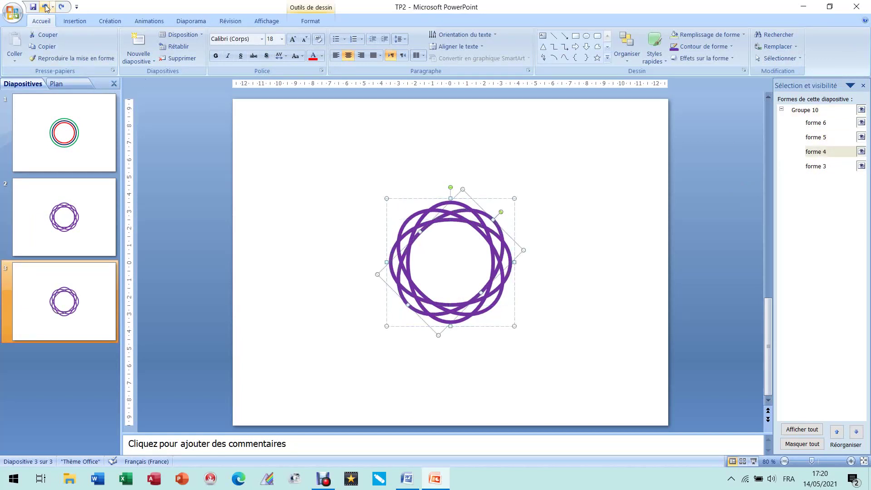
{"action": "left_click", "coordinate": [564, 291]}
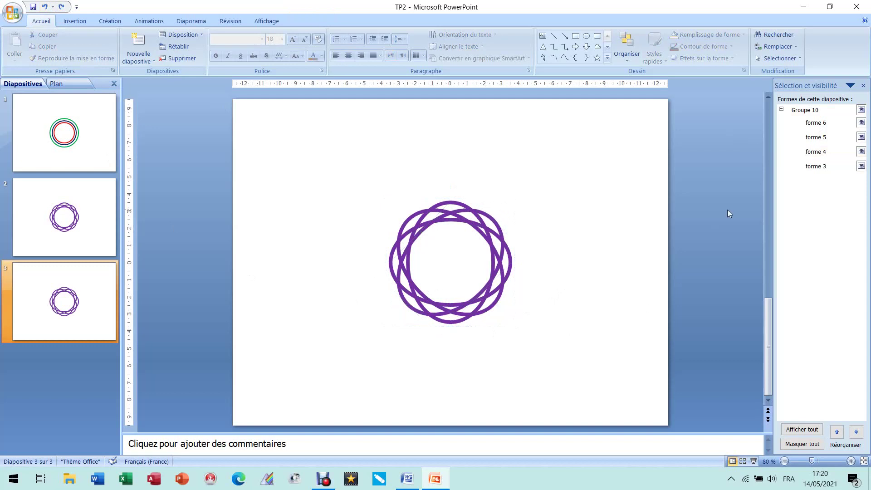
Close the selection pane and reopen it with the grouped shapes on slide 3 selected
{"action": "left_click", "coordinate": [863, 85]}
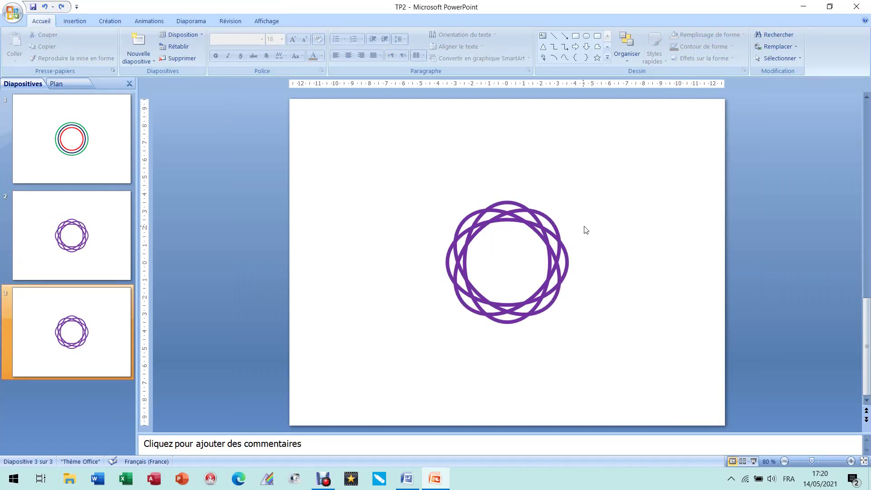
{"action": "left_click", "coordinate": [488, 242]}
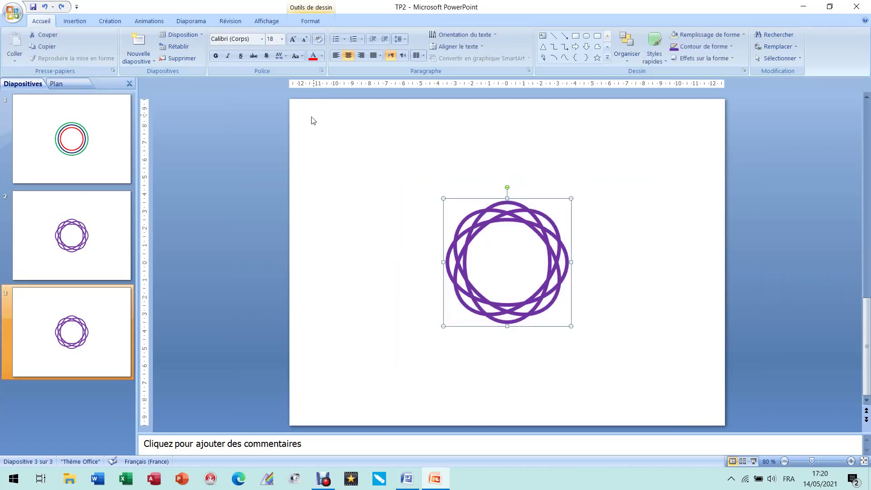
{"action": "left_click", "coordinate": [309, 21]}
{"action": "left_click", "coordinate": [658, 58]}
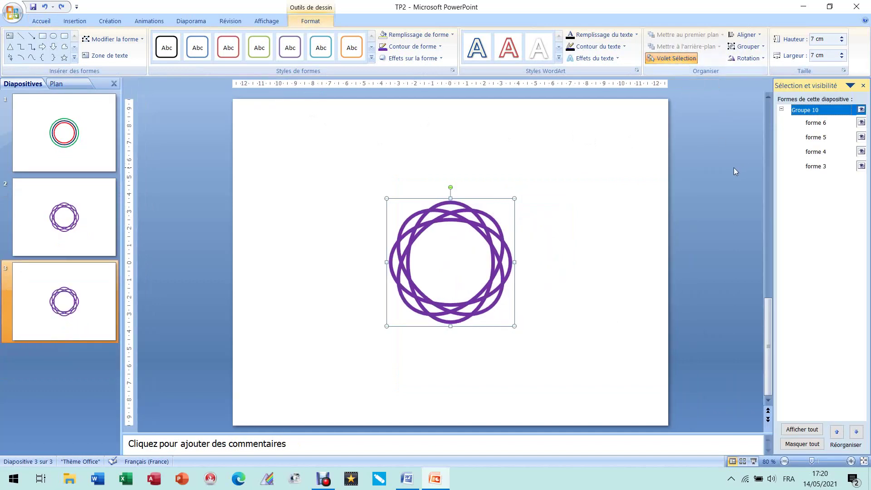
Delete forme 4, forme 5 and forme 6 from the group on slide 3
{"action": "left_click", "coordinate": [817, 152]}
{"action": "key", "text": "Delete"}
{"action": "left_click", "coordinate": [817, 137]}
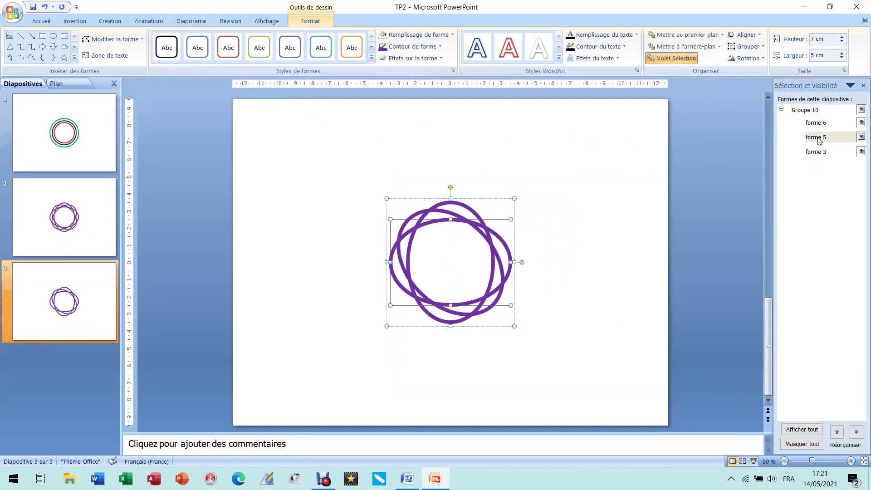
{"action": "key", "text": "Delete"}
{"action": "left_click", "coordinate": [819, 126]}
{"action": "key", "text": "Delete"}
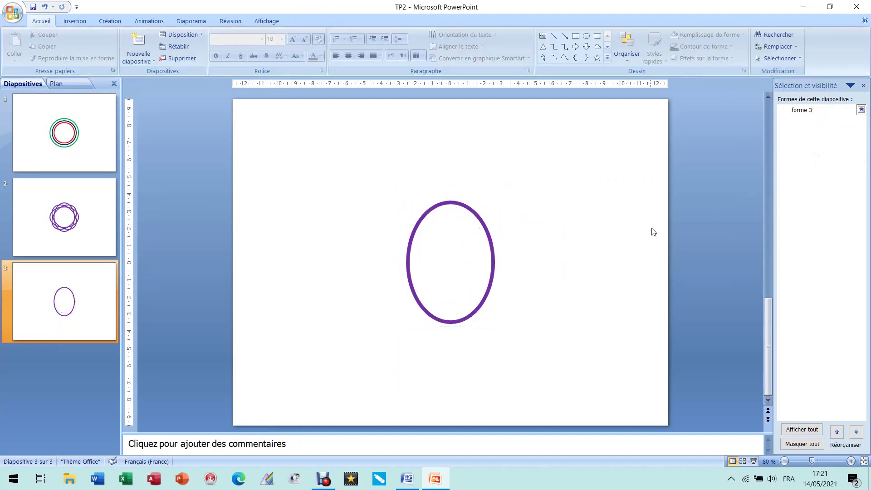
{"action": "left_click", "coordinate": [810, 113]}
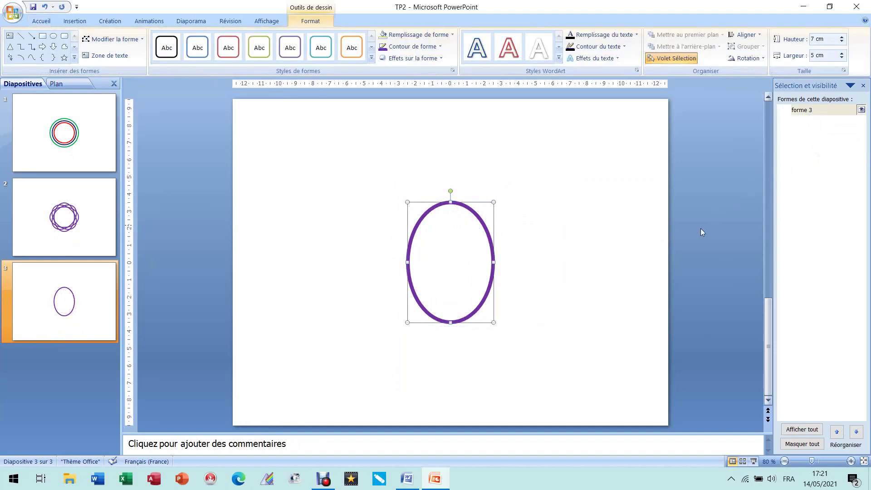
{"action": "left_click", "coordinate": [552, 268]}
Highlight instruction 39 in the Word exercise sheet and set the height and width of forme 3 to 9 cm in PowerPoint
{"action": "left_click", "coordinate": [413, 483]}
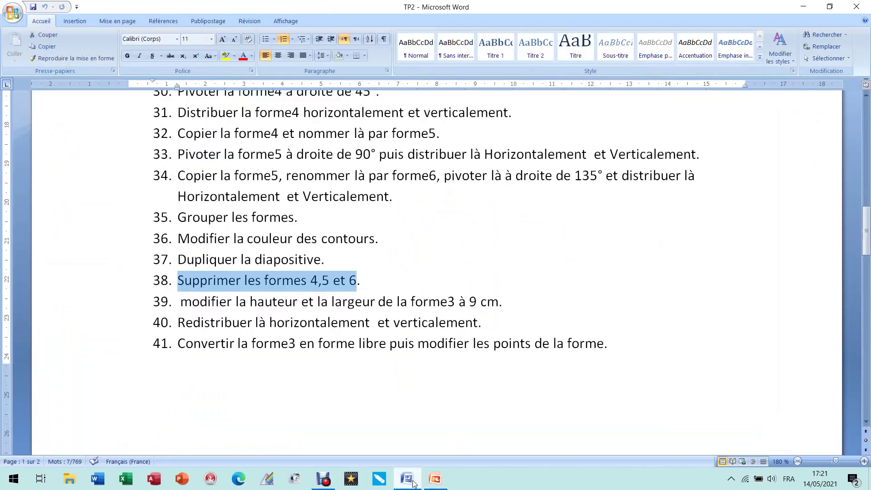
{"action": "left_click_drag", "start_coordinate": [184, 302], "coordinate": [499, 303]}
{"action": "left_click", "coordinate": [435, 478]}
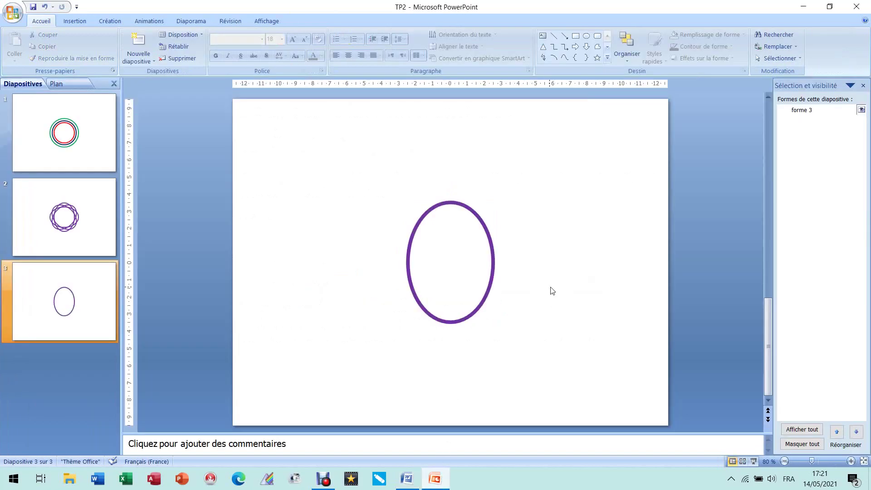
{"action": "left_click", "coordinate": [489, 245]}
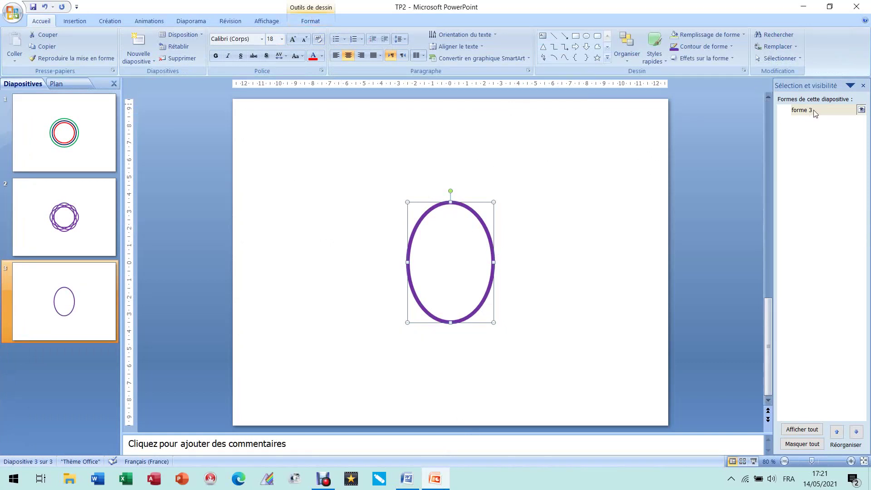
{"action": "left_click", "coordinate": [313, 21]}
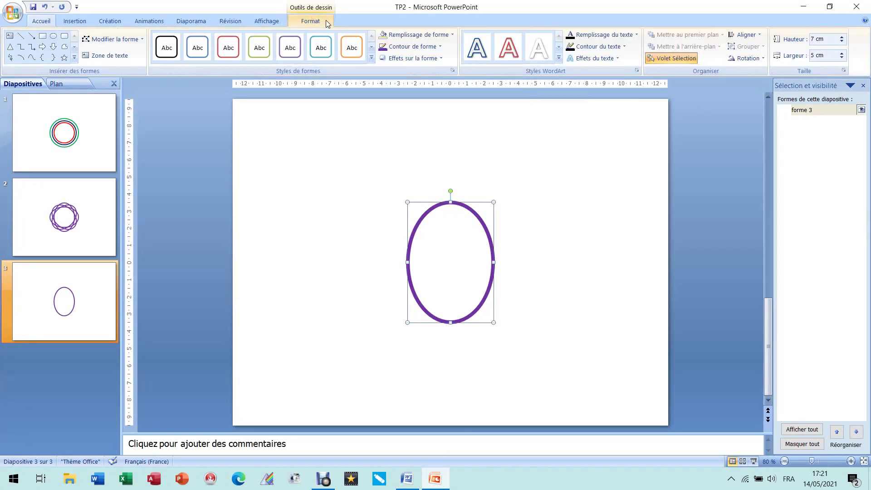
{"action": "left_click", "coordinate": [820, 40]}
{"action": "type", "text": "9"}
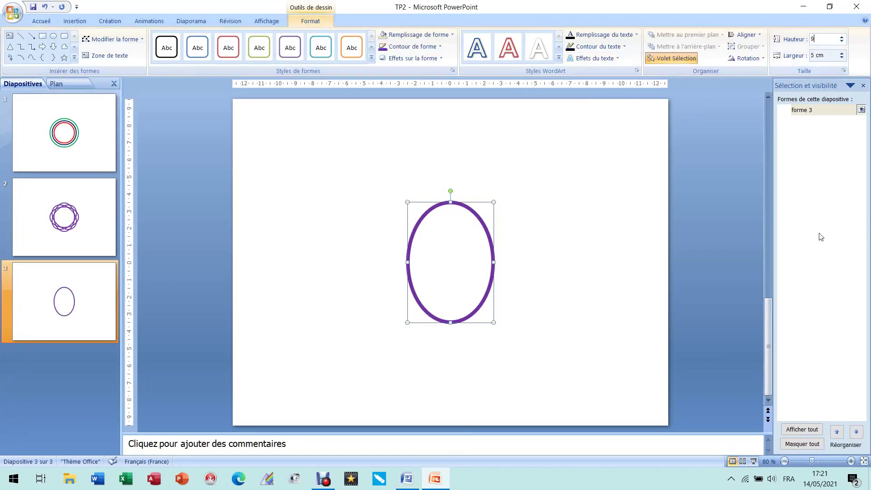
{"action": "key", "text": "Return"}
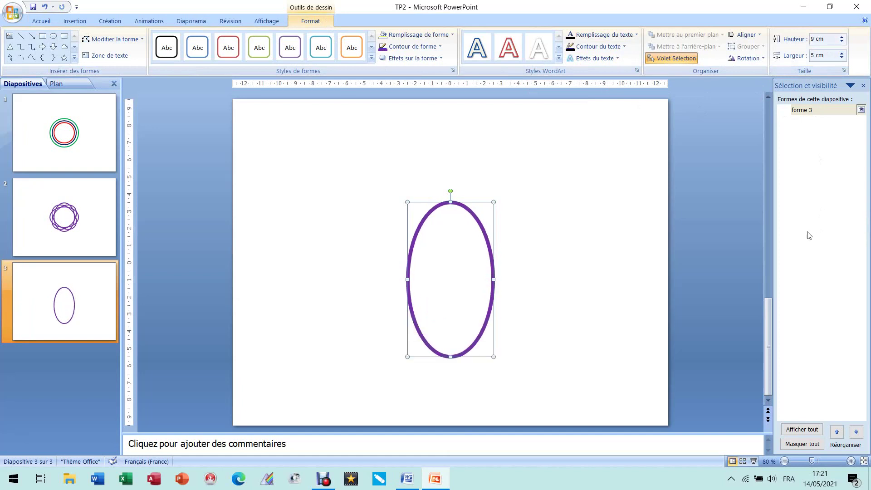
{"action": "left_click", "coordinate": [823, 54]}
{"action": "type", "text": "9"}
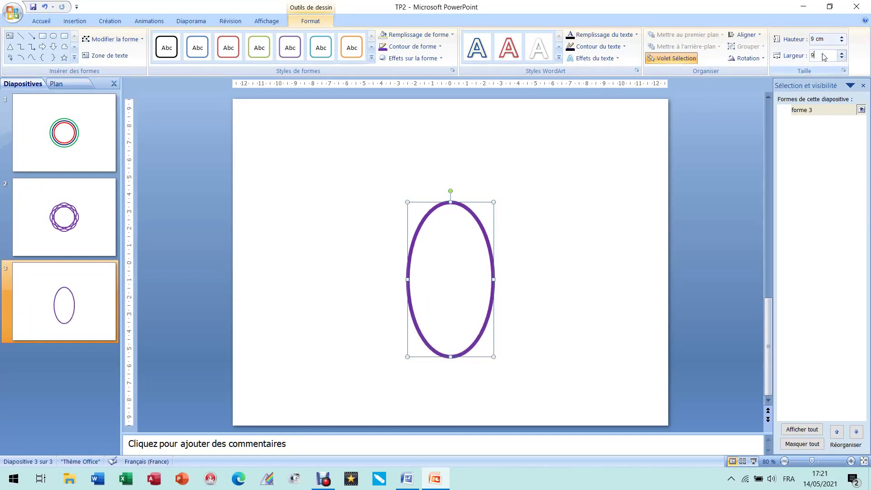
{"action": "key", "text": "Return"}
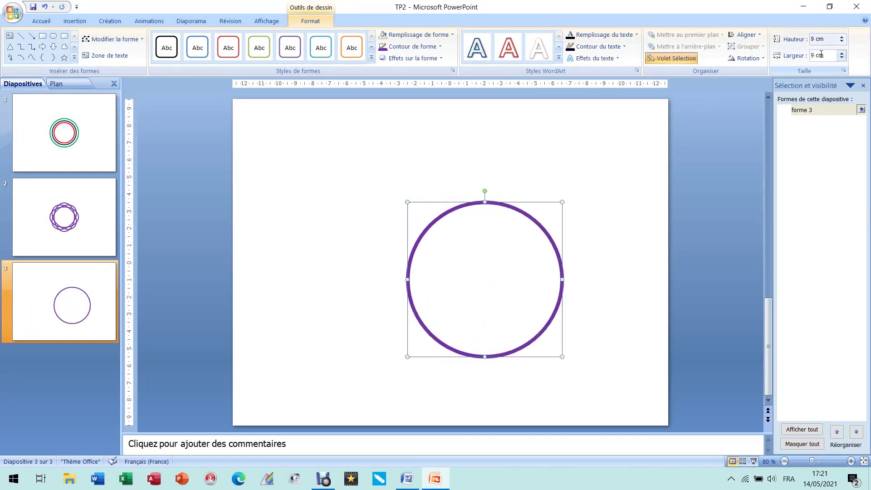
Check instruction 40 in the Word exercise sheet and distribute forme 3 horizontally and vertically on slide 3 in PowerPoint
{"action": "left_click", "coordinate": [407, 479]}
{"action": "right_click", "coordinate": [407, 479]}
{"action": "left_click", "coordinate": [182, 323]}
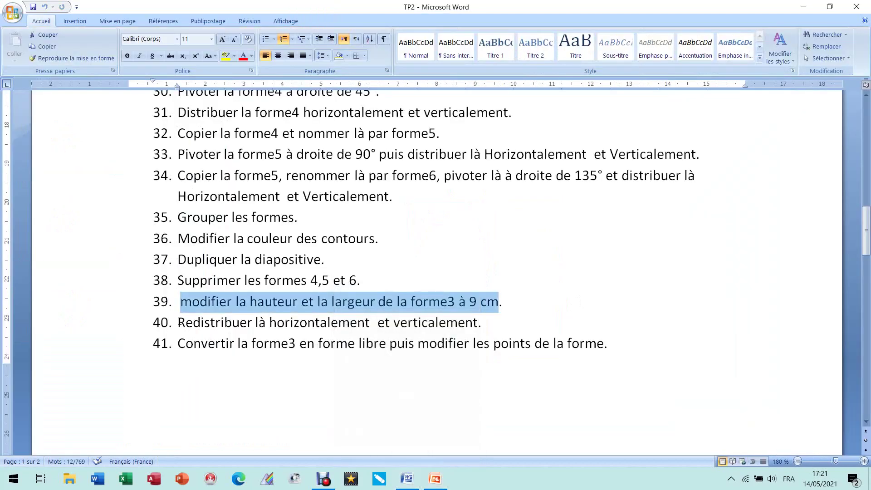
{"action": "left_click", "coordinate": [180, 323]}
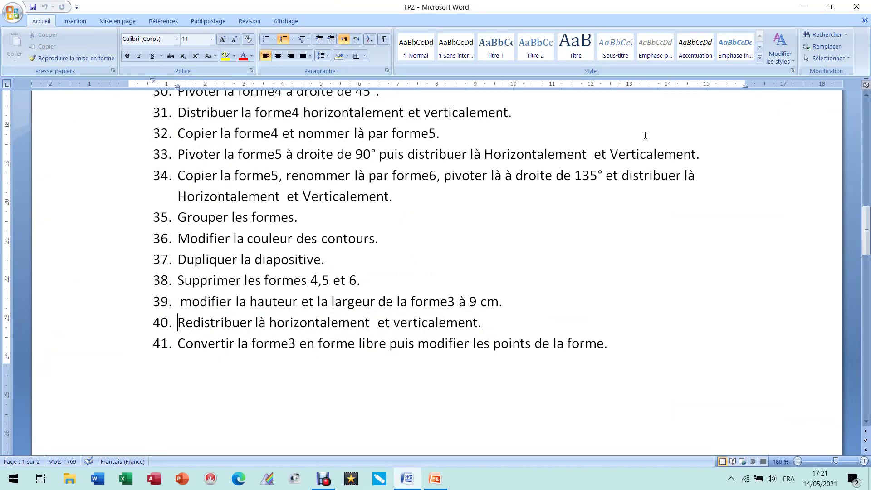
{"action": "left_click", "coordinate": [416, 479]}
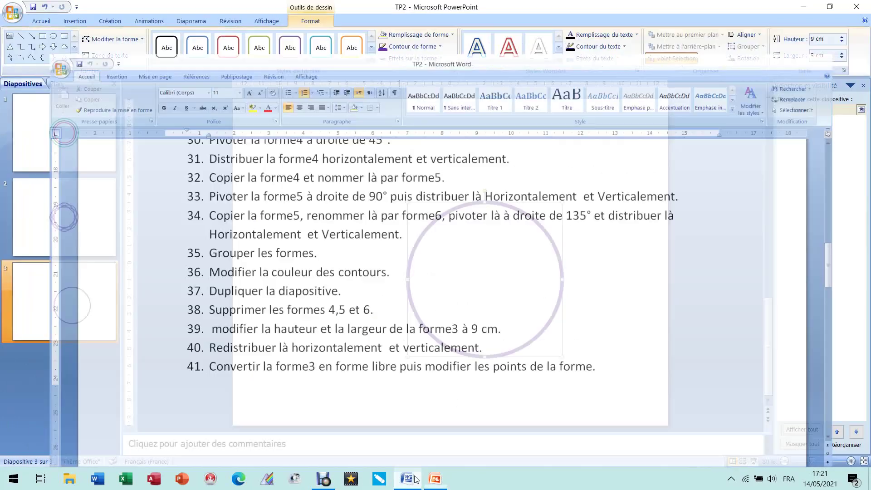
{"action": "left_click", "coordinate": [744, 36]}
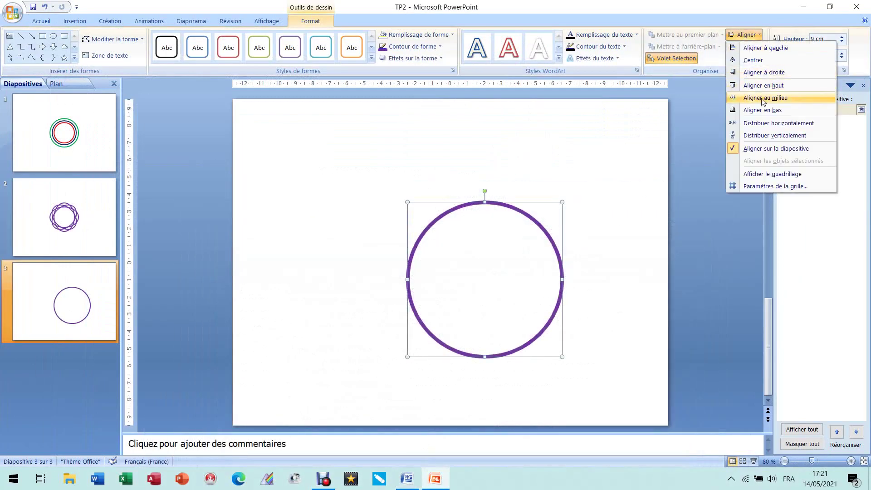
{"action": "left_click", "coordinate": [776, 123]}
{"action": "left_click", "coordinate": [747, 36]}
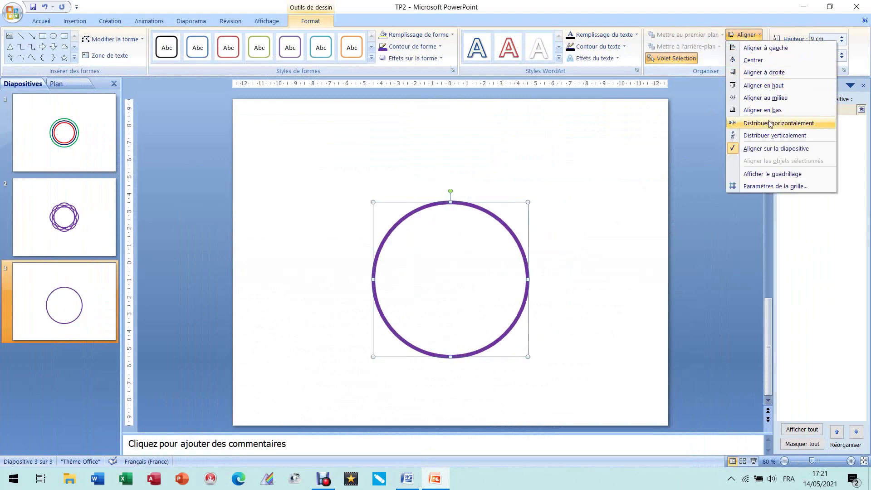
{"action": "left_click", "coordinate": [776, 135]}
Highlight instruction 41 in the Word exercise sheet and return to the PowerPoint presentation
{"action": "left_click", "coordinate": [407, 478]}
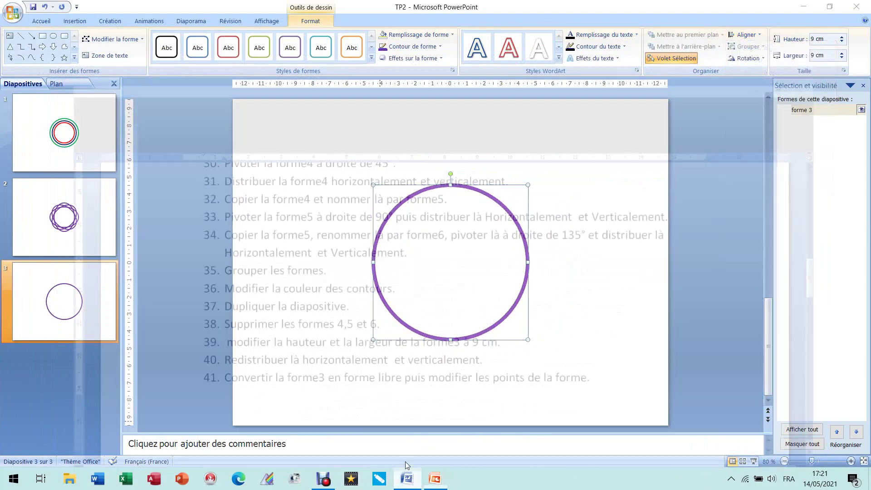
{"action": "left_click_drag", "start_coordinate": [175, 348], "coordinate": [593, 348]}
{"action": "left_click", "coordinate": [436, 477]}
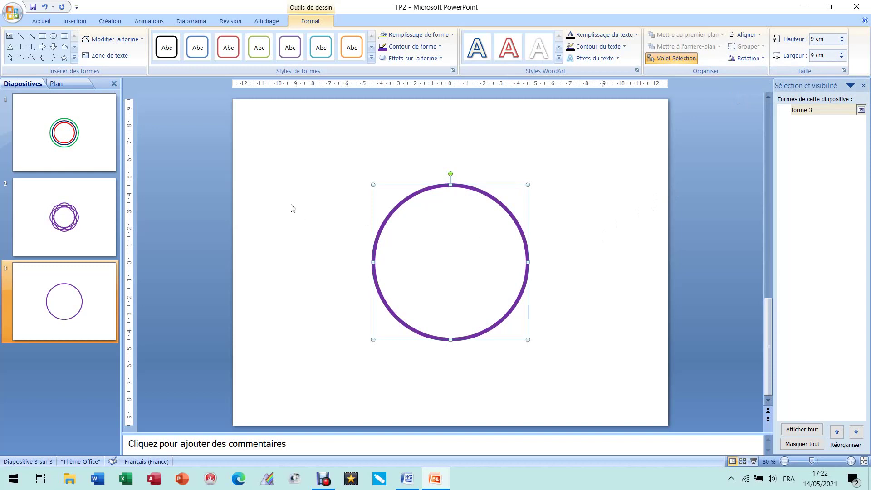
View the gallery of replacement shapes available for forme 3 and close it without choosing one
{"action": "left_click", "coordinate": [140, 40]}
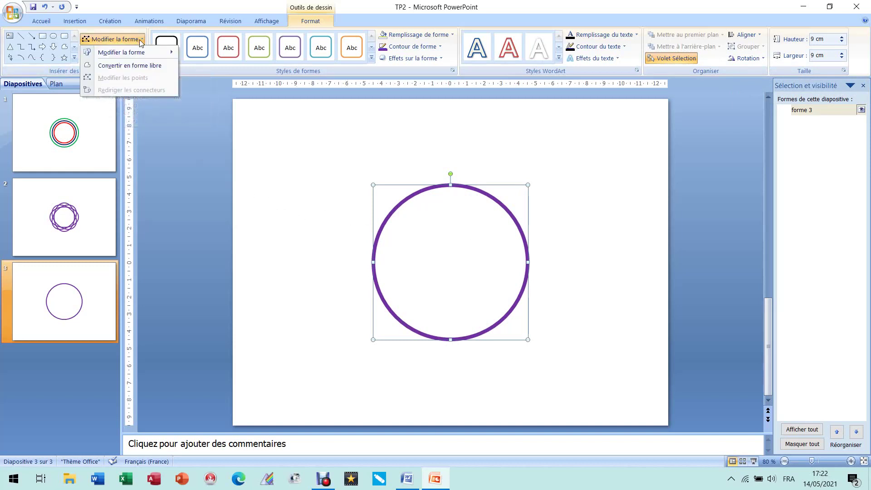
{"action": "mouse_move", "coordinate": [138, 52]}
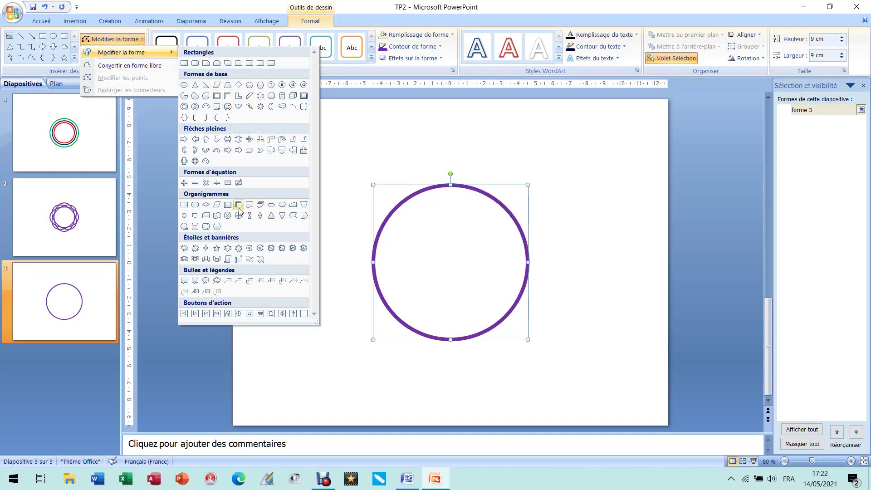
{"action": "left_click", "coordinate": [405, 153]}
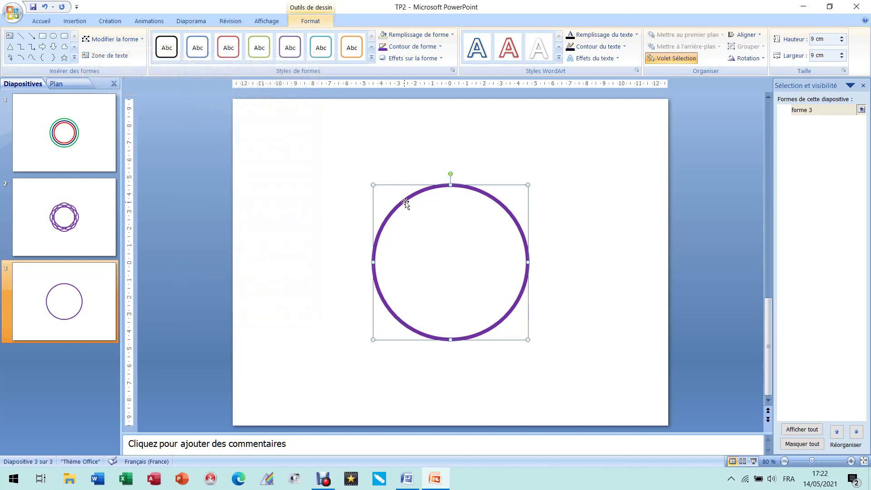
Recheck instruction 41 in the Word exercise sheet and convert forme 3 to a freeform in PowerPoint
{"action": "left_click", "coordinate": [407, 478]}
{"action": "right_click", "coordinate": [407, 479]}
{"action": "left_click", "coordinate": [260, 352]}
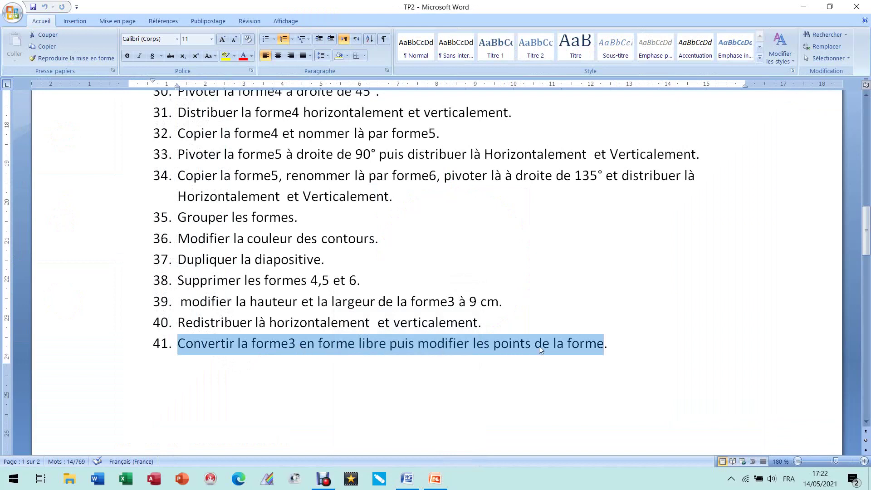
{"action": "left_click", "coordinate": [435, 479]}
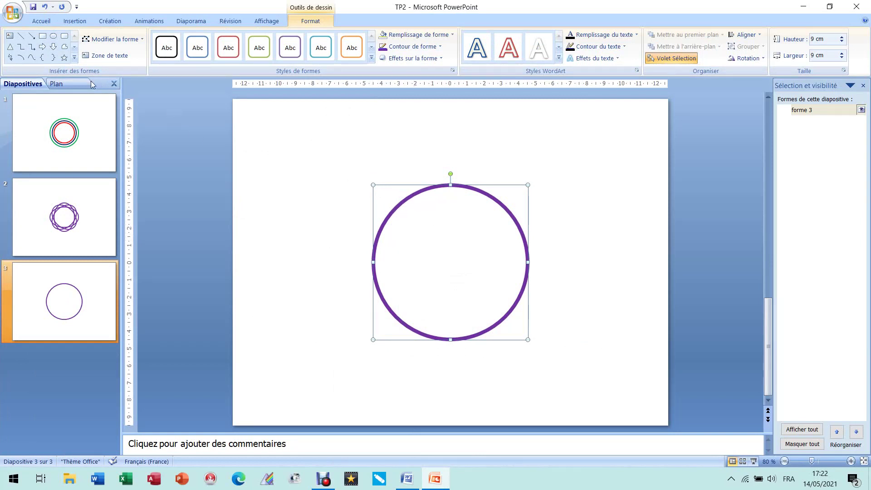
{"action": "left_click", "coordinate": [138, 41]}
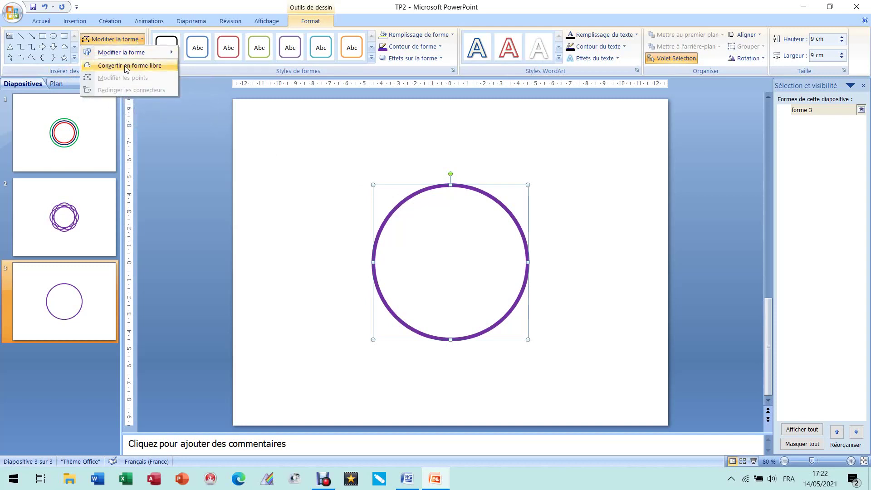
{"action": "left_click", "coordinate": [142, 67]}
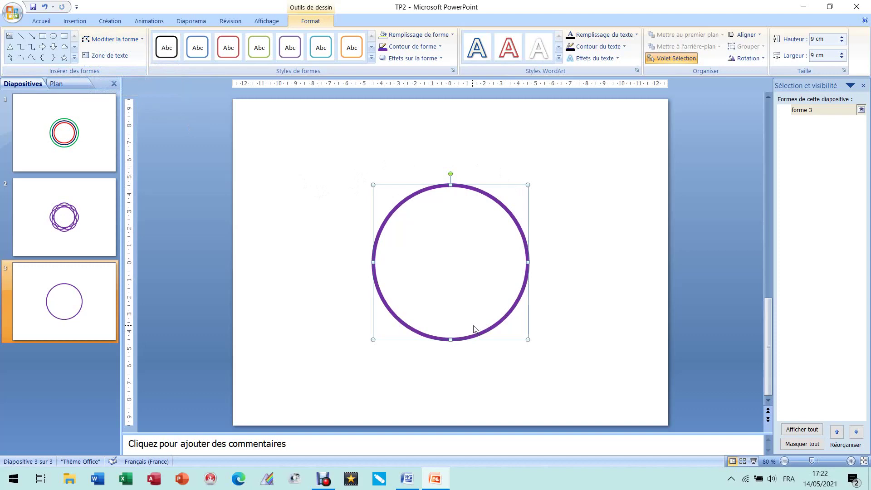
Highlight the point-editing part of instruction 41 in the Word exercise sheet and return to PowerPoint
{"action": "left_click", "coordinate": [407, 478]}
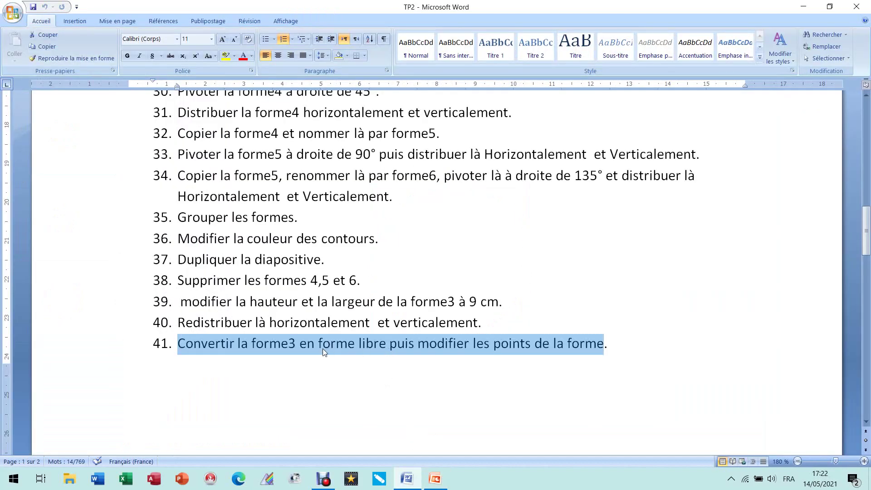
{"action": "left_click", "coordinate": [390, 347]}
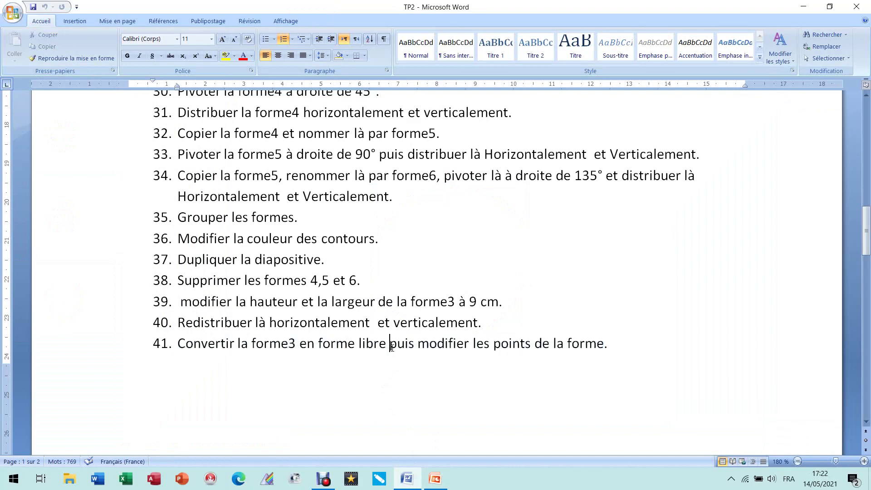
{"action": "left_click_drag", "start_coordinate": [392, 348], "coordinate": [603, 347]}
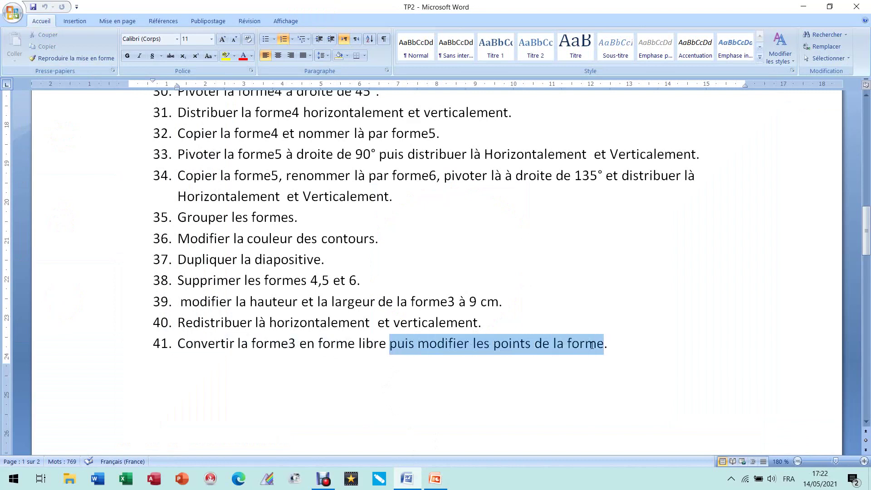
{"action": "left_click", "coordinate": [435, 480]}
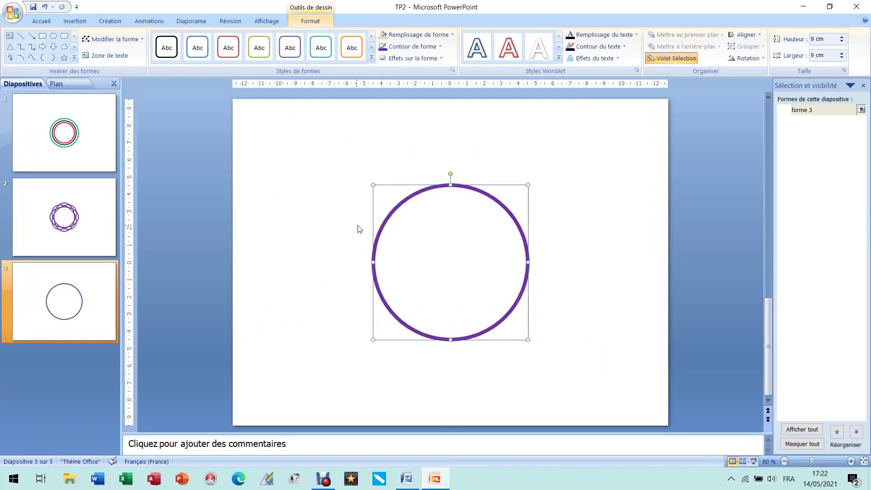
Start editing the points of forme 3 and change its outline to a light orange theme shade
{"action": "left_click", "coordinate": [113, 39]}
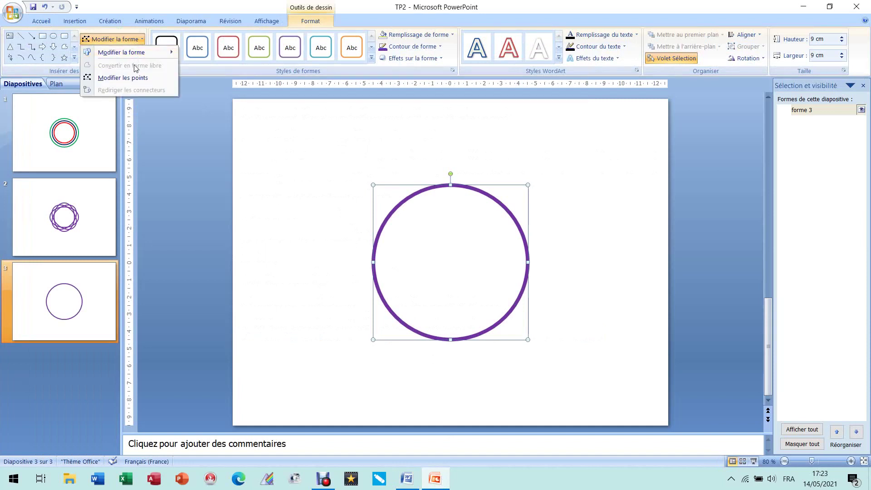
{"action": "left_click", "coordinate": [107, 78]}
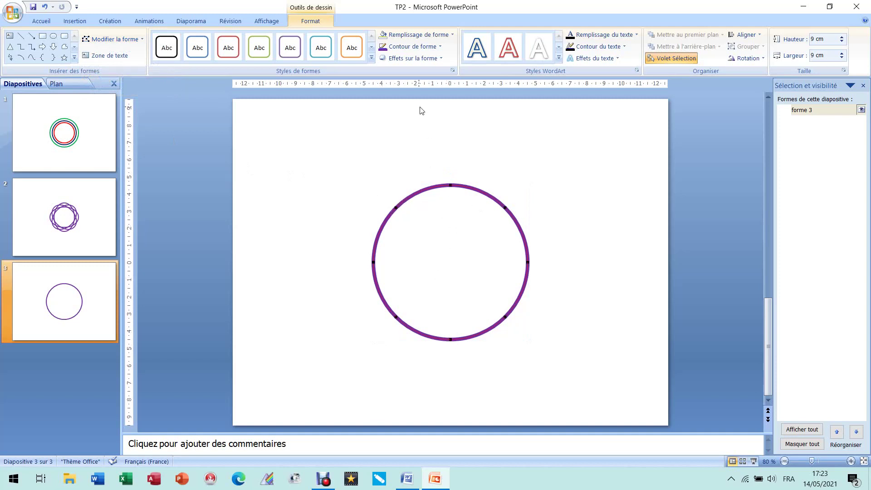
{"action": "left_click", "coordinate": [431, 46]}
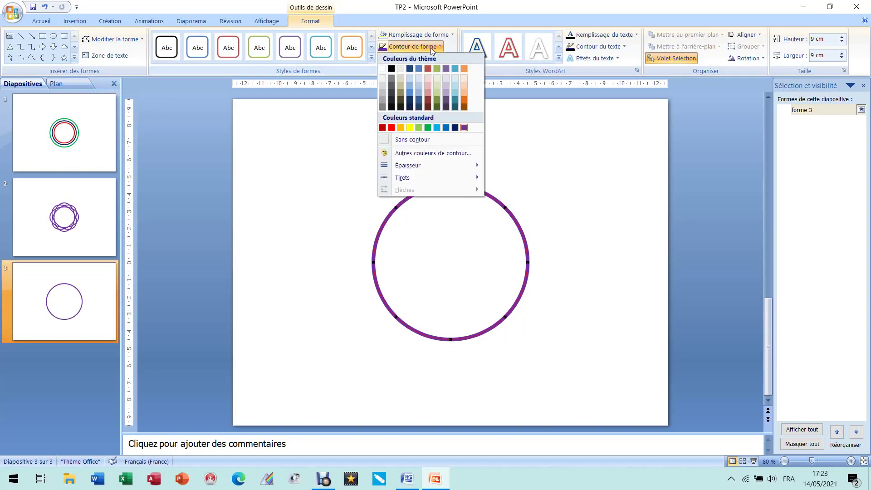
{"action": "left_click", "coordinate": [465, 93]}
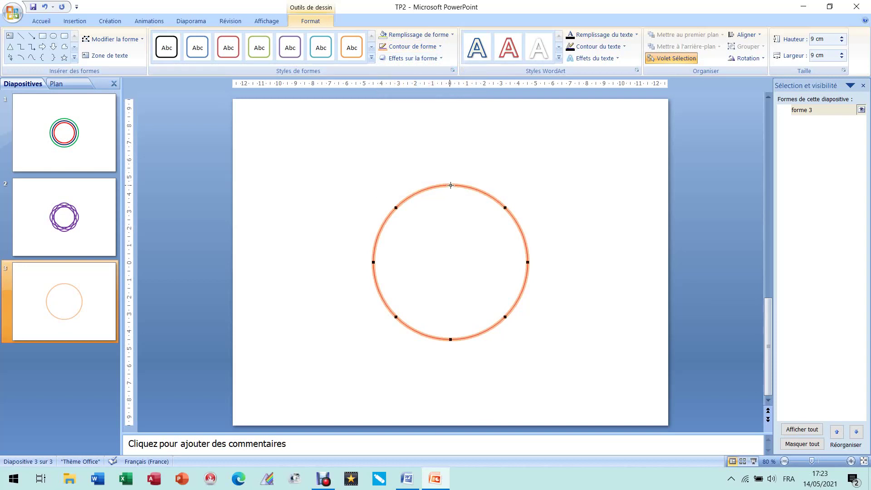
Pull forme 3's outline inward just beside its top point, at its lower left and at its lower right to form three notches
{"action": "left_click_drag", "start_coordinate": [451, 185], "coordinate": [464, 228]}
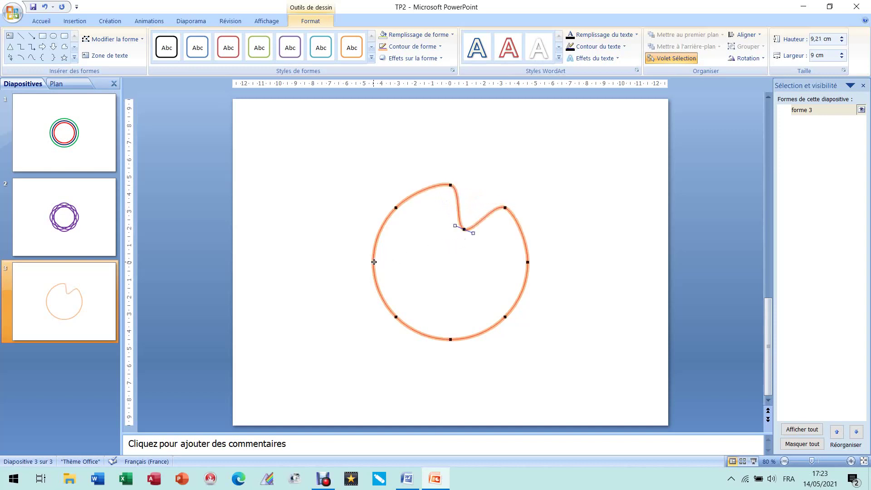
{"action": "left_click_drag", "start_coordinate": [374, 261], "coordinate": [416, 249]}
{"action": "left_click", "coordinate": [45, 7]}
{"action": "left_click_drag", "start_coordinate": [395, 318], "coordinate": [420, 277]}
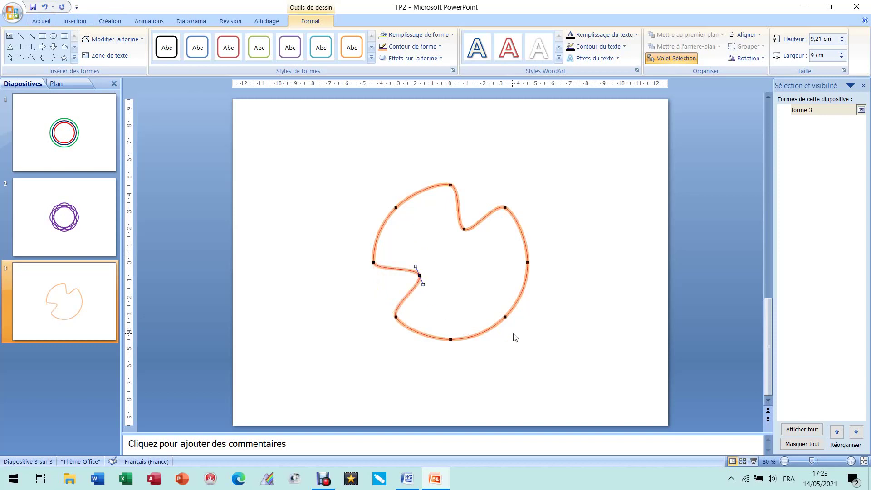
{"action": "left_click", "coordinate": [505, 316]}
{"action": "left_click_drag", "start_coordinate": [504, 316], "coordinate": [460, 269]}
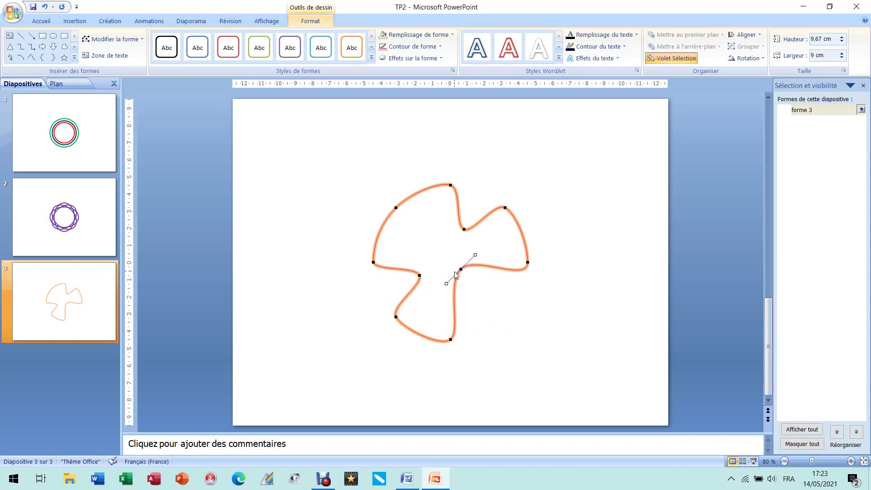
Lengthen both curve handles of the lower-right notch's point to round its sides and finish editing the points
{"action": "left_click_drag", "start_coordinate": [475, 255], "coordinate": [505, 225]}
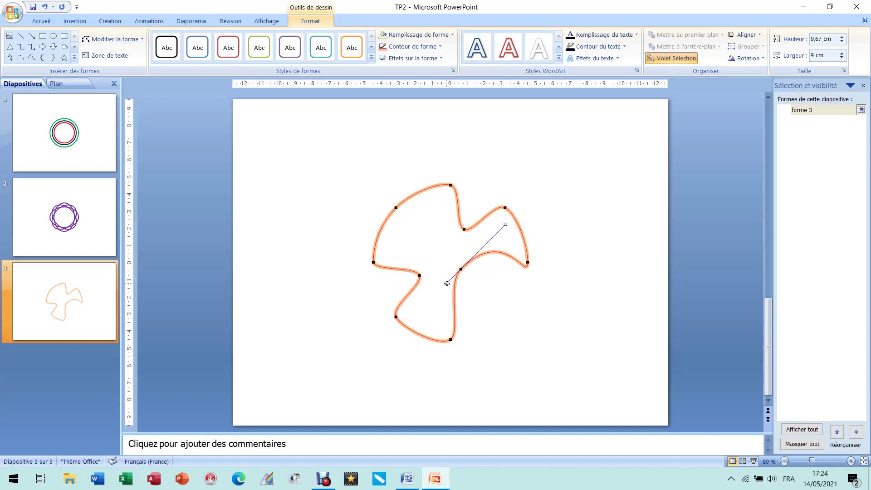
{"action": "left_click_drag", "start_coordinate": [447, 284], "coordinate": [420, 310]}
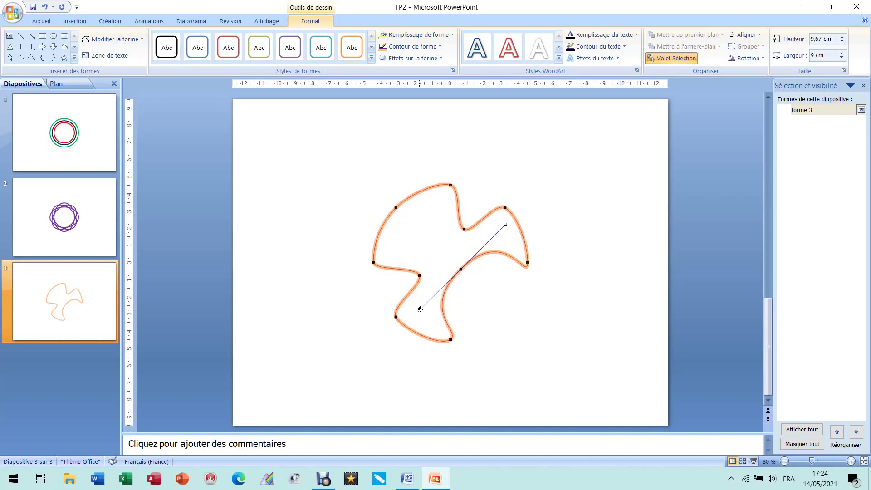
{"action": "left_click", "coordinate": [500, 317]}
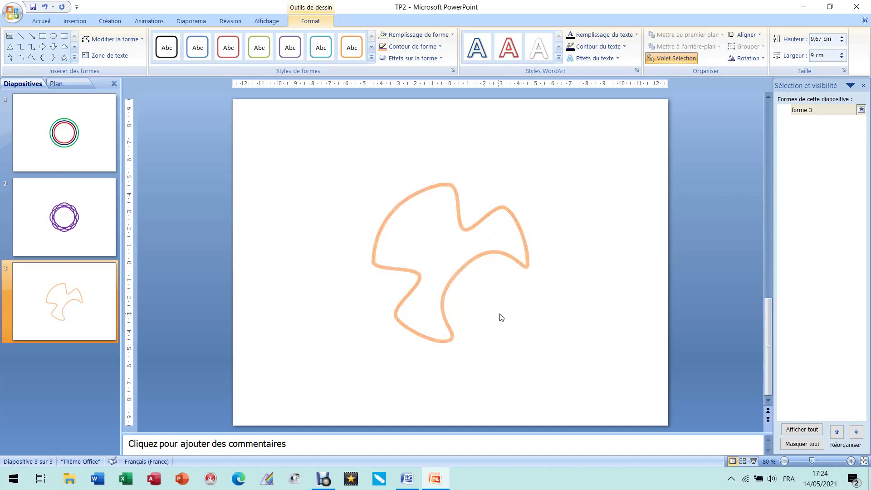
Select the reshaped forme 3 and view its replacement shape gallery again without choosing a shape
{"action": "left_click", "coordinate": [417, 196]}
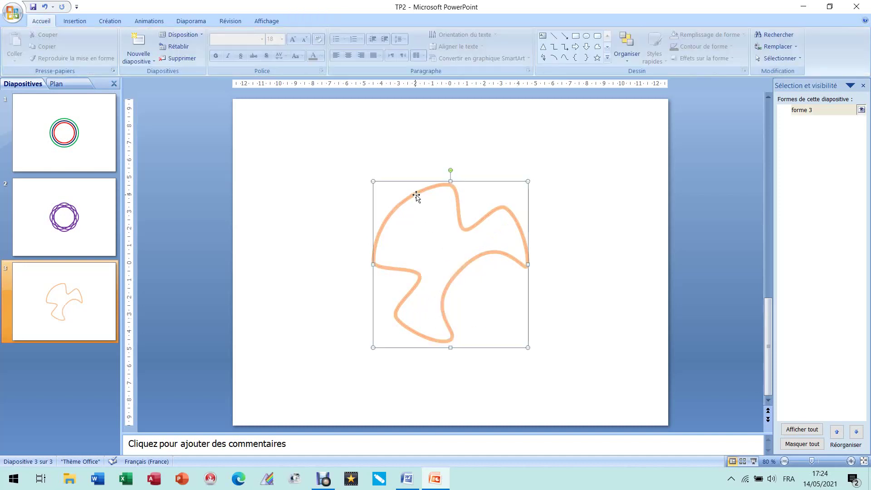
{"action": "left_click", "coordinate": [134, 40]}
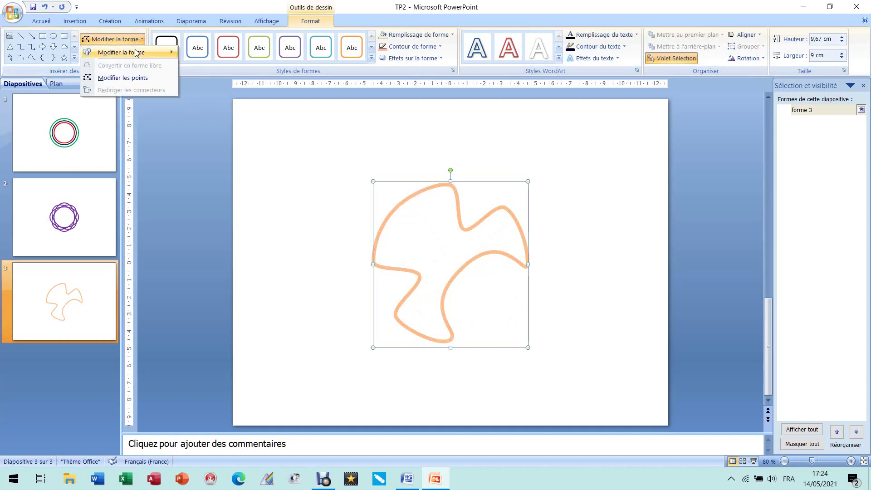
{"action": "mouse_move", "coordinate": [137, 54]}
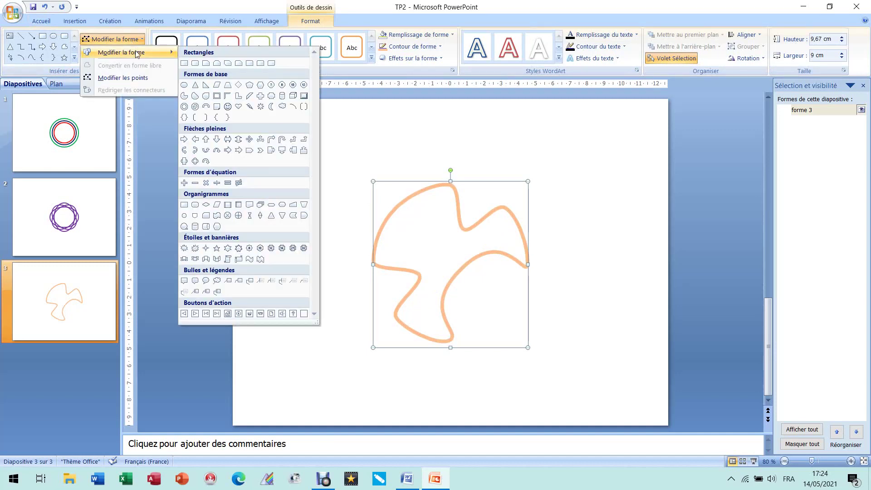
{"action": "left_click", "coordinate": [405, 132]}
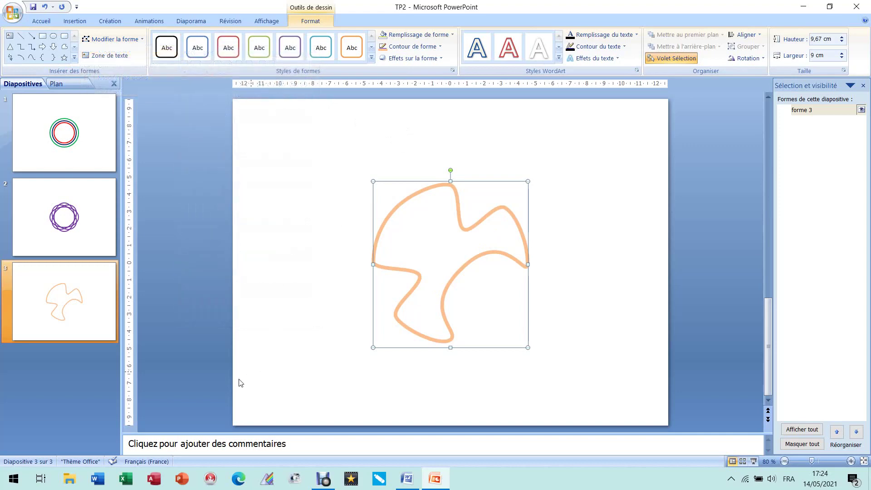
Highlight instruction 42 on the next page of the Word exercise sheet and return to the PowerPoint presentation
{"action": "left_click", "coordinate": [407, 479]}
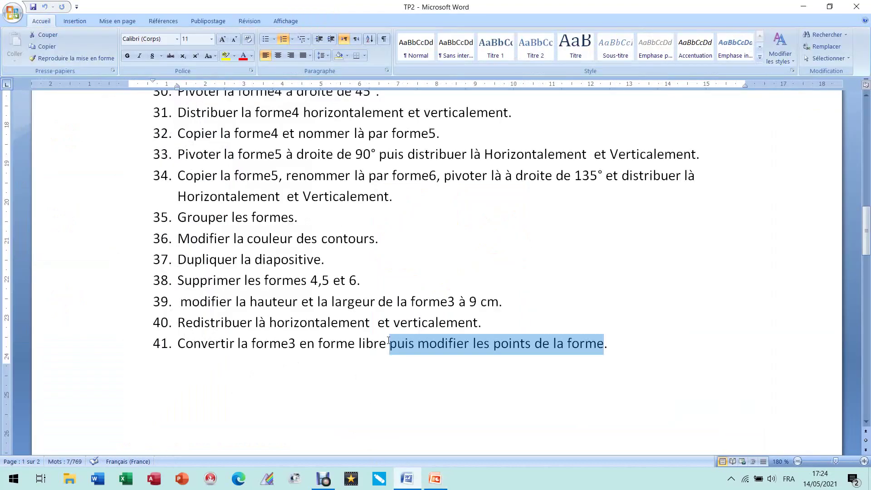
{"action": "scroll", "coordinate": [388, 340], "scroll_direction": "down", "scroll_amount": 8}
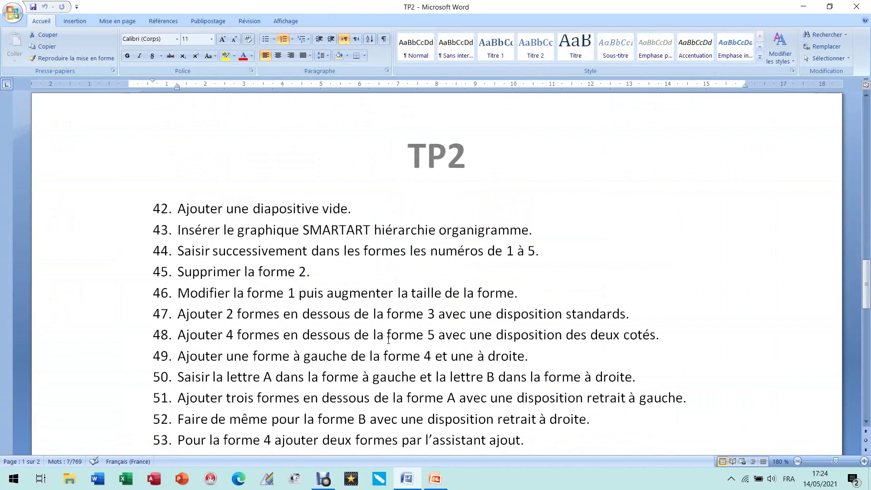
{"action": "left_click_drag", "start_coordinate": [179, 210], "coordinate": [374, 223]}
{"action": "left_click", "coordinate": [435, 479]}
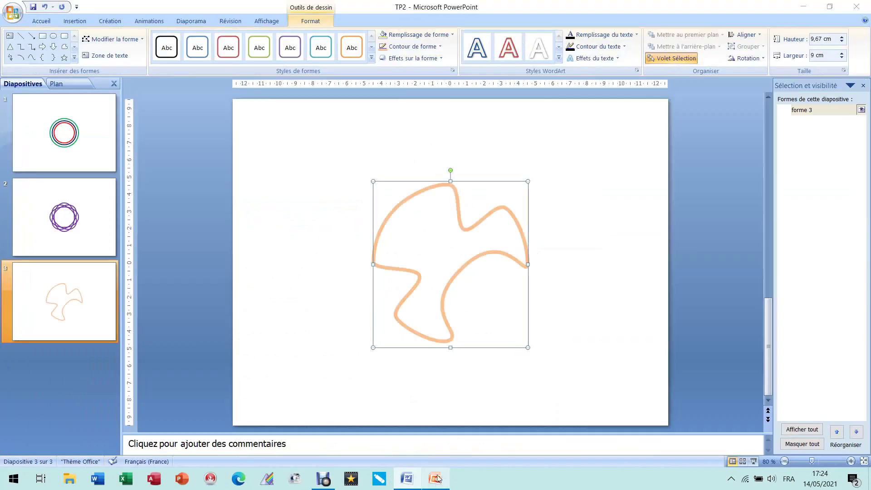
Add a blank slide (Vide layout) after slide 3
{"action": "left_click", "coordinate": [42, 21]}
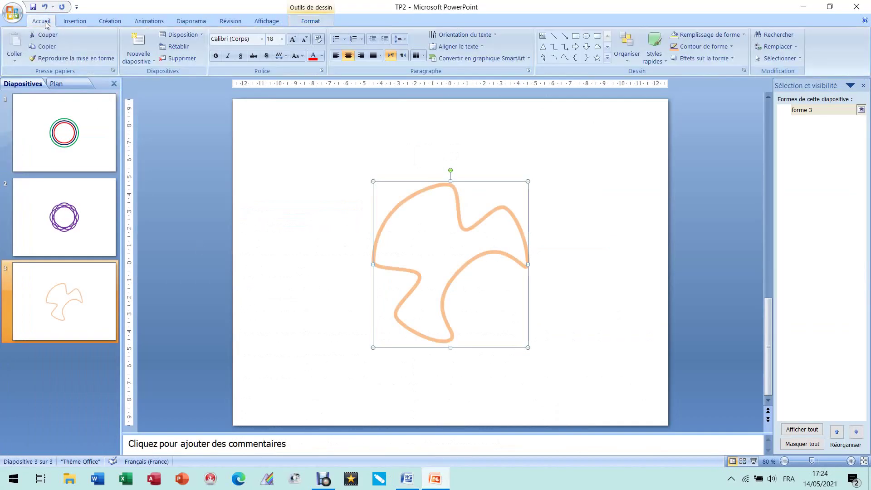
{"action": "left_click", "coordinate": [139, 61]}
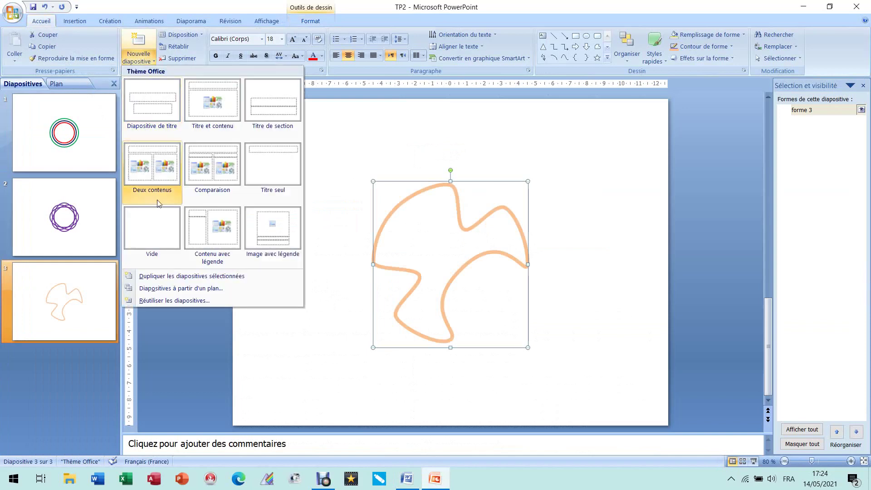
{"action": "left_click", "coordinate": [158, 223]}
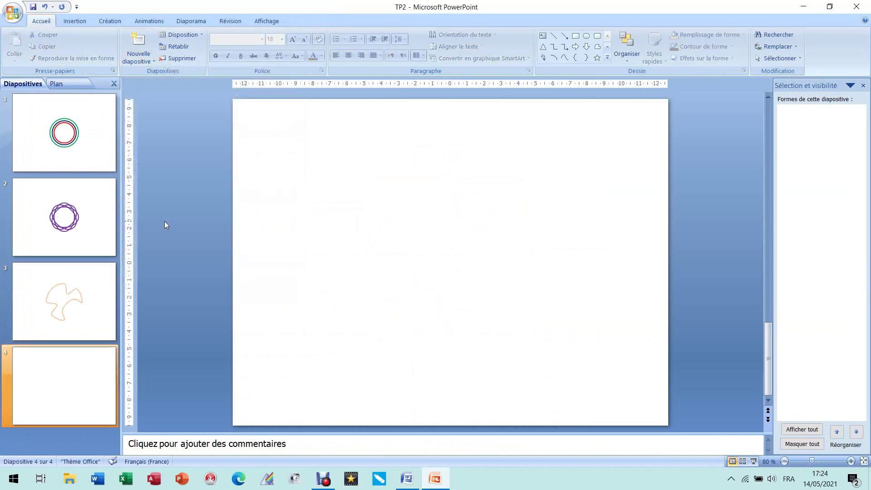
Highlight instruction 43 in the Word exercise sheet and return to the PowerPoint presentation
{"action": "left_click", "coordinate": [406, 478]}
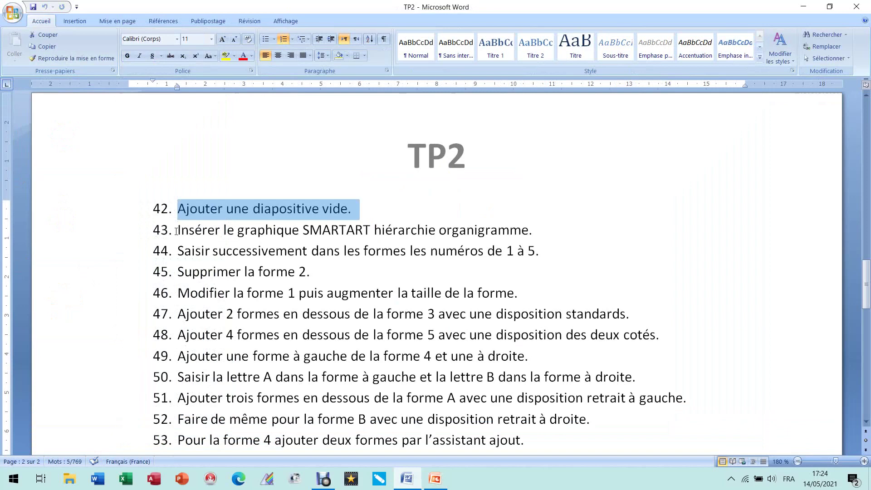
{"action": "left_click_drag", "start_coordinate": [176, 231], "coordinate": [452, 230]}
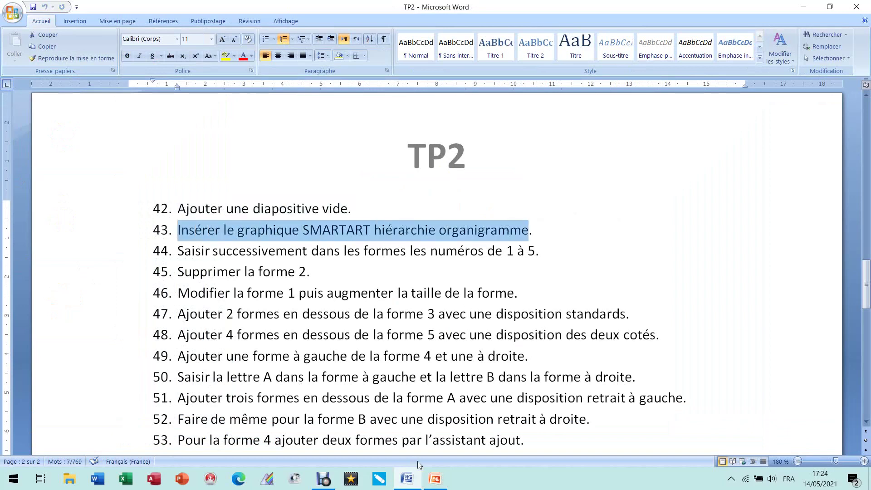
{"action": "left_click", "coordinate": [435, 478]}
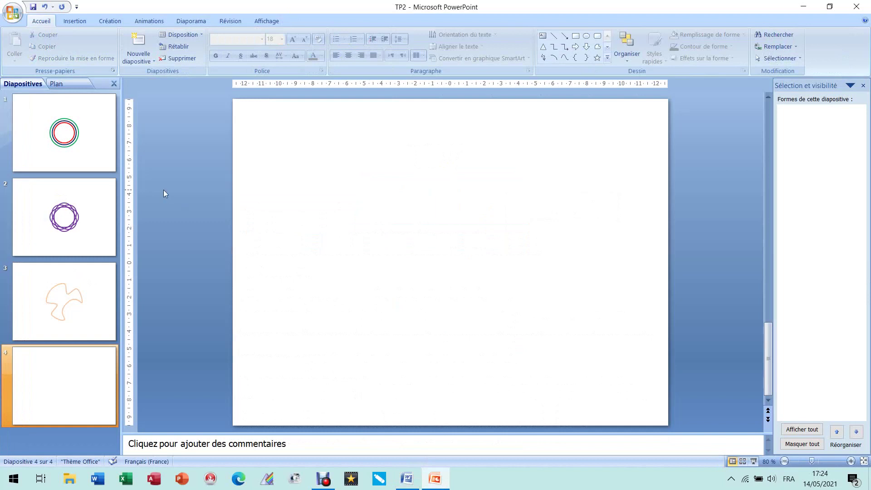
Start a SmartArt graphic on slide 4 and choose the Organigramme layout from the Hiérarchie category, rechecking instruction 43 in Word
{"action": "left_click", "coordinate": [75, 21]}
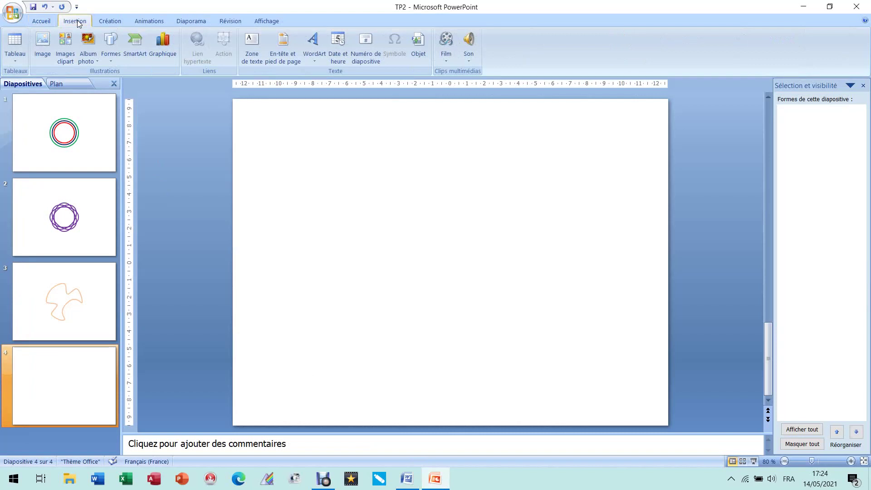
{"action": "left_click", "coordinate": [135, 55]}
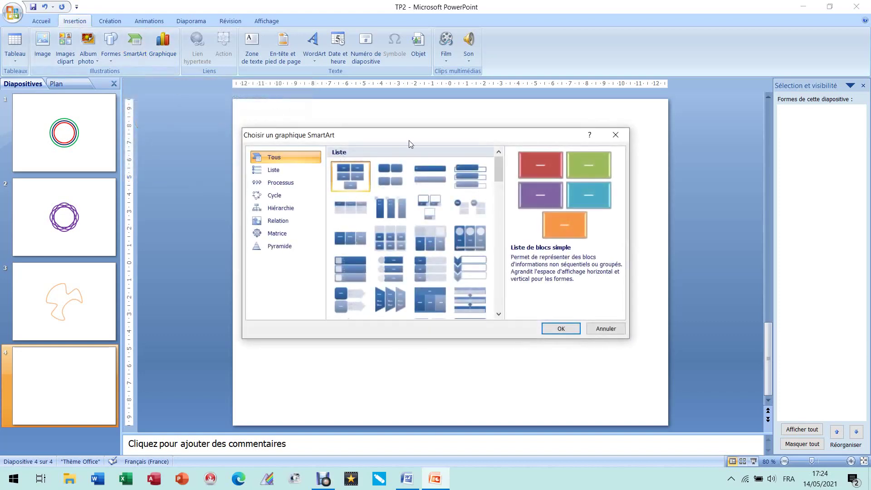
{"action": "left_click", "coordinate": [407, 479]}
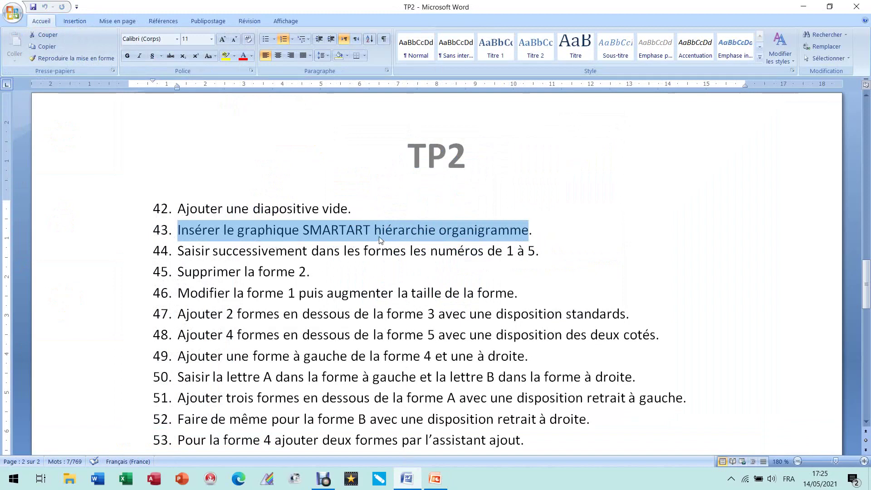
{"action": "left_click", "coordinate": [434, 479]}
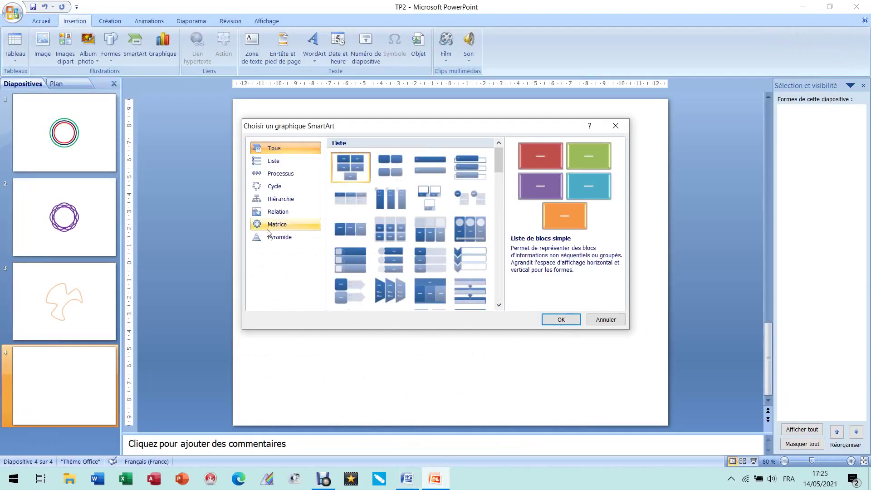
{"action": "left_click", "coordinate": [278, 202]}
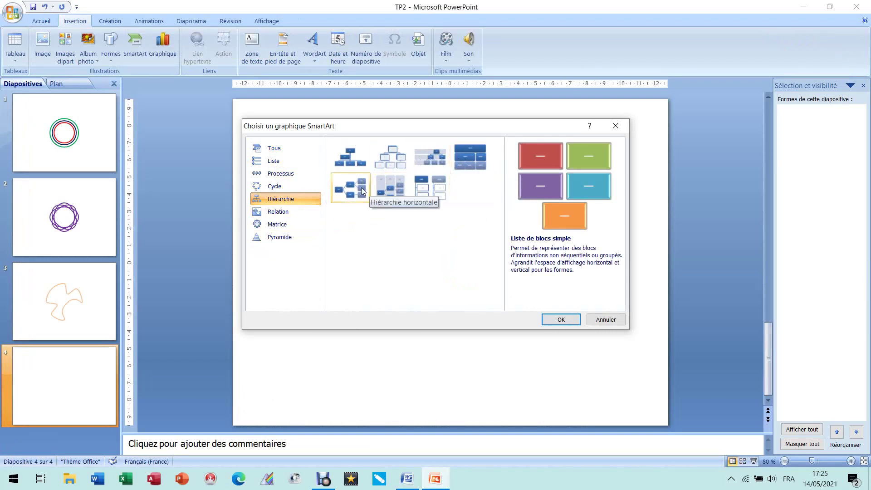
{"action": "left_click", "coordinate": [351, 162]}
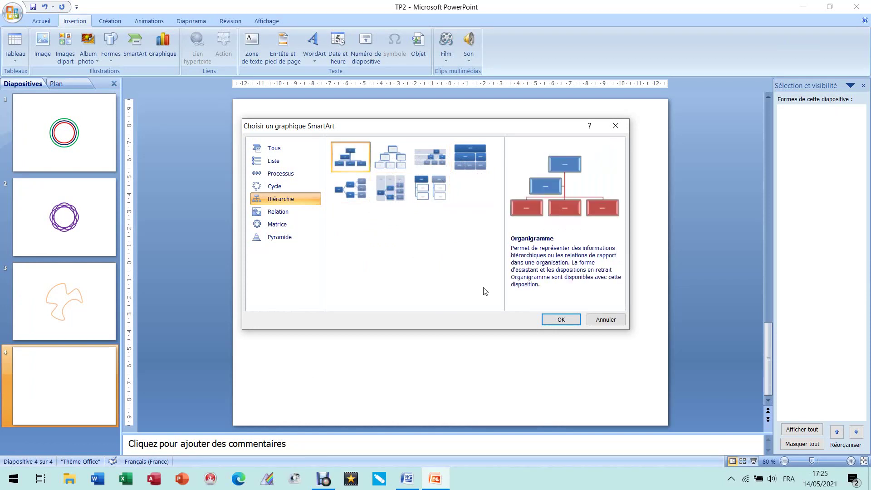
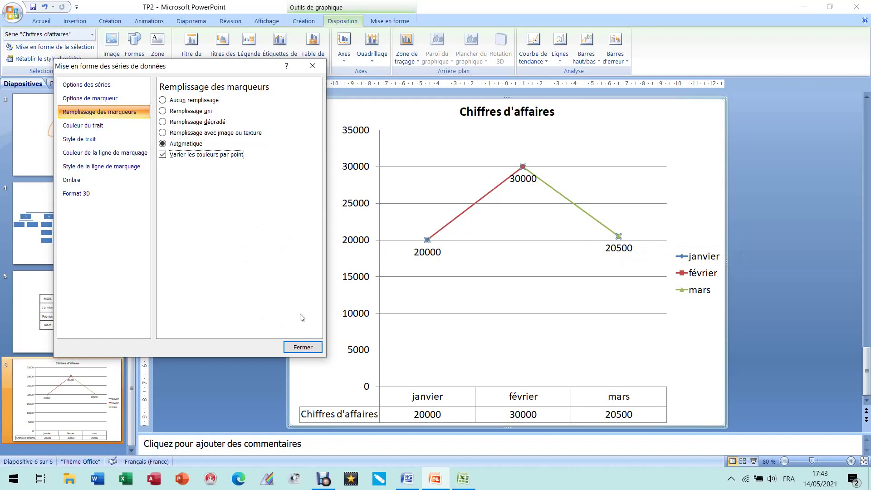
Finish formatting the chart's data series and highlight instruction 59 in the Word exercise sheet
{"action": "left_click", "coordinate": [303, 347]}
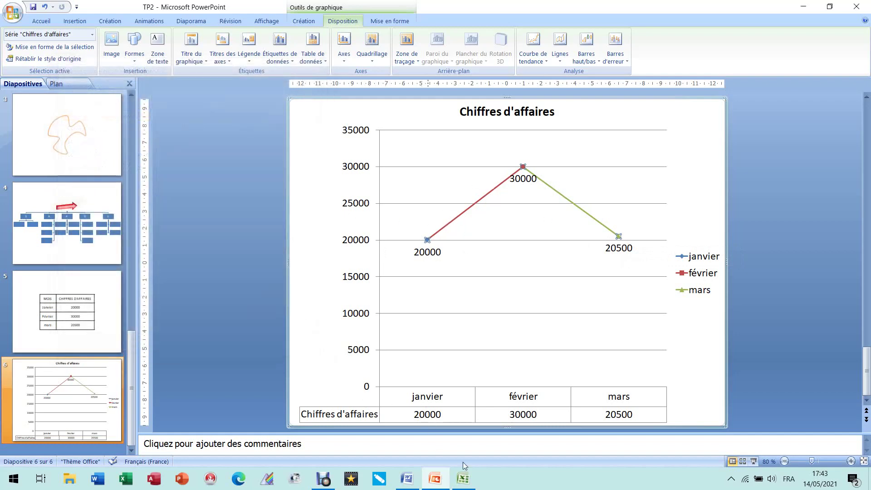
{"action": "left_click", "coordinate": [408, 479]}
{"action": "scroll", "coordinate": [229, 273], "scroll_direction": "down", "scroll_amount": 3}
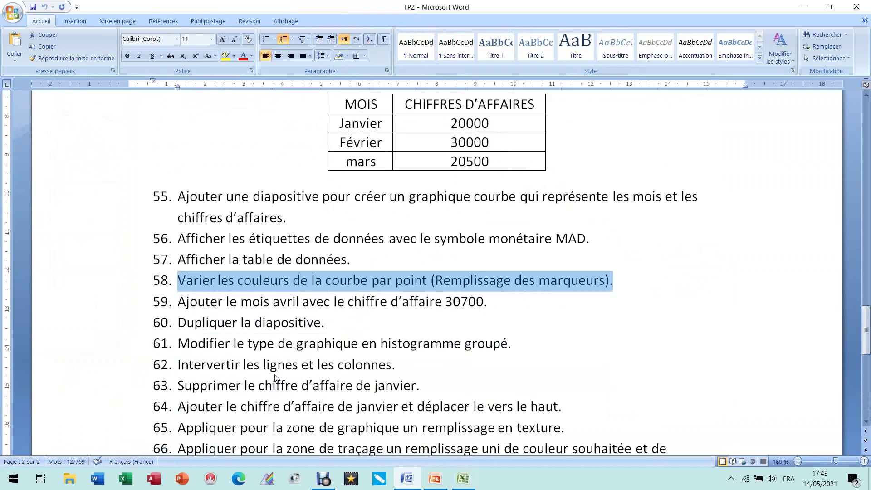
{"action": "left_click_drag", "start_coordinate": [180, 207], "coordinate": [492, 207]}
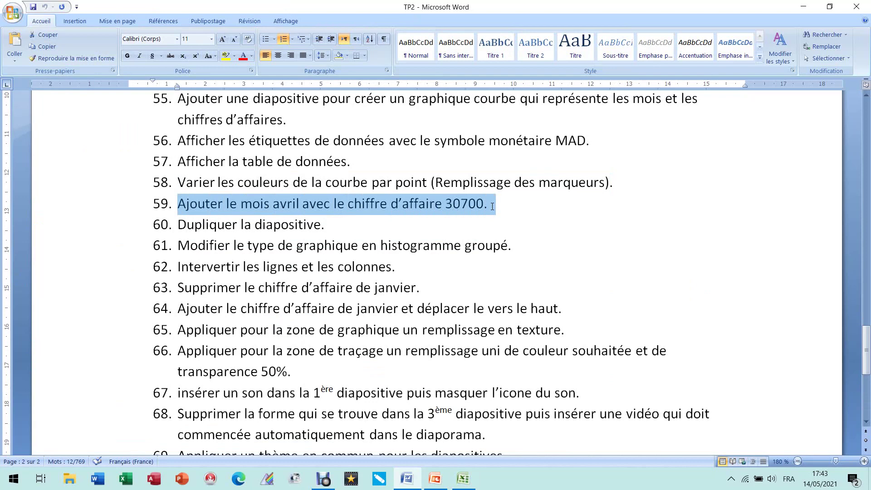
Close the chart's open Excel data sheet and reopen it for editing from the line chart in PowerPoint
{"action": "left_click", "coordinate": [463, 479]}
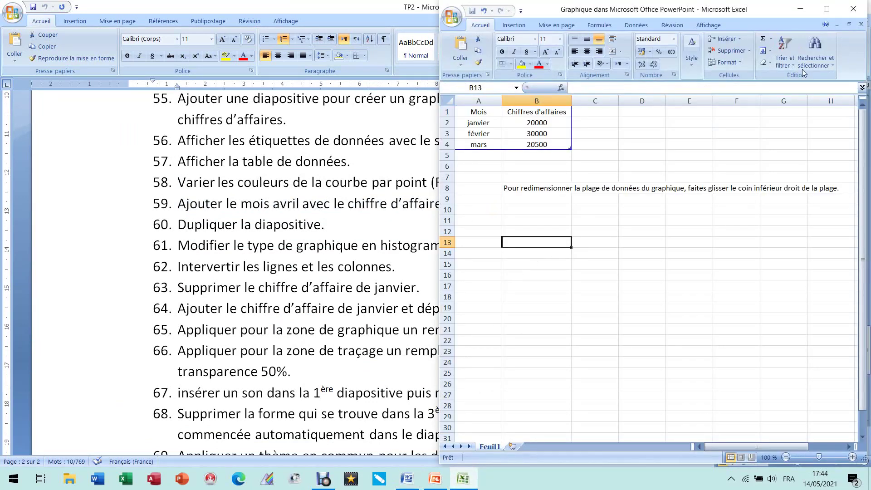
{"action": "left_click", "coordinate": [853, 9]}
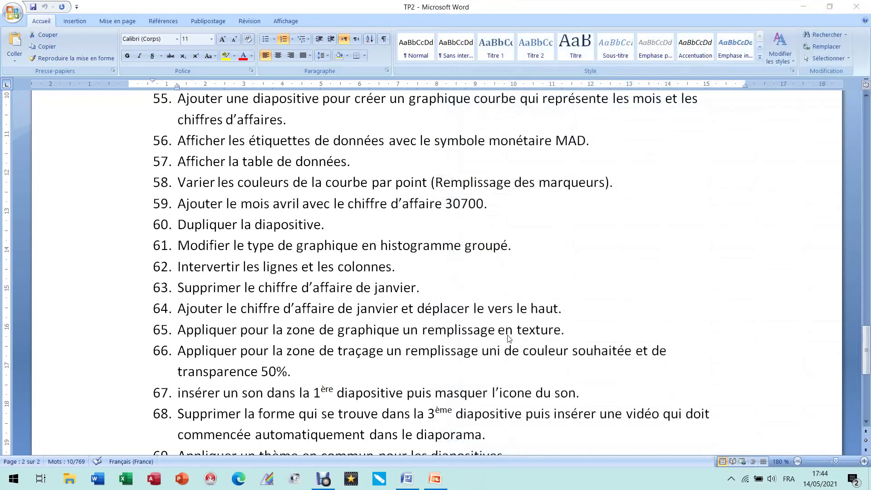
{"action": "left_click", "coordinate": [408, 482]}
{"action": "left_click", "coordinate": [435, 479]}
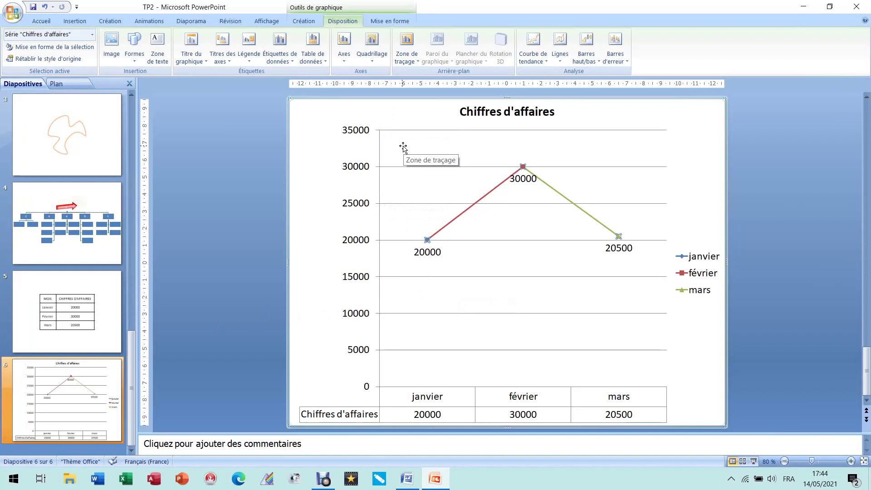
{"action": "left_click", "coordinate": [303, 21]}
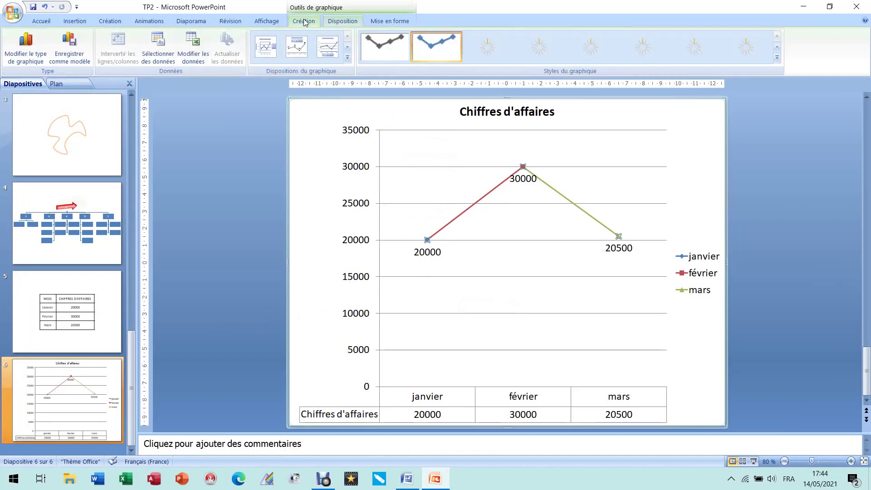
{"action": "left_click", "coordinate": [194, 53]}
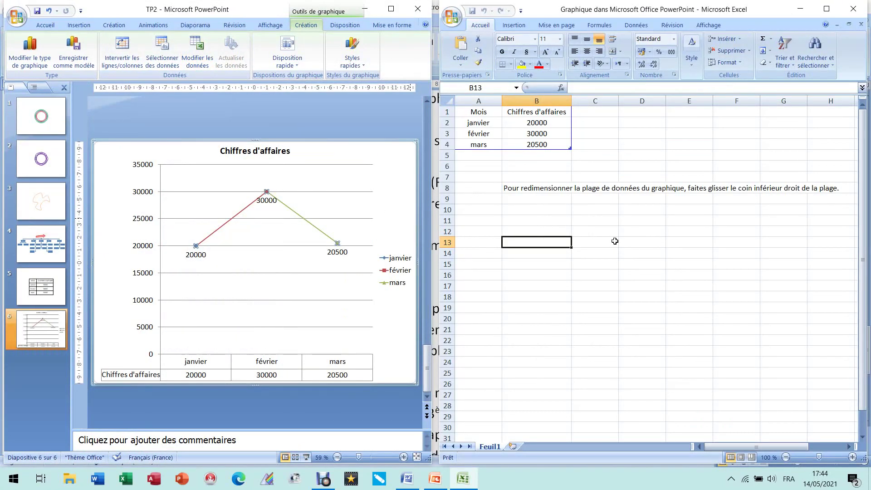
Extend the month series from mars in A4 down to A5 to add avril to the chart data
{"action": "left_click", "coordinate": [482, 144]}
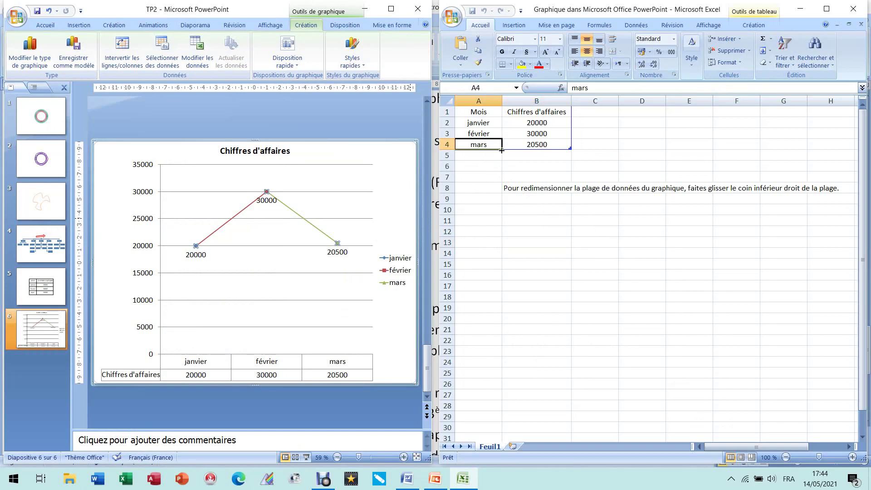
{"action": "left_click_drag", "start_coordinate": [501, 150], "coordinate": [502, 162]}
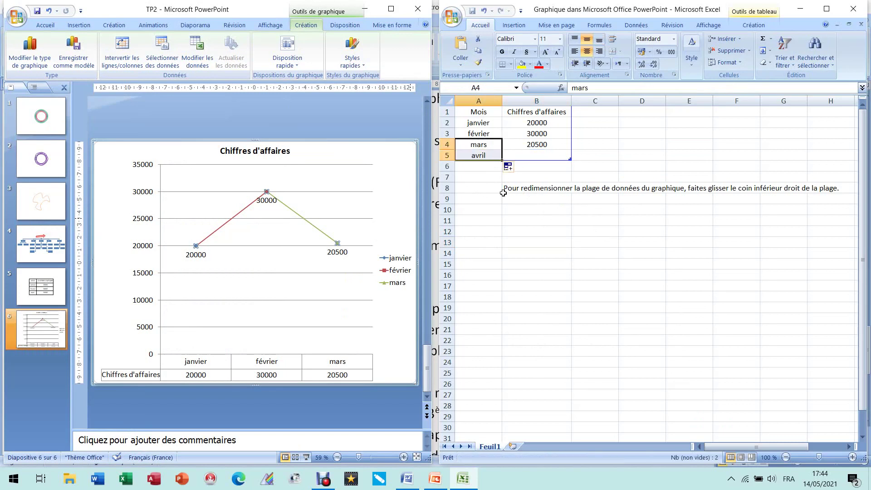
{"action": "left_click", "coordinate": [484, 145]}
{"action": "left_click", "coordinate": [485, 158]}
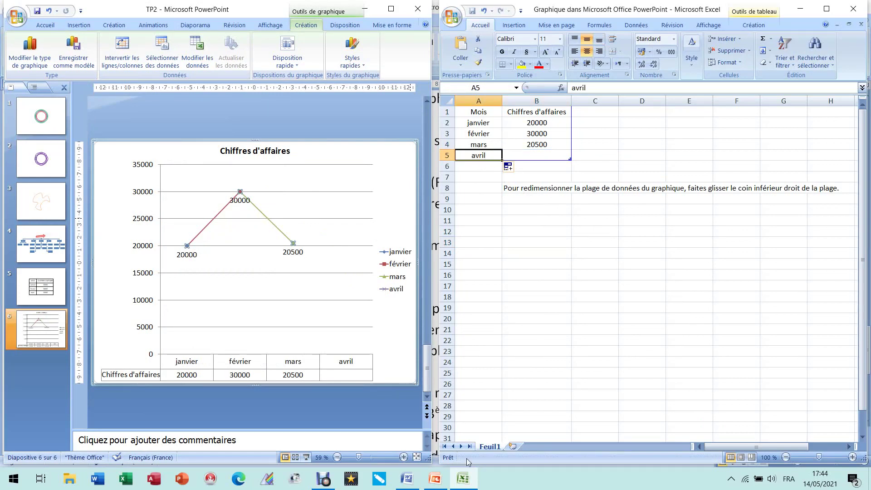
Enter 30700 in B5 as avril's turnover, following instruction 59 in Word, and close the chart's Excel data sheet
{"action": "left_click", "coordinate": [409, 481]}
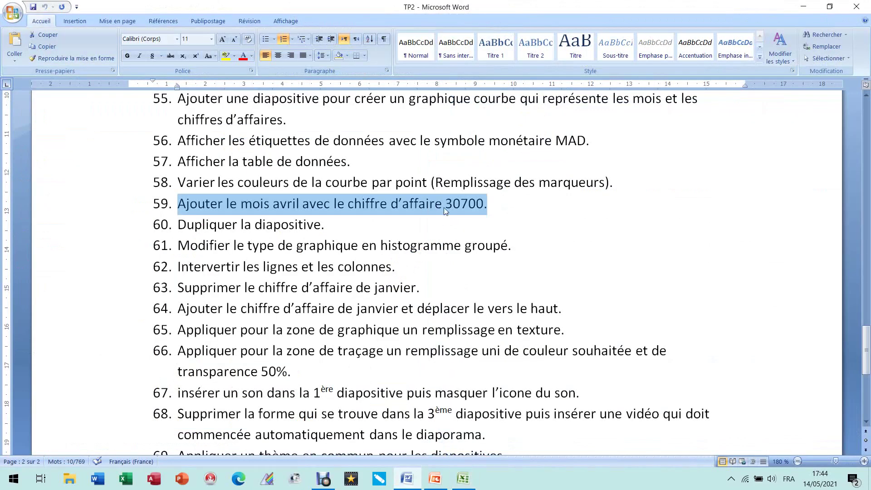
{"action": "left_click", "coordinate": [463, 479]}
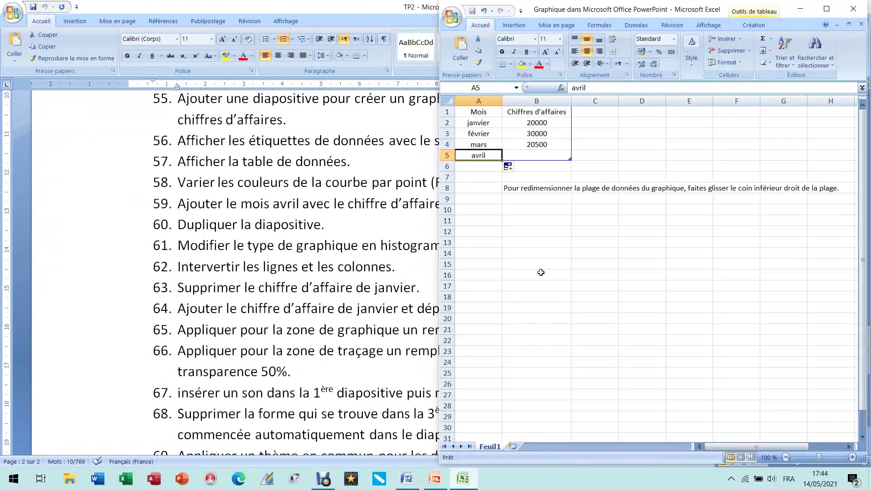
{"action": "left_click", "coordinate": [534, 155]}
{"action": "type", "text": "30700"}
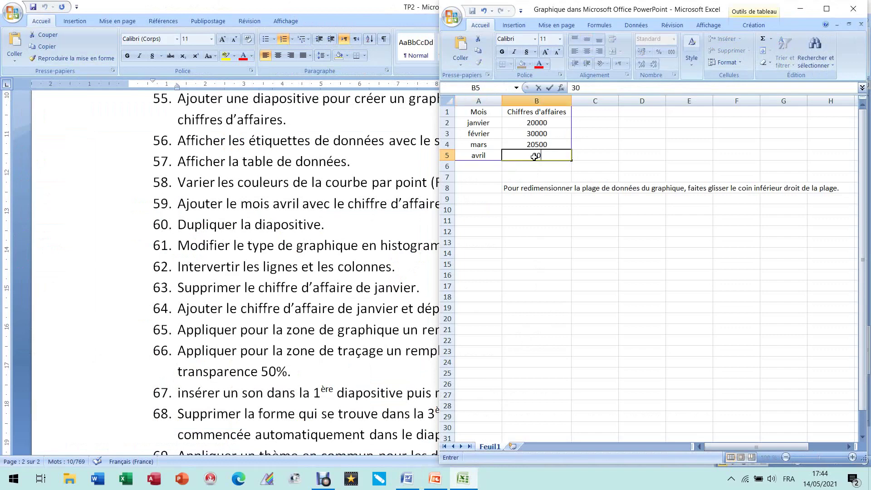
{"action": "key", "text": "Return"}
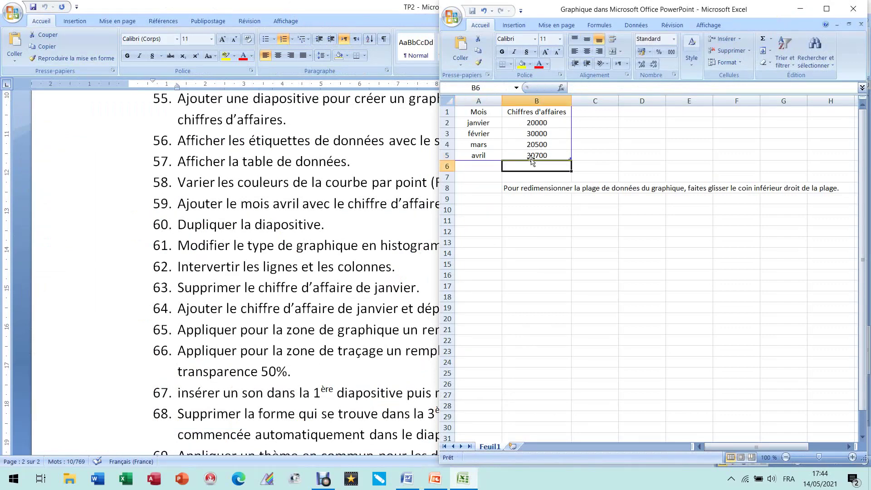
{"action": "left_click", "coordinate": [436, 480]}
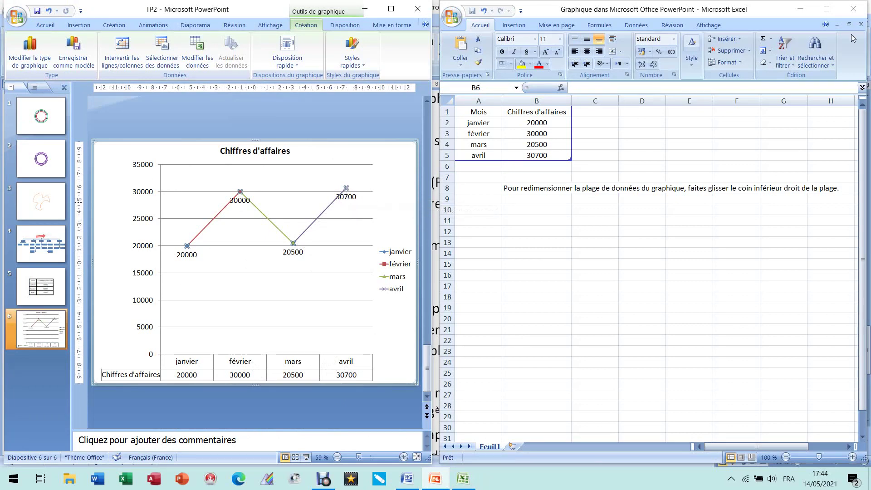
{"action": "left_click", "coordinate": [854, 8]}
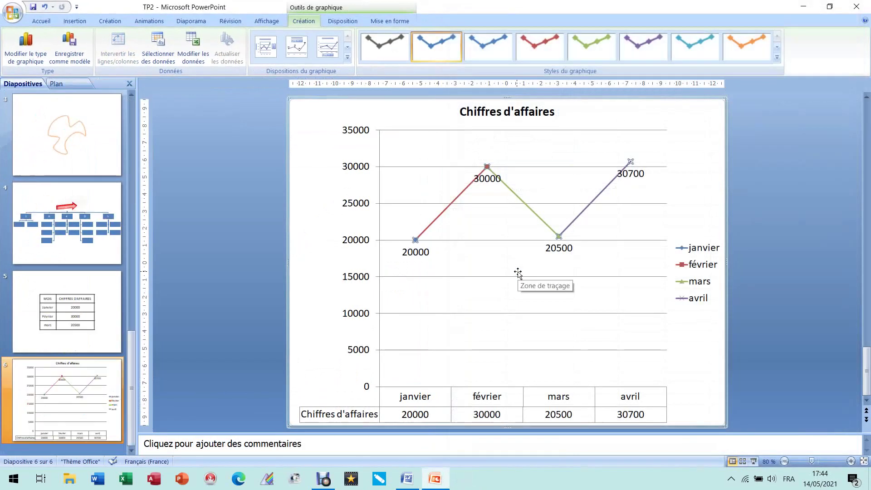
Format the line chart's data labels as Monétaire numbers with the currency symbol MAD
{"action": "left_click", "coordinate": [559, 253]}
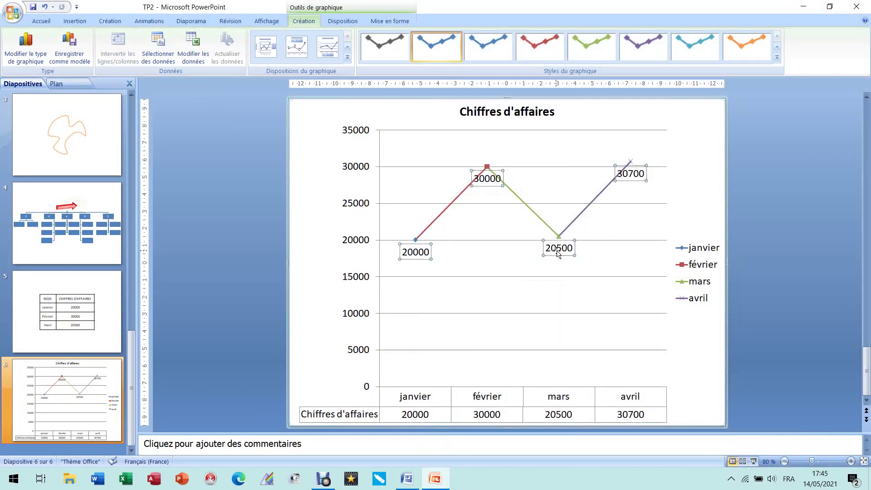
{"action": "left_click", "coordinate": [699, 185]}
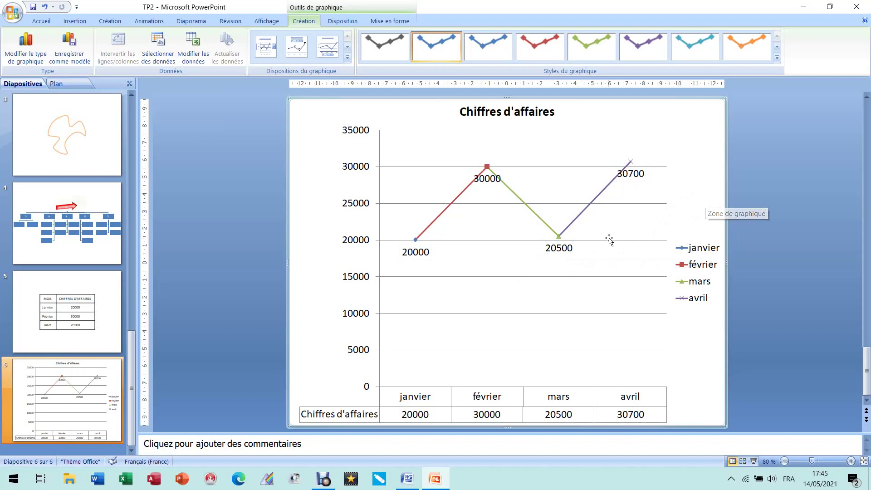
{"action": "right_click", "coordinate": [568, 250]}
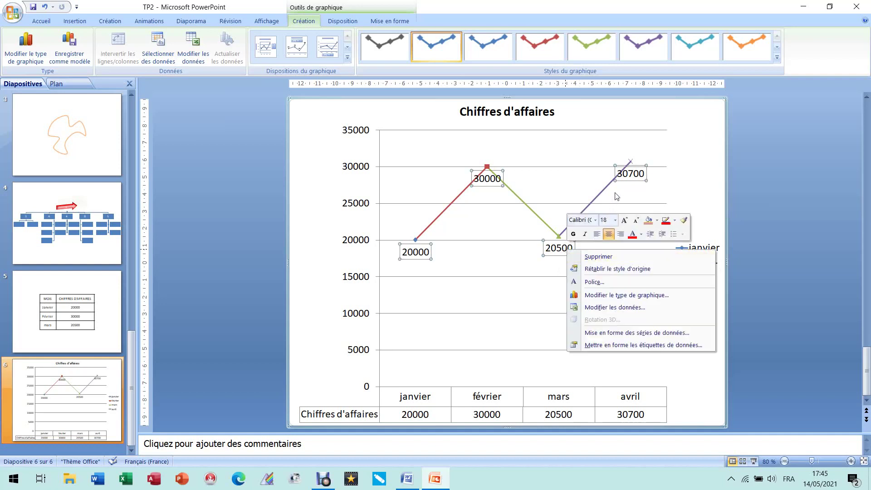
{"action": "left_click", "coordinate": [636, 345]}
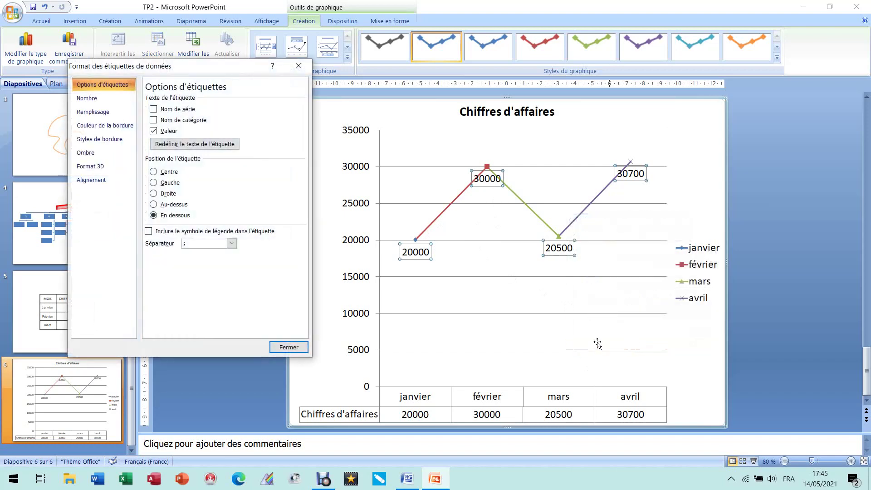
{"action": "left_click", "coordinate": [95, 101]}
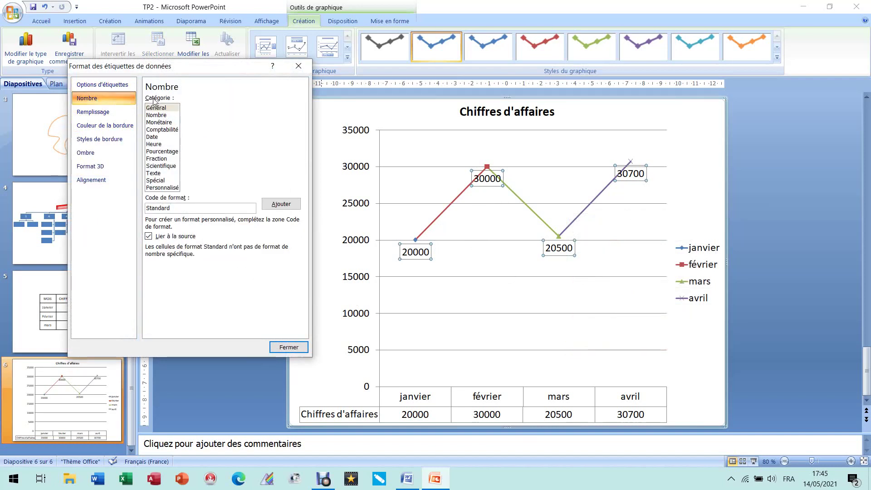
{"action": "left_click", "coordinate": [161, 123]}
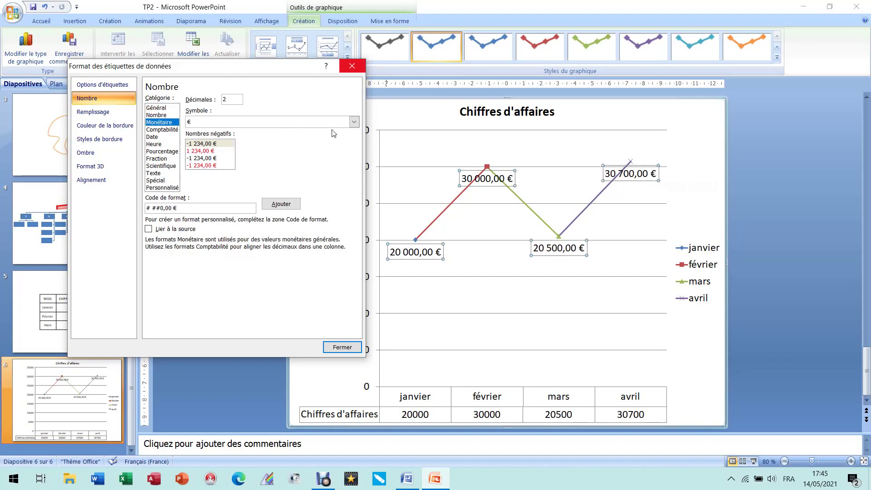
{"action": "left_click", "coordinate": [354, 122]}
{"action": "left_click", "coordinate": [354, 122]}
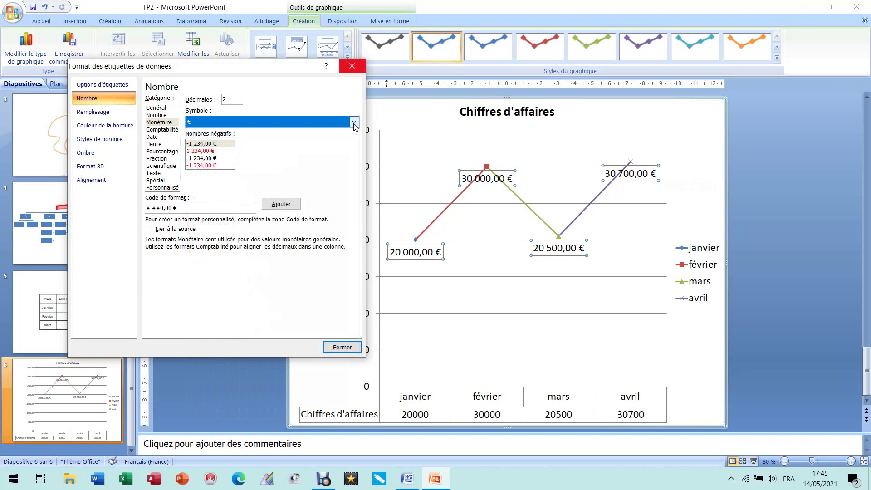
{"action": "left_click", "coordinate": [354, 123]}
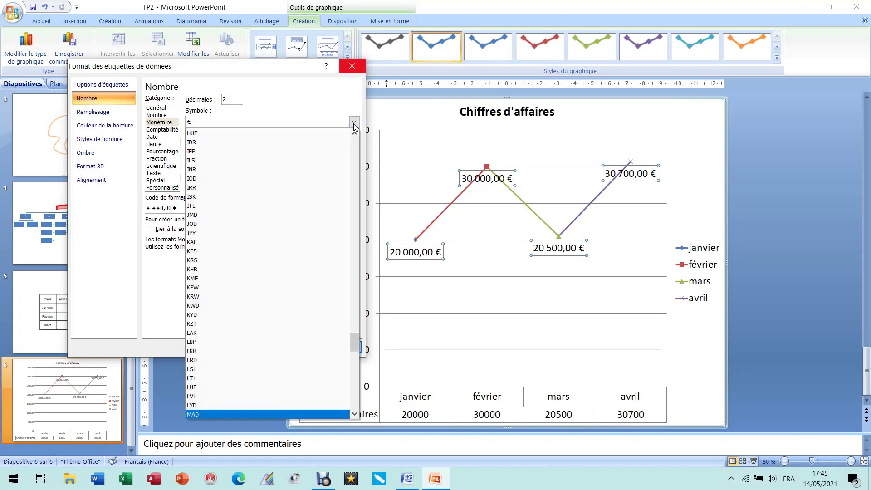
{"action": "left_click", "coordinate": [214, 414]}
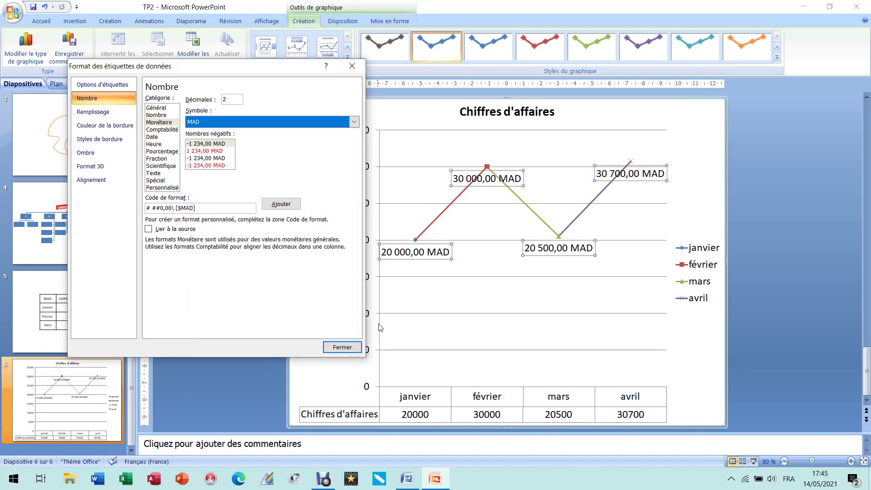
{"action": "left_click", "coordinate": [343, 348]}
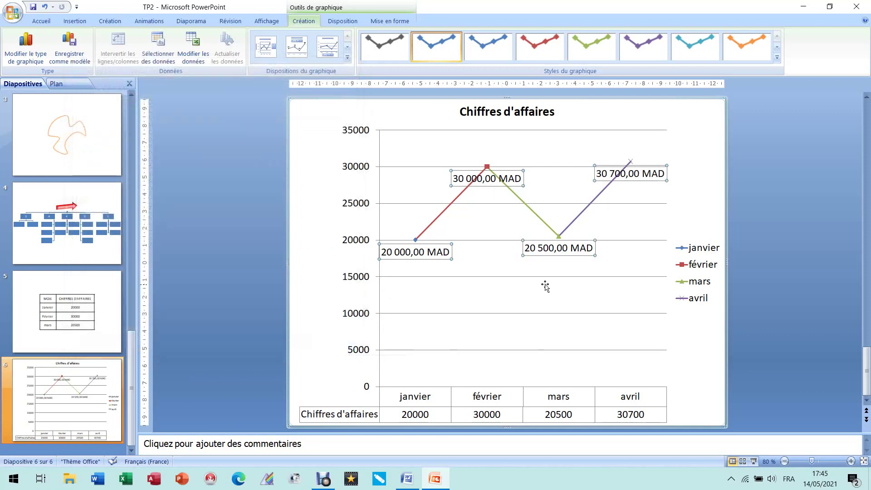
{"action": "left_click", "coordinate": [638, 228]}
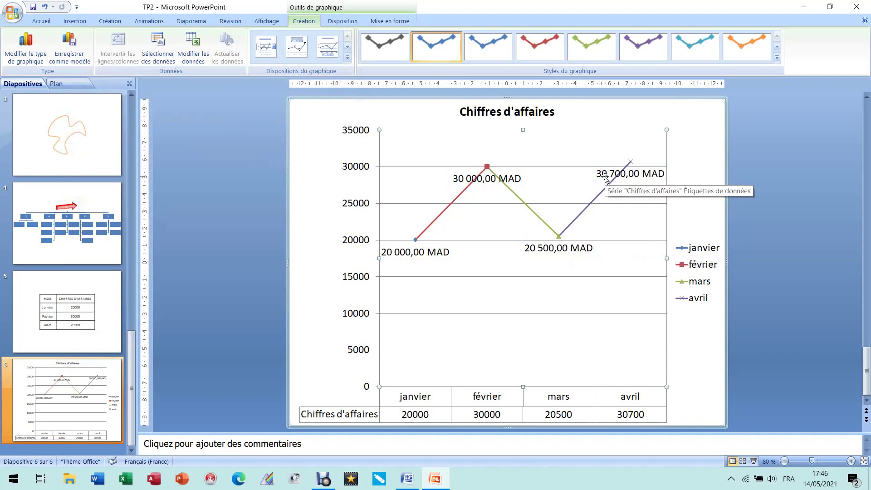
Highlight instruction 60 in the Word exercise sheet and duplicate slide 6 in PowerPoint
{"action": "left_click", "coordinate": [407, 478]}
{"action": "right_click", "coordinate": [407, 479]}
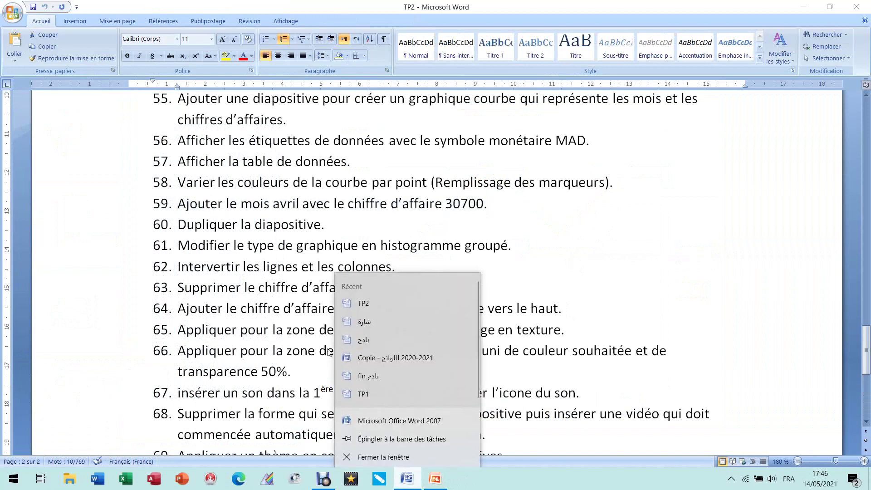
{"action": "left_click_drag", "start_coordinate": [177, 227], "coordinate": [334, 229]}
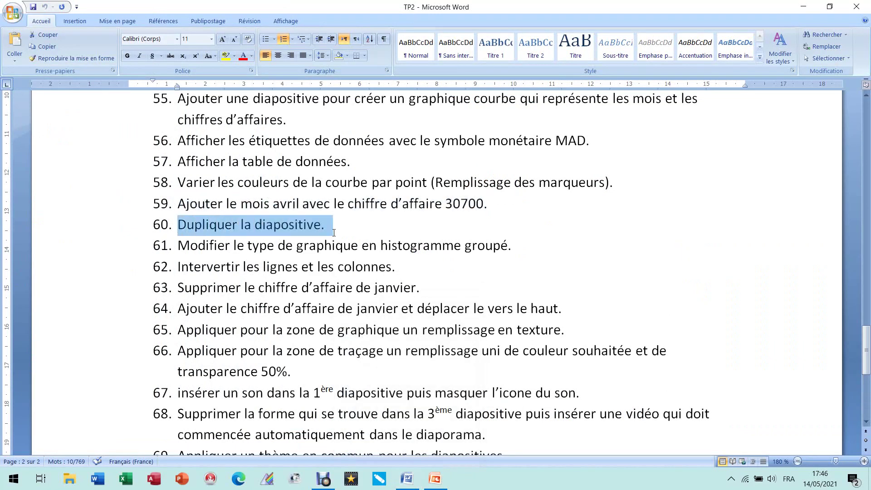
{"action": "left_click", "coordinate": [443, 483]}
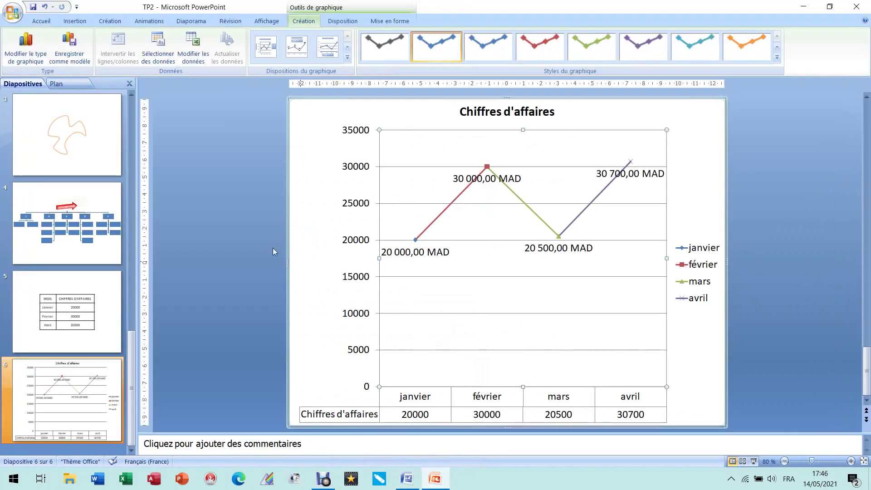
{"action": "right_click", "coordinate": [71, 393]}
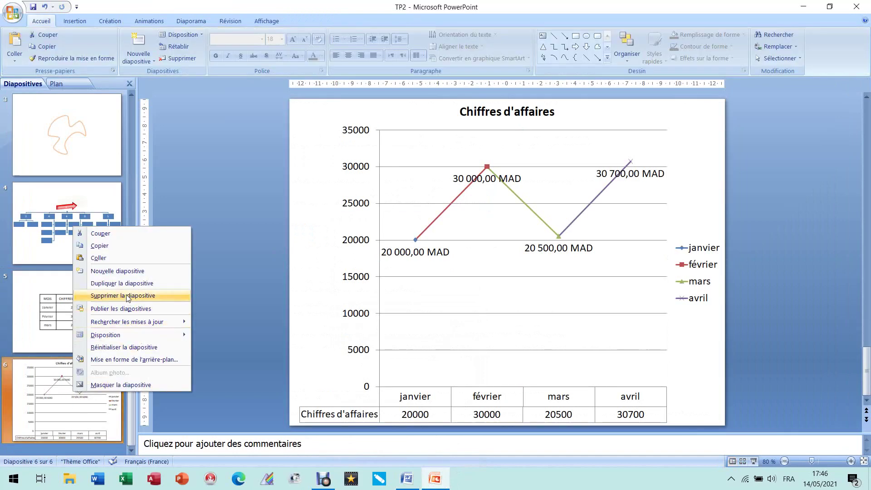
{"action": "left_click", "coordinate": [127, 283]}
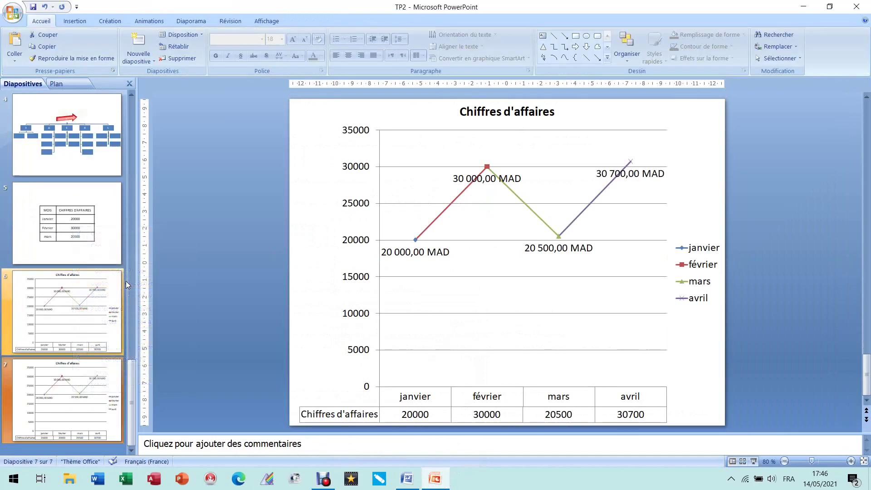
Highlight instruction 61 in Word and change the chart on slide 7 in PowerPoint to a clustered column chart (histogramme groupé)
{"action": "left_click", "coordinate": [408, 479]}
{"action": "left_click_drag", "start_coordinate": [179, 245], "coordinate": [508, 250]}
{"action": "left_click", "coordinate": [434, 482]}
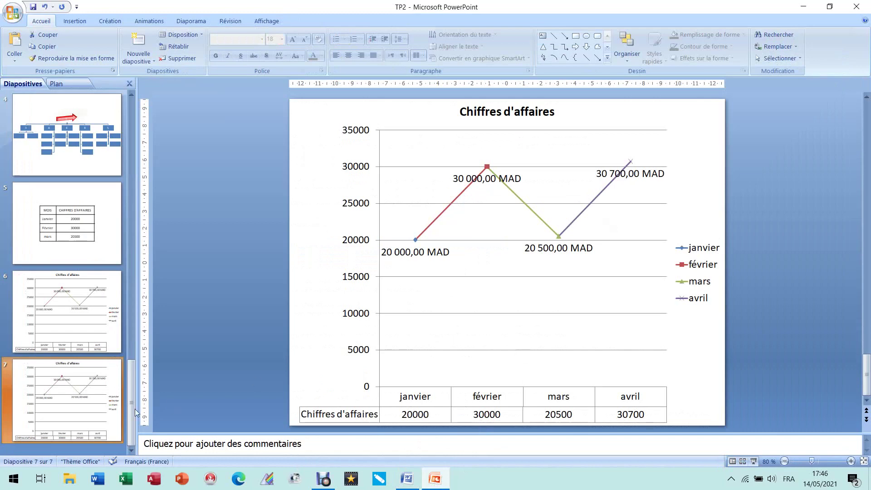
{"action": "right_click", "coordinate": [695, 194]}
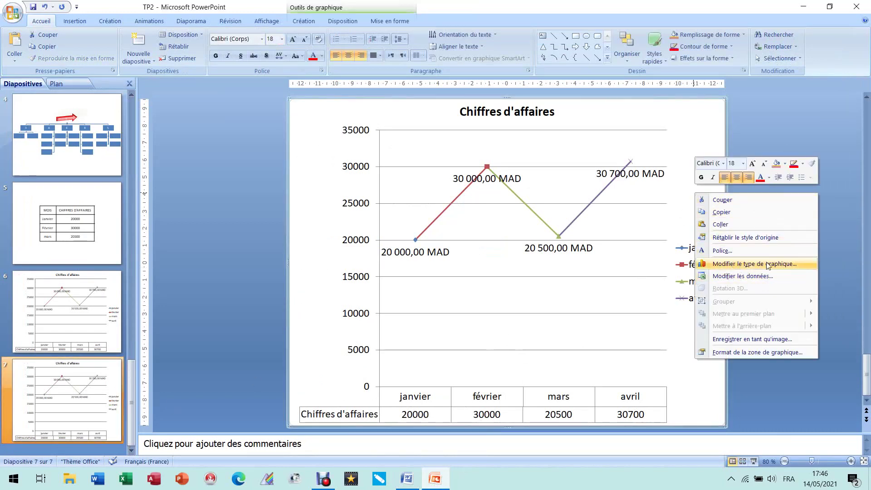
{"action": "left_click", "coordinate": [768, 265]}
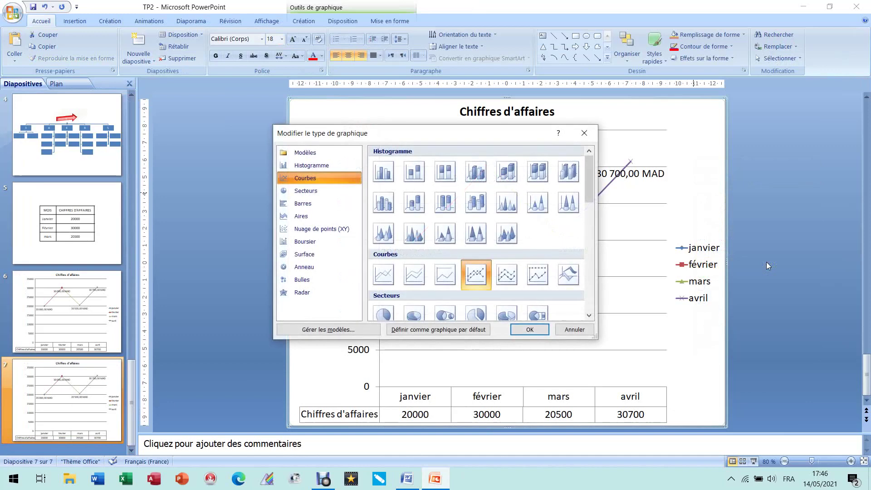
{"action": "left_click", "coordinate": [310, 167]}
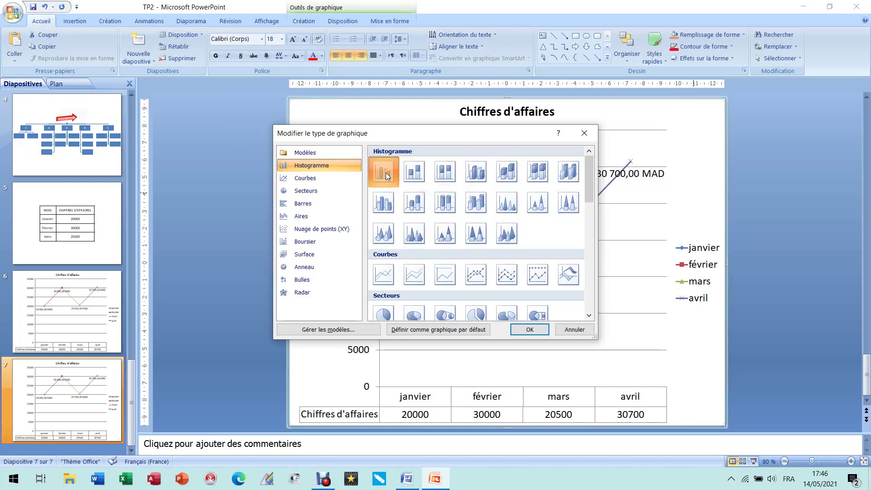
{"action": "left_click", "coordinate": [530, 331]}
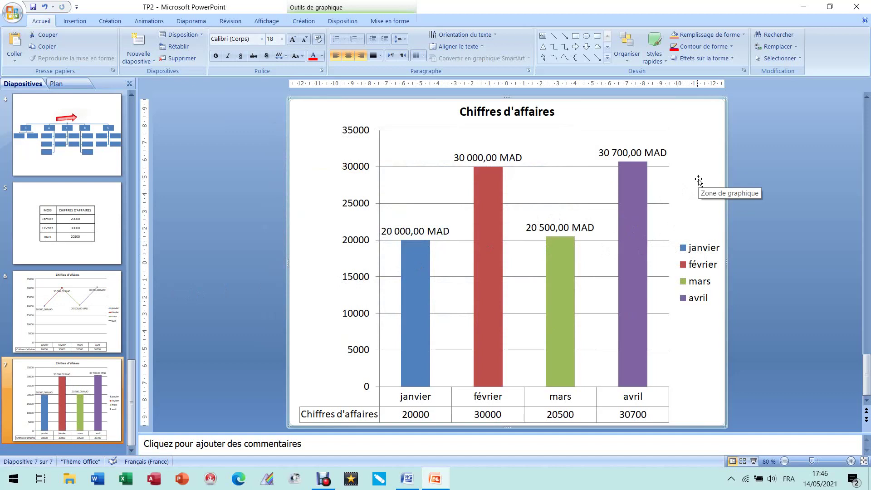
Highlight instruction 62 in the Word exercise sheet and return to the PowerPoint presentation
{"action": "left_click", "coordinate": [409, 482]}
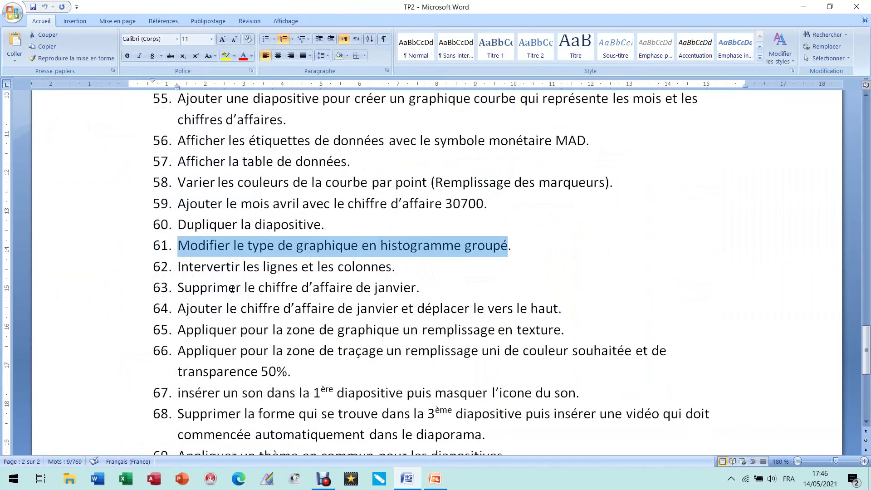
{"action": "left_click_drag", "start_coordinate": [179, 268], "coordinate": [395, 270]}
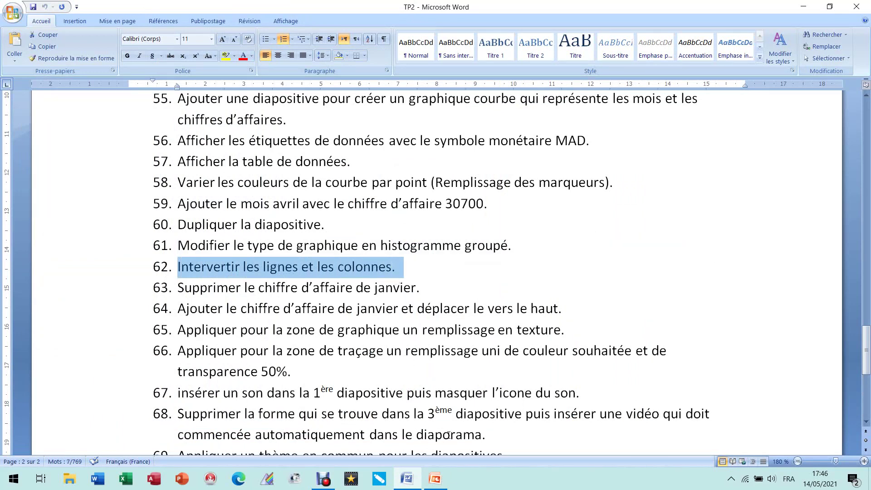
{"action": "left_click", "coordinate": [435, 479]}
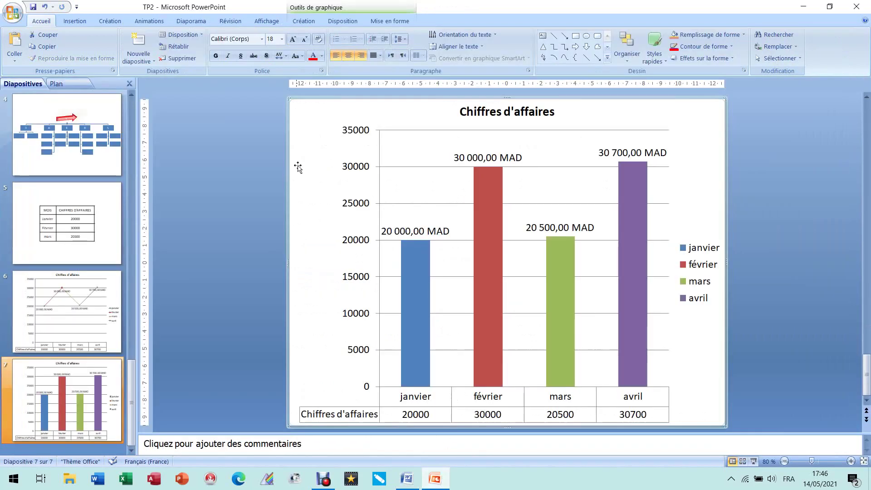
Open the column chart's Excel data sheet, minimise it, and switch the chart's rows and columns in the maximised PowerPoint window
{"action": "left_click", "coordinate": [309, 22]}
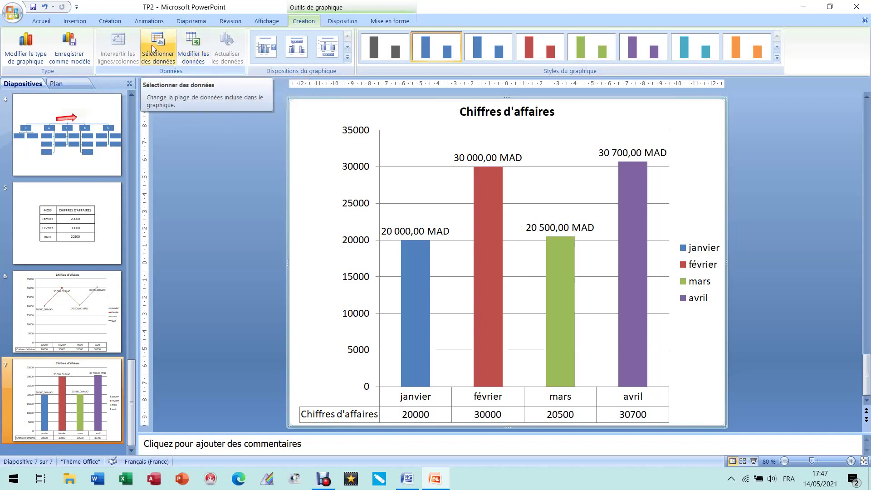
{"action": "left_click", "coordinate": [194, 46]}
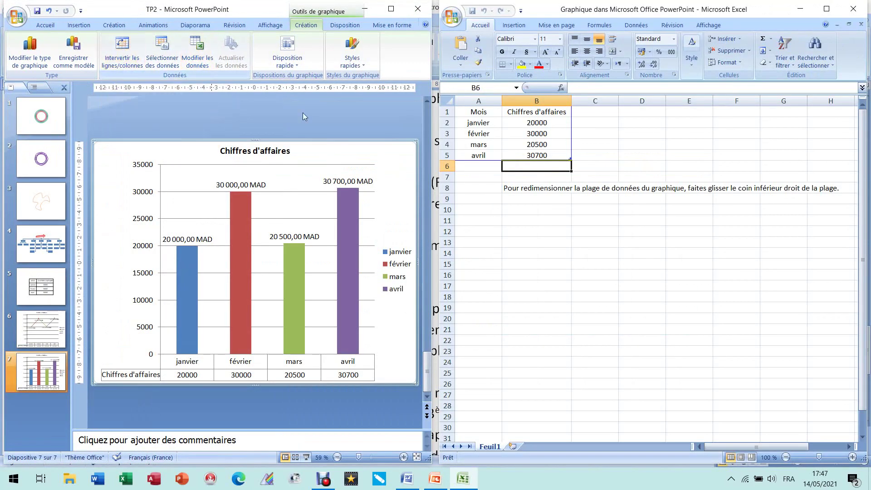
{"action": "left_click", "coordinate": [799, 11]}
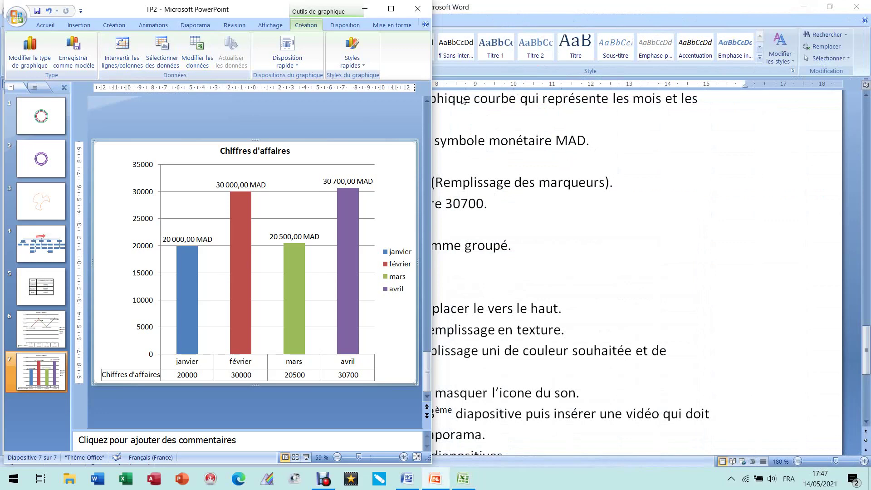
{"action": "left_click", "coordinate": [392, 14]}
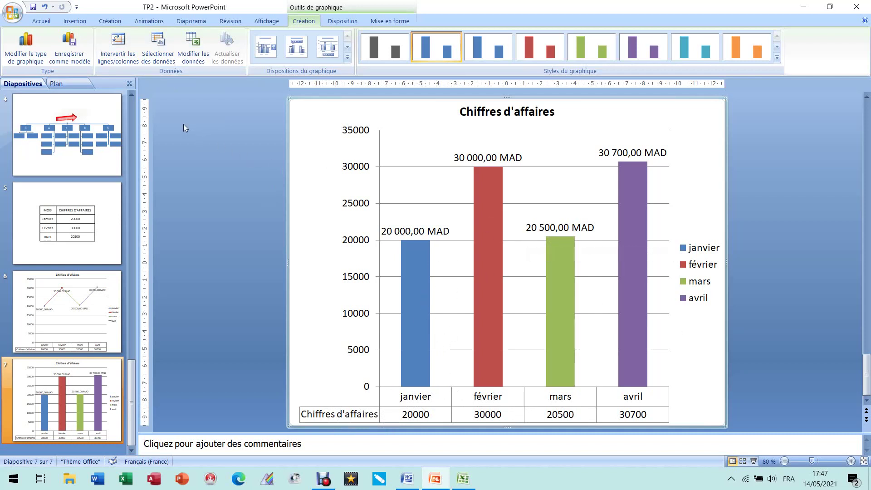
{"action": "left_click", "coordinate": [119, 39]}
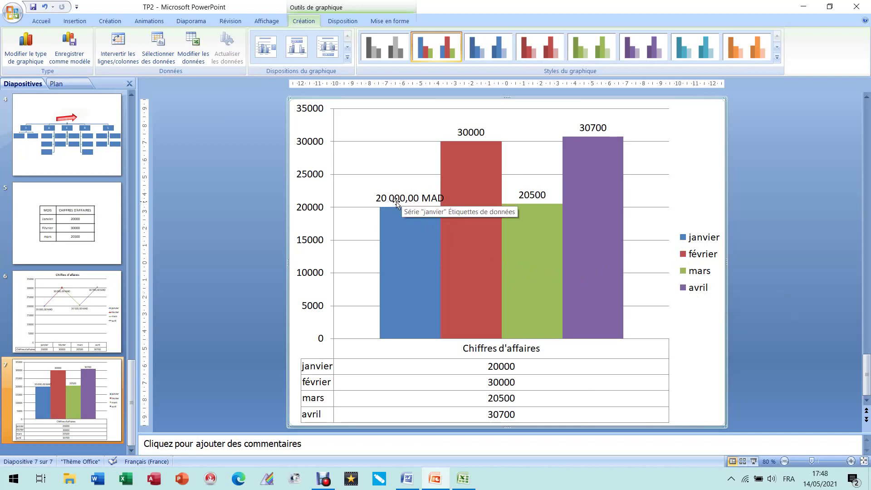
Format the février column's data label as a Monétaire number with the currency symbol MAD
{"action": "right_click", "coordinate": [467, 132]}
{"action": "left_click", "coordinate": [518, 224]}
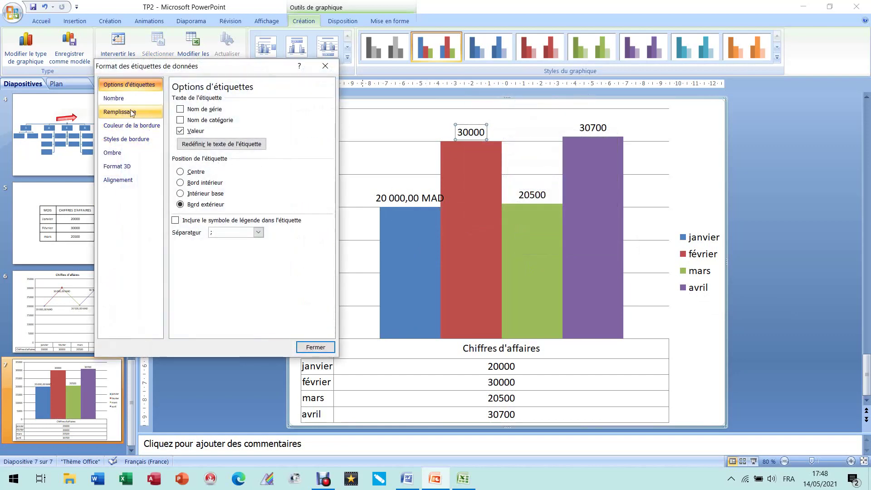
{"action": "left_click", "coordinate": [114, 98]}
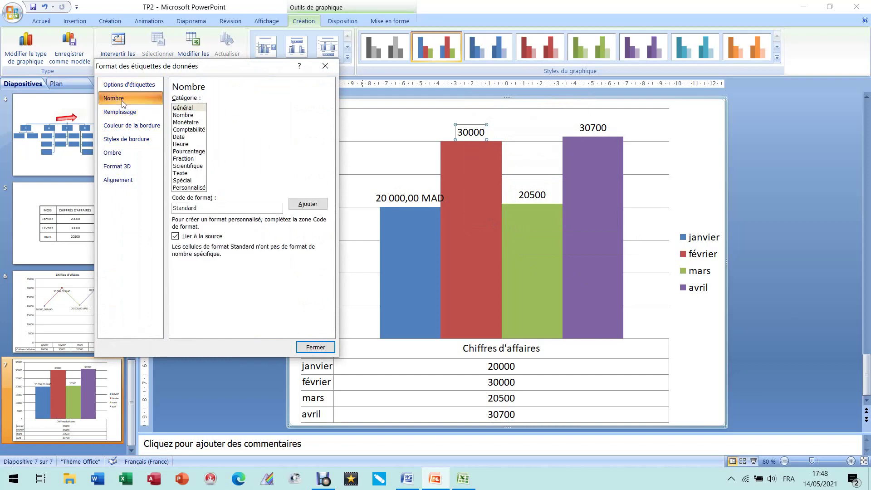
{"action": "left_click", "coordinate": [185, 123]}
{"action": "left_click", "coordinate": [242, 122]}
{"action": "left_click", "coordinate": [243, 127]}
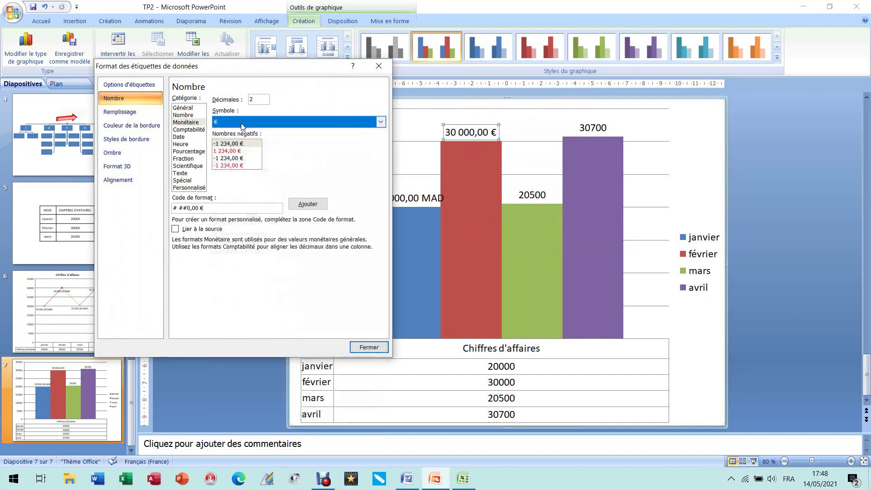
{"action": "left_click", "coordinate": [243, 126]}
{"action": "scroll", "coordinate": [241, 400], "scroll_direction": "down", "scroll_amount": 20}
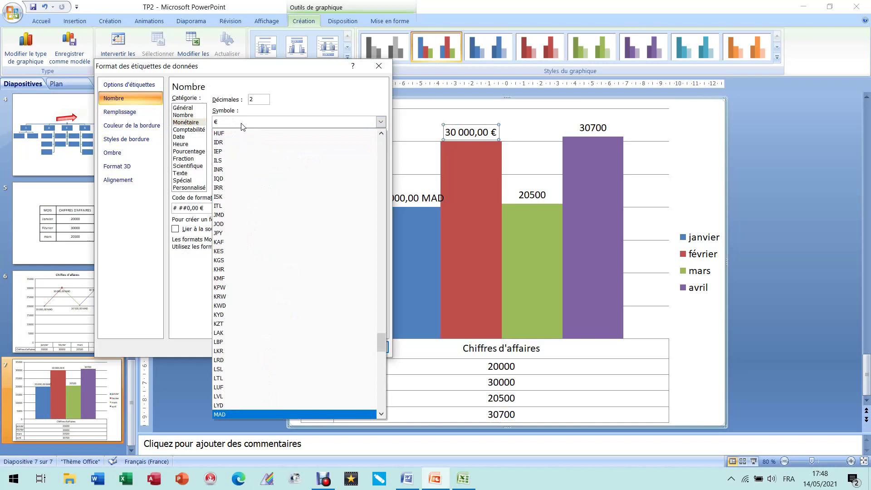
{"action": "left_click", "coordinate": [236, 414]}
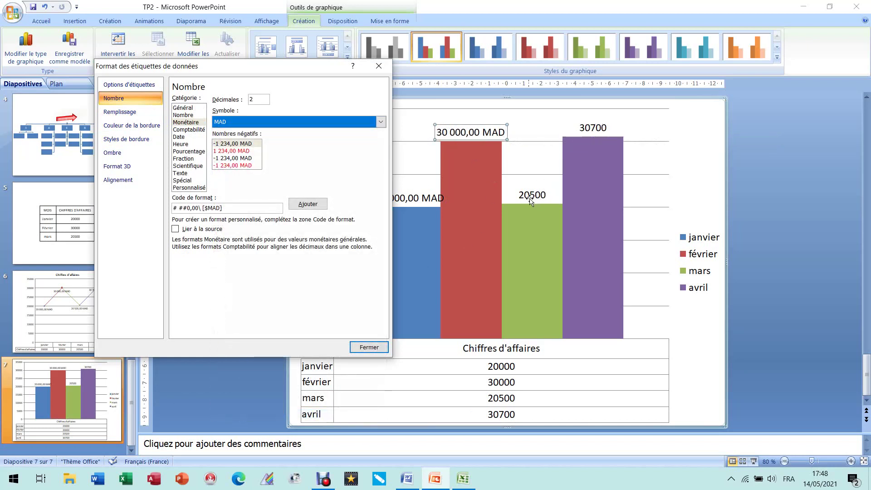
{"action": "left_click", "coordinate": [369, 347]}
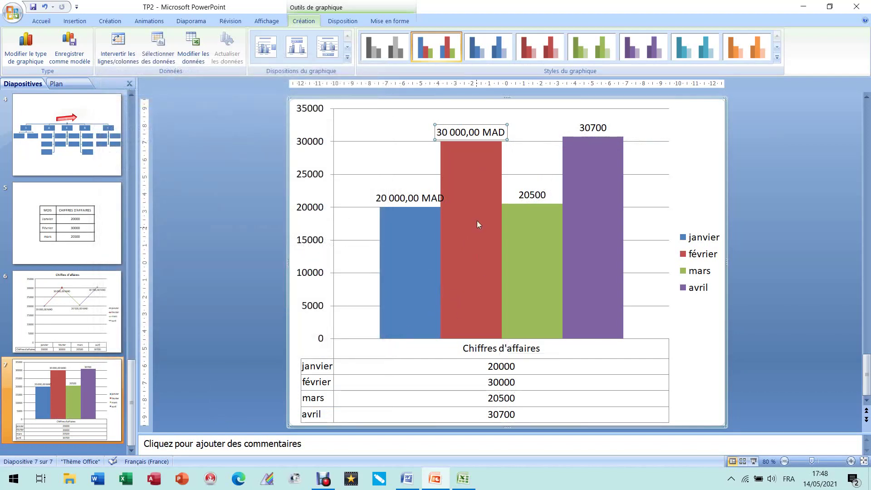
{"action": "left_click", "coordinate": [532, 193]}
{"action": "left_click", "coordinate": [588, 129]}
{"action": "left_click", "coordinate": [588, 129]}
{"action": "left_click", "coordinate": [684, 160]}
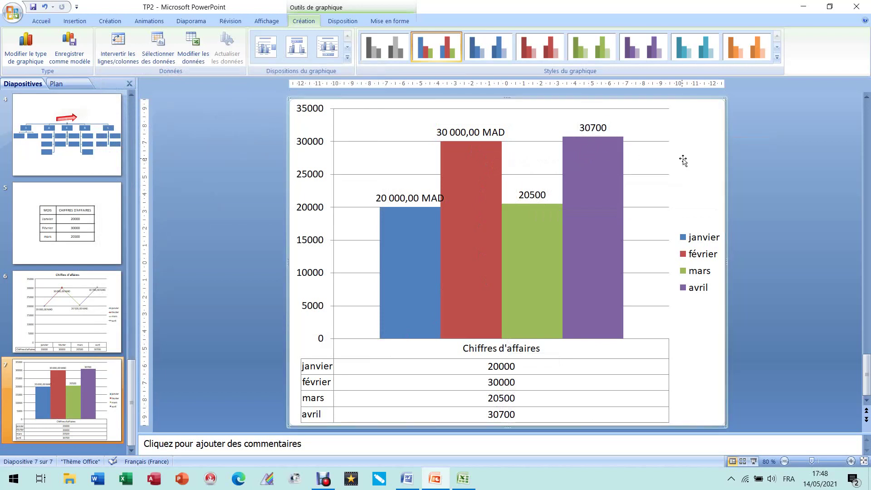
Highlight instruction 63 in the Word exercise sheet, close the chart's Excel data sheet and return to the PowerPoint presentation
{"action": "left_click", "coordinate": [407, 478]}
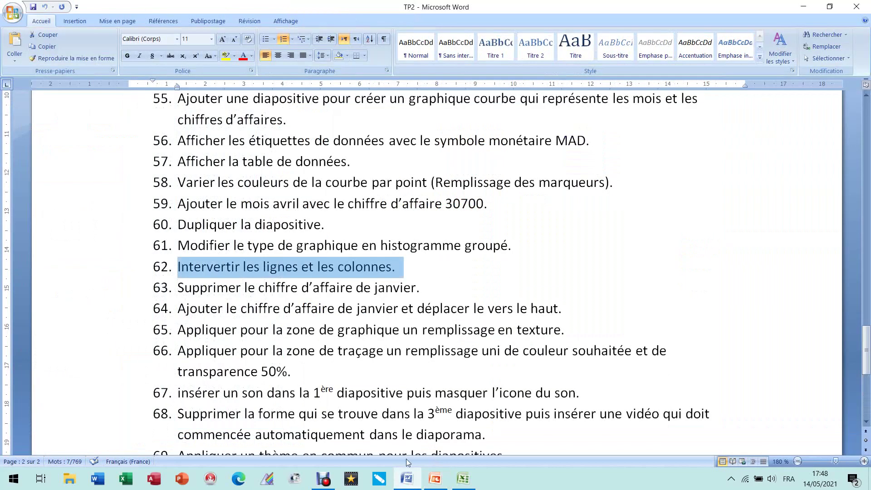
{"action": "left_click_drag", "start_coordinate": [180, 290], "coordinate": [383, 287]}
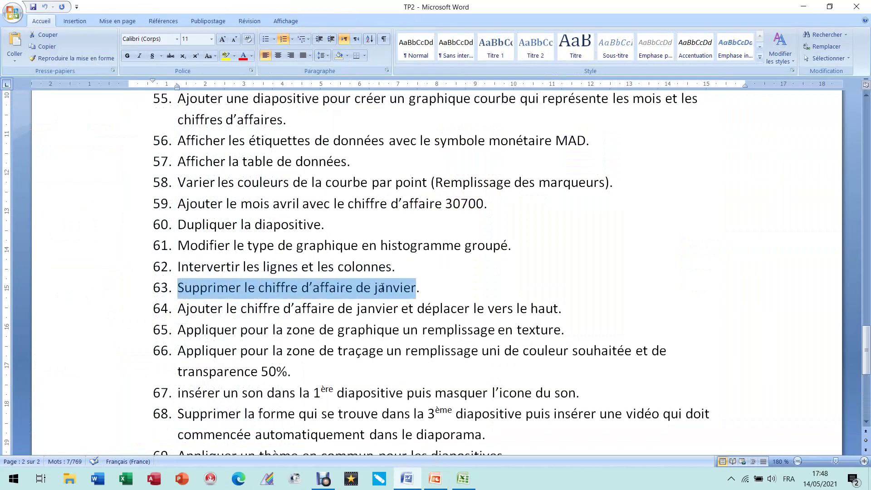
{"action": "left_click", "coordinate": [463, 478]}
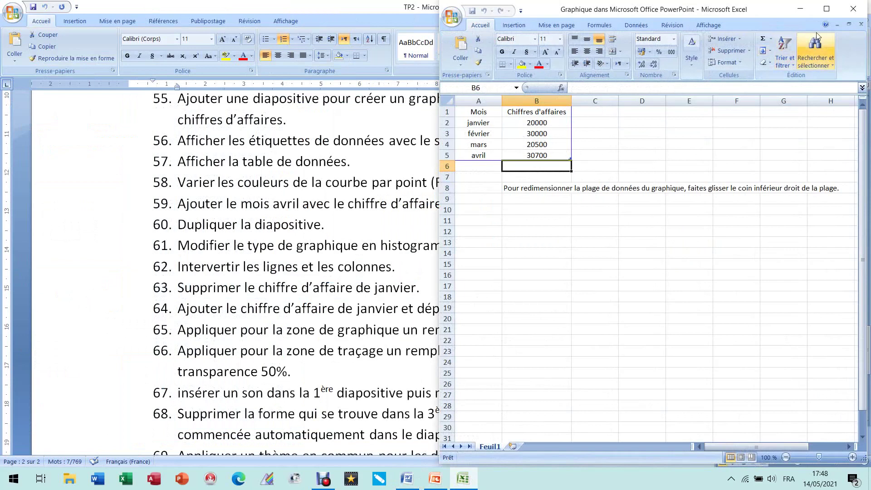
{"action": "left_click", "coordinate": [853, 8]}
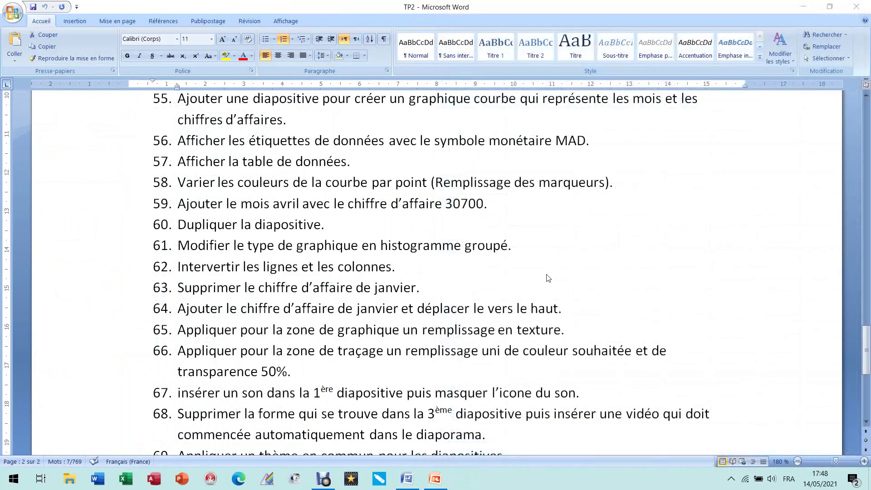
{"action": "left_click", "coordinate": [407, 478]}
{"action": "left_click", "coordinate": [435, 478]}
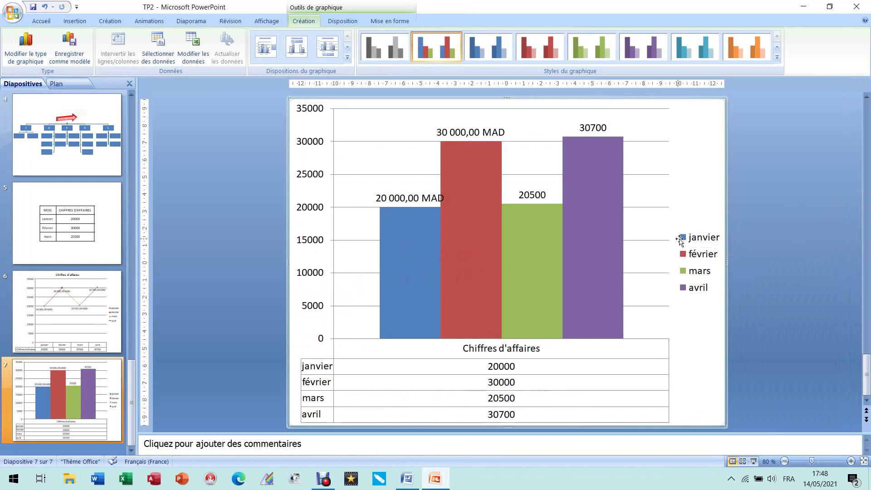
Delete the janvier column from the chart on slide 7, and check the chart's Excel data sheet before closing it
{"action": "left_click", "coordinate": [400, 253]}
{"action": "key", "text": "Delete"}
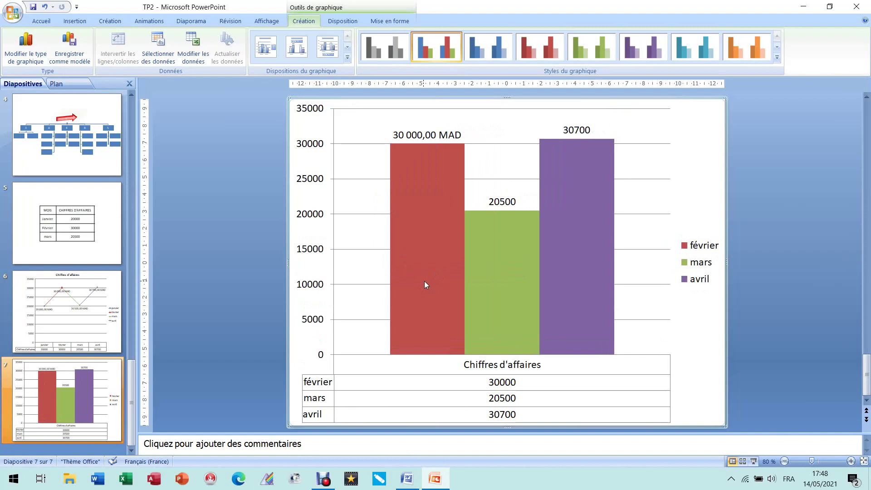
{"action": "left_click", "coordinate": [194, 55]}
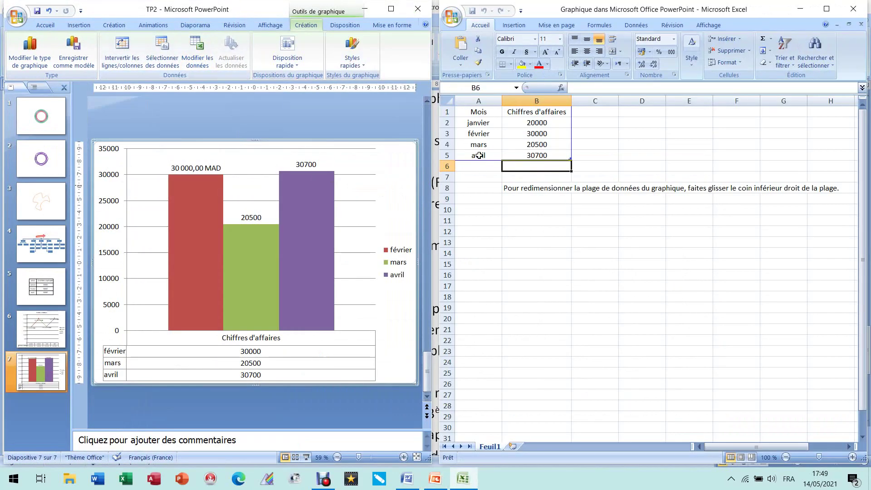
{"action": "left_click", "coordinate": [853, 9]}
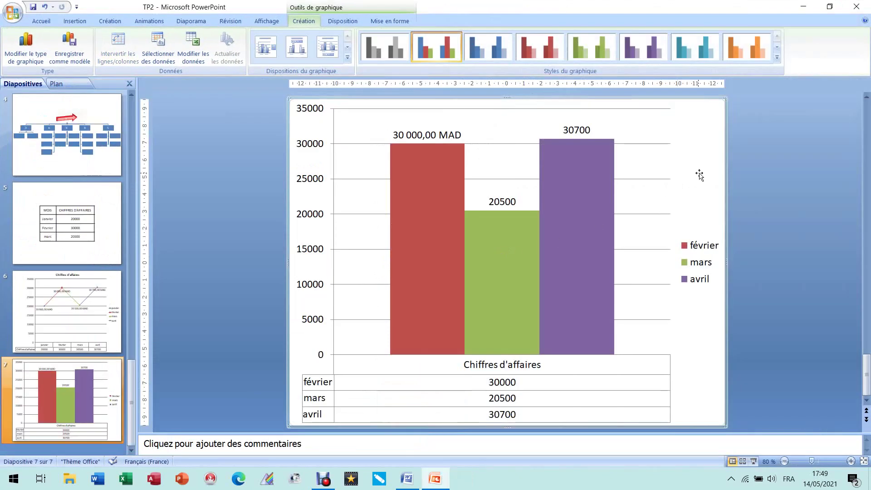
Highlight instruction 64 in the Word exercise sheet and switch back to the PowerPoint presentation
{"action": "left_click", "coordinate": [407, 481]}
{"action": "left_click_drag", "start_coordinate": [177, 310], "coordinate": [543, 311]}
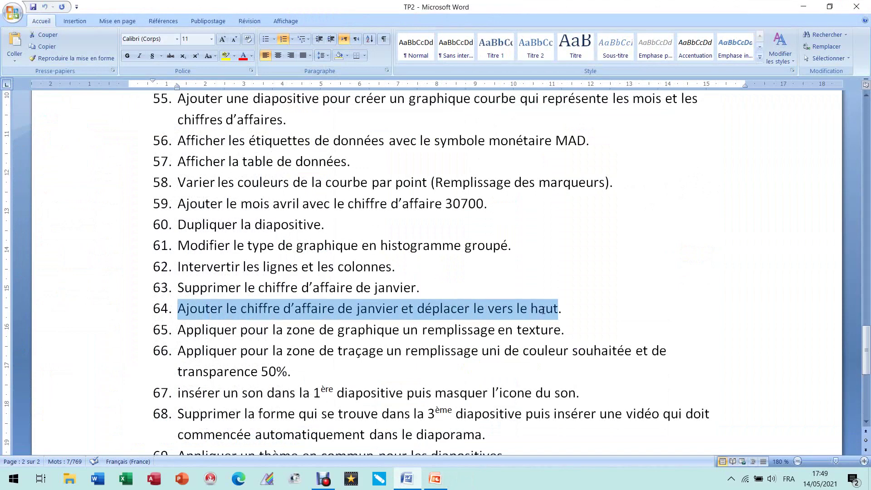
{"action": "left_click", "coordinate": [435, 479]}
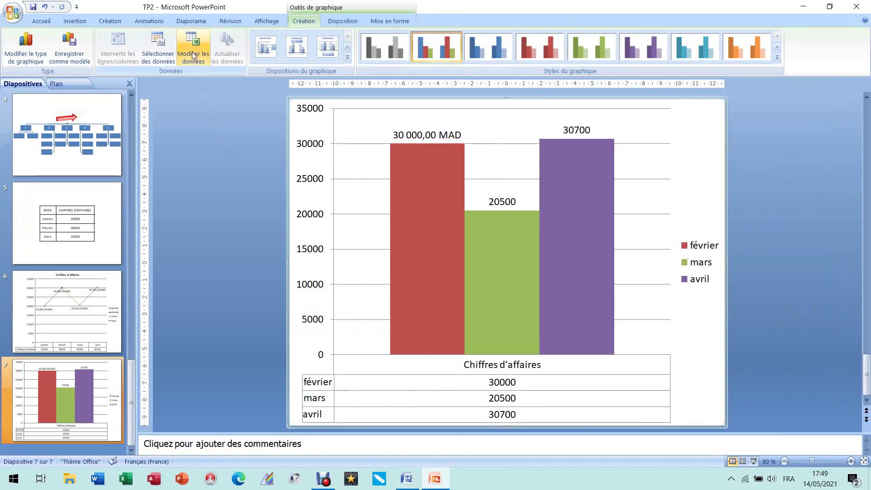
Add a series to the chart's data source with its name taken from cell A2 (janvier) and its value from cell B2
{"action": "left_click", "coordinate": [152, 52]}
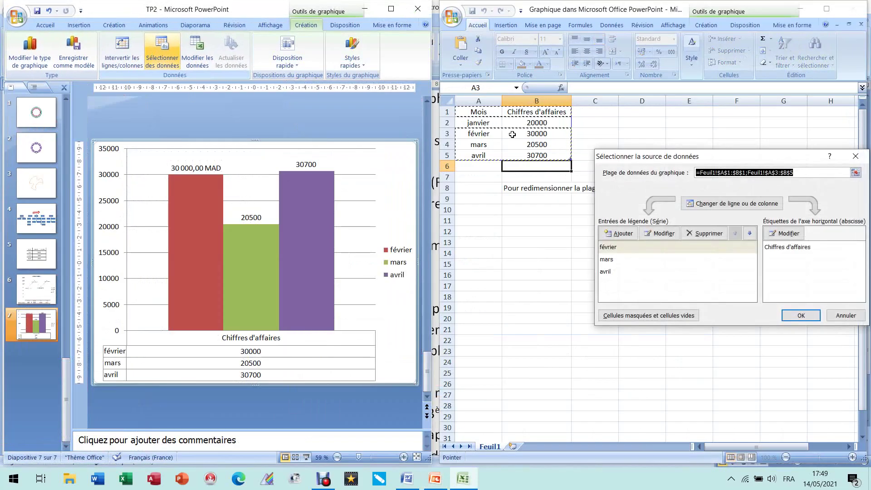
{"action": "left_click_drag", "start_coordinate": [651, 189], "coordinate": [599, 191]}
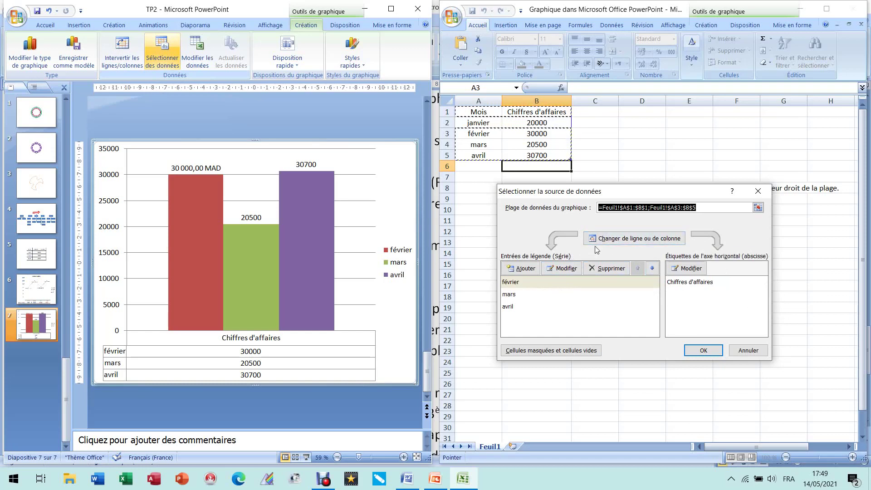
{"action": "left_click", "coordinate": [521, 268]}
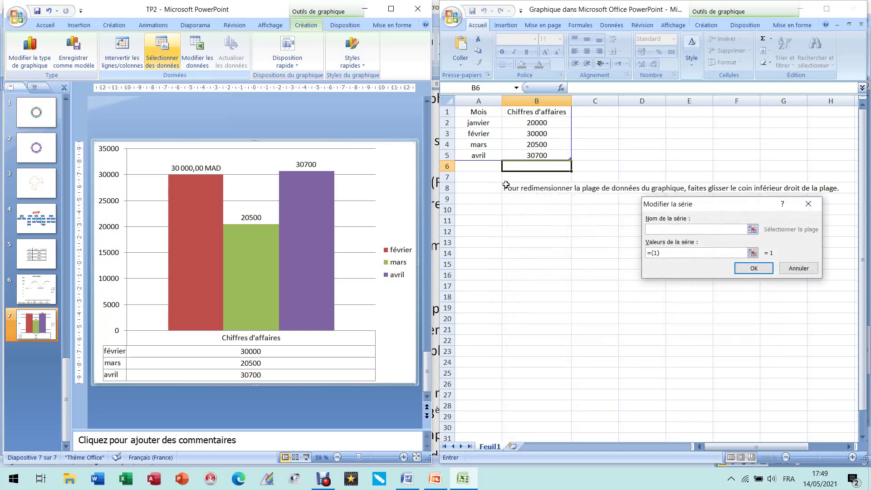
{"action": "left_click", "coordinate": [475, 123]}
{"action": "left_click_drag", "start_coordinate": [653, 255], "coordinate": [663, 258]}
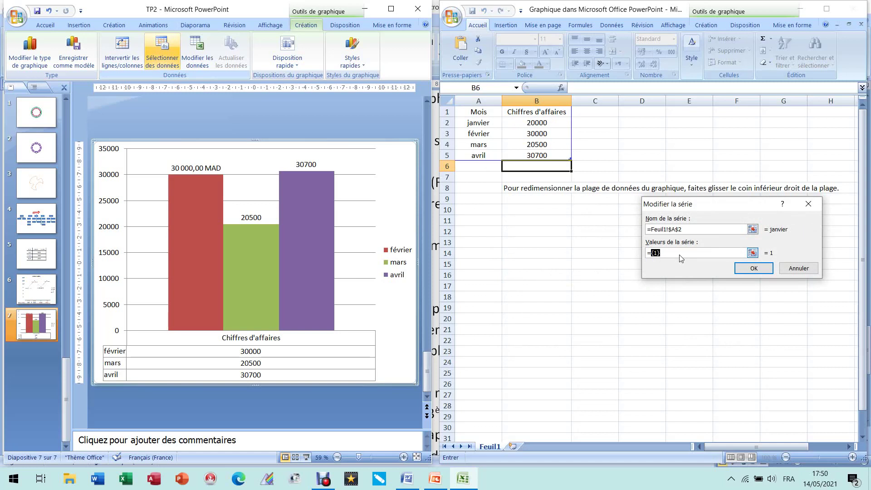
{"action": "key", "text": "BackSpace"}
{"action": "left_click", "coordinate": [536, 123]}
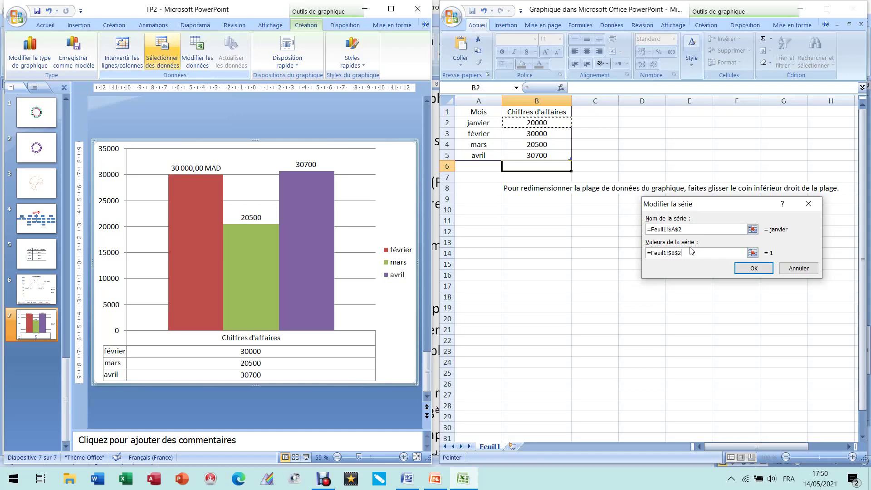
{"action": "left_click", "coordinate": [751, 270]}
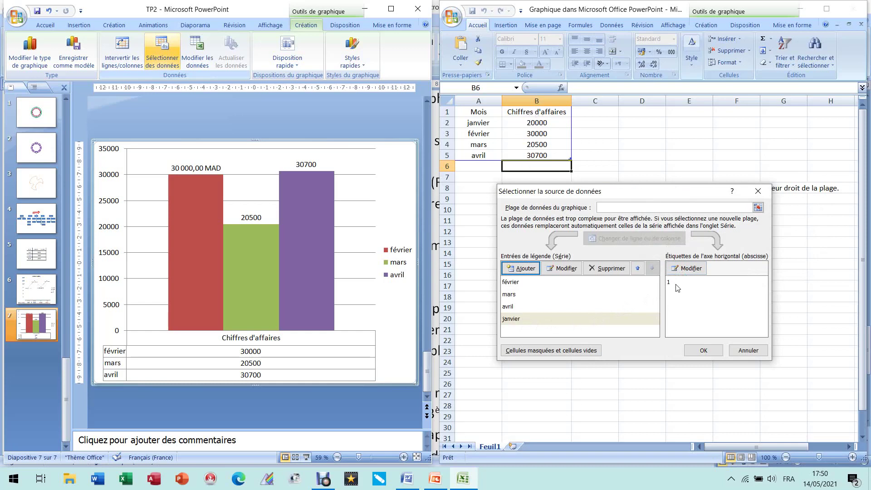
Set the horizontal axis label range to cell B1, Chiffres d'affaires
{"action": "left_click", "coordinate": [690, 269]}
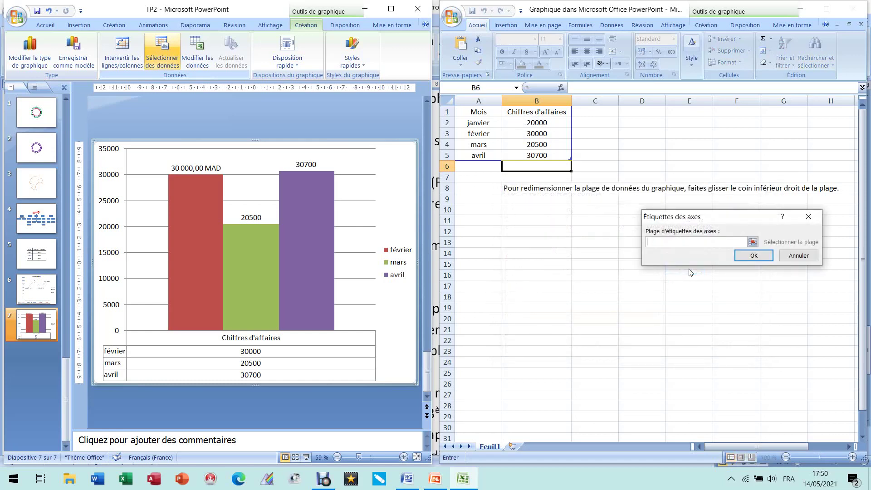
{"action": "left_click", "coordinate": [537, 111]}
{"action": "left_click", "coordinate": [753, 255]}
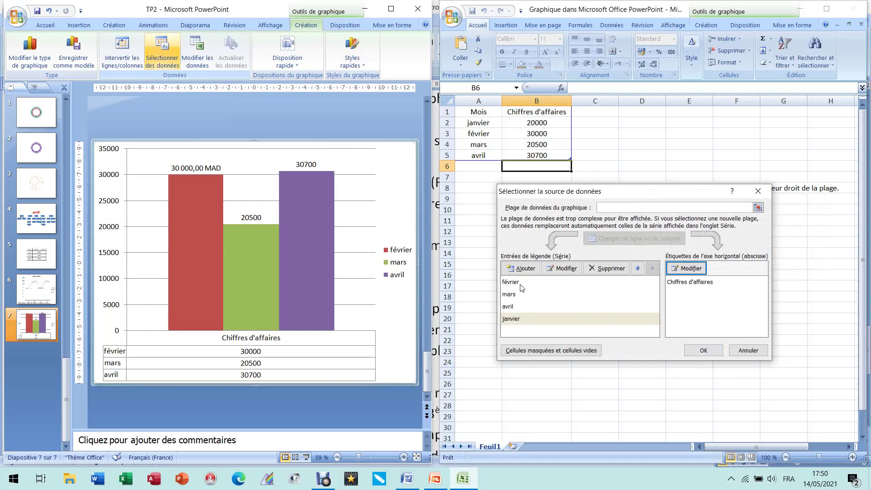
{"action": "left_click_drag", "start_coordinate": [515, 285], "coordinate": [514, 321]}
{"action": "left_click", "coordinate": [514, 320]}
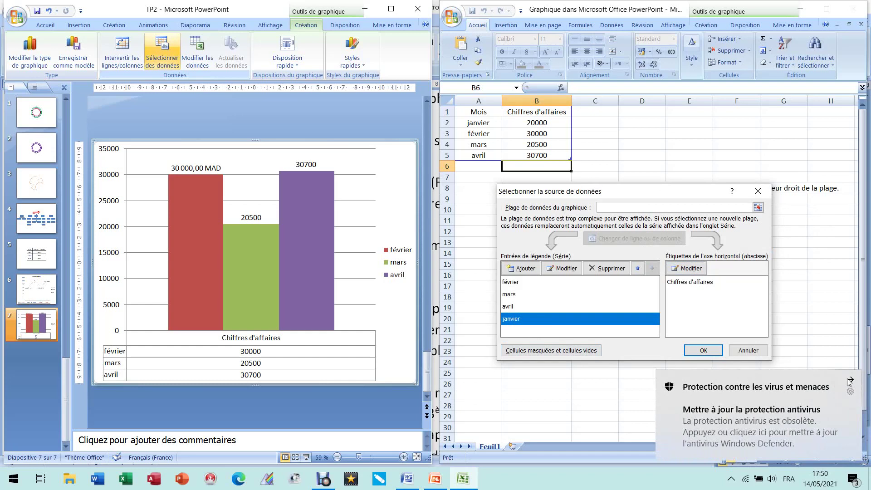
{"action": "left_click", "coordinate": [769, 379]}
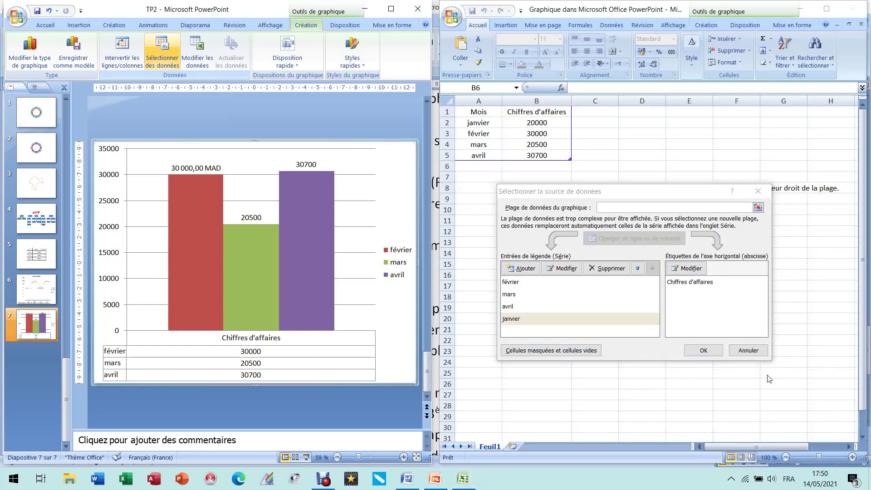
{"action": "left_click", "coordinate": [639, 269]}
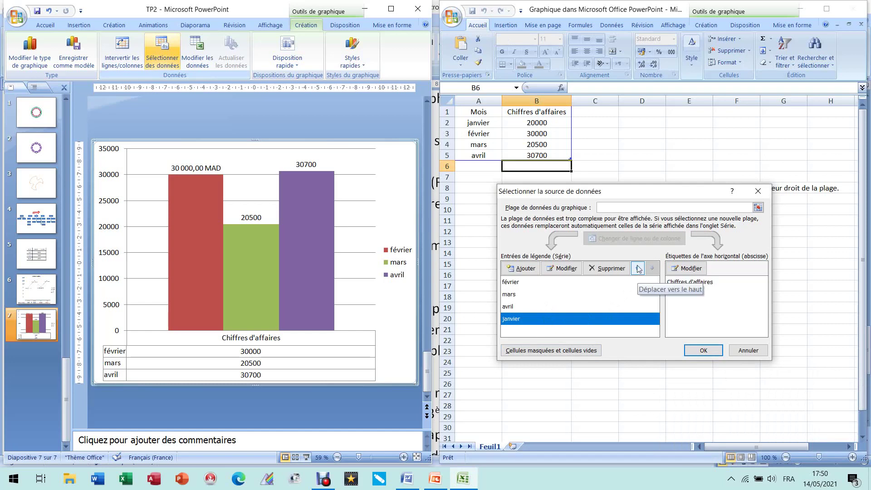
{"action": "left_click", "coordinate": [508, 283]}
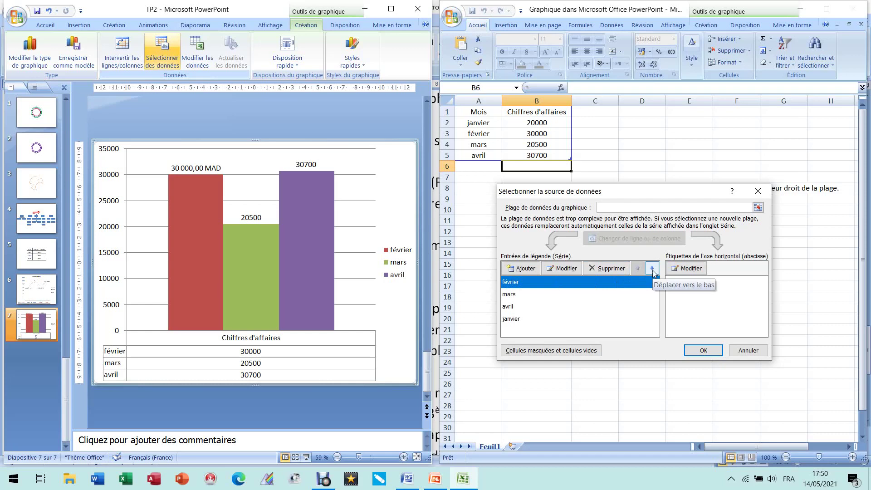
{"action": "left_click", "coordinate": [515, 296]}
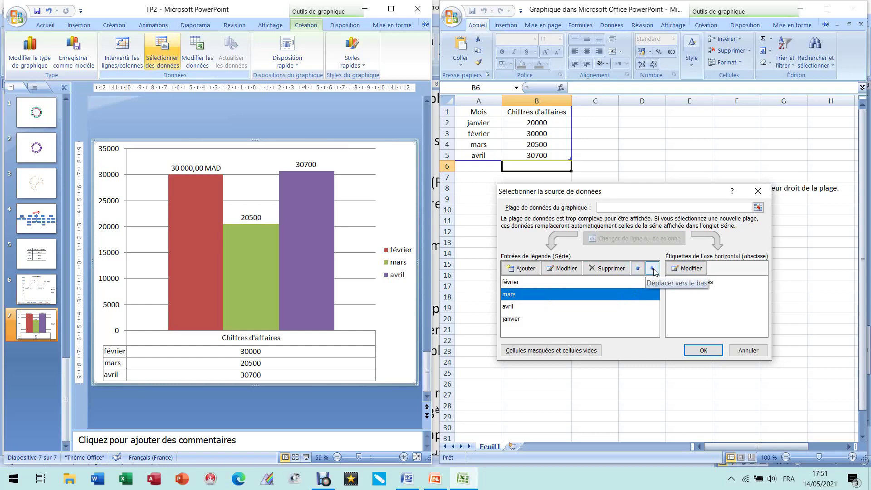
Move the janvier series to the top of the legend entries, apply the data source and close the Excel data sheet
{"action": "left_click", "coordinate": [524, 320]}
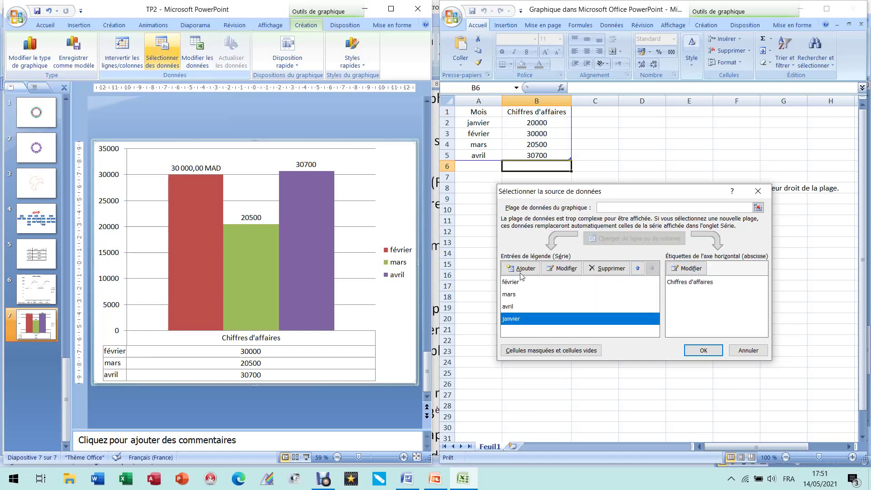
{"action": "left_click", "coordinate": [638, 268]}
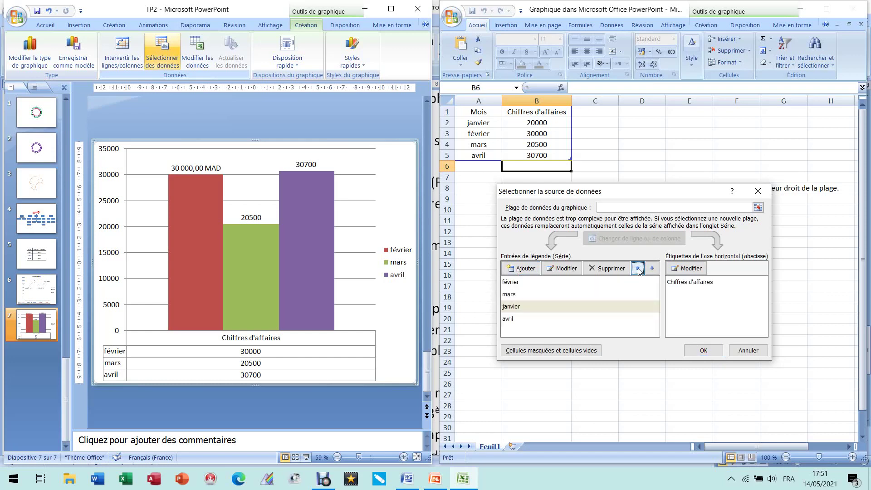
{"action": "left_click", "coordinate": [639, 269]}
{"action": "left_click", "coordinate": [638, 269]}
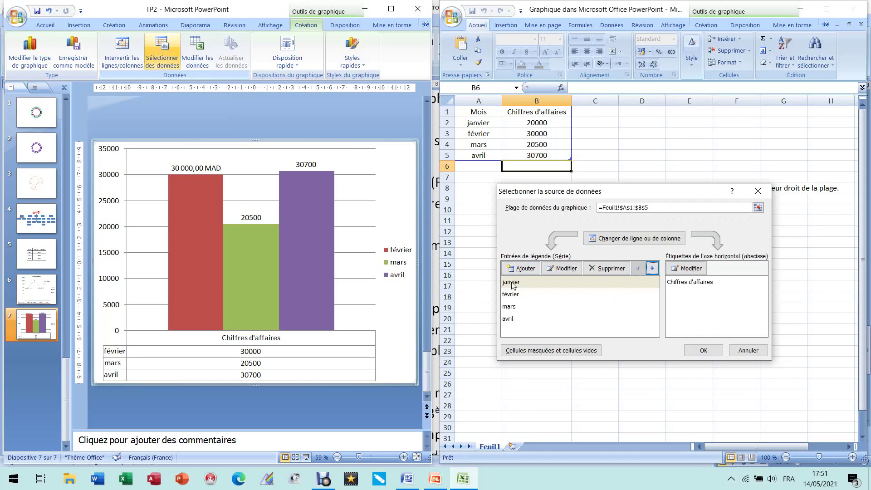
{"action": "left_click", "coordinate": [707, 350]}
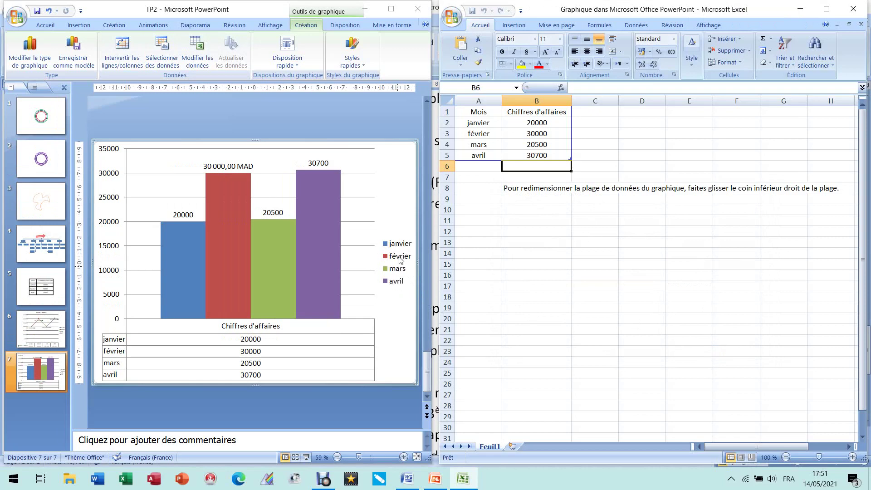
{"action": "left_click", "coordinate": [853, 8]}
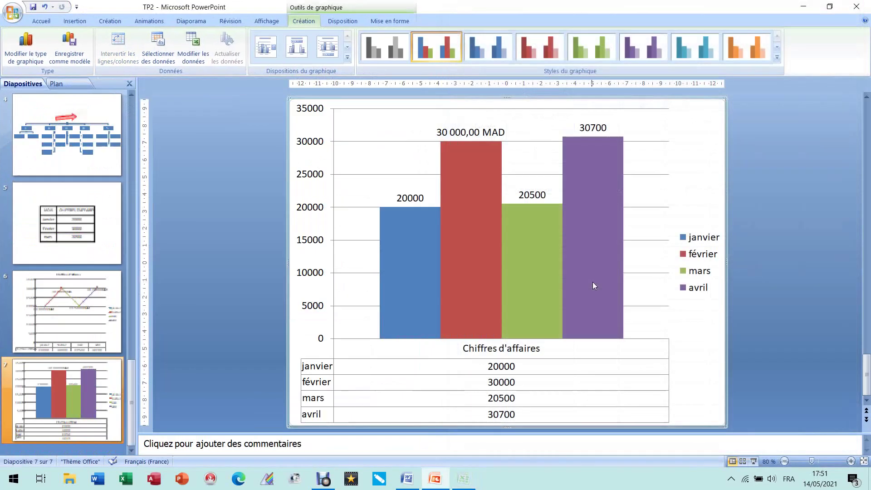
Highlight instruction 65 in the Word exercise sheet and go back to the PowerPoint presentation
{"action": "left_click", "coordinate": [408, 481]}
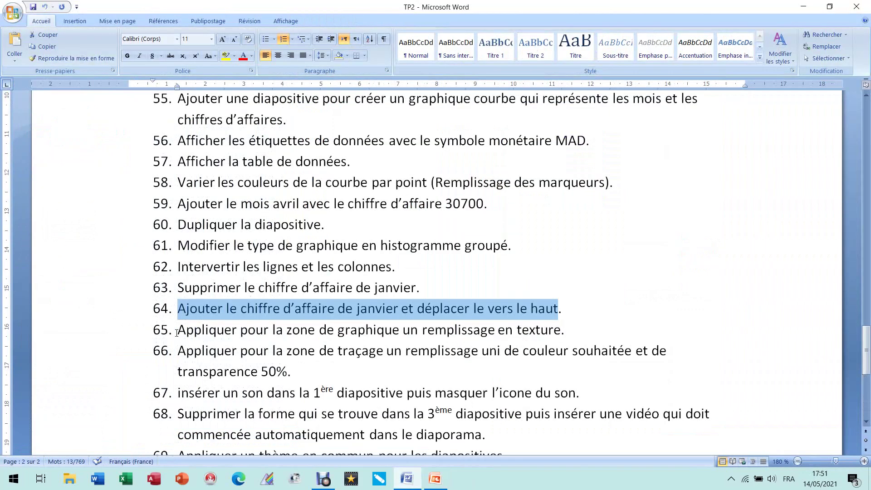
{"action": "left_click_drag", "start_coordinate": [180, 331], "coordinate": [426, 333]}
{"action": "left_click_drag", "start_coordinate": [491, 331], "coordinate": [556, 335]}
{"action": "left_click", "coordinate": [447, 482]}
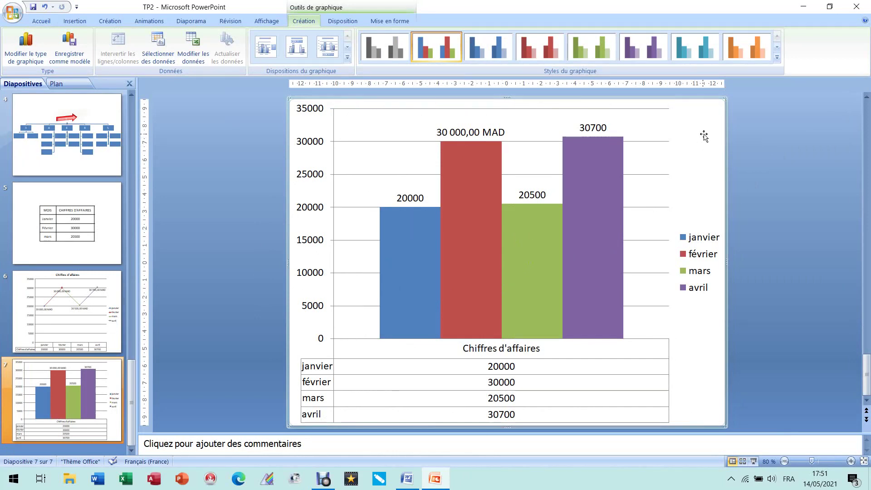
Fill the column chart's chart area with the Gouttelettes texture
{"action": "left_click", "coordinate": [380, 20]}
{"action": "left_click", "coordinate": [368, 35]}
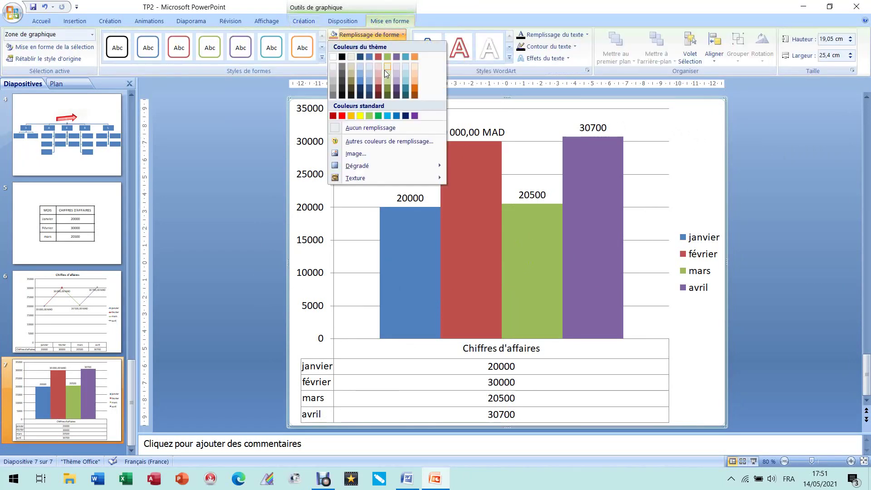
{"action": "left_click", "coordinate": [407, 478]}
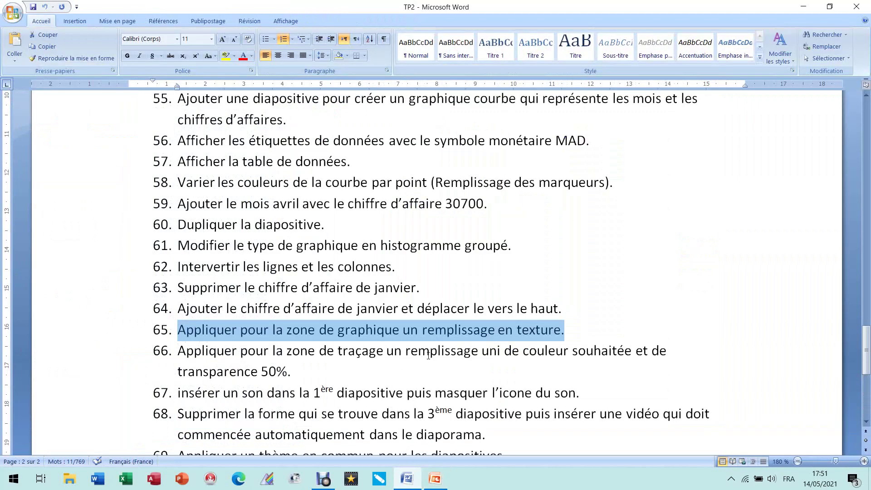
{"action": "left_click", "coordinate": [435, 478]}
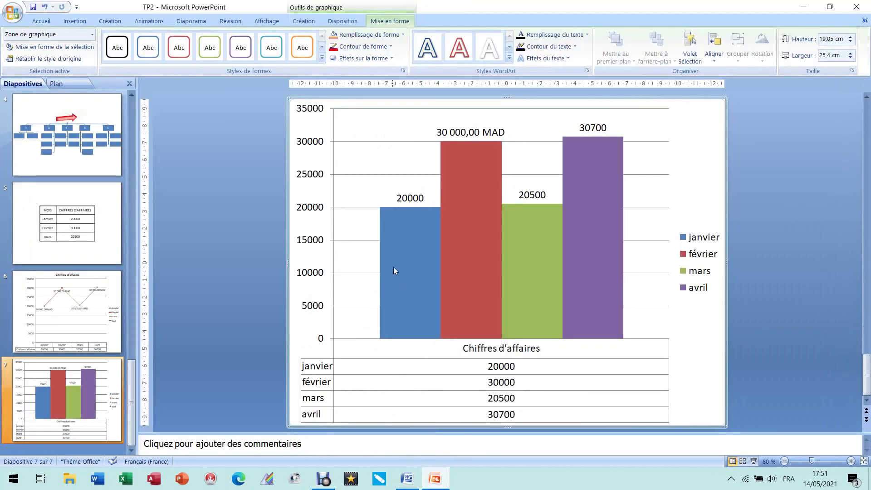
{"action": "left_click", "coordinate": [393, 35]}
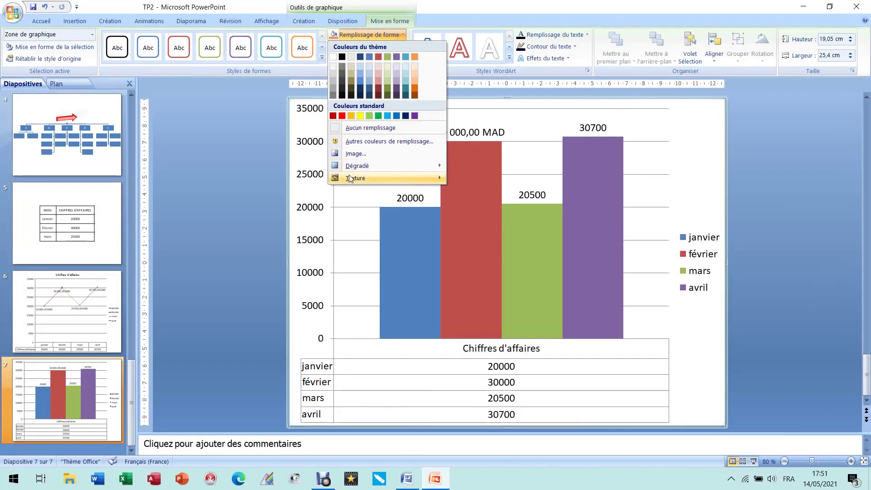
{"action": "mouse_move", "coordinate": [352, 180]}
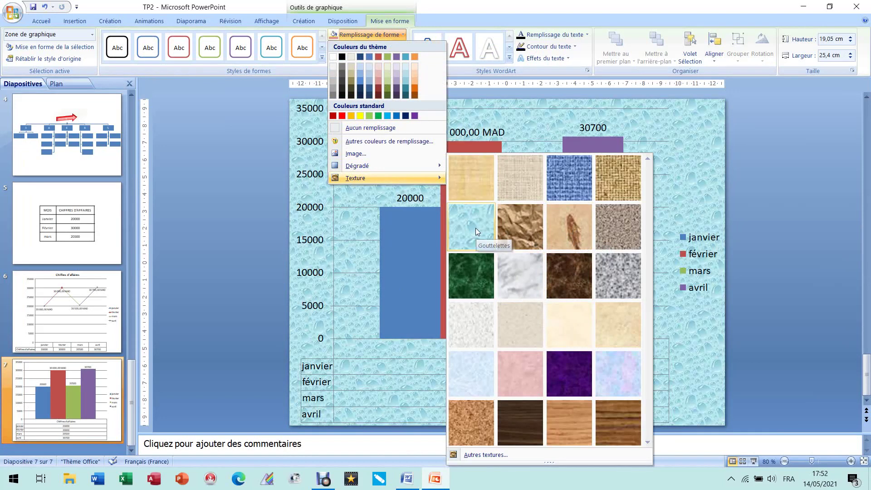
{"action": "left_click", "coordinate": [475, 228]}
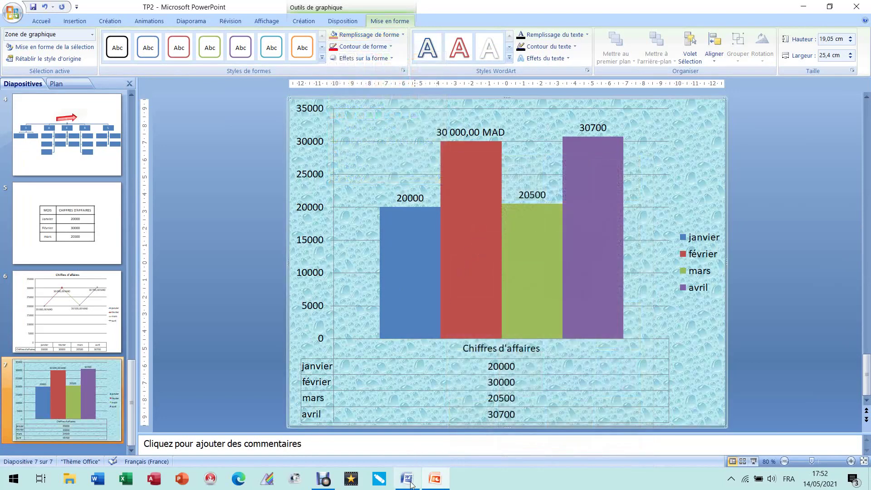
Highlight instruction 66 in the Word exercise sheet and return to the PowerPoint presentation
{"action": "key", "text": "alt+Tab"}
{"action": "left_click_drag", "start_coordinate": [180, 351], "coordinate": [664, 368]}
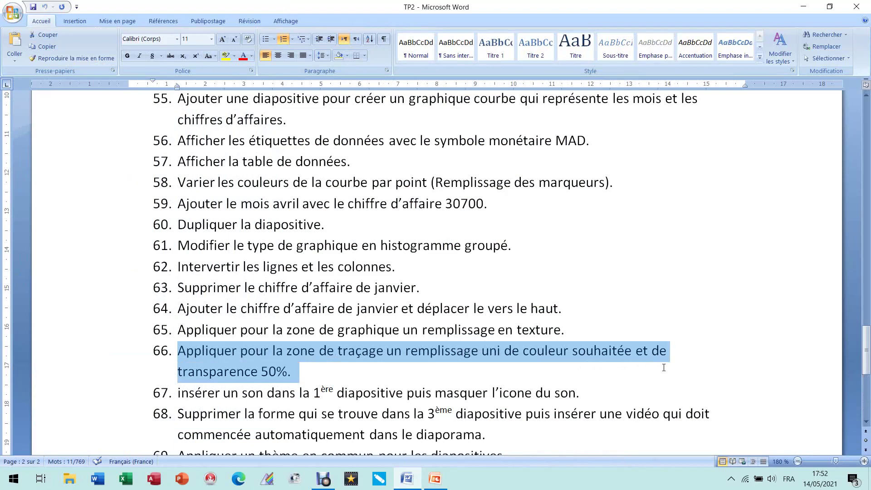
{"action": "left_click", "coordinate": [435, 479]}
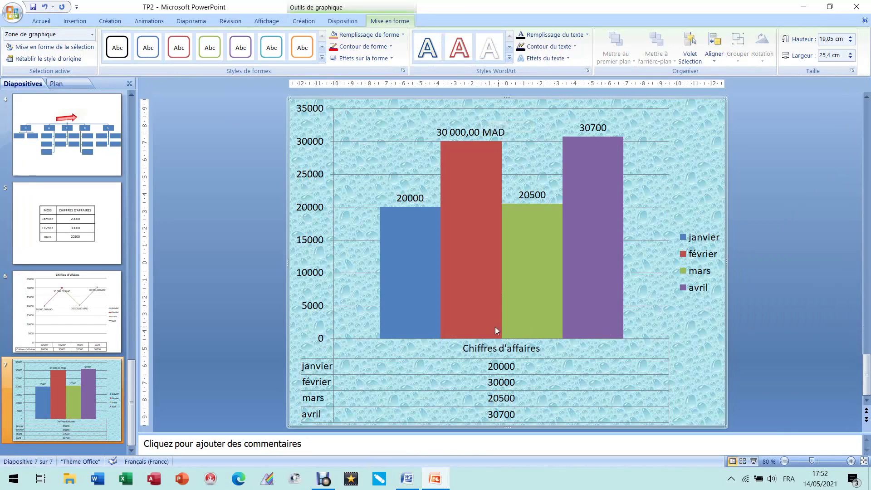
Give the chart's plot area a solid fill with 50% transparency
{"action": "mouse_move", "coordinate": [411, 219]}
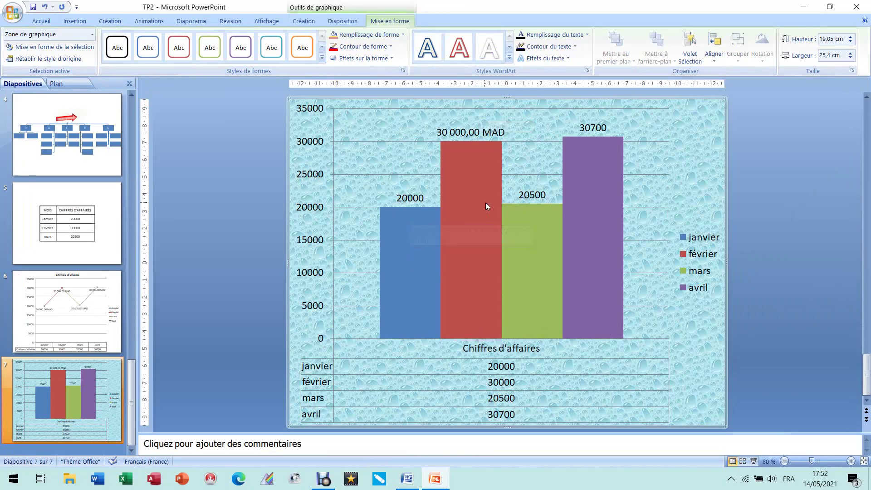
{"action": "mouse_move", "coordinate": [584, 241]}
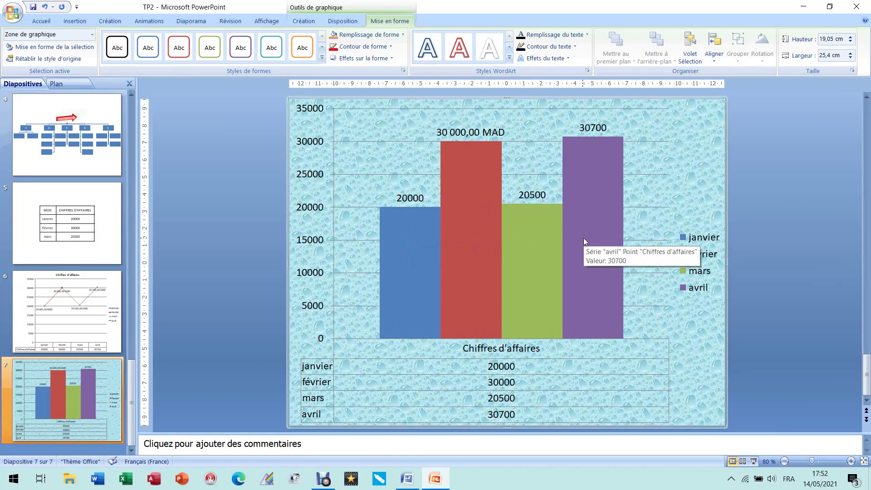
{"action": "left_click", "coordinate": [635, 132]}
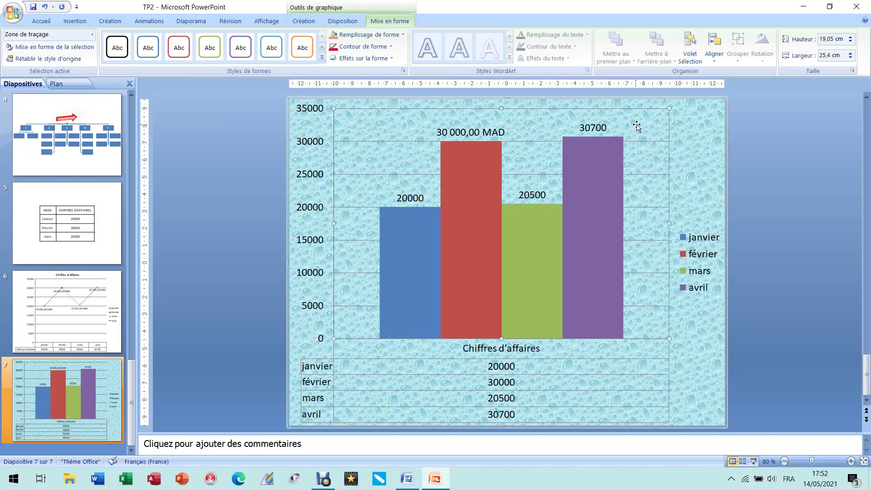
{"action": "left_click", "coordinate": [399, 35]}
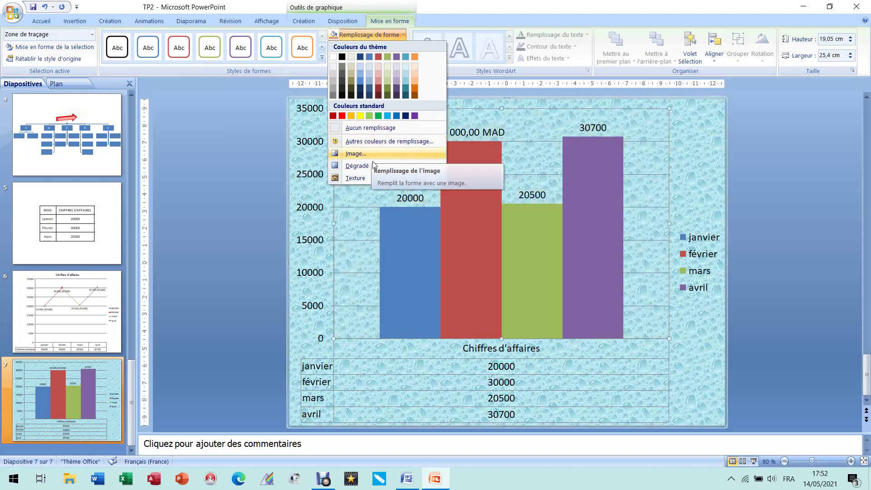
{"action": "mouse_move", "coordinate": [375, 168]}
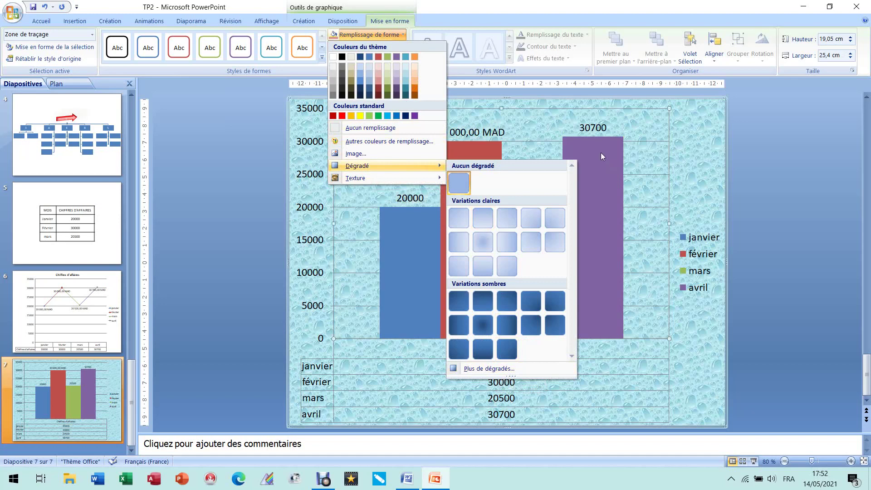
{"action": "right_click", "coordinate": [642, 121]}
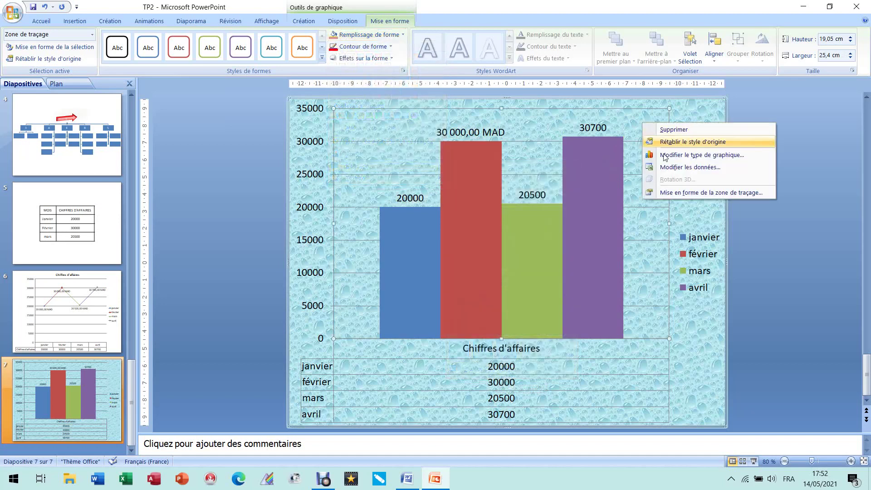
{"action": "left_click", "coordinate": [703, 192]}
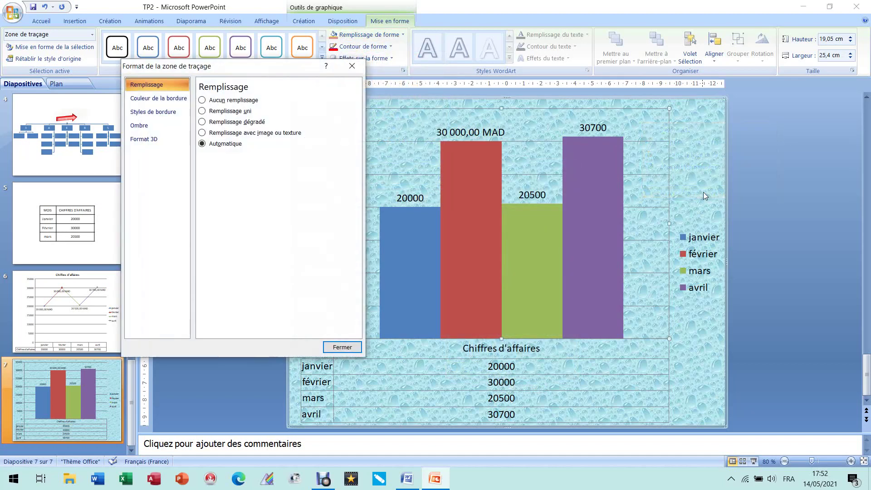
{"action": "left_click", "coordinate": [230, 112]}
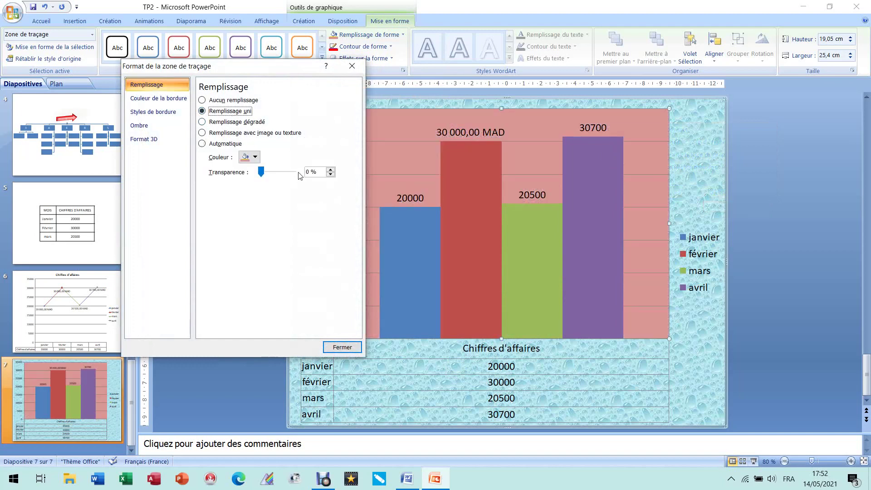
{"action": "left_click_drag", "start_coordinate": [312, 173], "coordinate": [304, 174]}
{"action": "type", "text": "50"}
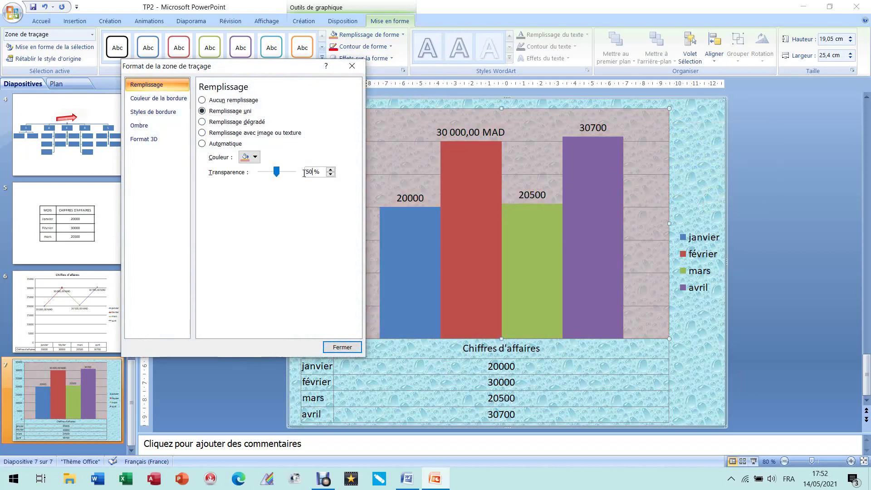
Change the plot area's solid fill colour to a darker purple theme shade and close its format settings
{"action": "left_click", "coordinate": [255, 158]}
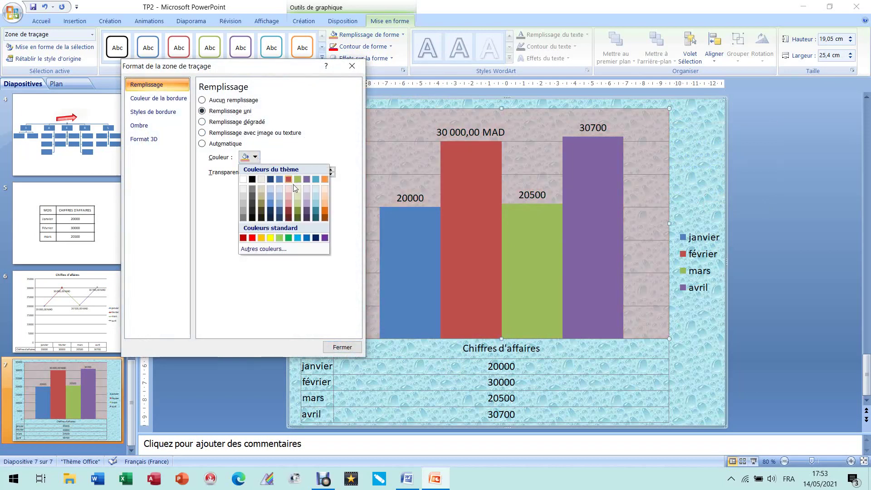
{"action": "left_click", "coordinate": [307, 211]}
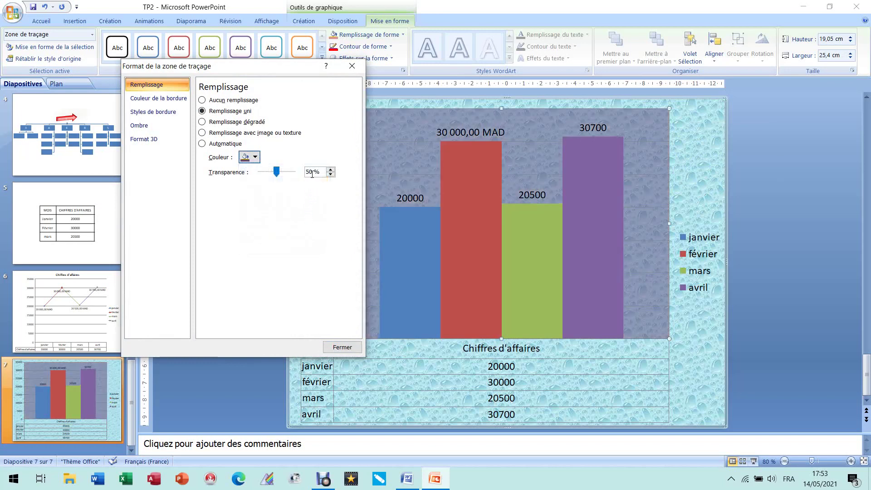
{"action": "left_click", "coordinate": [343, 348]}
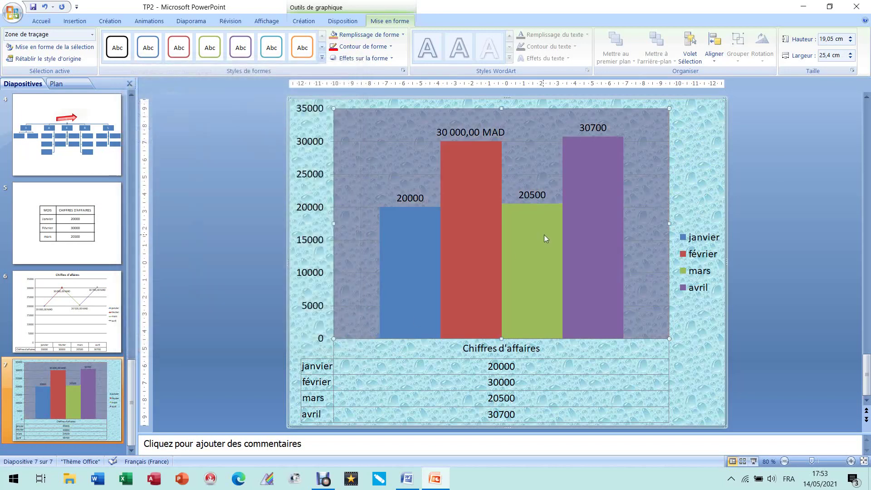
{"action": "left_click", "coordinate": [721, 175]}
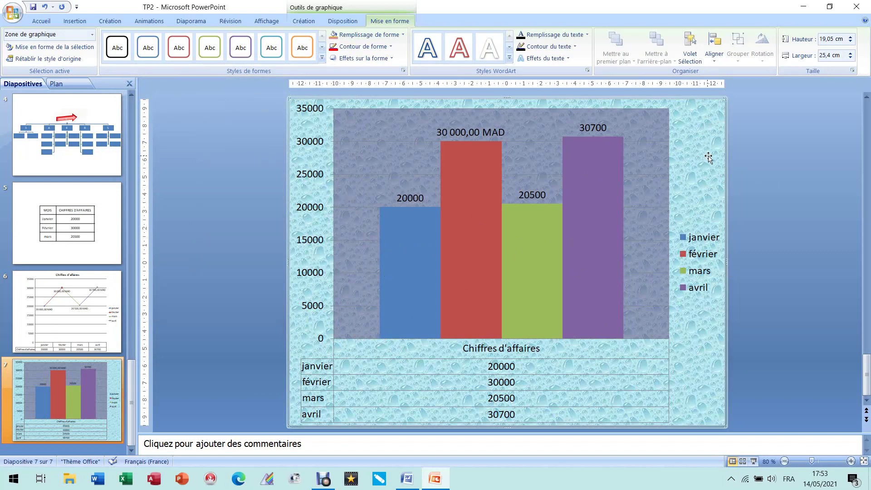
{"action": "left_click", "coordinate": [651, 152]}
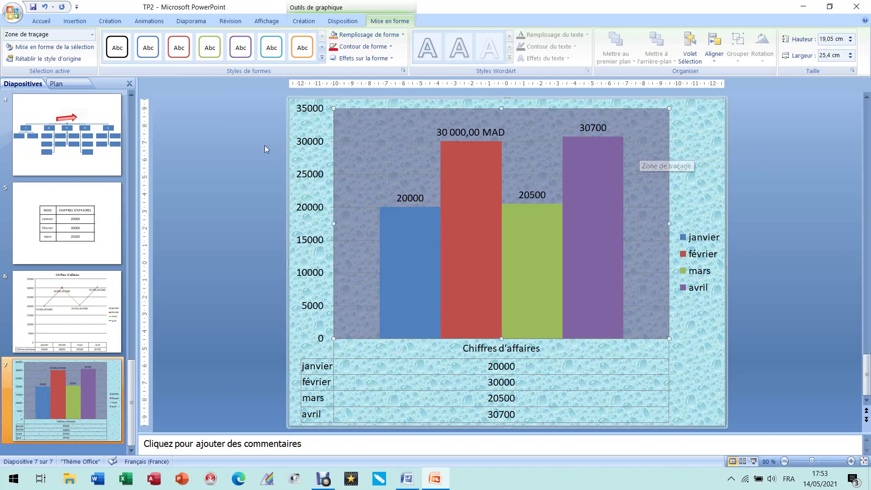
{"action": "left_click", "coordinate": [303, 22]}
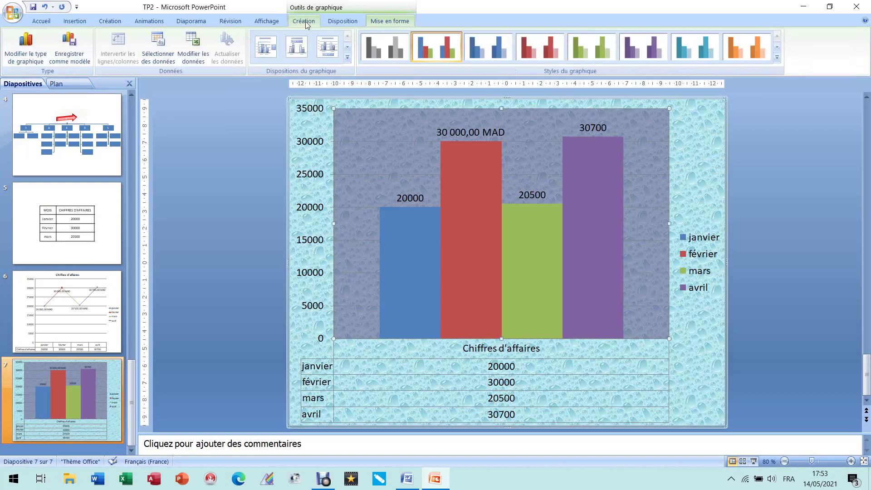
Highlight instruction 67 in the Word exercise sheet and go back to the PowerPoint presentation
{"action": "left_click", "coordinate": [407, 479]}
{"action": "scroll", "coordinate": [232, 286], "scroll_direction": "down", "scroll_amount": 3}
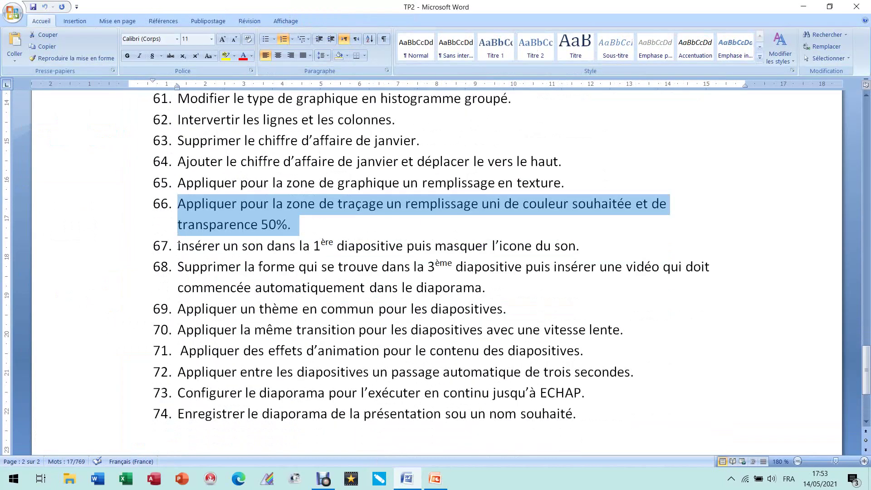
{"action": "left_click_drag", "start_coordinate": [178, 246], "coordinate": [567, 246]}
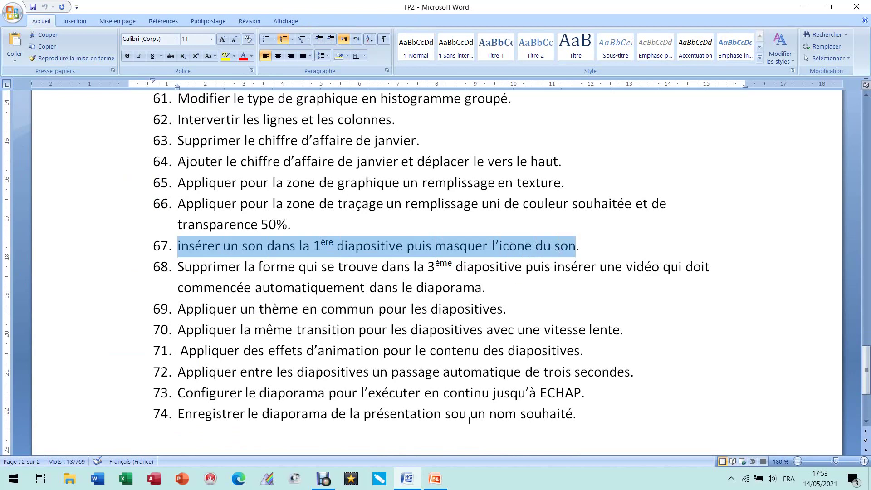
{"action": "left_click", "coordinate": [434, 478]}
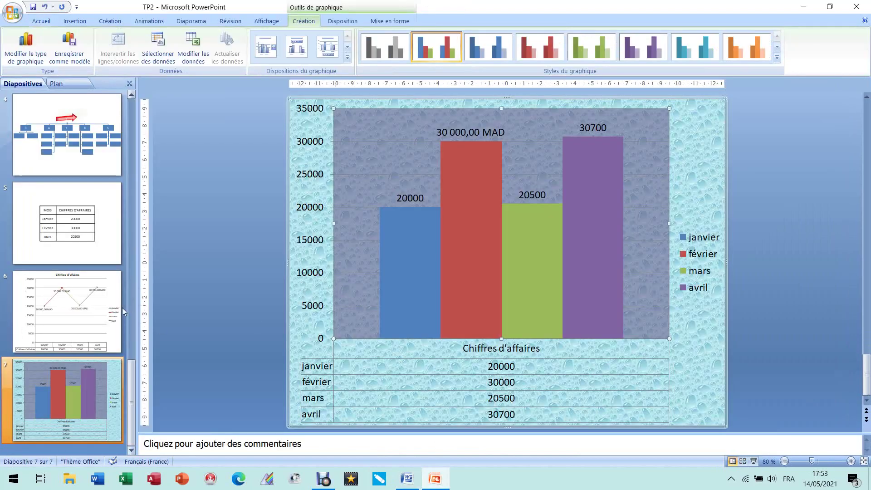
Display slide 1 with the concentric circles, rechecking the instruction in the Word exercise sheet on the way
{"action": "left_click_drag", "start_coordinate": [132, 391], "coordinate": [138, 128]}
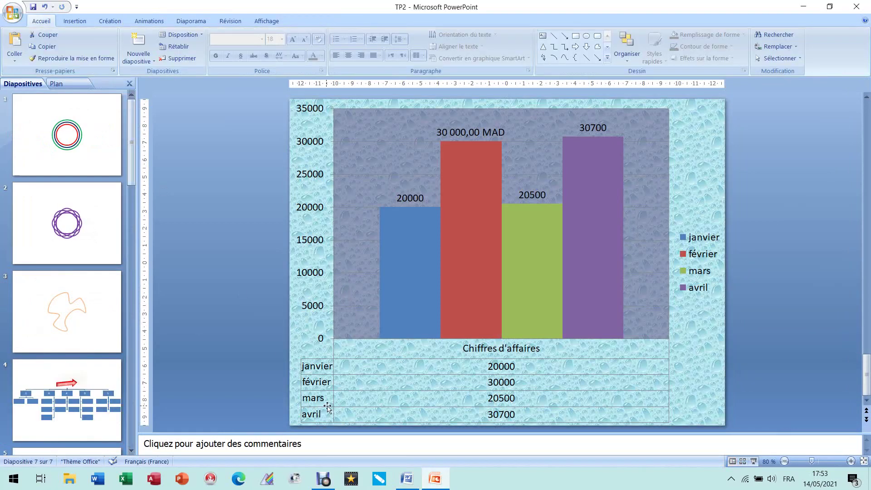
{"action": "left_click", "coordinate": [407, 478]}
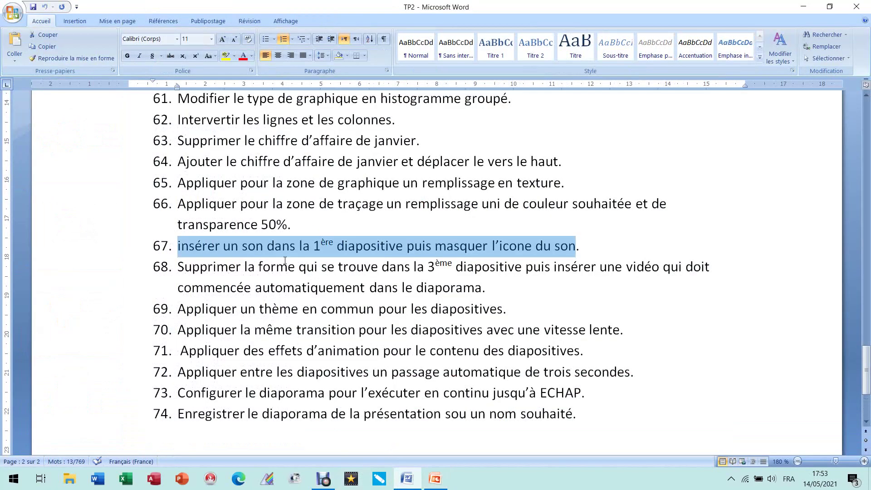
{"action": "left_click", "coordinate": [431, 483]}
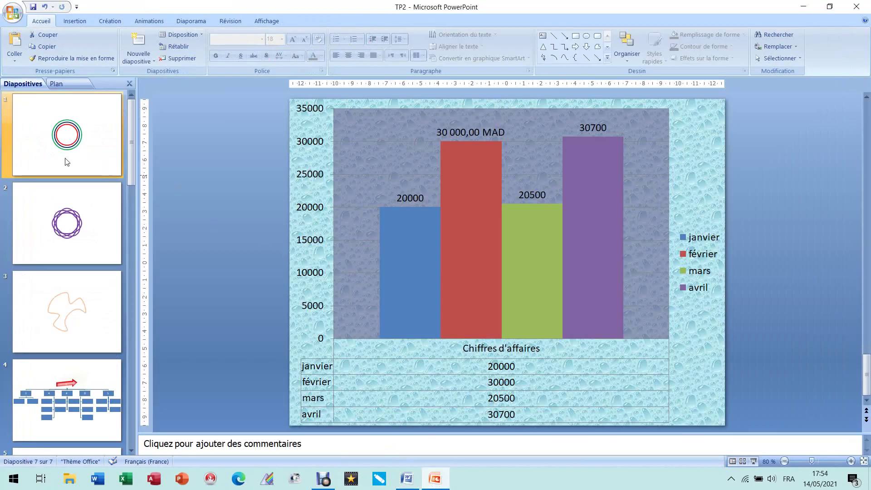
{"action": "left_click", "coordinate": [68, 139]}
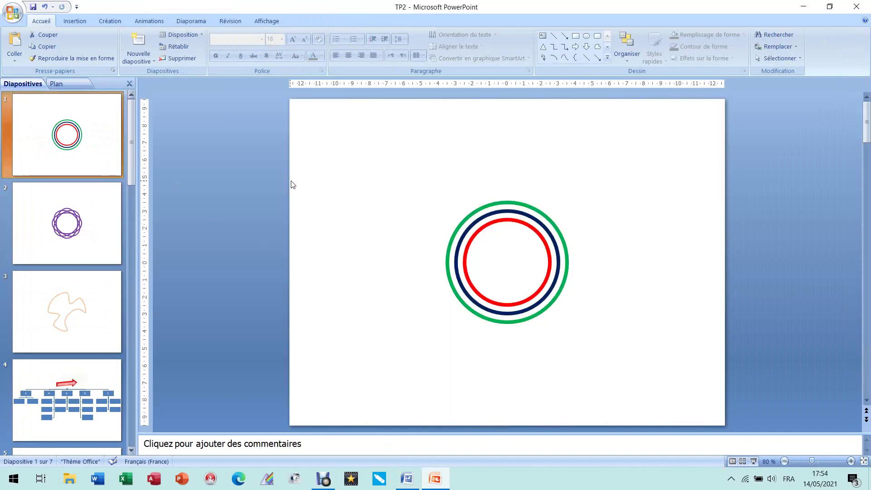
{"action": "left_click_drag", "start_coordinate": [386, 165], "coordinate": [631, 368]}
{"action": "left_click", "coordinate": [632, 369]}
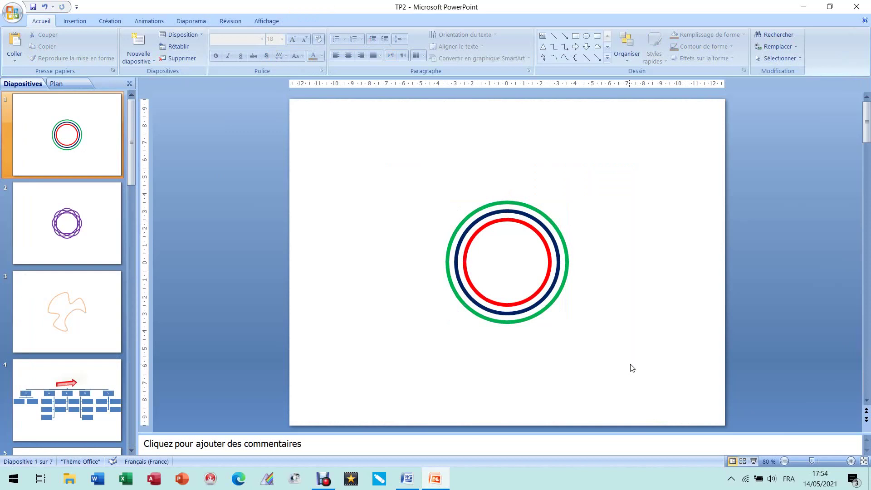
{"action": "left_click_drag", "start_coordinate": [354, 148], "coordinate": [657, 383]}
{"action": "left_click", "coordinate": [650, 367]}
Open the choice of sources for inserting a sound on the first slide
{"action": "left_click", "coordinate": [76, 22]}
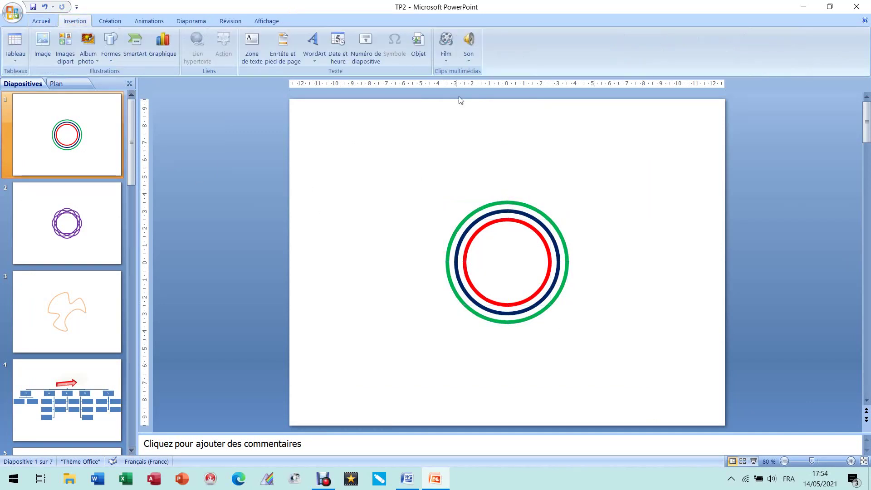
{"action": "left_click", "coordinate": [469, 60]}
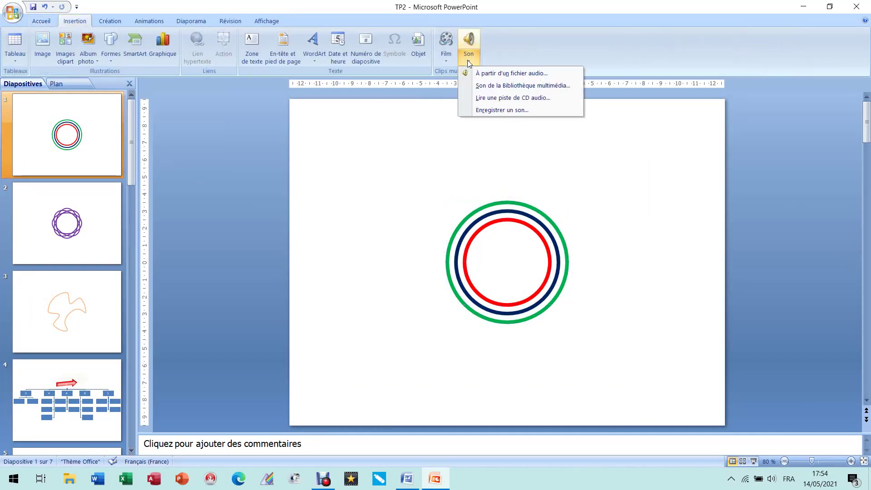
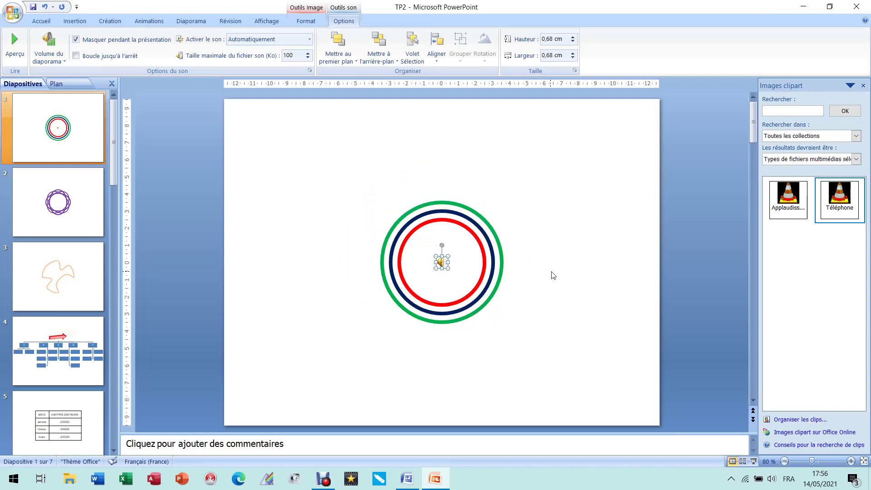
Highlight instruction 68 in the Word exercise sheet and display slide 3 in the PowerPoint presentation
{"action": "left_click", "coordinate": [407, 478]}
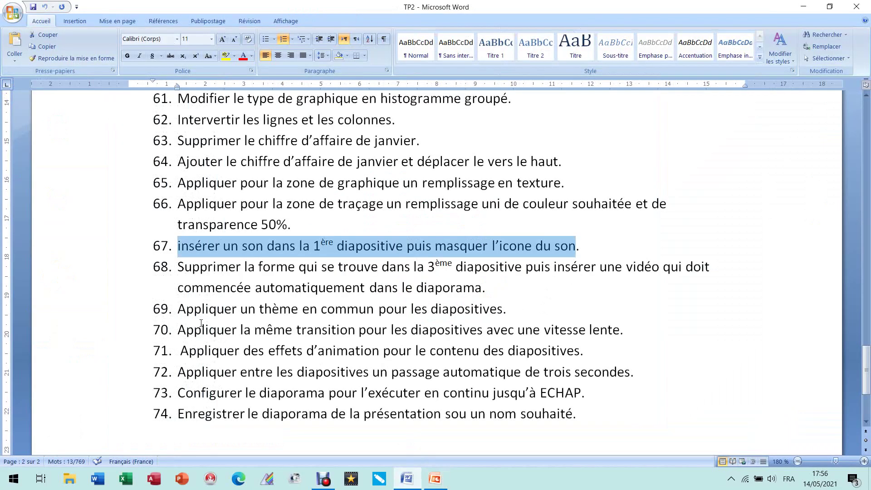
{"action": "left_click_drag", "start_coordinate": [180, 266], "coordinate": [705, 280]}
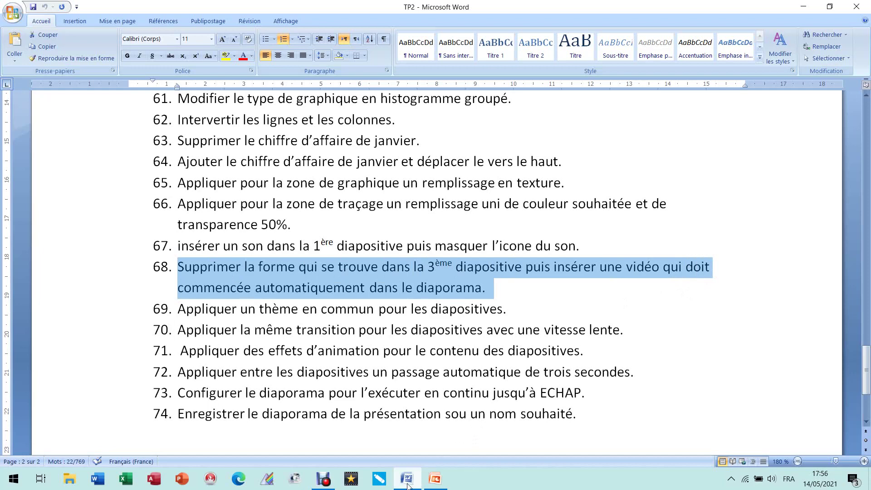
{"action": "left_click", "coordinate": [435, 478]}
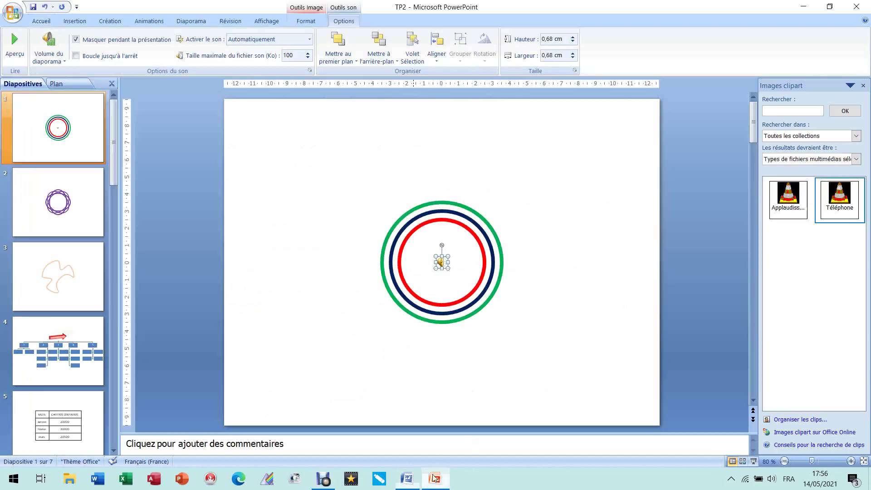
{"action": "left_click", "coordinate": [63, 269]}
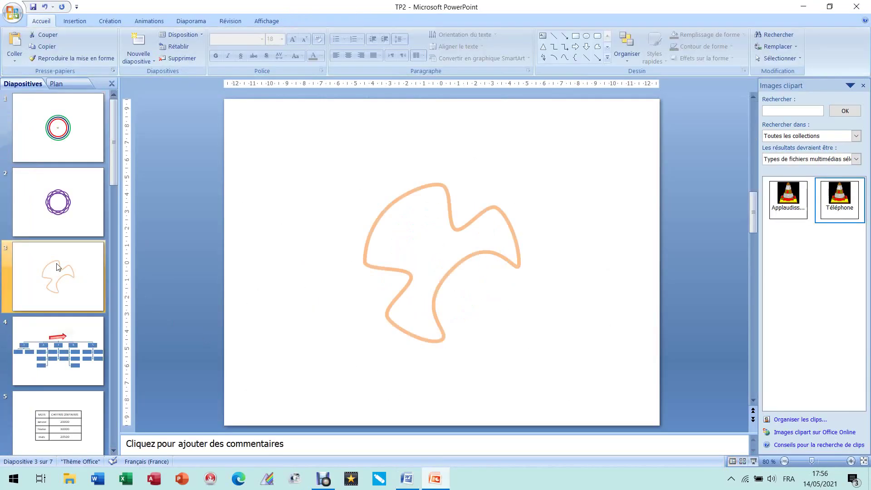
Edit the points of the orange freeform on slide 3, adding one on its upper-left curve and pulling it outward
{"action": "left_click", "coordinate": [376, 224]}
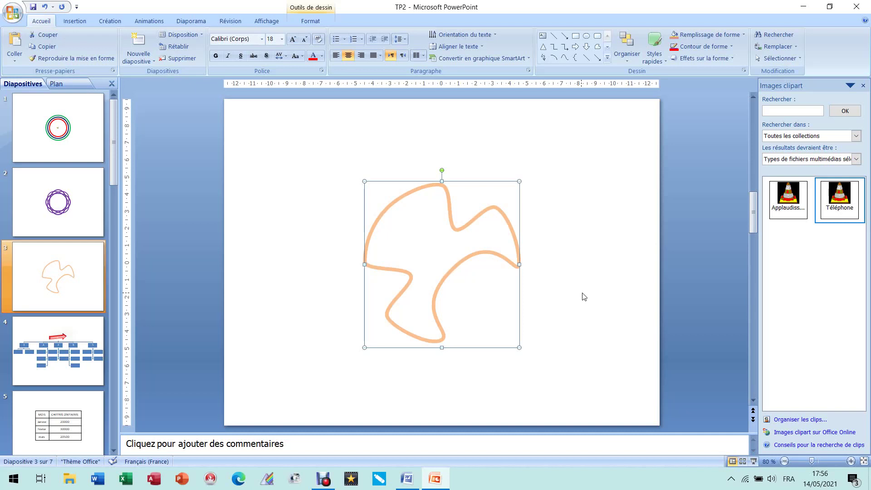
{"action": "left_click", "coordinate": [320, 21]}
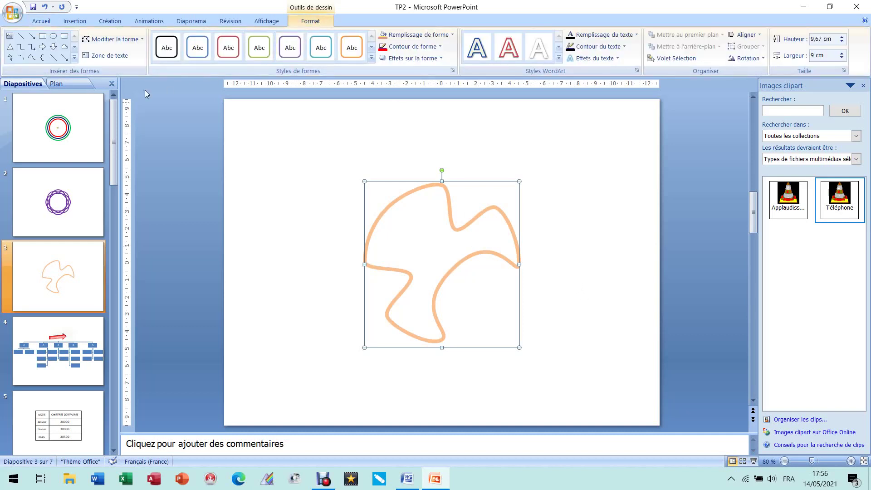
{"action": "left_click", "coordinate": [113, 39]}
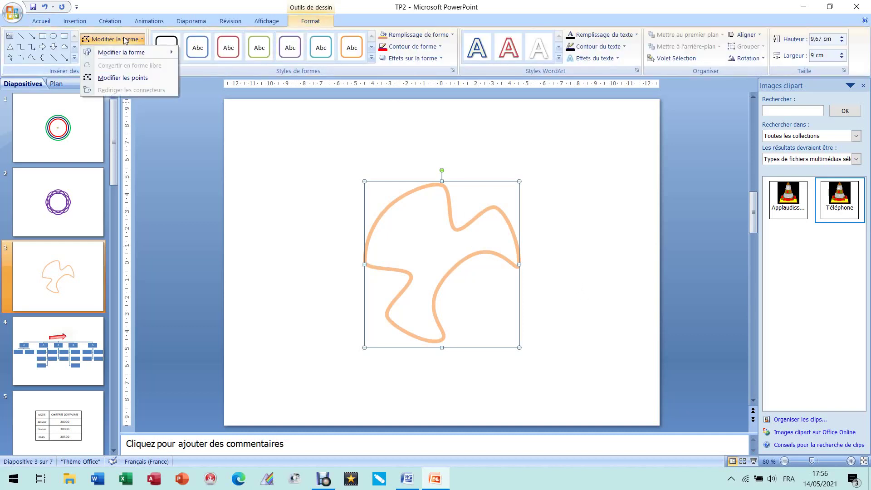
{"action": "left_click", "coordinate": [127, 78]}
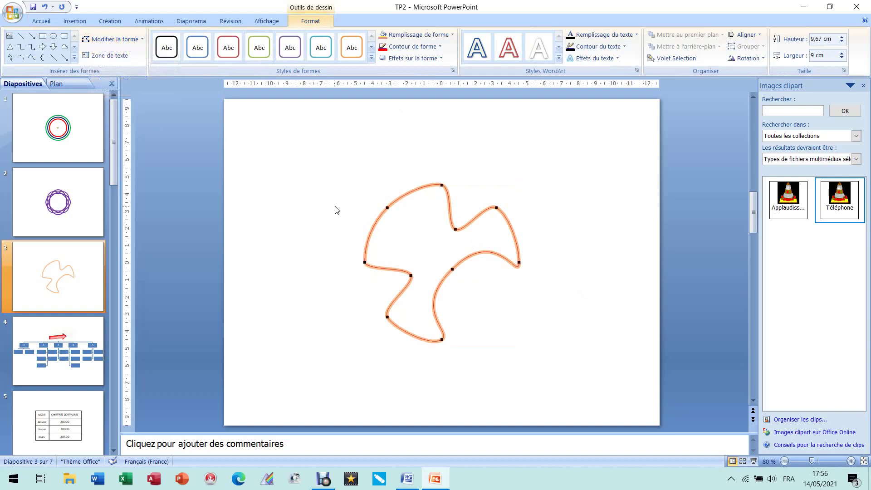
{"action": "right_click", "coordinate": [411, 191]}
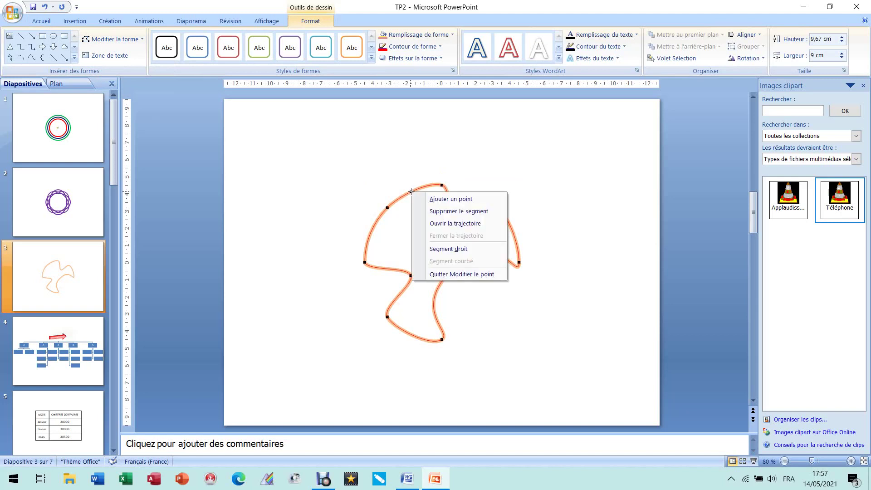
{"action": "left_click", "coordinate": [436, 200]}
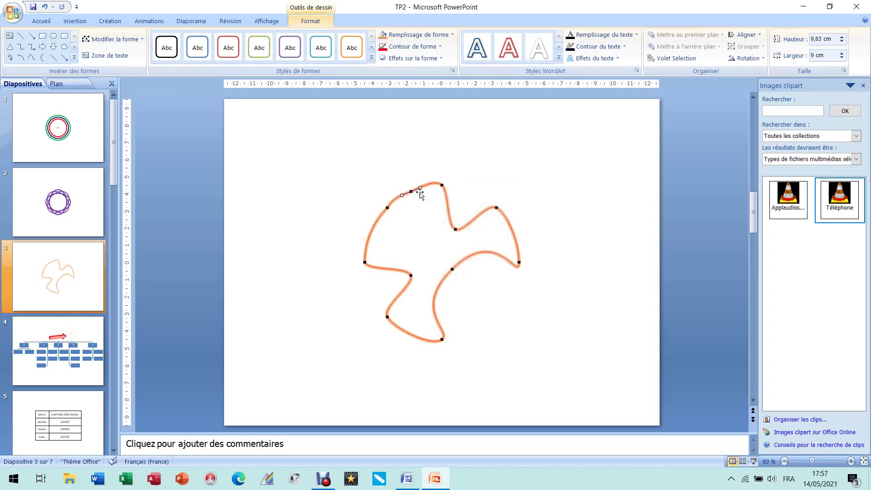
{"action": "left_click_drag", "start_coordinate": [411, 192], "coordinate": [398, 170]}
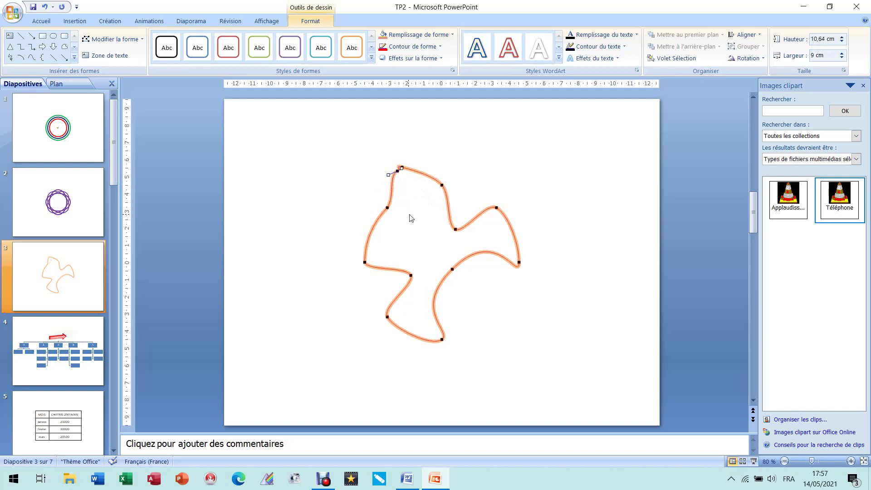
Remove the freeform's segment below the new point and reshape the open end as a smooth point, bending its curve upward
{"action": "right_click", "coordinate": [387, 208]}
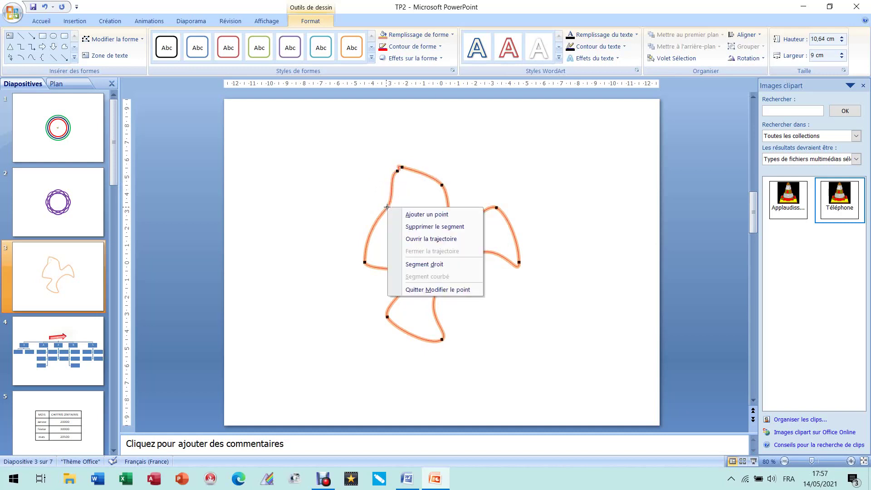
{"action": "left_click", "coordinate": [431, 227]}
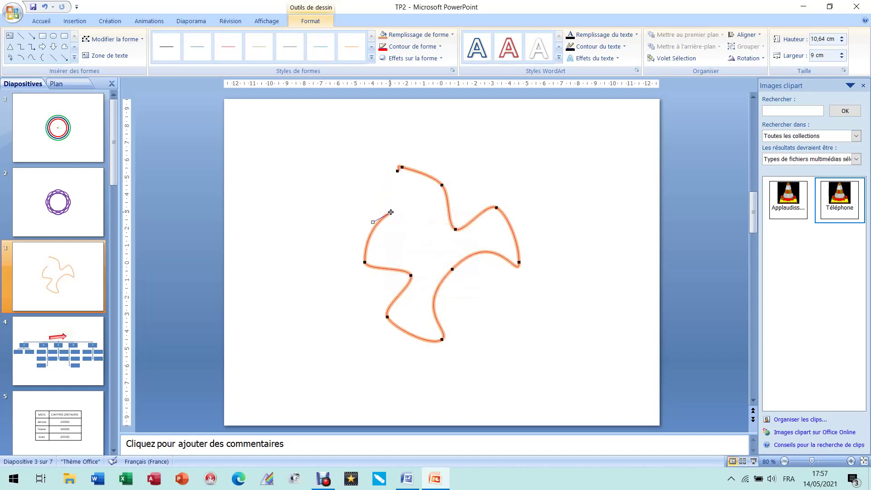
{"action": "right_click", "coordinate": [390, 212]}
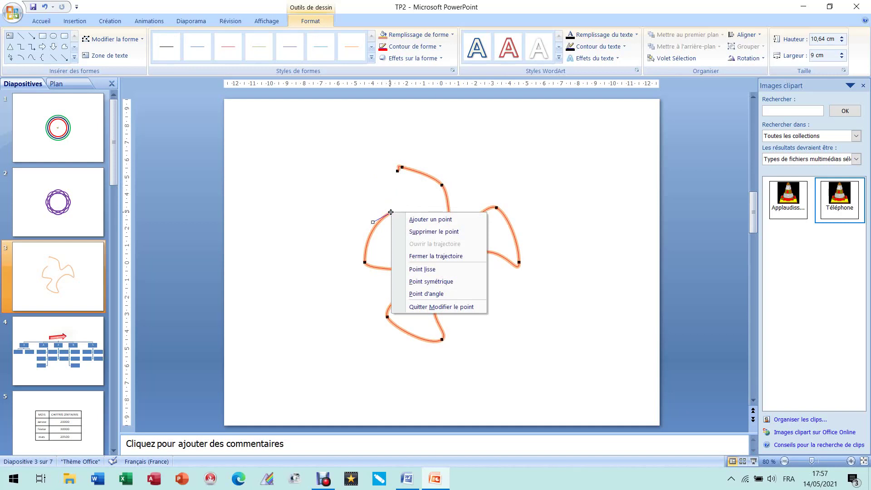
{"action": "left_click", "coordinate": [423, 269]}
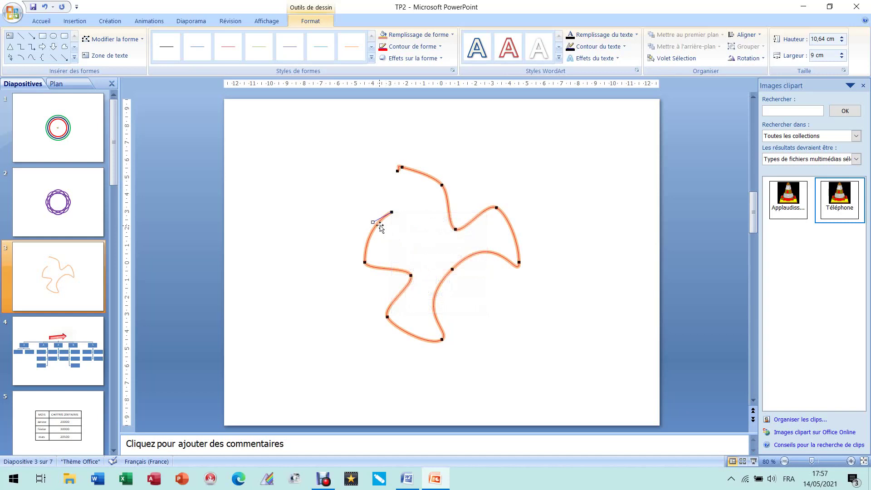
{"action": "left_click_drag", "start_coordinate": [373, 222], "coordinate": [364, 190]}
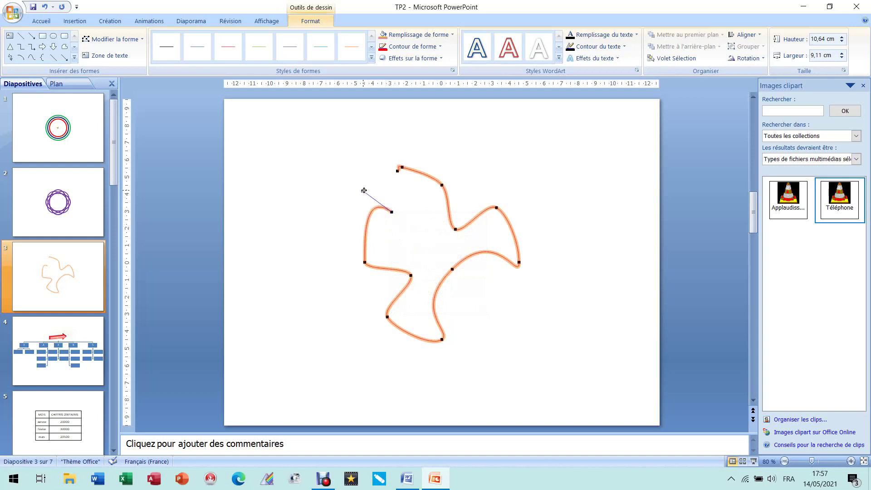
{"action": "right_click", "coordinate": [392, 211]}
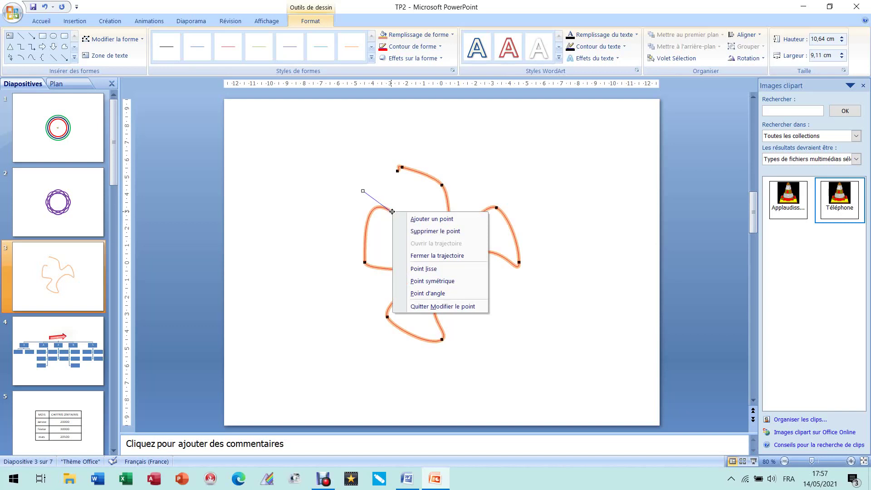
{"action": "left_click", "coordinate": [442, 306]}
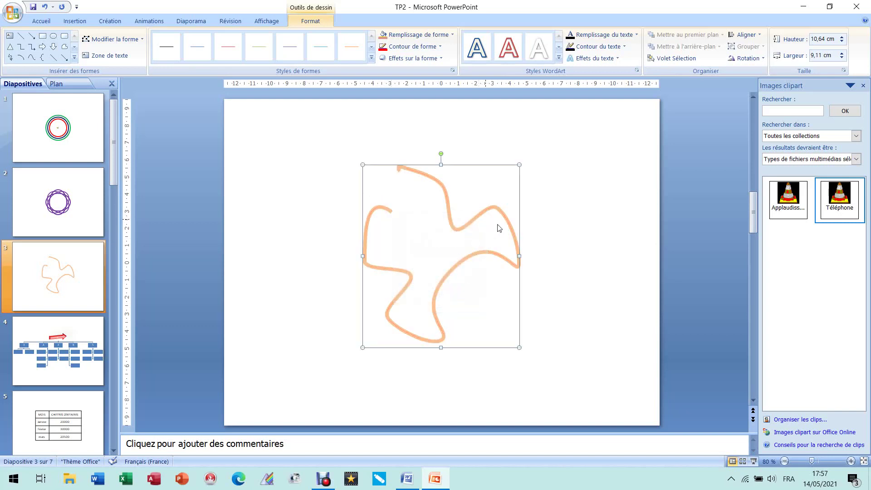
Delete the orange freeform shape from slide 3
{"action": "left_click", "coordinate": [547, 231]}
{"action": "left_click", "coordinate": [399, 171]}
{"action": "key", "text": "Delete"}
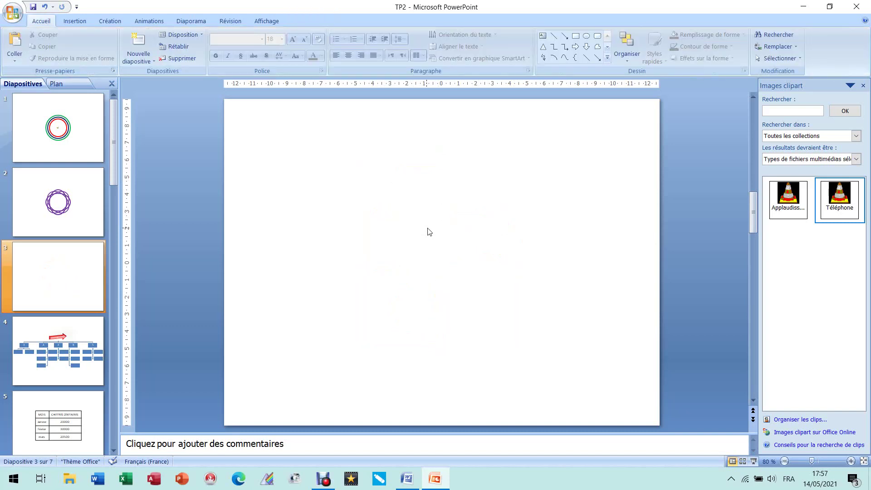
Recheck instruction 68 in Word, and in PowerPoint insert the film "Sans titre" from the desktop folder 033 on slide 3, starting automatically
{"action": "left_click", "coordinate": [408, 483]}
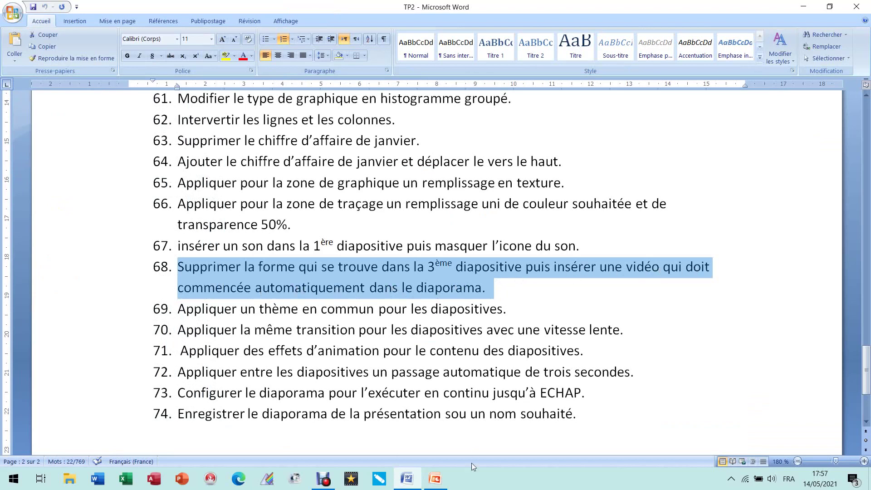
{"action": "left_click", "coordinate": [435, 478]}
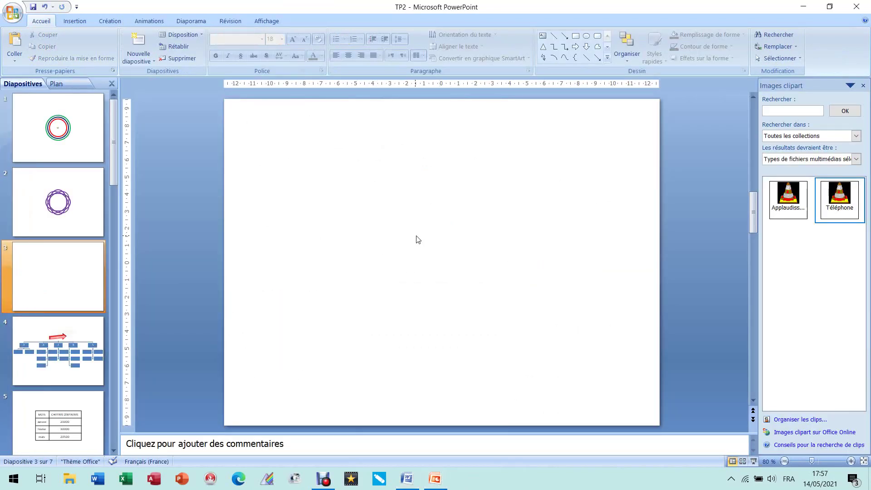
{"action": "left_click", "coordinate": [75, 22]}
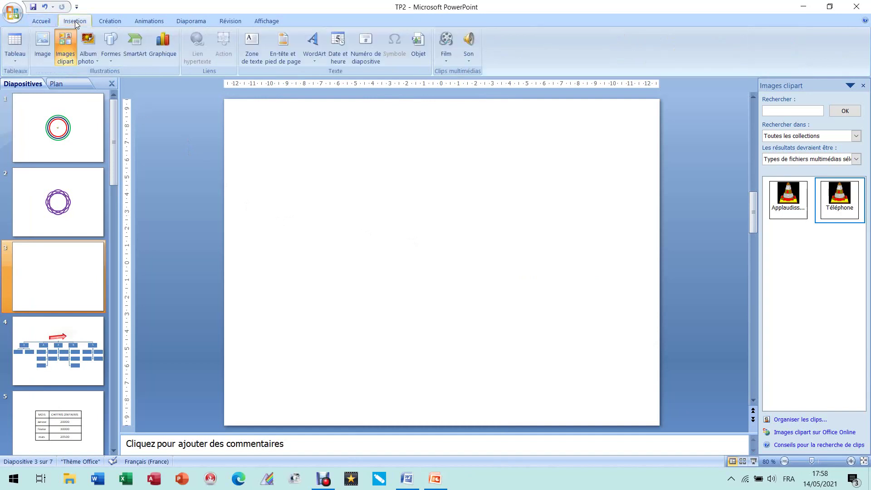
{"action": "left_click", "coordinate": [448, 61]}
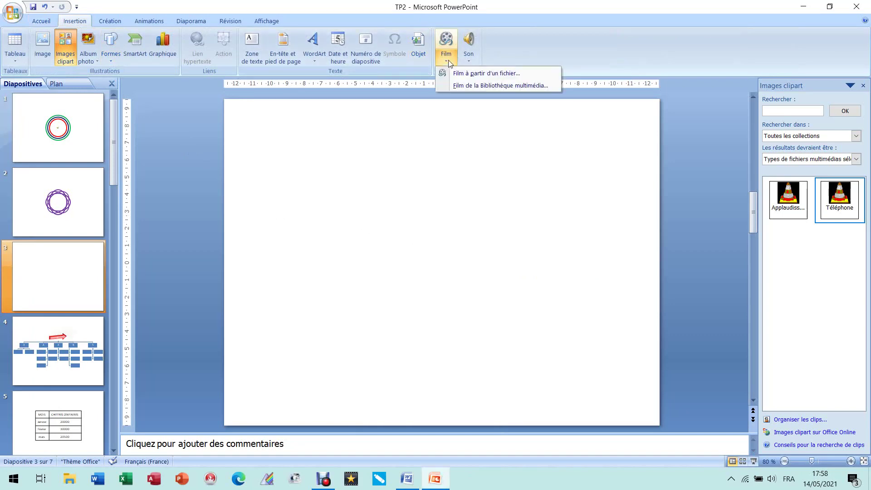
{"action": "left_click", "coordinate": [494, 74]}
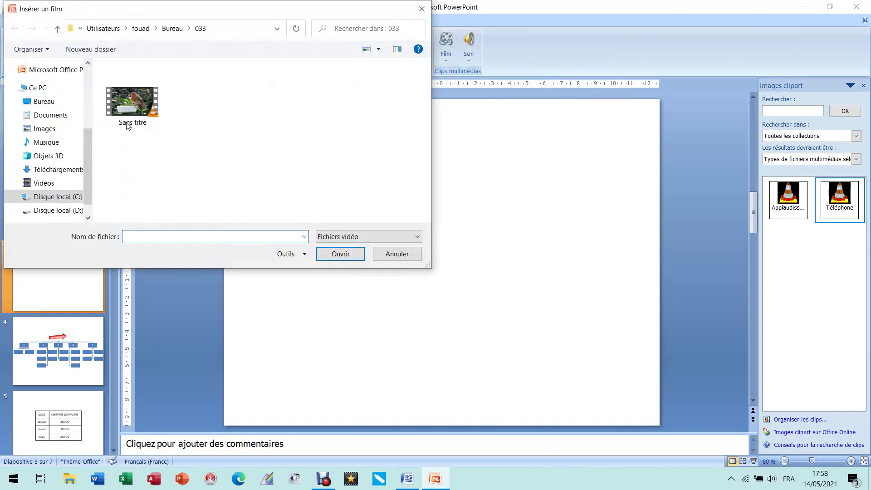
{"action": "left_click", "coordinate": [39, 101]}
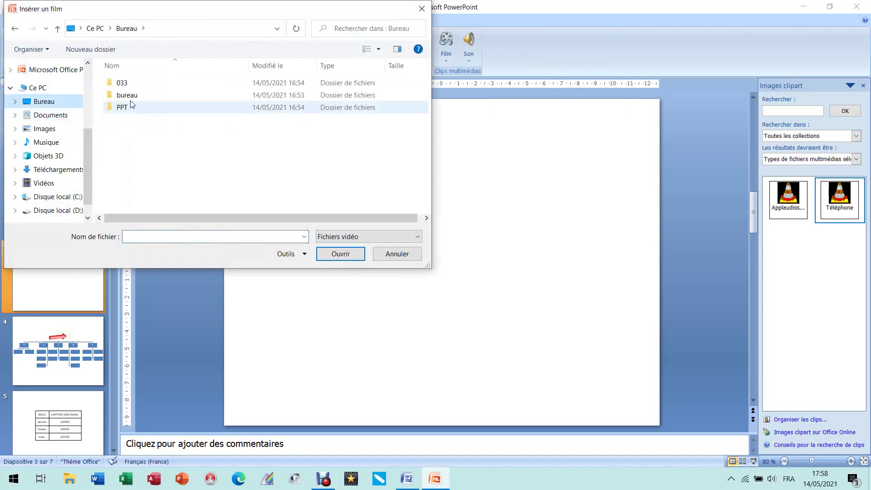
{"action": "double_click", "coordinate": [122, 85]}
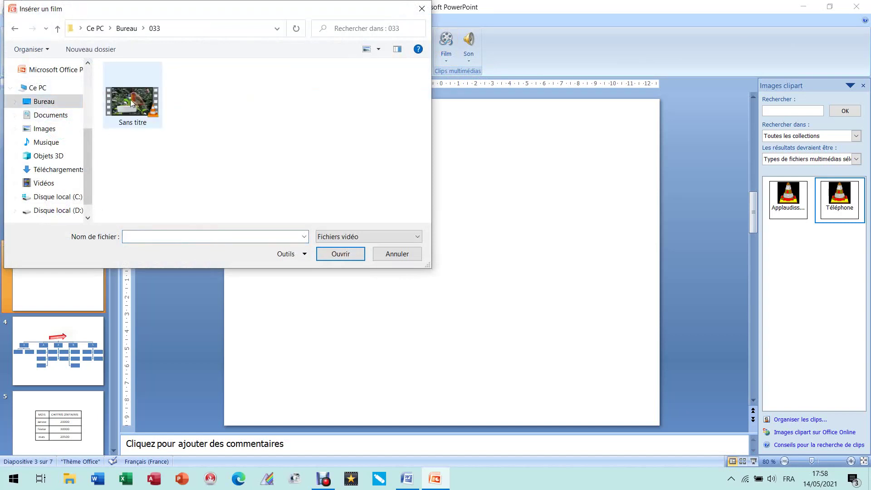
{"action": "double_click", "coordinate": [130, 99]}
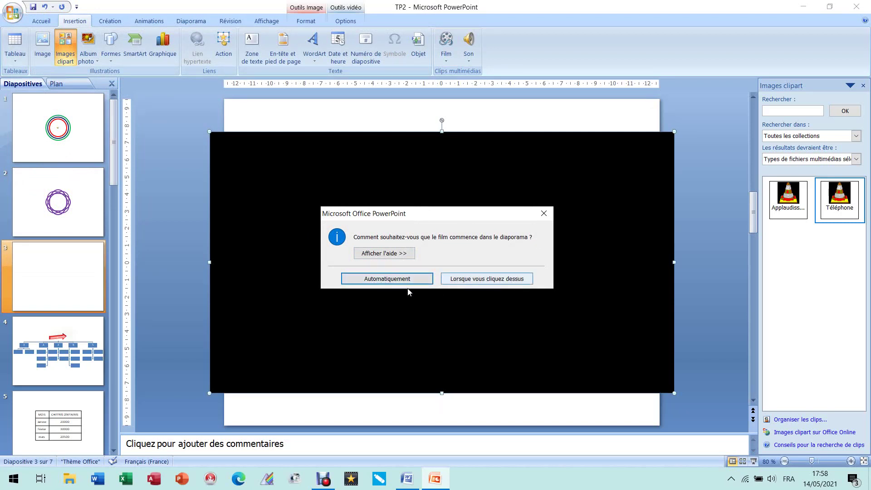
{"action": "left_click", "coordinate": [388, 280]}
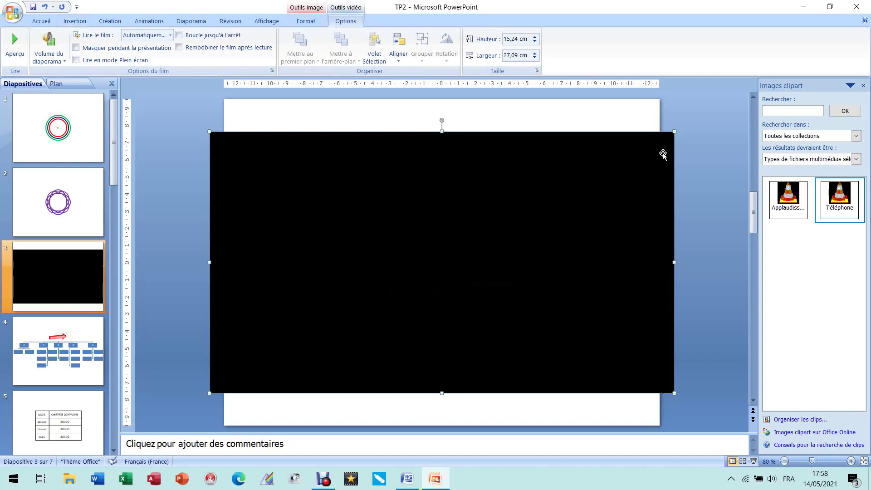
Shrink the video to about 8.5 cm high by 15.2 cm wide and place it in the upper middle of slide 3
{"action": "left_click_drag", "start_coordinate": [665, 290], "coordinate": [681, 283]}
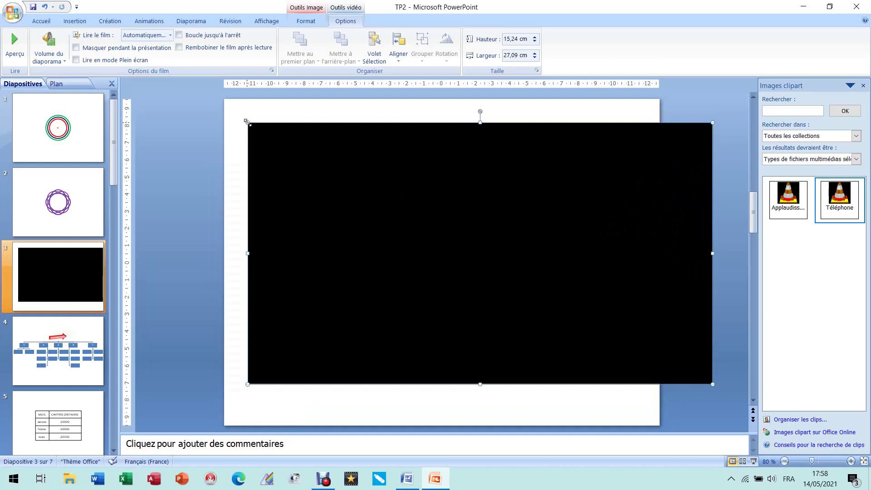
{"action": "left_click_drag", "start_coordinate": [247, 123], "coordinate": [360, 186]}
{"action": "left_click_drag", "start_coordinate": [545, 290], "coordinate": [455, 229]}
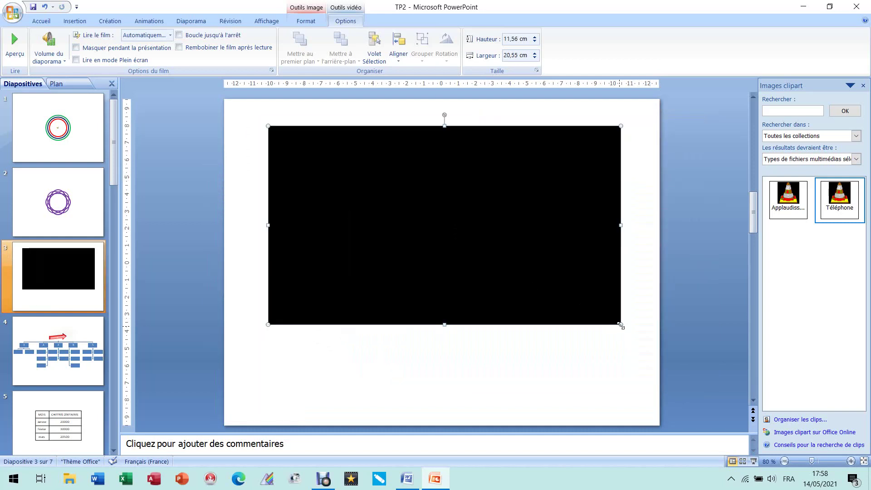
{"action": "left_click_drag", "start_coordinate": [621, 325], "coordinate": [588, 305]}
{"action": "left_click_drag", "start_coordinate": [449, 226], "coordinate": [464, 252]}
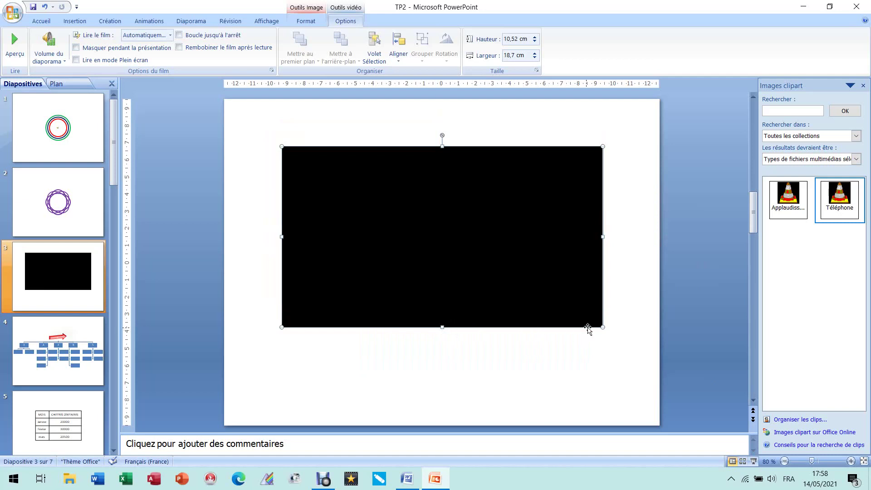
{"action": "left_click_drag", "start_coordinate": [602, 327], "coordinate": [543, 293]}
{"action": "left_click_drag", "start_coordinate": [442, 245], "coordinate": [476, 245]}
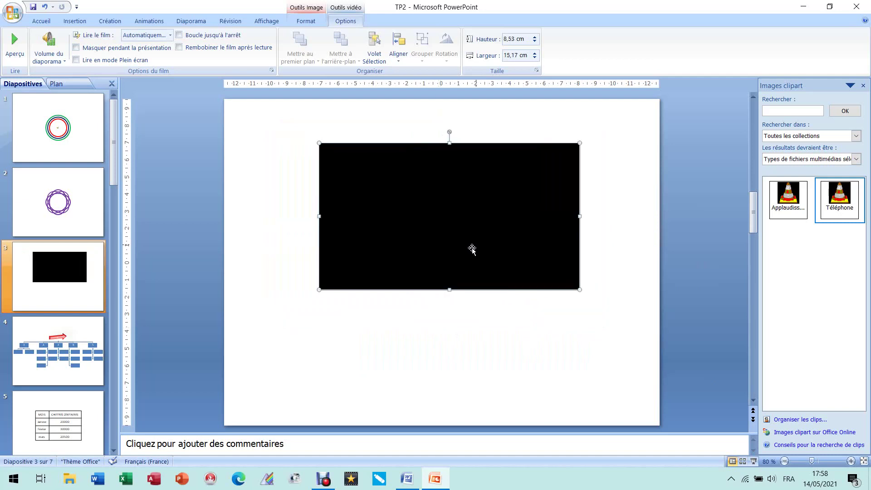
Distribute the video horizontally relative to the slide
{"action": "left_click", "coordinate": [304, 22]}
{"action": "left_click", "coordinate": [722, 35]}
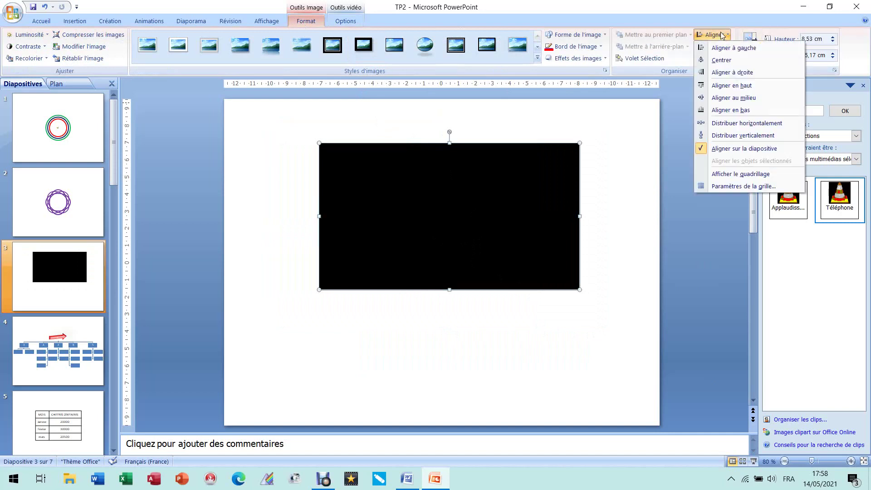
{"action": "left_click", "coordinate": [751, 123]}
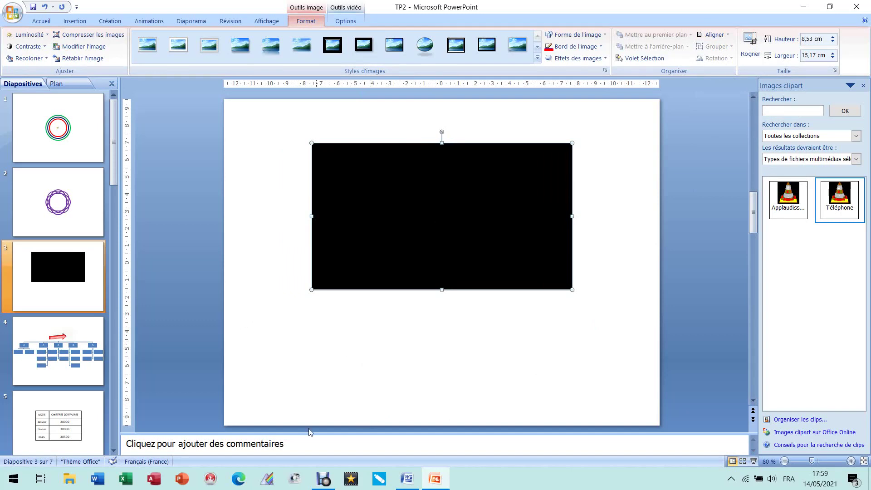
In the Edge browser, search google.fr for "oiseau" and open the French Wikipedia article Oiseau
{"action": "left_click", "coordinate": [238, 480]}
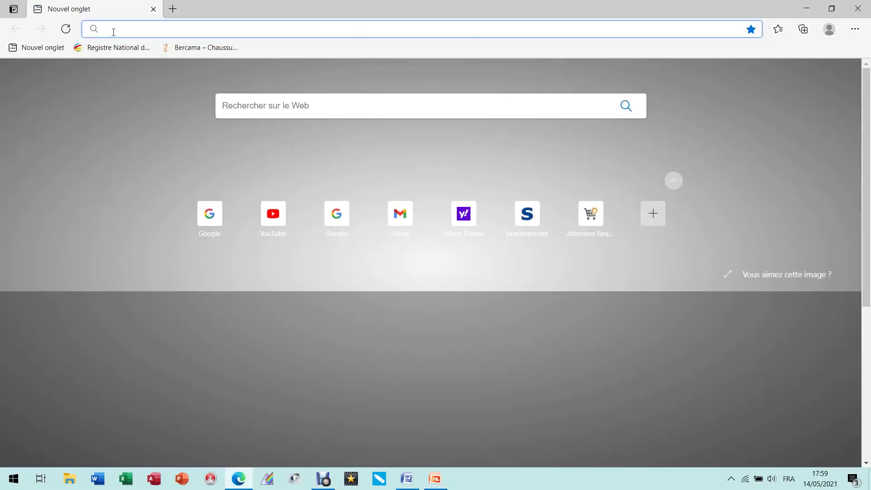
{"action": "type", "text": "w"}
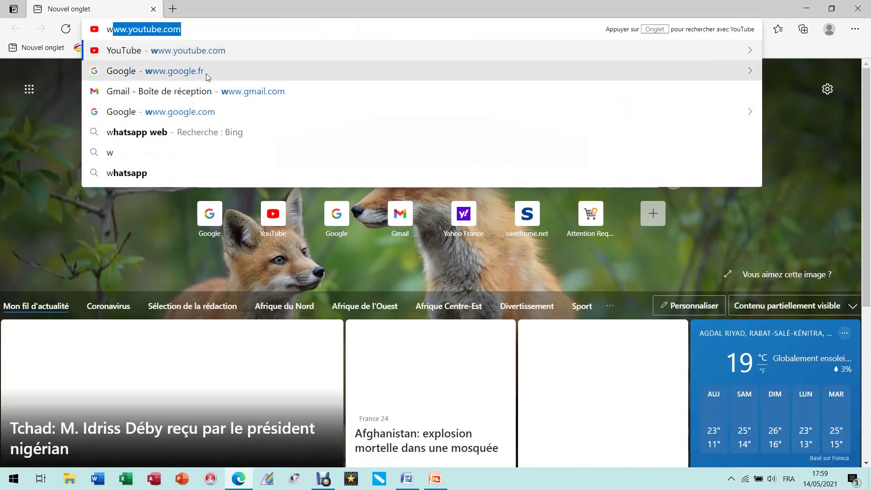
{"action": "left_click", "coordinate": [206, 71]}
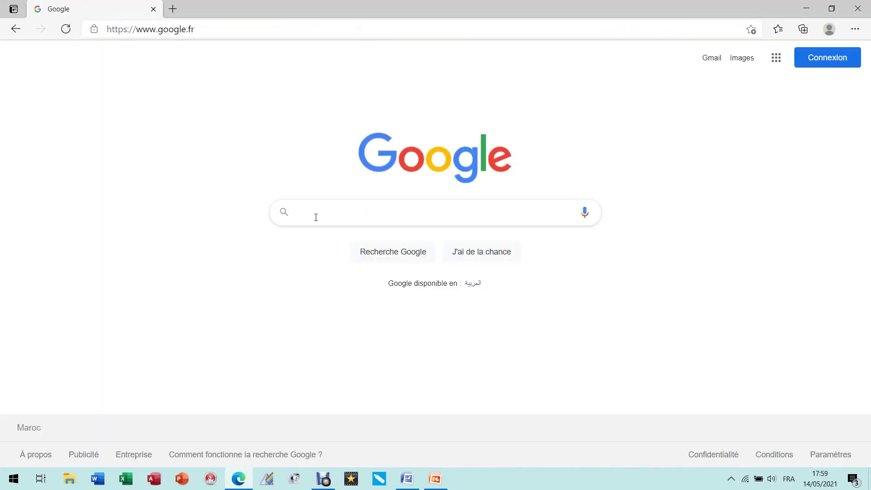
{"action": "type", "text": "oiseau"}
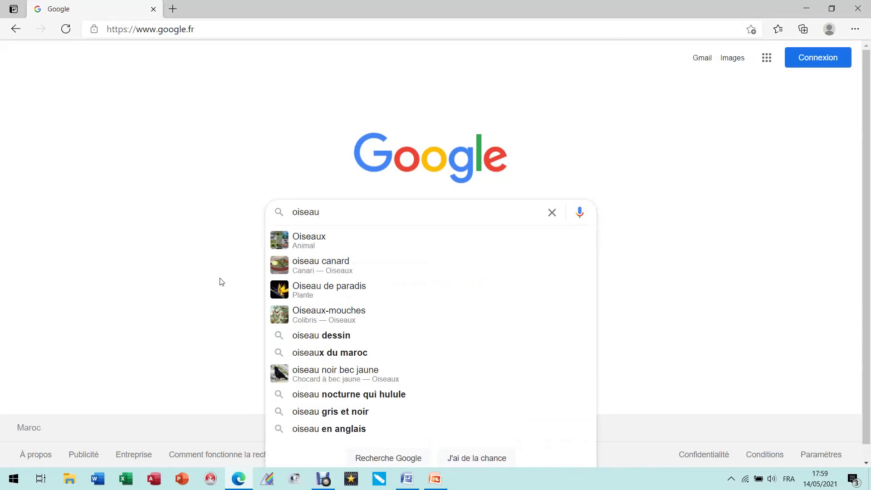
{"action": "key", "text": "Return"}
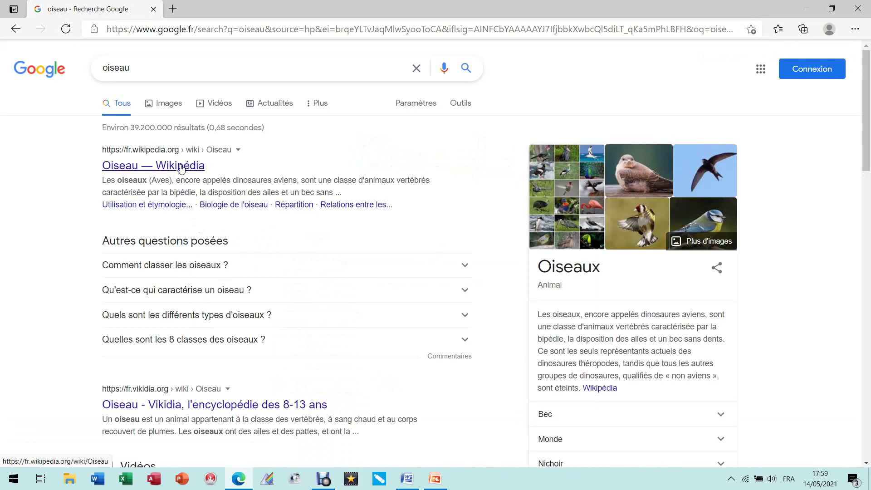
{"action": "left_click", "coordinate": [181, 167]}
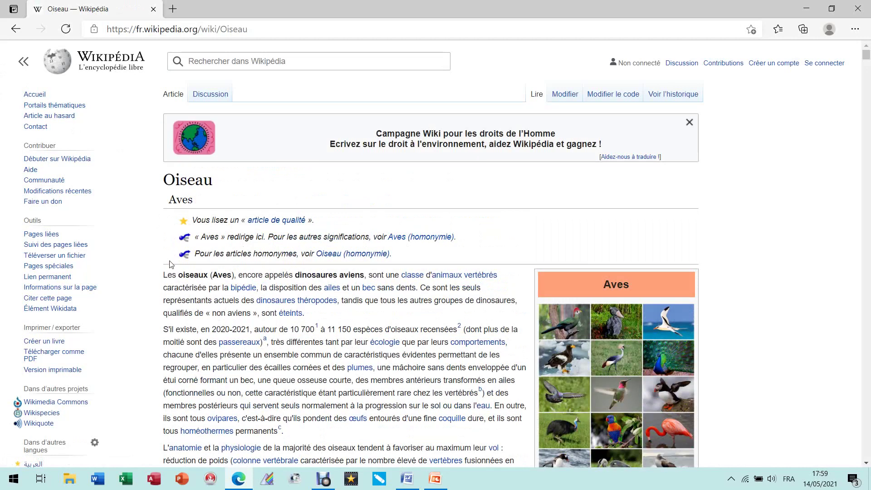
Copy the opening paragraph of the Wikipedia article on birds and, back in PowerPoint, paste it onto slide 3
{"action": "left_click_drag", "start_coordinate": [164, 275], "coordinate": [313, 320]}
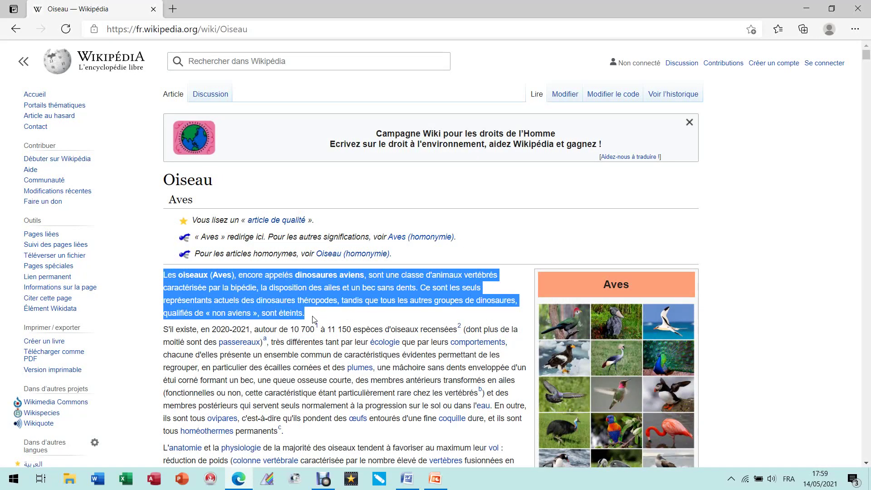
{"action": "left_click", "coordinate": [412, 479]}
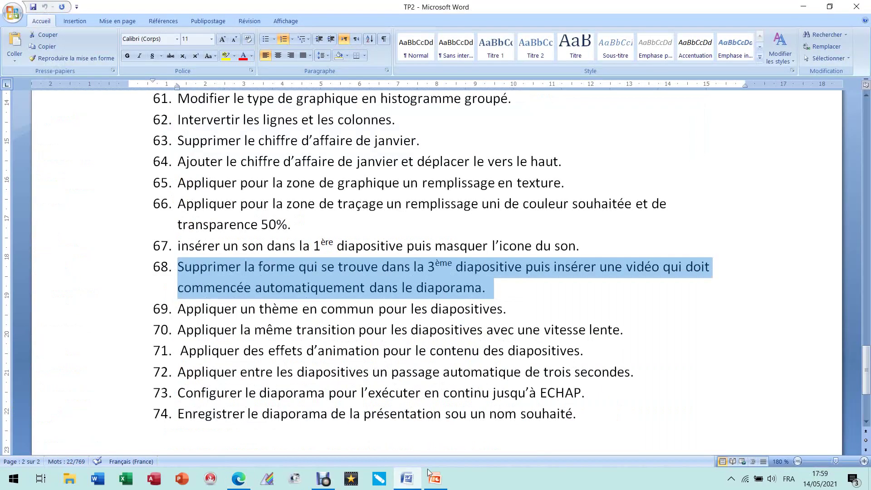
{"action": "left_click", "coordinate": [435, 479]}
{"action": "left_click", "coordinate": [359, 344]}
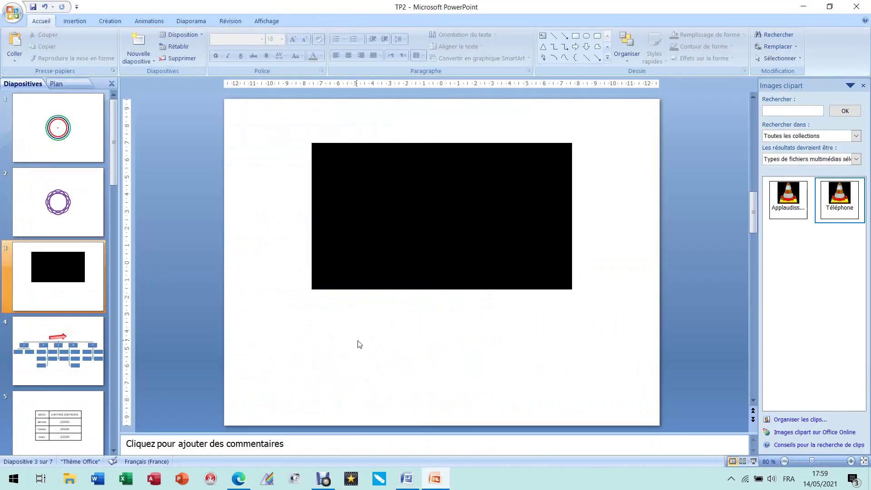
{"action": "key", "text": "ctrl+v"}
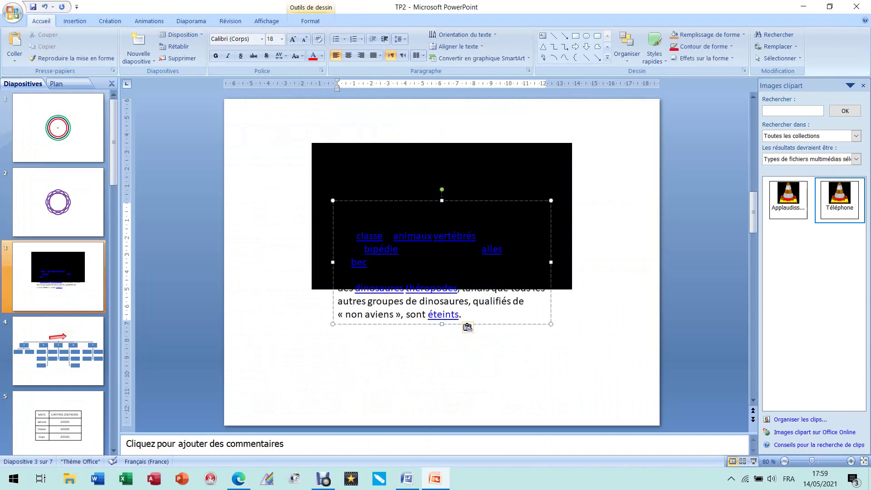
Place the pasted text box below the video and widen it on both sides to about 21.6 cm
{"action": "left_click_drag", "start_coordinate": [389, 200], "coordinate": [378, 293]}
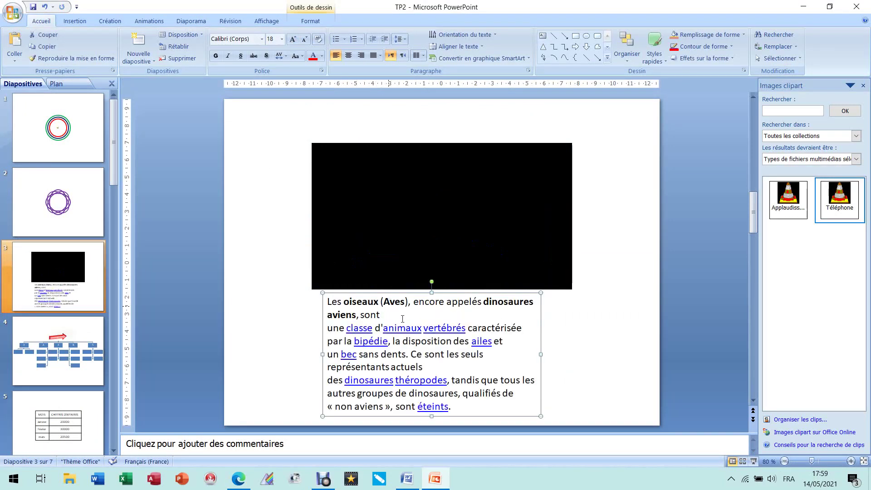
{"action": "left_click_drag", "start_coordinate": [541, 354], "coordinate": [626, 353]}
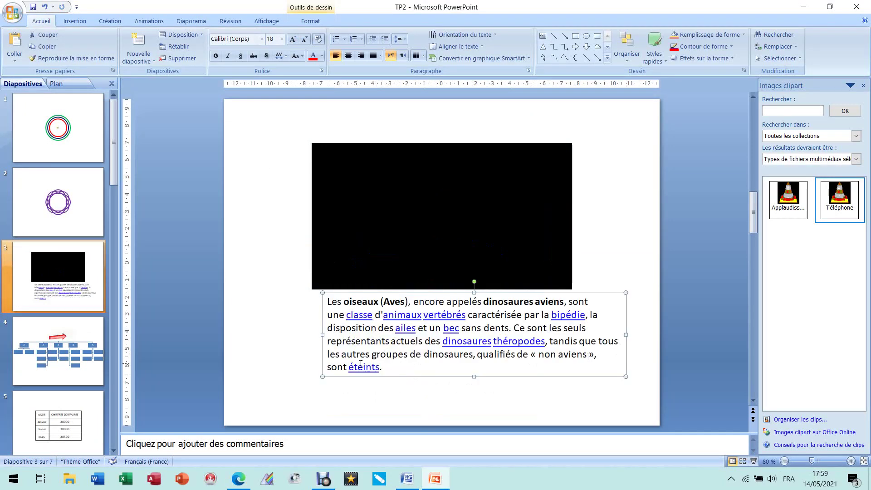
{"action": "left_click_drag", "start_coordinate": [323, 335], "coordinate": [255, 335]}
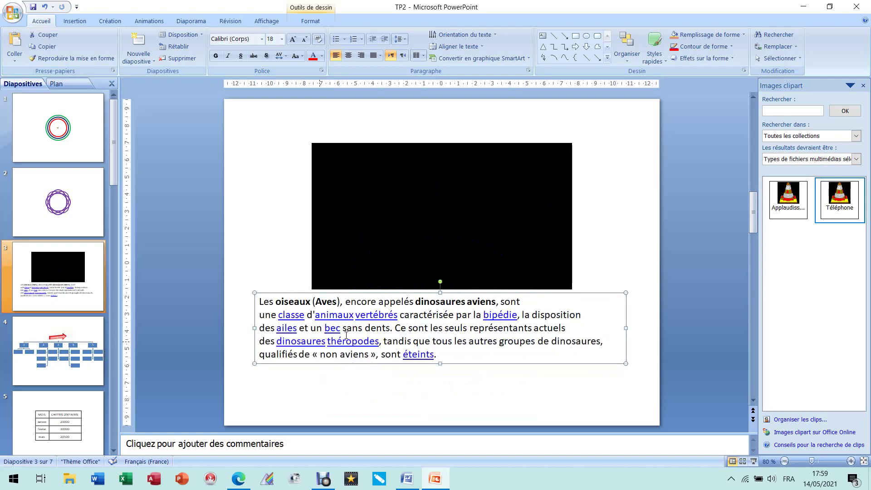
{"action": "left_click_drag", "start_coordinate": [414, 313], "coordinate": [411, 320]}
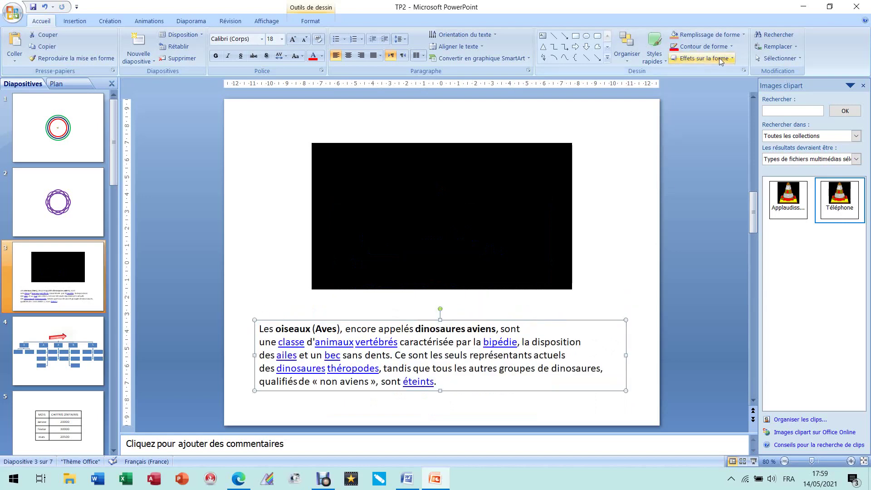
Distribute the bird text box horizontally relative to the slide
{"action": "left_click", "coordinate": [310, 21]}
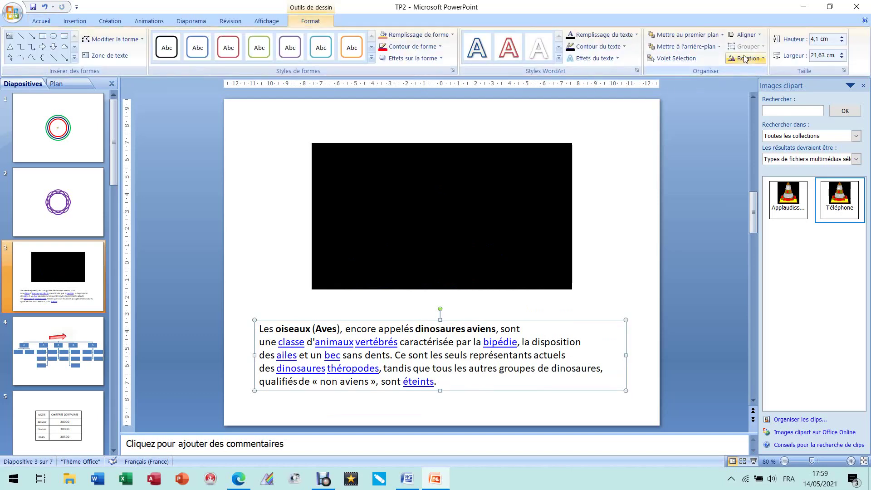
{"action": "left_click", "coordinate": [744, 35]}
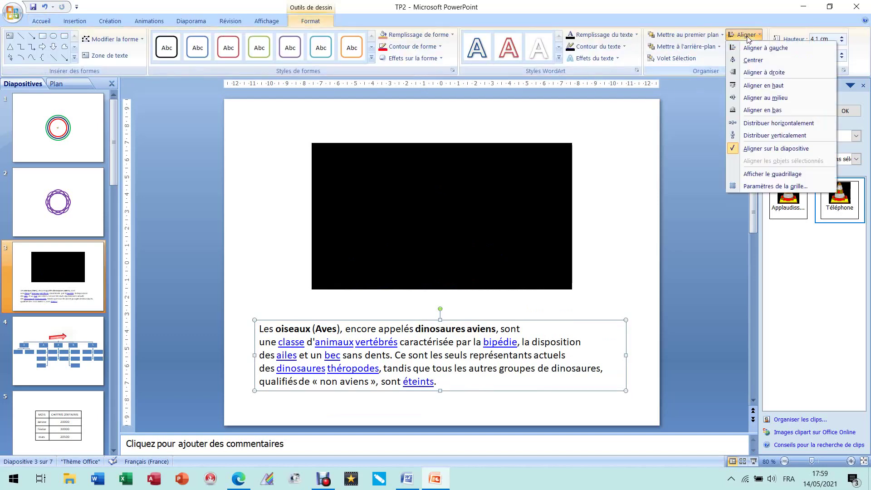
{"action": "left_click", "coordinate": [780, 124]}
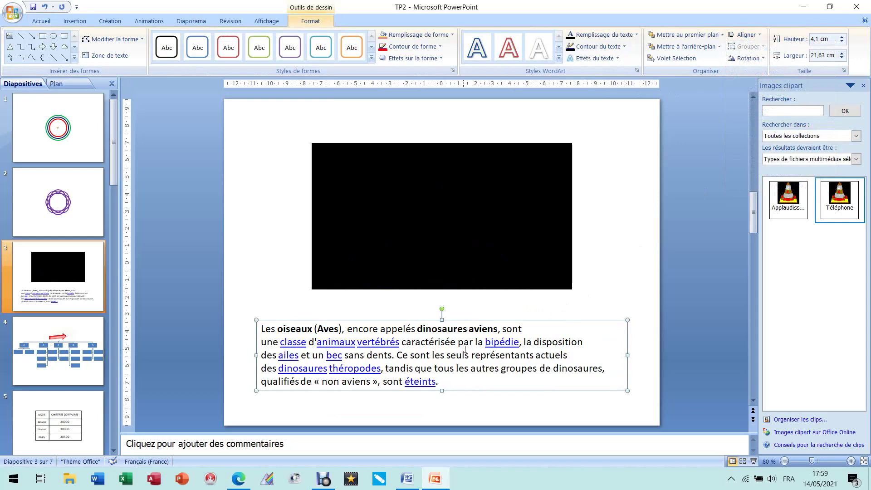